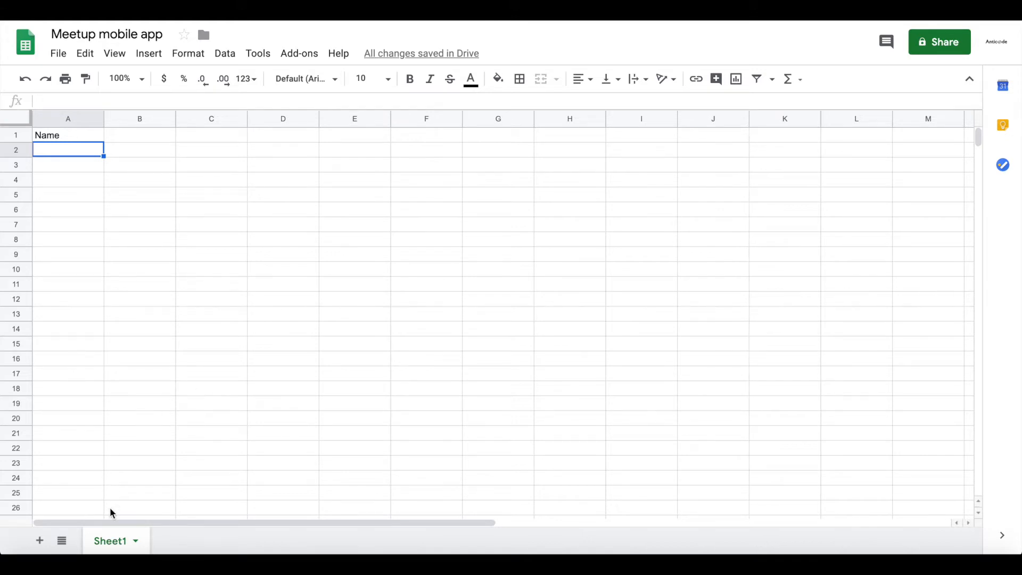
Rename the sheet Sheet1 as Meetup.
{"action": "double_click", "coordinate": [109, 543]}
{"action": "type", "text": "Meetup"}
{"action": "key", "text": "Return"}
Add the column header Location in cell B1 of the Meetup sheet.
{"action": "double_click", "coordinate": [46, 137]}
{"action": "key", "text": "Return"}
{"action": "left_click", "coordinate": [133, 138]}
{"action": "type", "text": "Lo"}
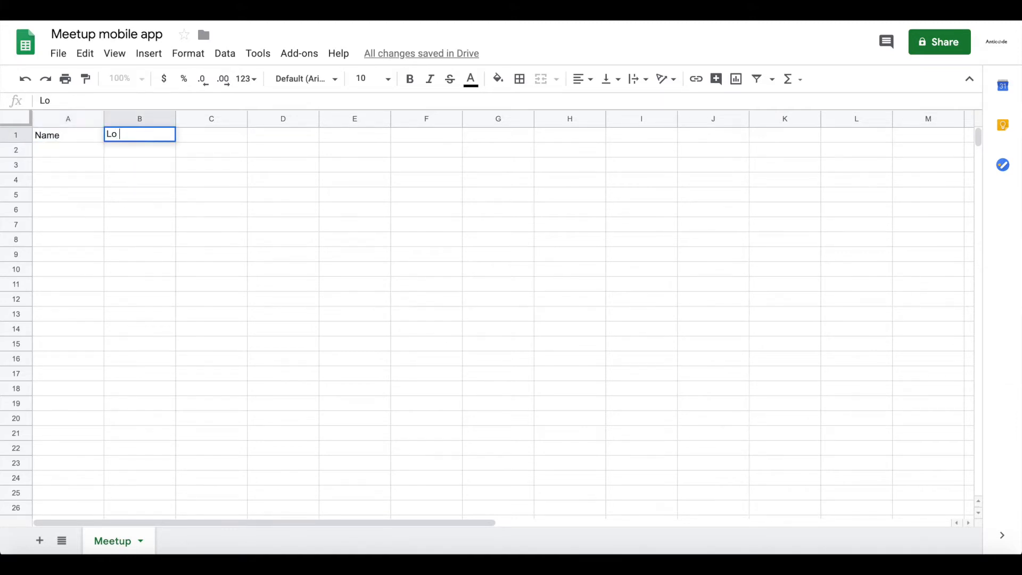
{"action": "type", "text": "cation"}
{"action": "key", "text": "Return"}
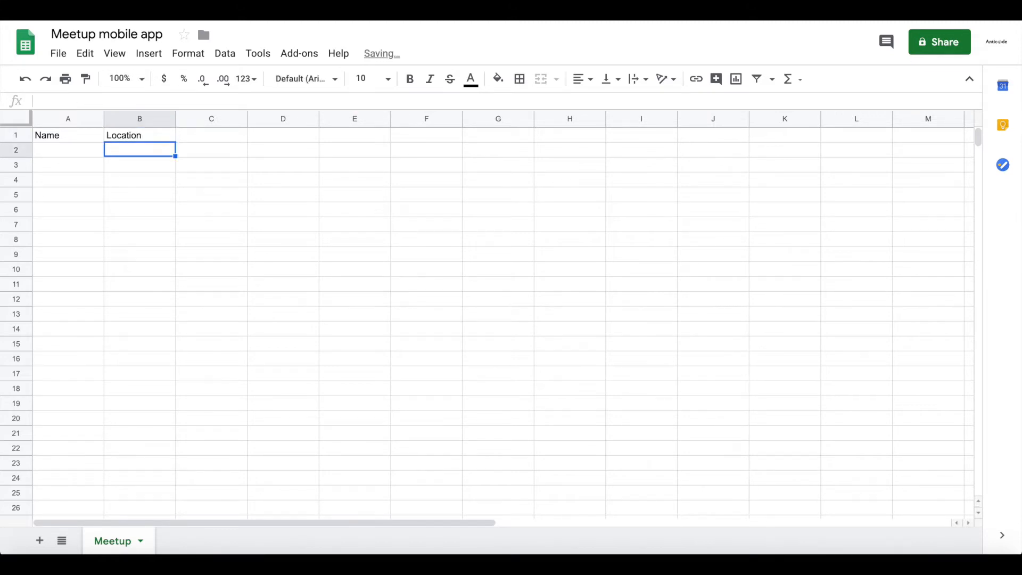
Add the column headers Description in C1 and Image in D1 of the Meetup sheet.
{"action": "key", "text": "Up"}
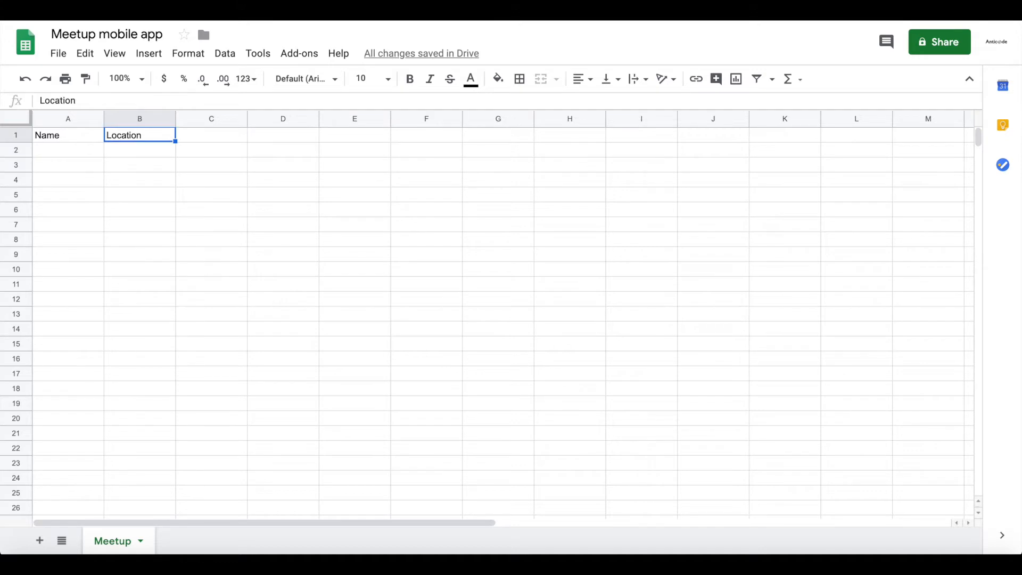
{"action": "key", "text": "Right"}
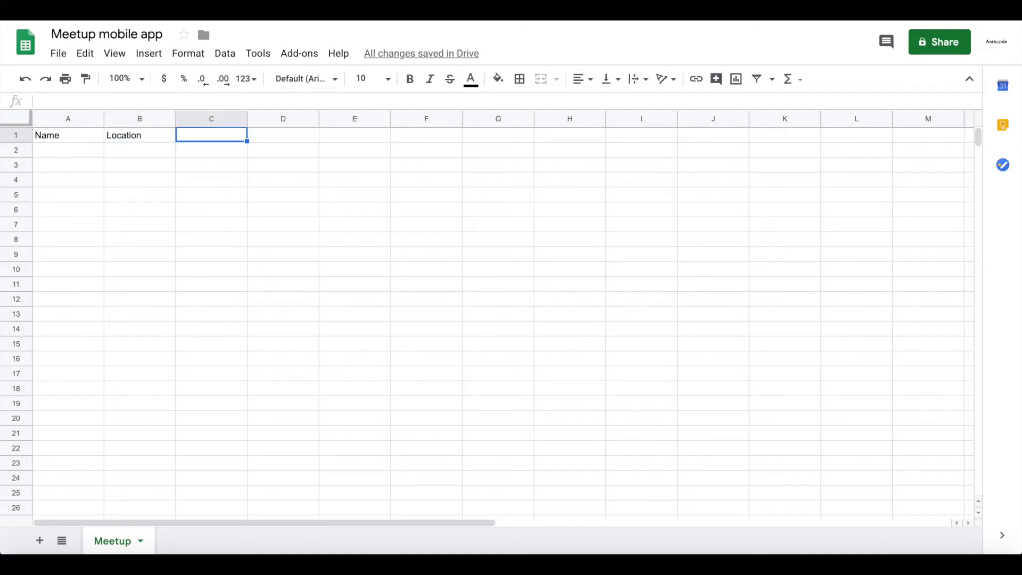
{"action": "type", "text": "Descrip"}
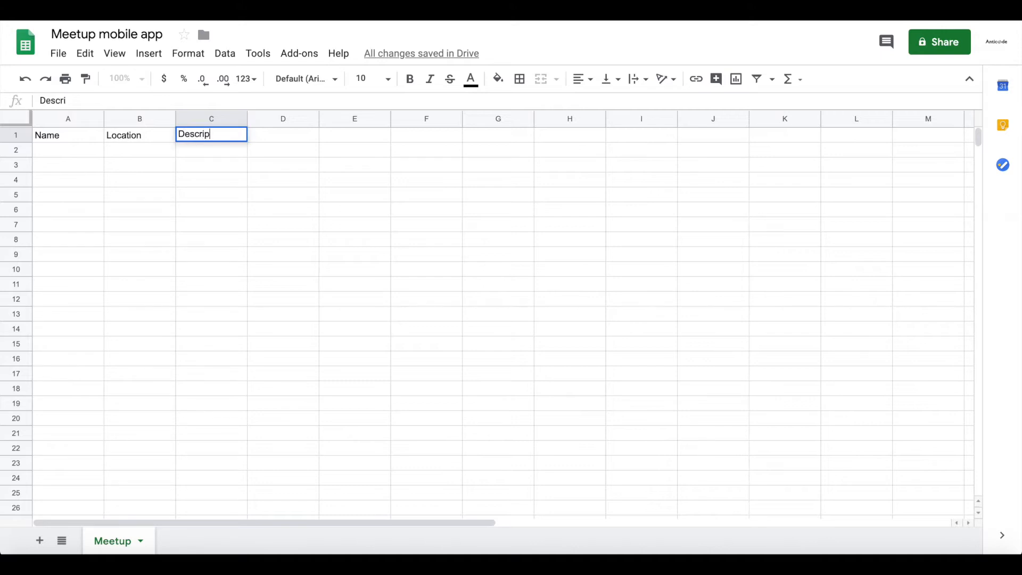
{"action": "type", "text": "tion"}
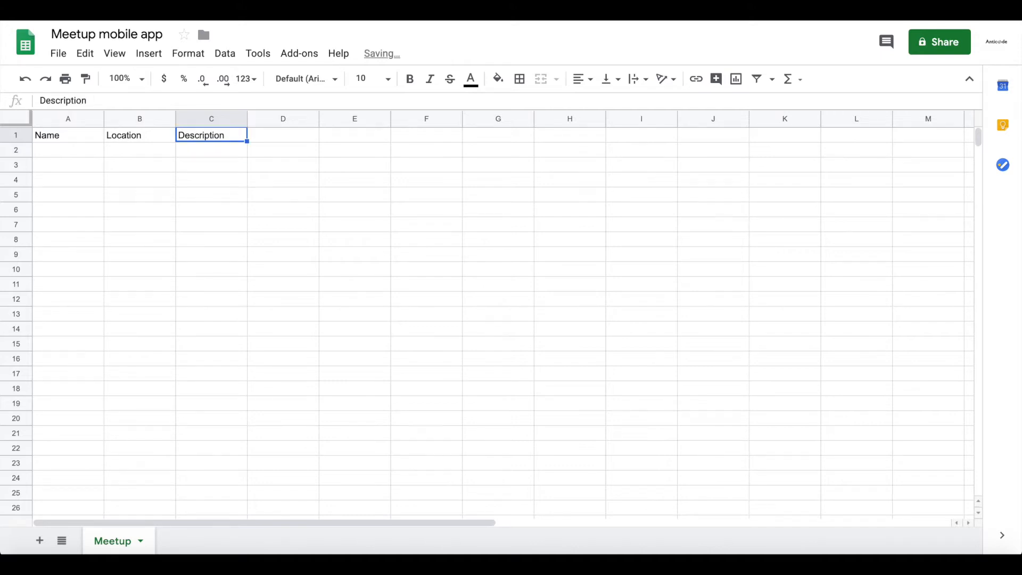
{"action": "key", "text": "Tab"}
{"action": "type", "text": "Image"}
{"action": "key", "text": "Return"}
Add the column headers Host in E1 and Group in F1 of the Meetup sheet.
{"action": "key", "text": "Right"}
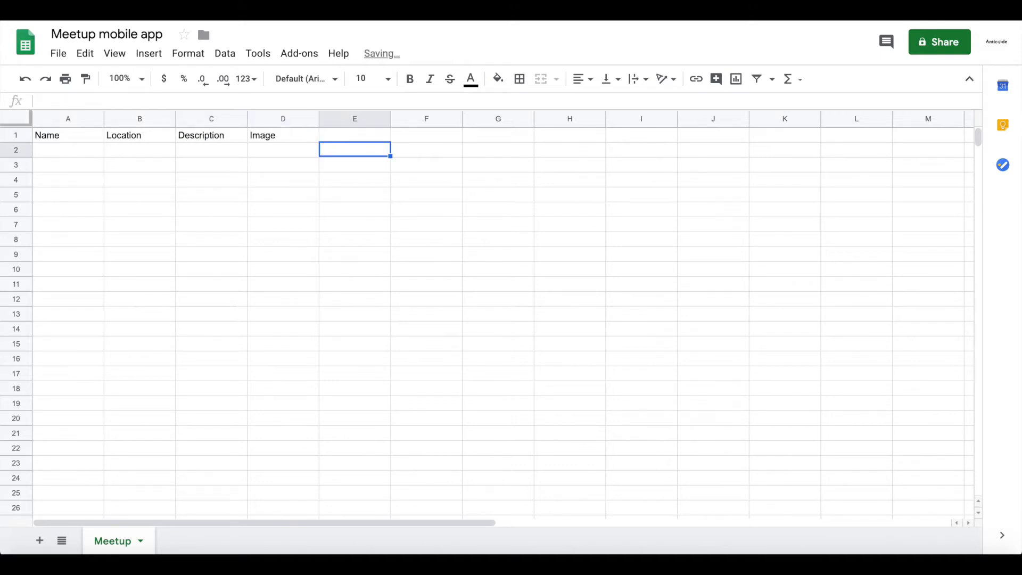
{"action": "key", "text": "Up"}
{"action": "type", "text": "Host"}
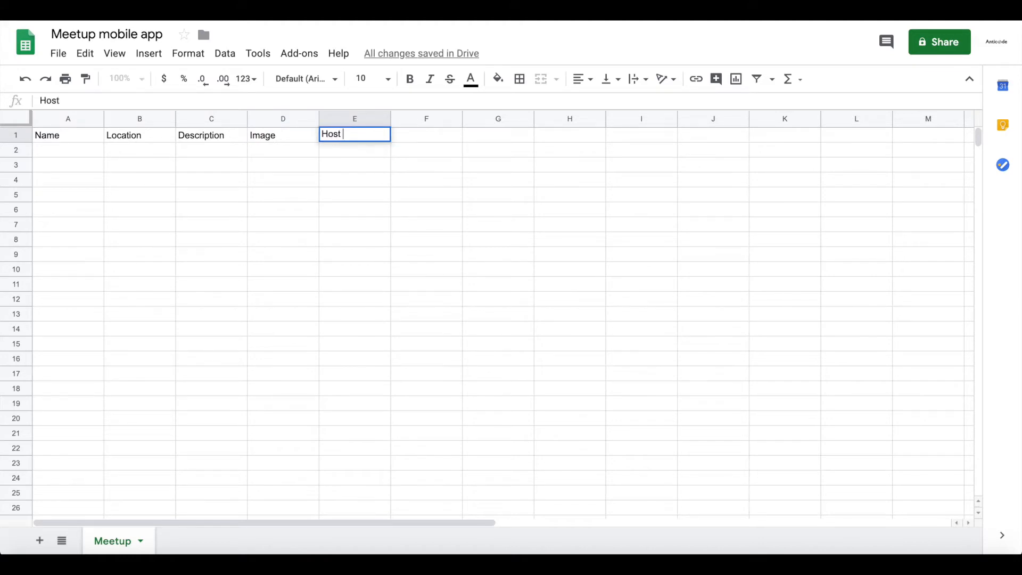
{"action": "key", "text": "Return"}
{"action": "key", "text": "Right"}
{"action": "key", "text": "Up"}
{"action": "type", "text": "G"}
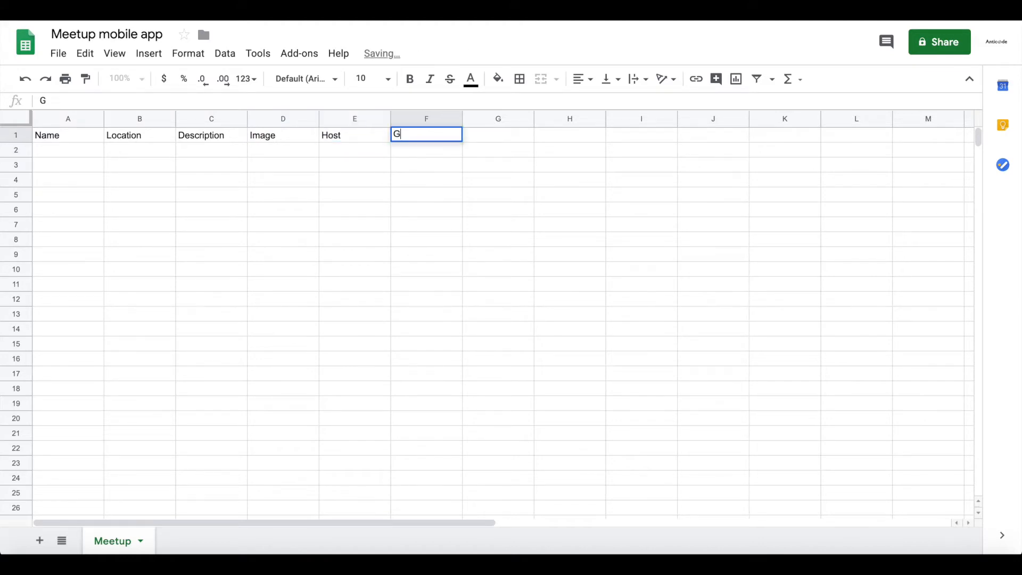
{"action": "type", "text": "roup"}
{"action": "key", "text": "Return"}
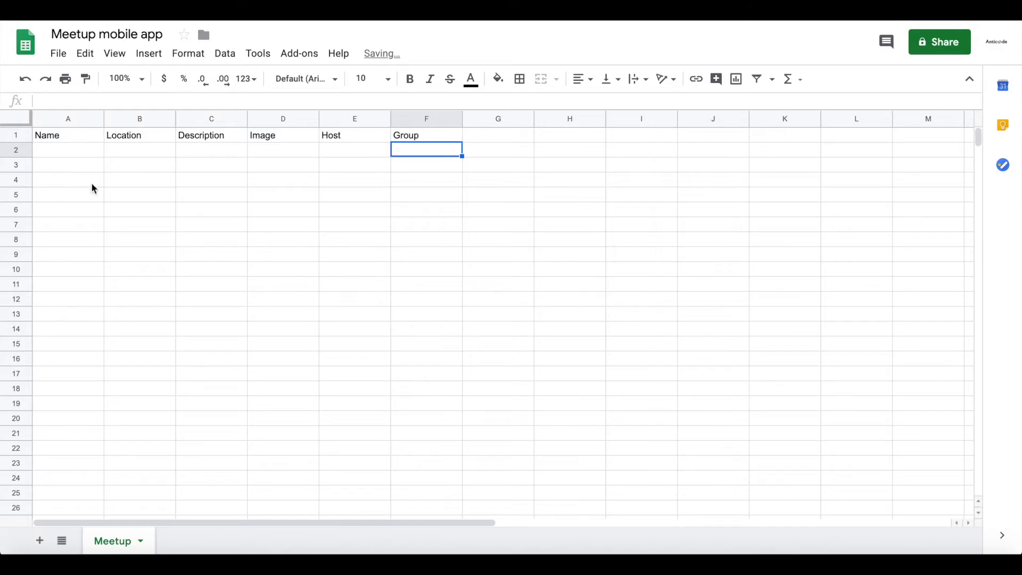
Add a second sheet to the spreadsheet and name it Group.
{"action": "left_click", "coordinate": [39, 540]}
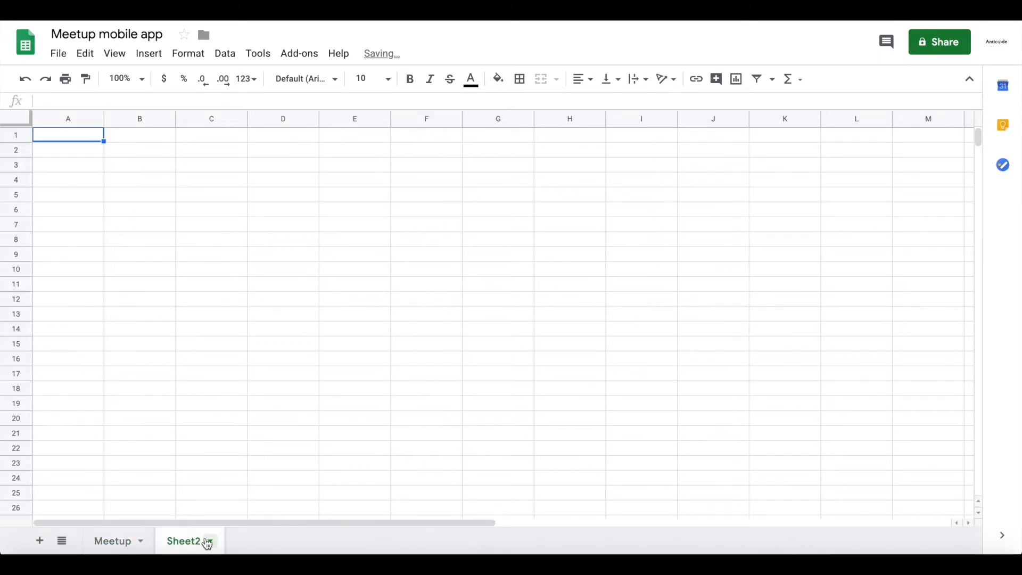
{"action": "double_click", "coordinate": [195, 545]}
{"action": "type", "text": "Group"}
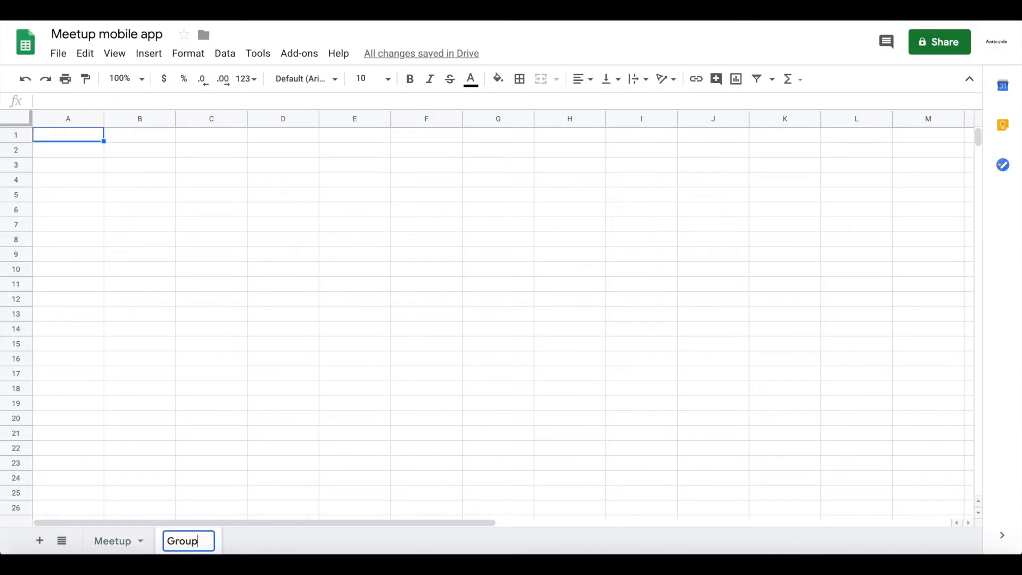
{"action": "key", "text": "Return"}
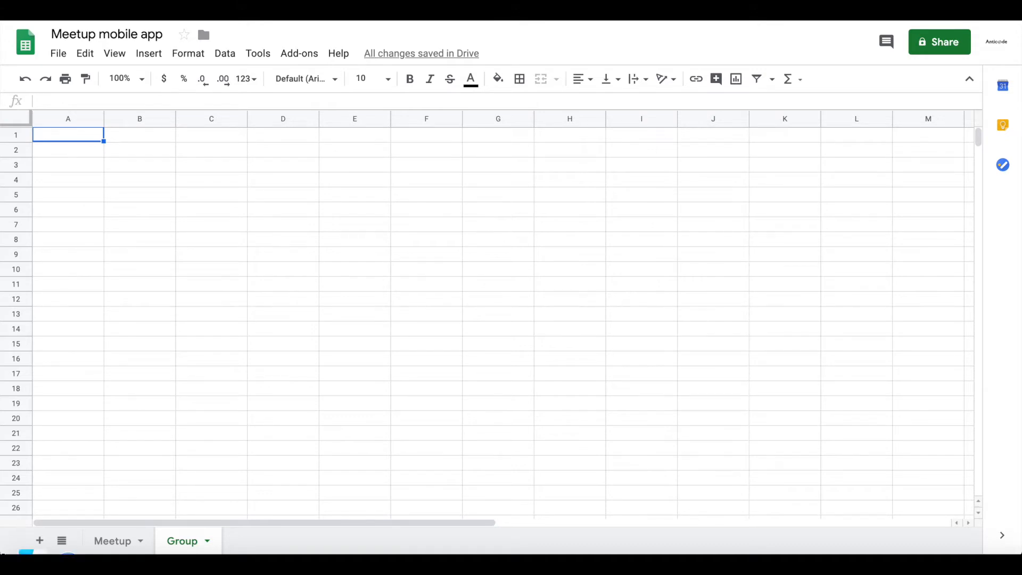
Enter the column headers Name, Image and Host in cells A1 to C1 of the Group sheet.
{"action": "double_click", "coordinate": [66, 139]}
{"action": "type", "text": "Name"}
{"action": "key", "text": "Return"}
{"action": "left_click", "coordinate": [140, 135]}
{"action": "type", "text": "In"}
{"action": "key", "text": "BackSpace"}
{"action": "type", "text": "mage"}
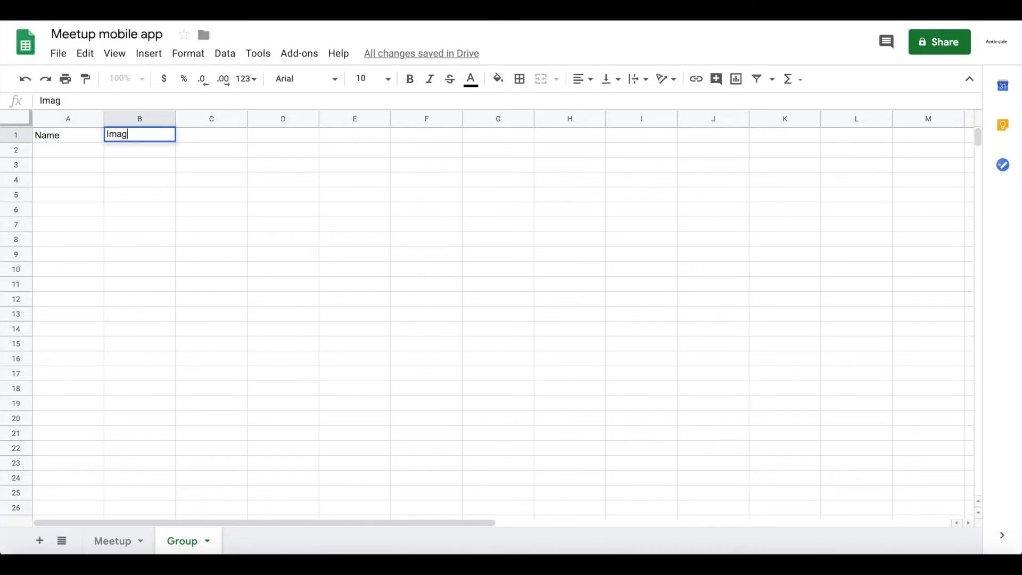
{"action": "key", "text": "Return"}
{"action": "key", "text": "Up"}
{"action": "key", "text": "Right"}
{"action": "type", "text": "Host"}
{"action": "key", "text": "Return"}
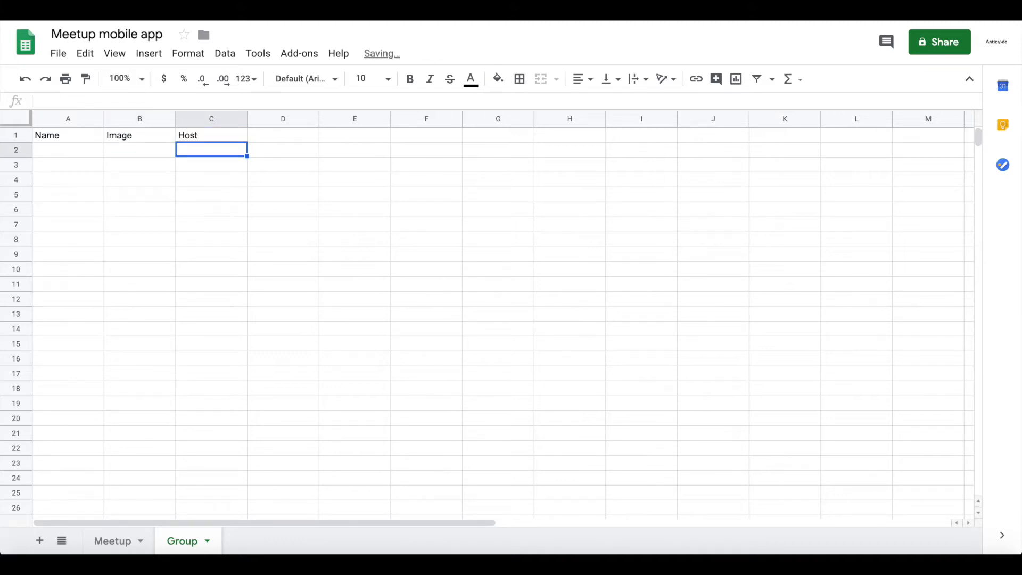
Add a third sheet to the spreadsheet and name it Attending.
{"action": "left_click", "coordinate": [42, 540]}
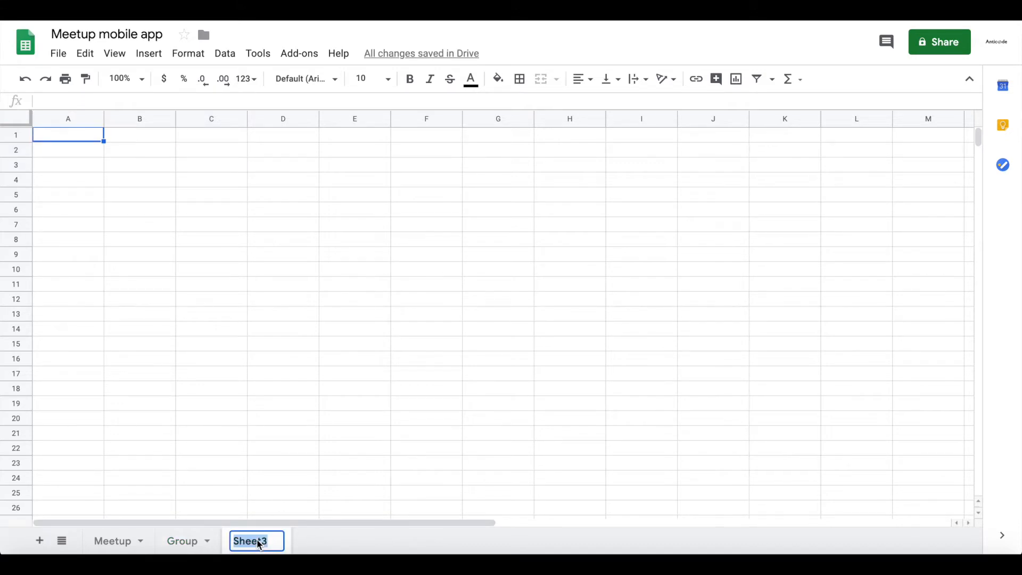
{"action": "type", "text": "Attending"}
{"action": "key", "text": "Return"}
Enter the column headers Name in A1 and Meetup in B1 of the Attending sheet.
{"action": "double_click", "coordinate": [73, 132]}
{"action": "type", "text": "Name"}
{"action": "key", "text": "Return"}
{"action": "key", "text": "Up"}
{"action": "key", "text": "Right"}
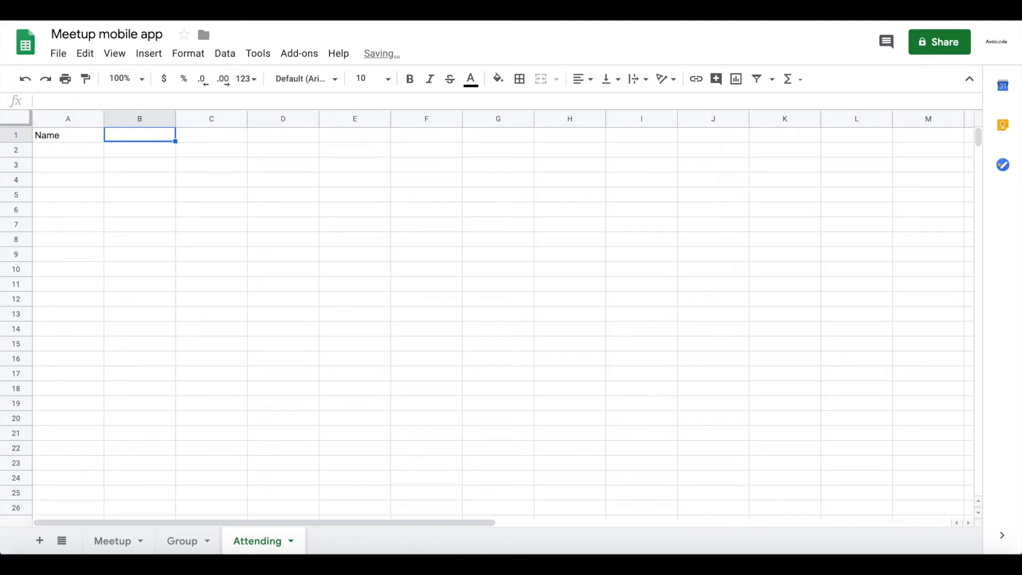
{"action": "type", "text": "Meetup"}
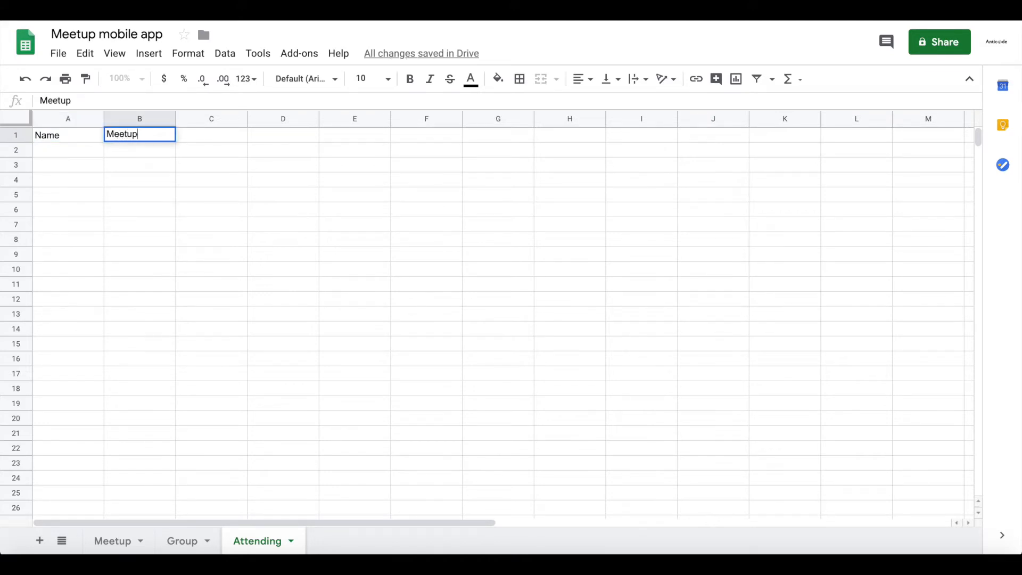
{"action": "key", "text": "Return"}
Enter the column headers User Email in C1 and Text in D1 of the Attending sheet.
{"action": "key", "text": "Up"}
{"action": "key", "text": "Right"}
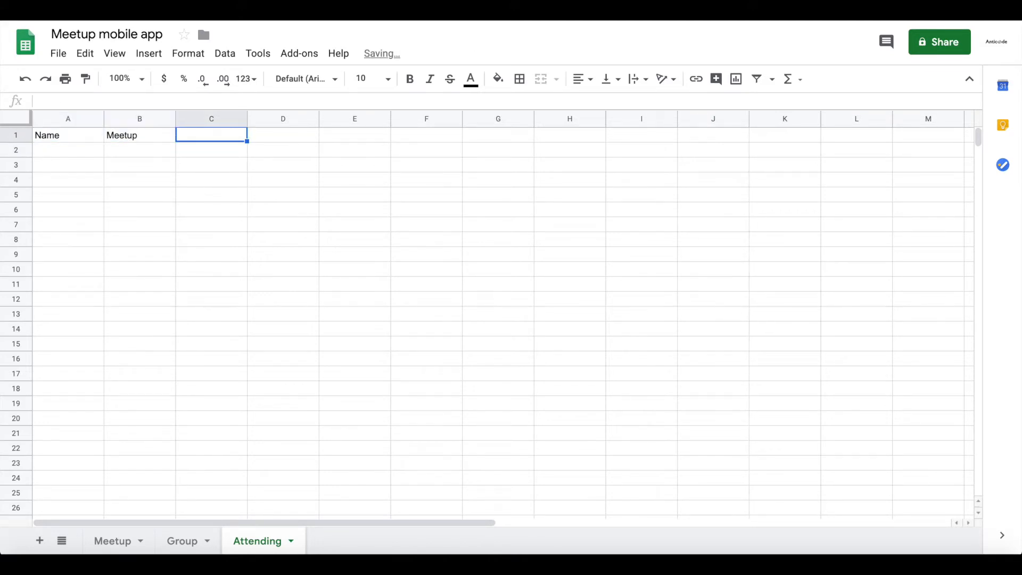
{"action": "type", "text": "User Email"}
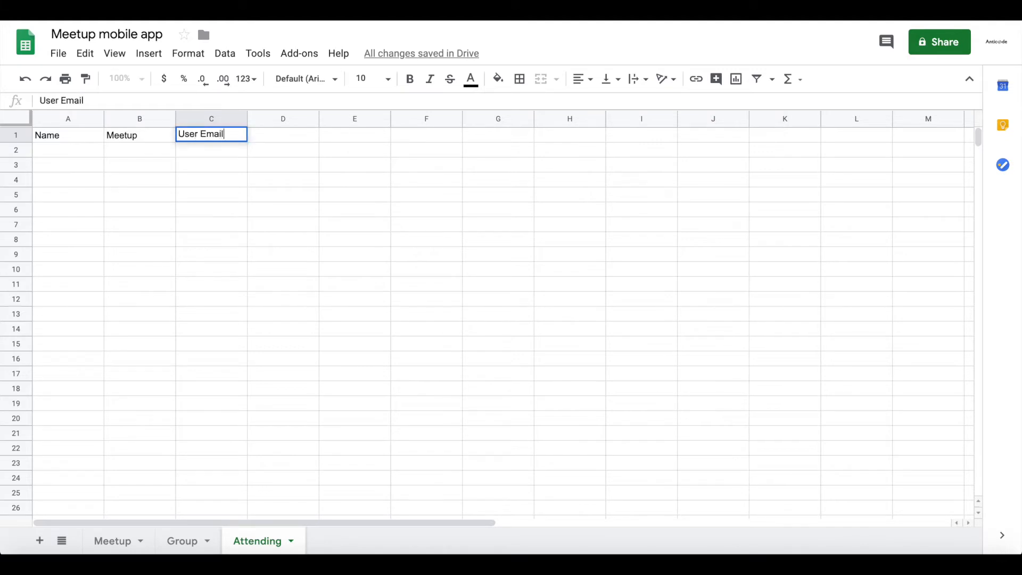
{"action": "key", "text": "Return"}
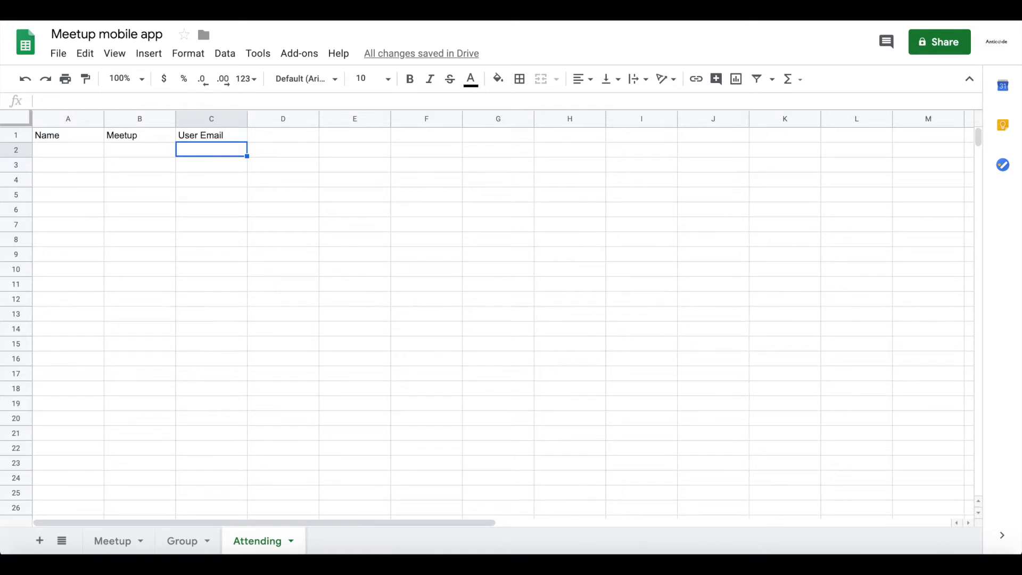
{"action": "key", "text": "Up"}
{"action": "key", "text": "Right"}
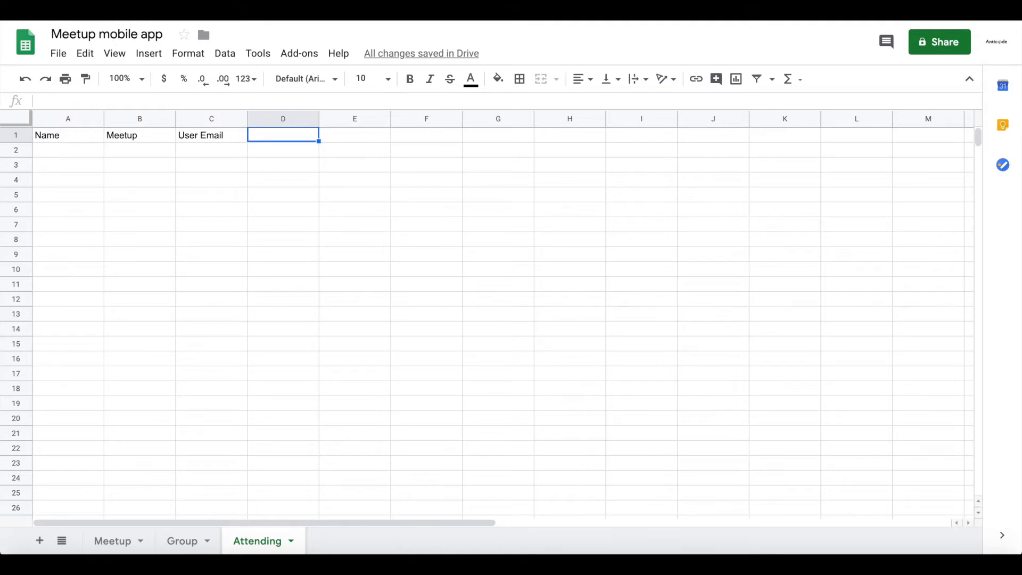
{"action": "type", "text": "Text"}
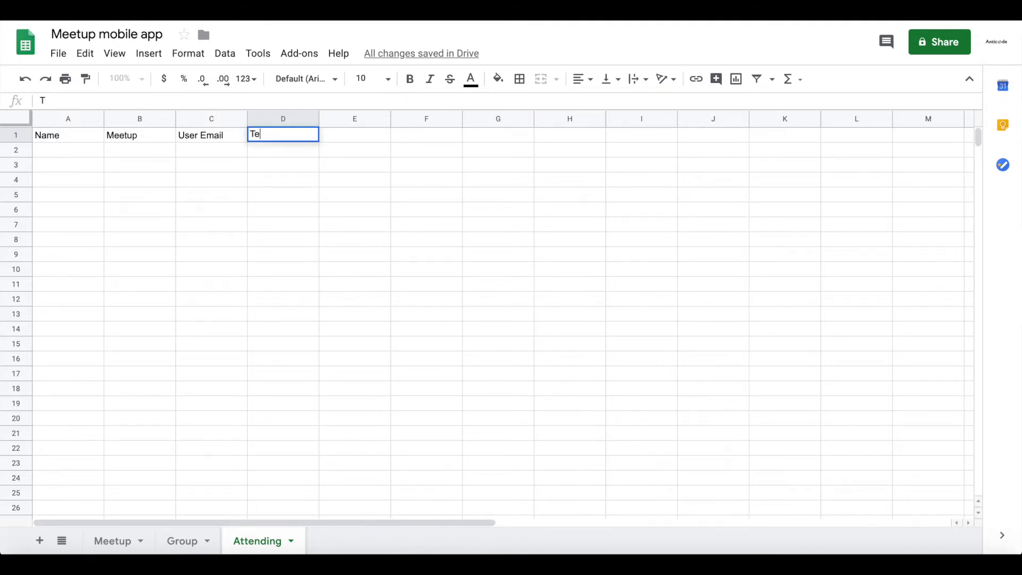
{"action": "key", "text": "Return"}
{"action": "key", "text": "Up"}
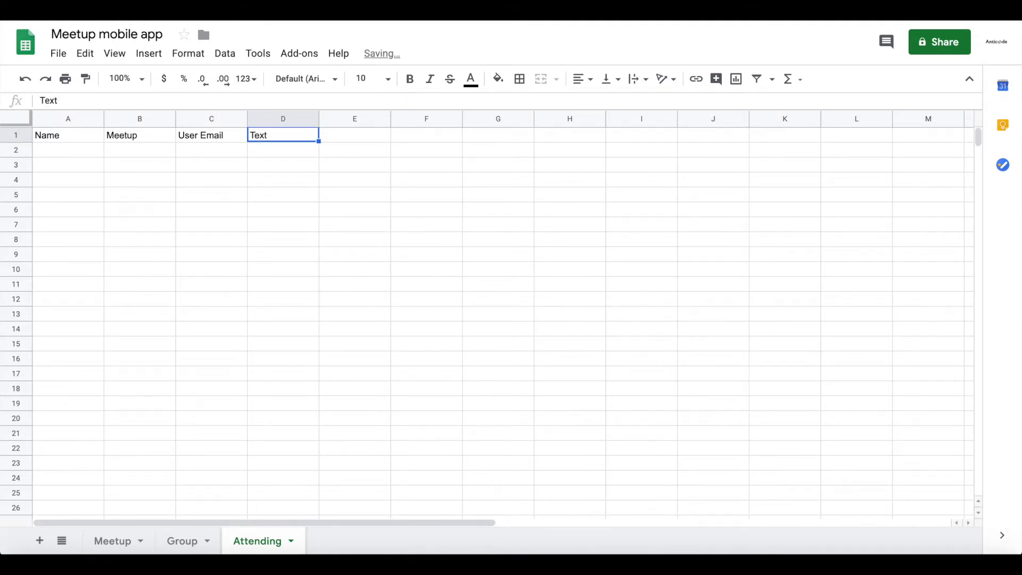
{"action": "key", "text": "Right"}
{"action": "key", "text": "Left"}
{"action": "key", "text": "Down"}
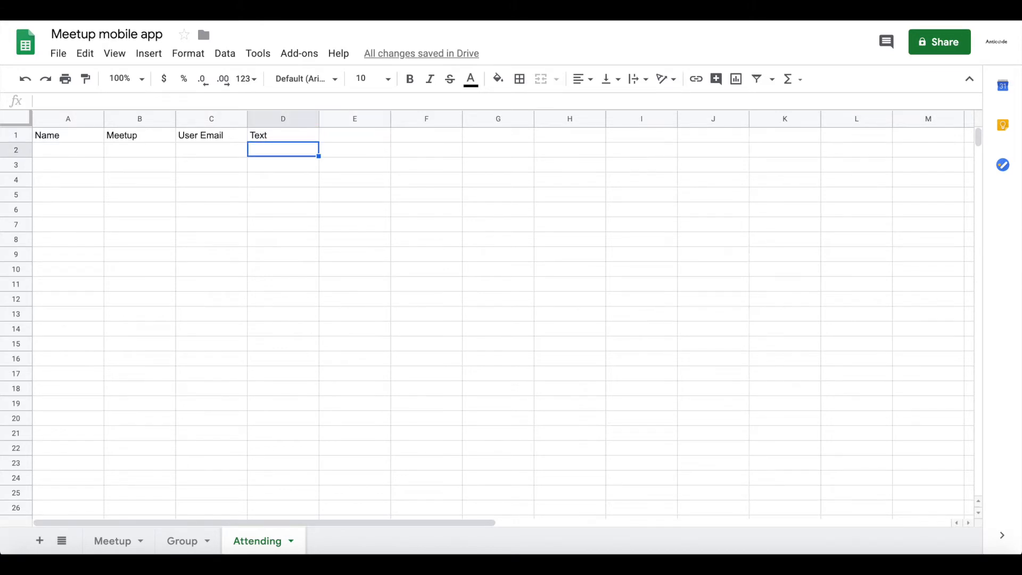
{"action": "key", "text": "Left"}
{"action": "key", "text": "Up"}
{"action": "key", "text": "Left"}
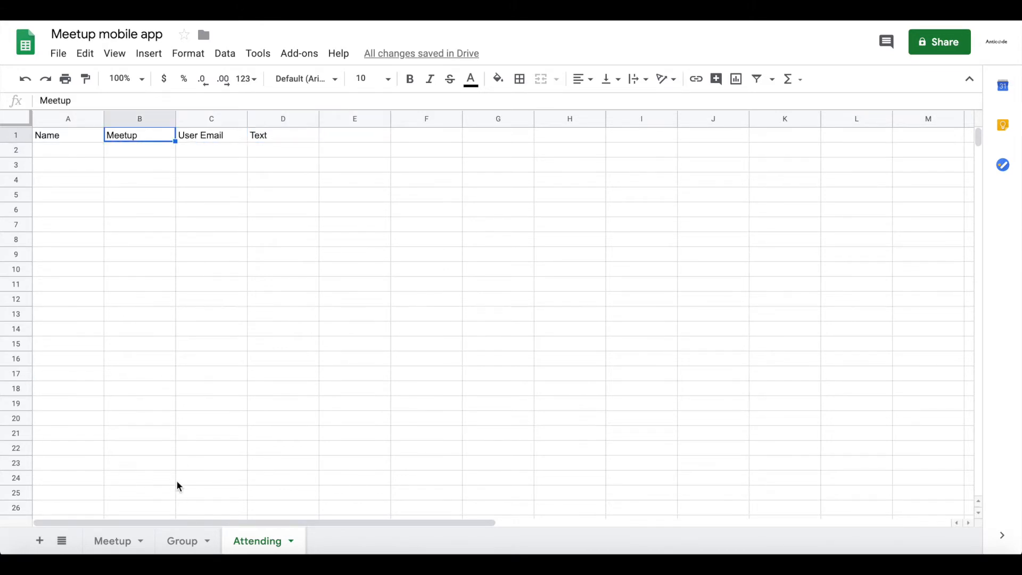
Enter Cycling every Tuesday in cell A2 of the Meetup sheet and fit column A's width to its content.
{"action": "left_click", "coordinate": [110, 540]}
{"action": "double_click", "coordinate": [84, 154]}
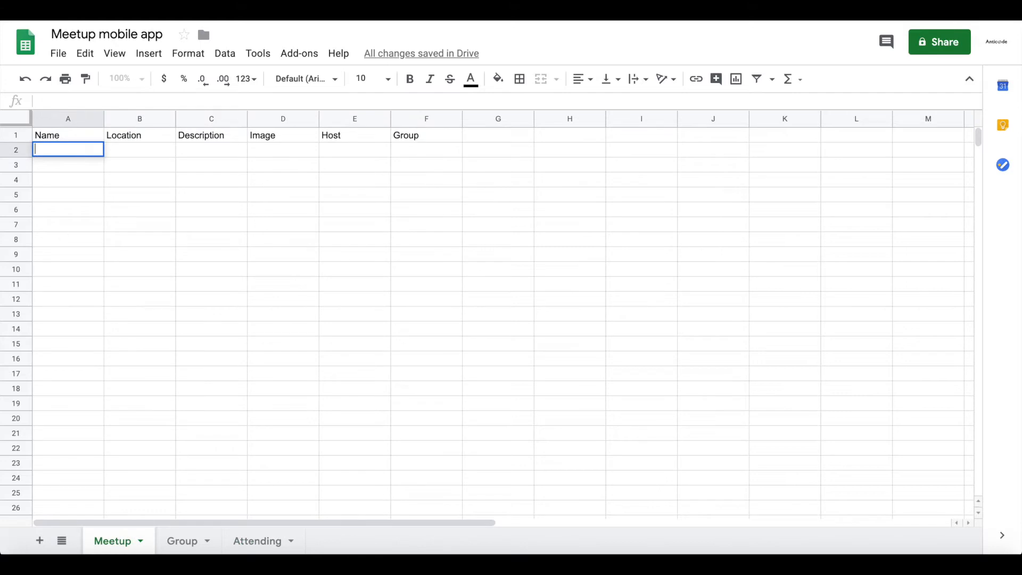
{"action": "left_click", "coordinate": [71, 165]}
{"action": "double_click", "coordinate": [72, 149]}
{"action": "type", "text": "Cycling every Tuesday"}
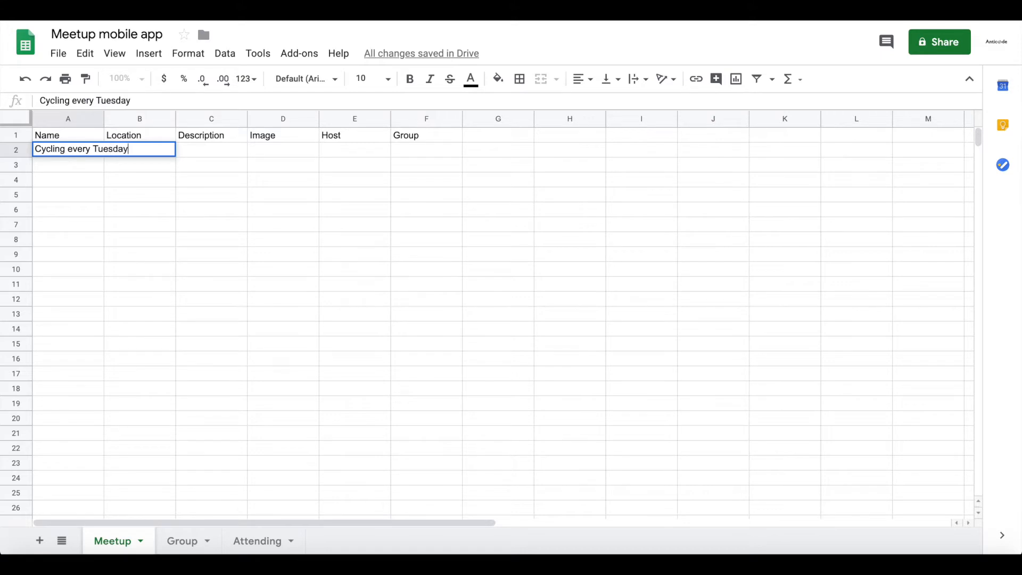
{"action": "key", "text": "Return"}
{"action": "key", "text": "Up"}
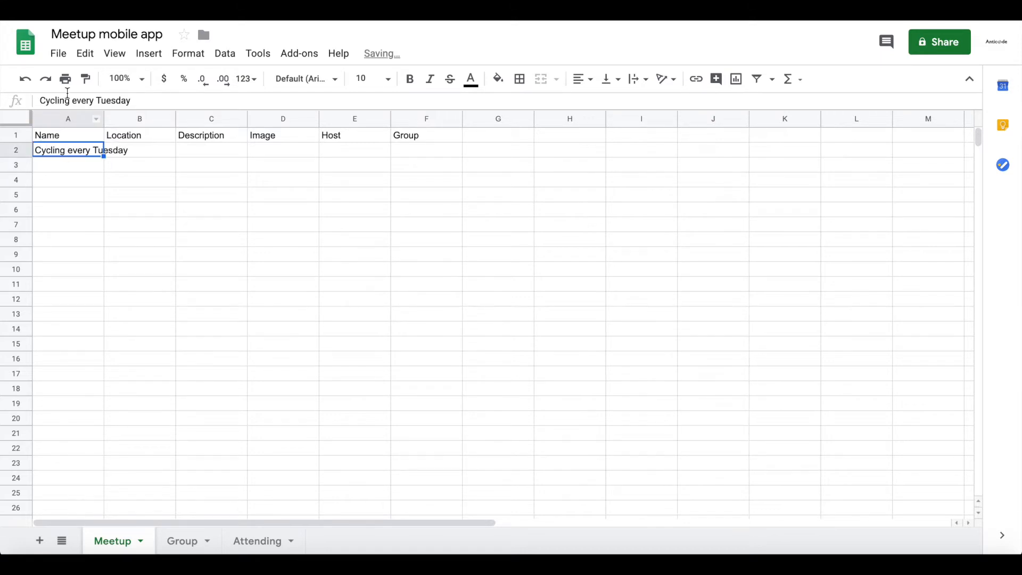
{"action": "left_click", "coordinate": [102, 121]}
{"action": "double_click", "coordinate": [104, 127]}
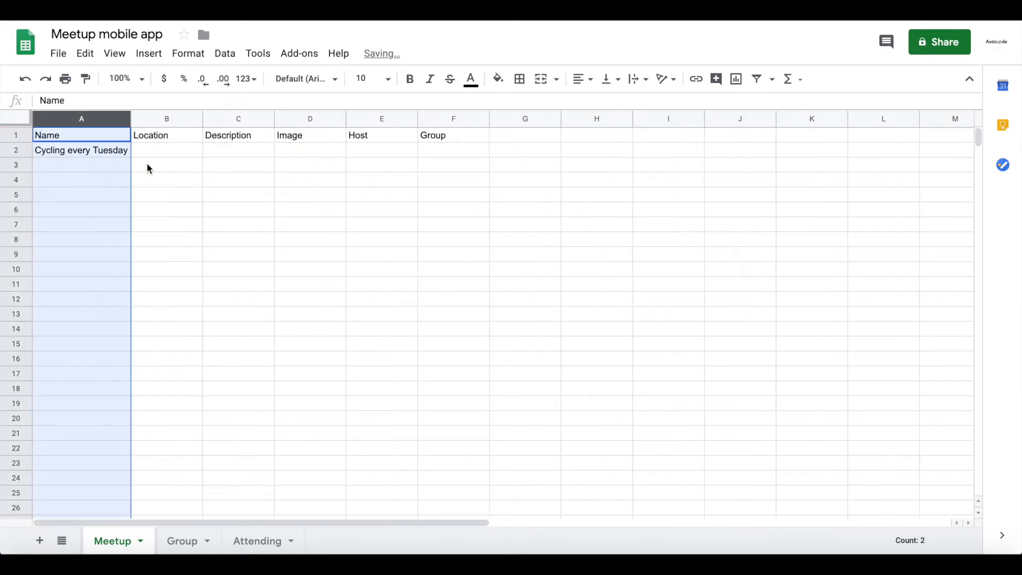
Enter Berlib,Germany as the location of the cycling meetup in cell B2.
{"action": "left_click", "coordinate": [151, 150]}
{"action": "type", "text": "Berlib,"}
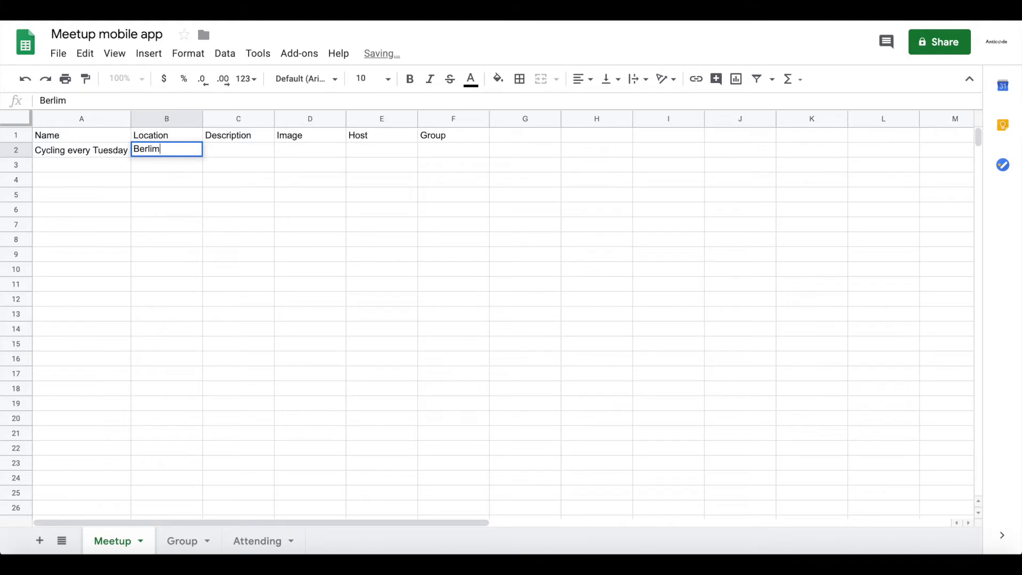
{"action": "type", "text": "Germany"}
{"action": "key", "text": "Tab"}
Enter the host's e-mail for the cycling meetup in cell E2 and fit column E's width to its content.
{"action": "key", "text": "Left"}
{"action": "key", "text": "Right"}
{"action": "key", "text": "Up"}
{"action": "key", "text": "Right"}
{"action": "key", "text": "Down"}
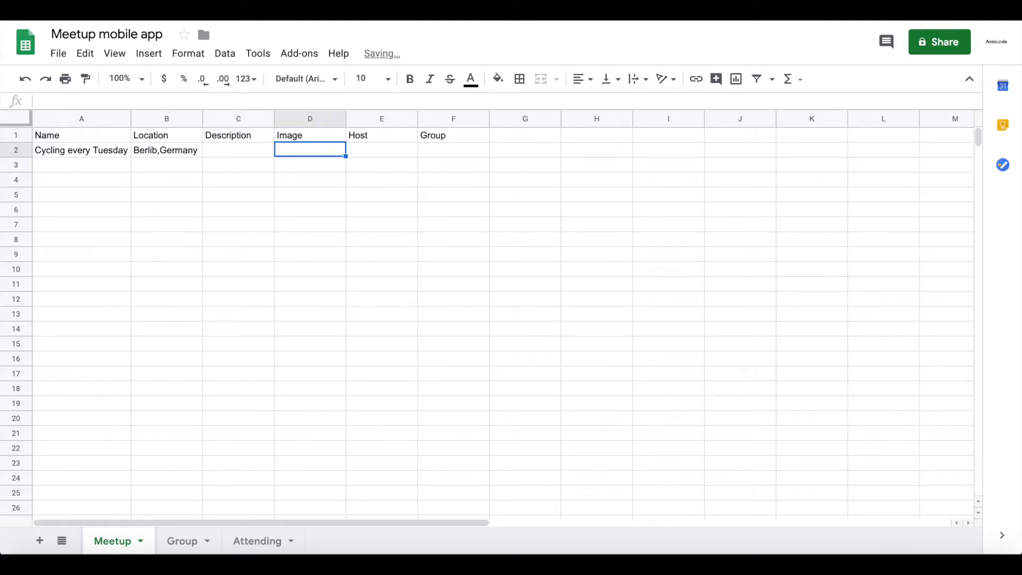
{"action": "key", "text": "Right"}
{"action": "type", "text": "Noel"}
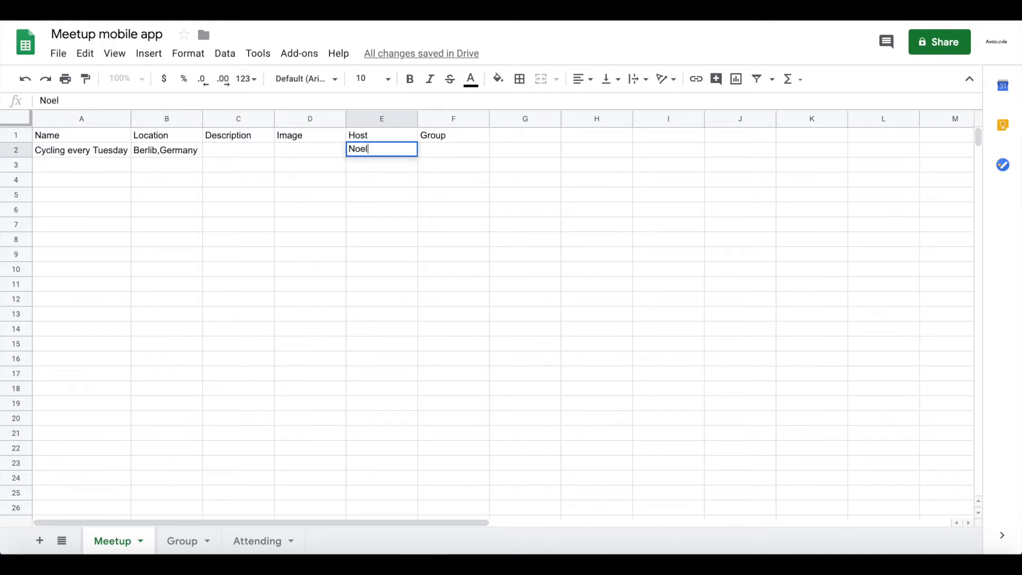
{"action": "key", "text": "BackSpace"}
{"action": "key", "text": "BackSpace"}
{"action": "key", "text": "BackSpace"}
{"action": "key", "text": "BackSpace"}
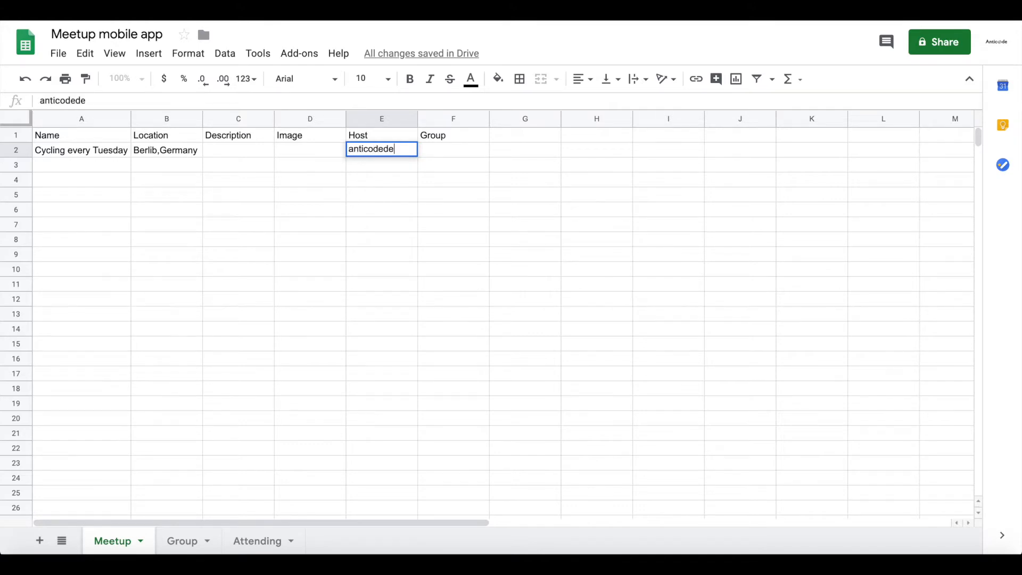
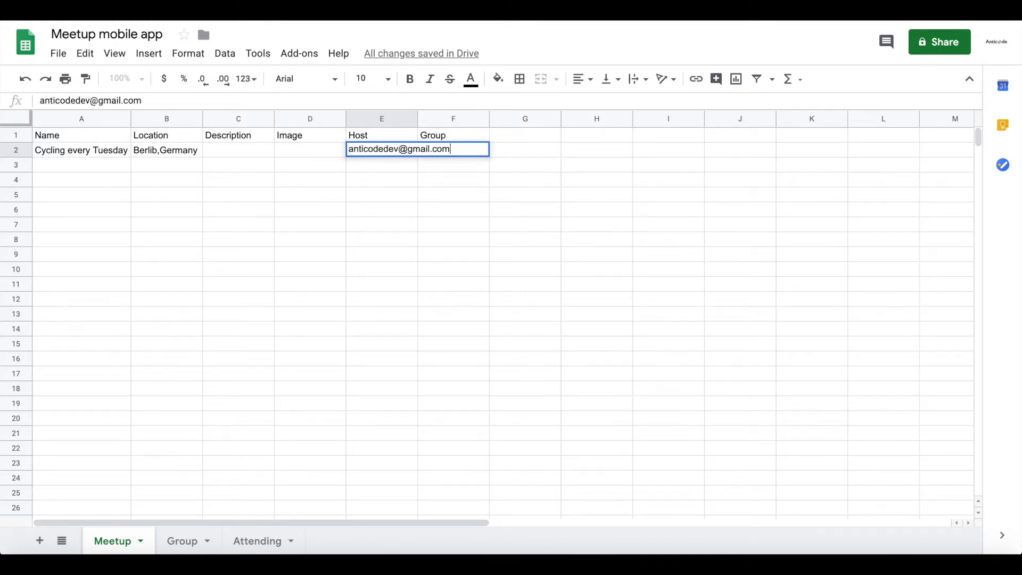
{"action": "key", "text": "Return"}
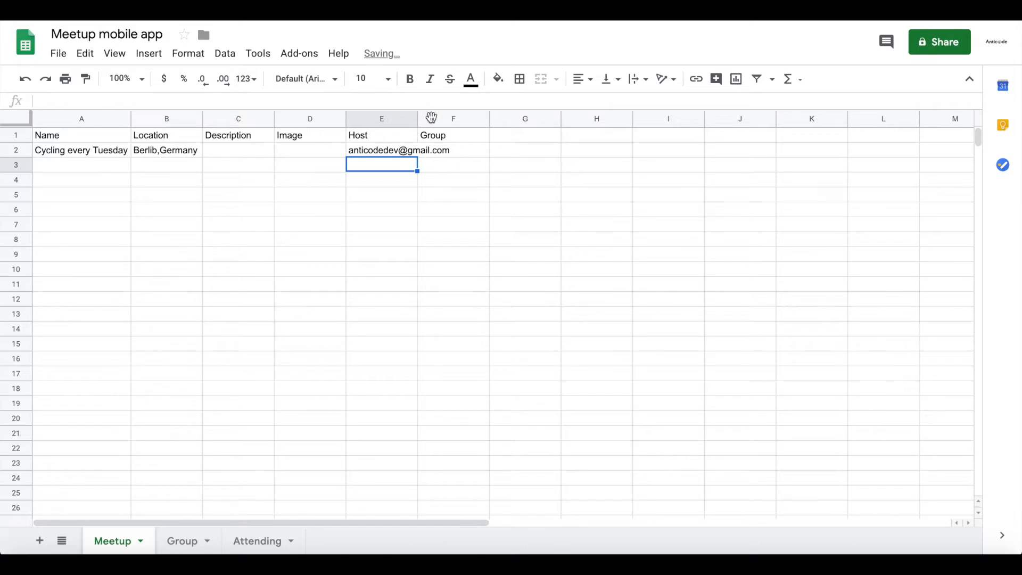
{"action": "left_click_drag", "start_coordinate": [416, 115], "coordinate": [453, 116]}
Enter Sports as the group in cell F2 of the Meetup sheet and as the name in A2 of the Group sheet.
{"action": "double_click", "coordinate": [489, 150]}
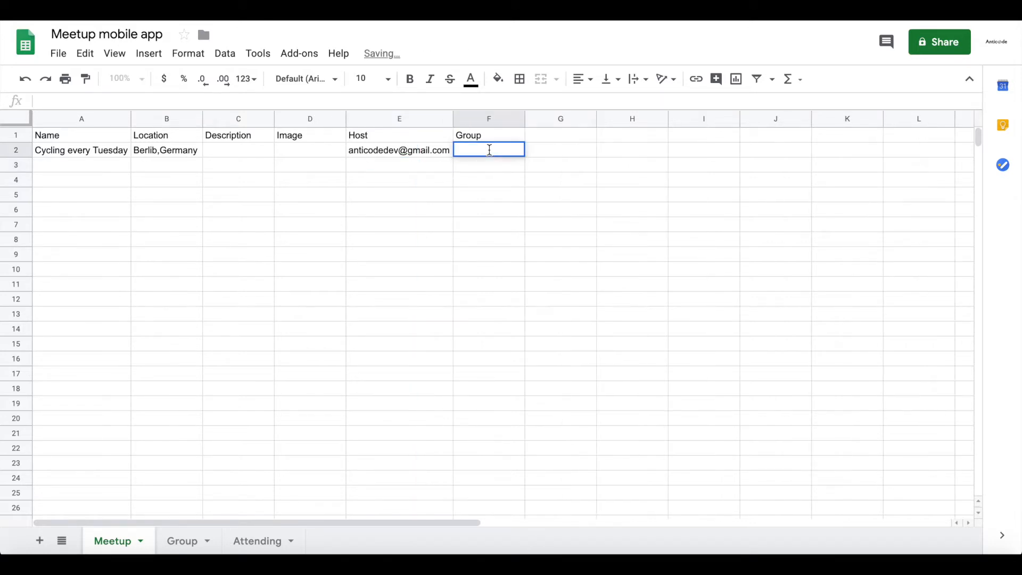
{"action": "type", "text": "Sports"}
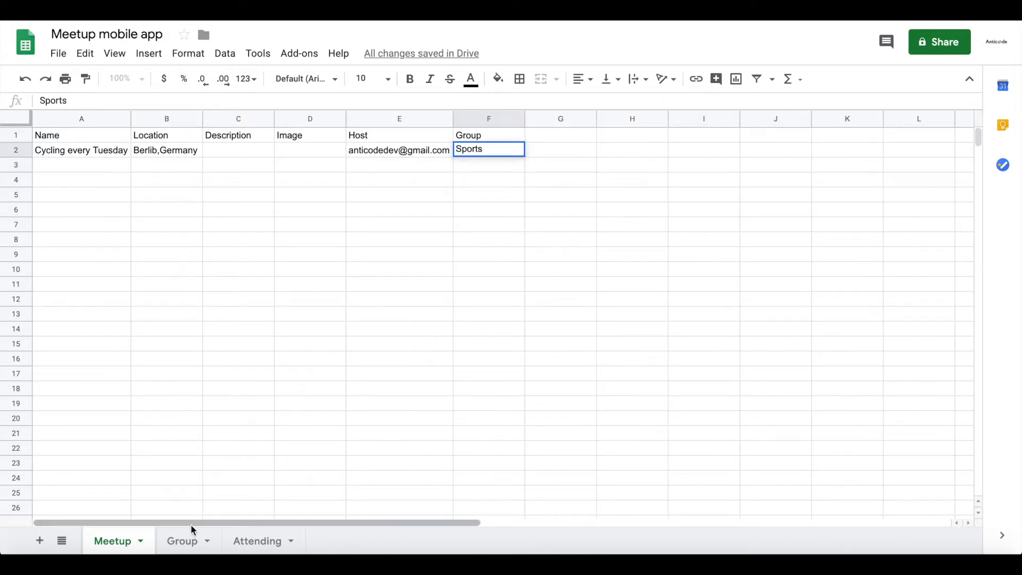
{"action": "left_click", "coordinate": [190, 540]}
{"action": "left_click", "coordinate": [76, 150]}
{"action": "type", "text": "Sports"}
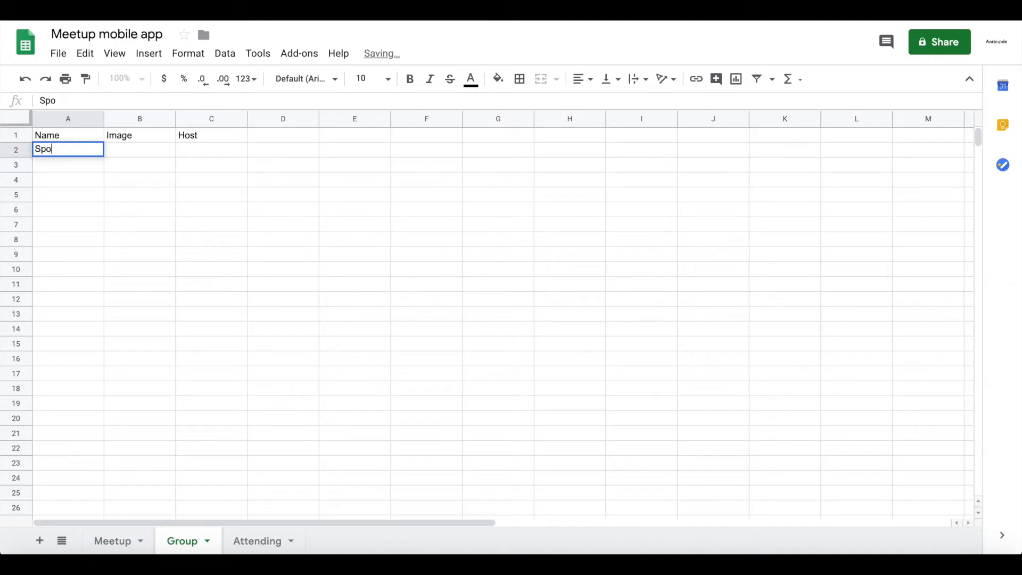
Copy the host's e-mail from cell E2 of the Meetup sheet to cell C2 of the Group sheet.
{"action": "left_click", "coordinate": [120, 550]}
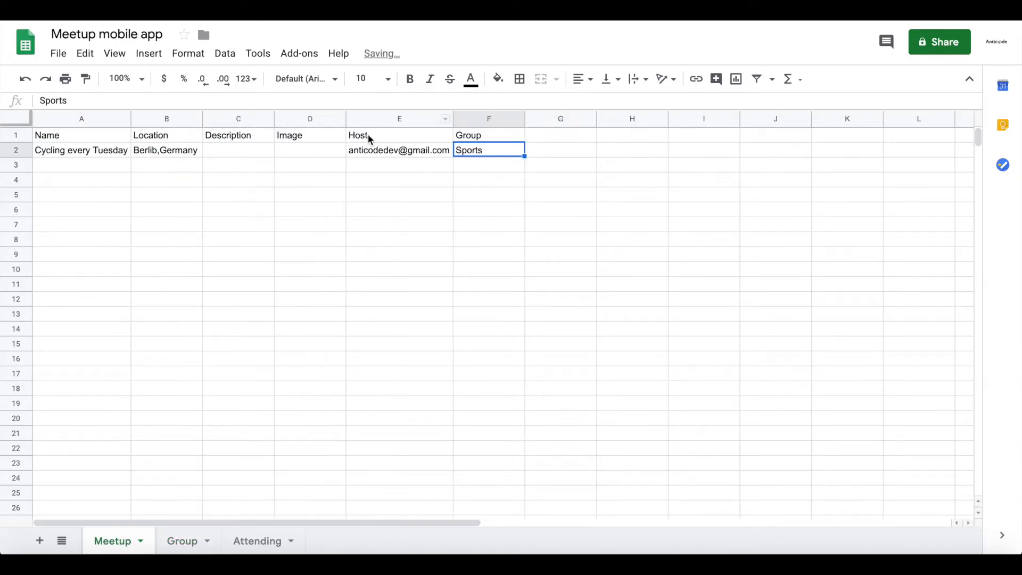
{"action": "left_click", "coordinate": [362, 152]}
{"action": "left_click", "coordinate": [198, 539]}
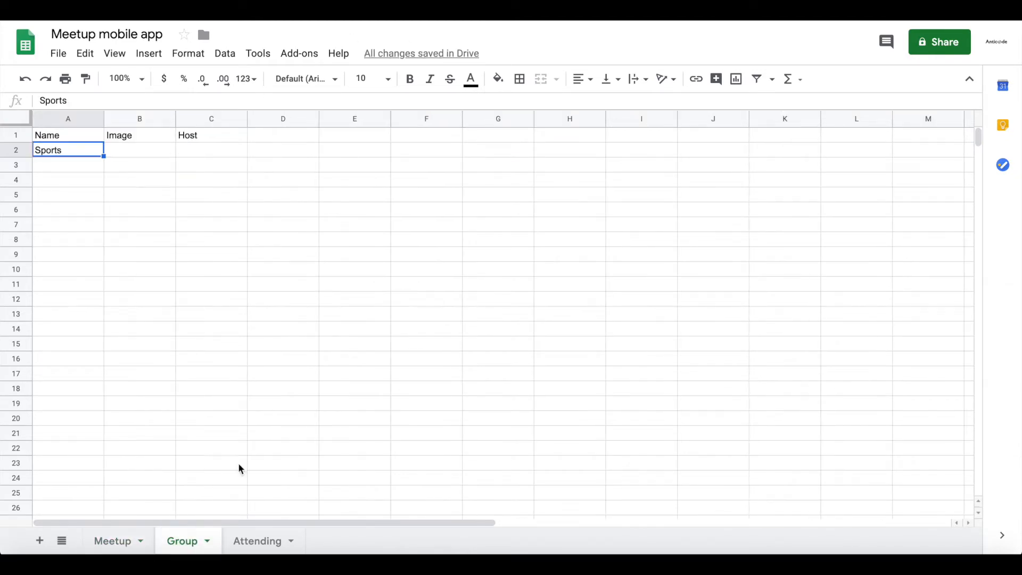
{"action": "left_click", "coordinate": [219, 149]}
{"action": "key", "text": "ctrl+v"}
{"action": "left_click", "coordinate": [133, 403]}
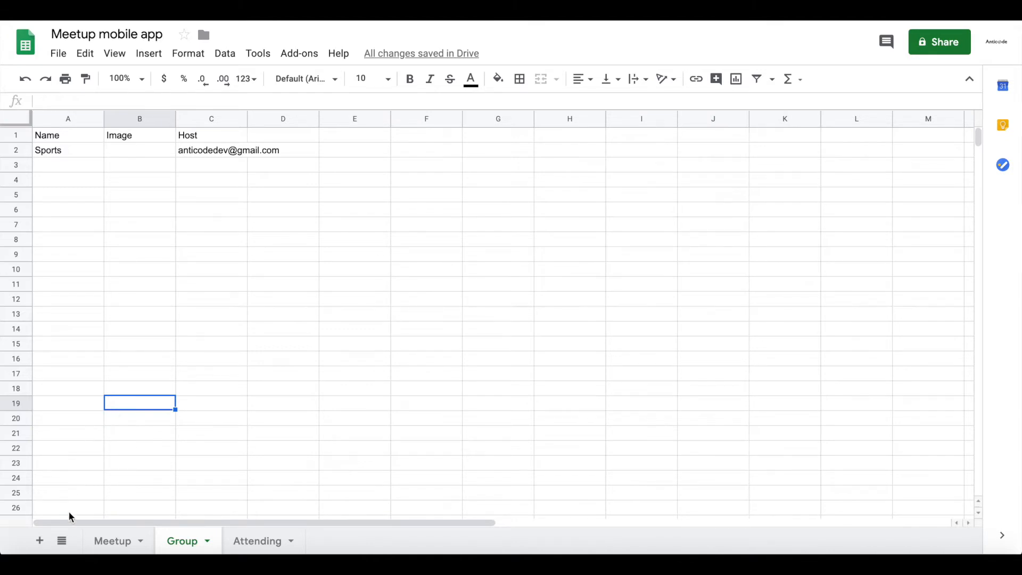
Enter in cell C2 of the Meetup sheet: We meet every Tuesday and cycle for 2 hours. Suitable for beginners and avdanced cyclists.
{"action": "left_click", "coordinate": [104, 541]}
{"action": "double_click", "coordinate": [231, 152]}
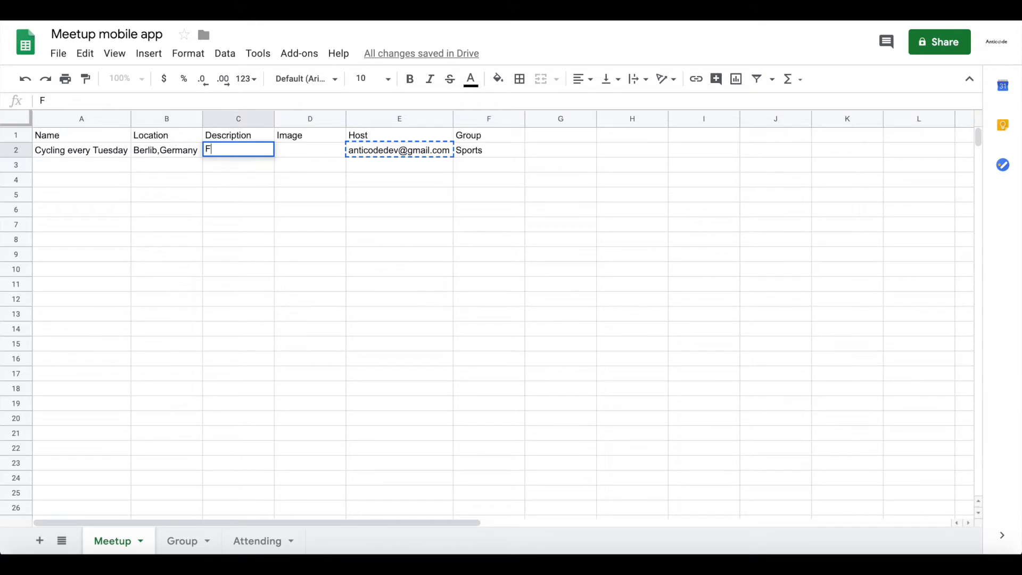
{"action": "type", "text": "meet every Tued"}
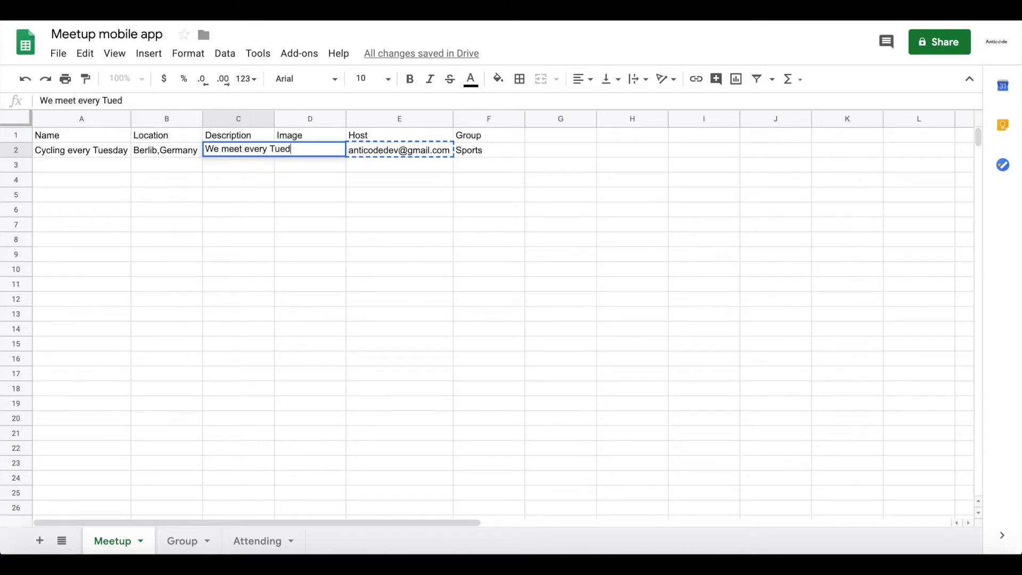
{"action": "key", "text": "BackSpace"}
{"action": "type", "text": "sday and cycle for 2 hours. Suitable "}
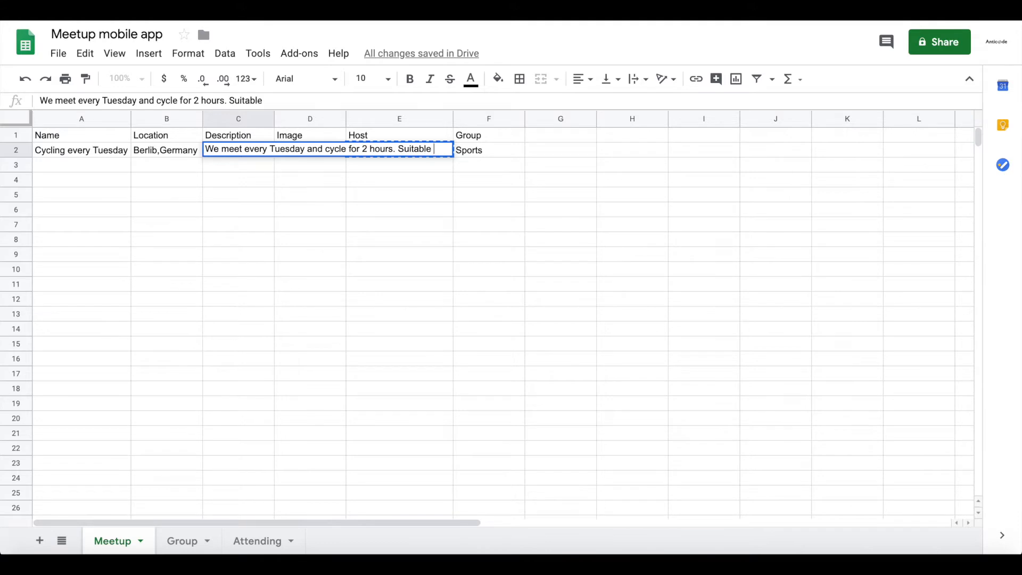
{"action": "type", "text": "for begineers"}
{"action": "key", "text": "BackSpace"}
{"action": "key", "text": "BackSpace"}
{"action": "key", "text": "BackSpace"}
{"action": "type", "text": "ners and av"}
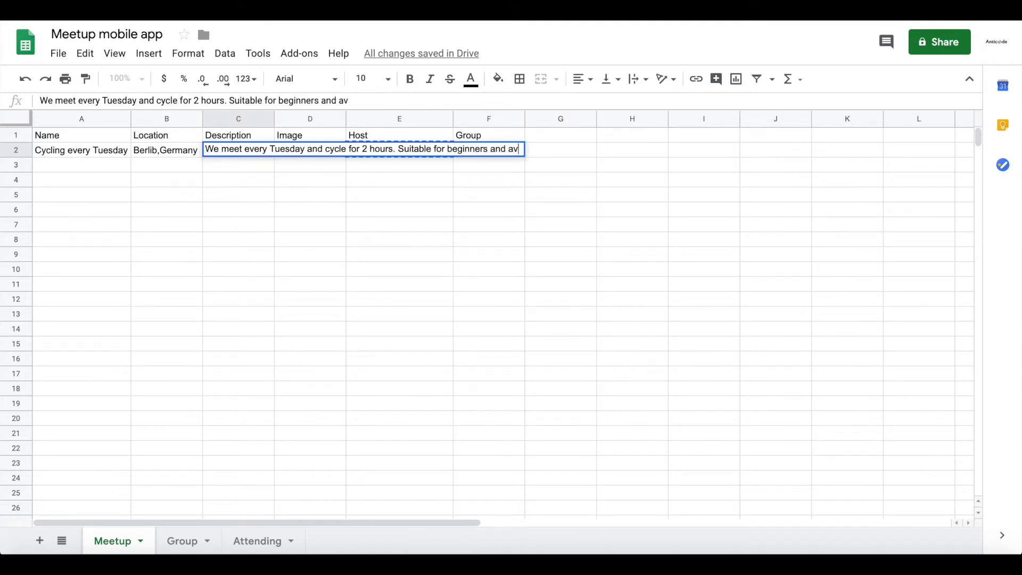
{"action": "type", "text": "danced cycliss"}
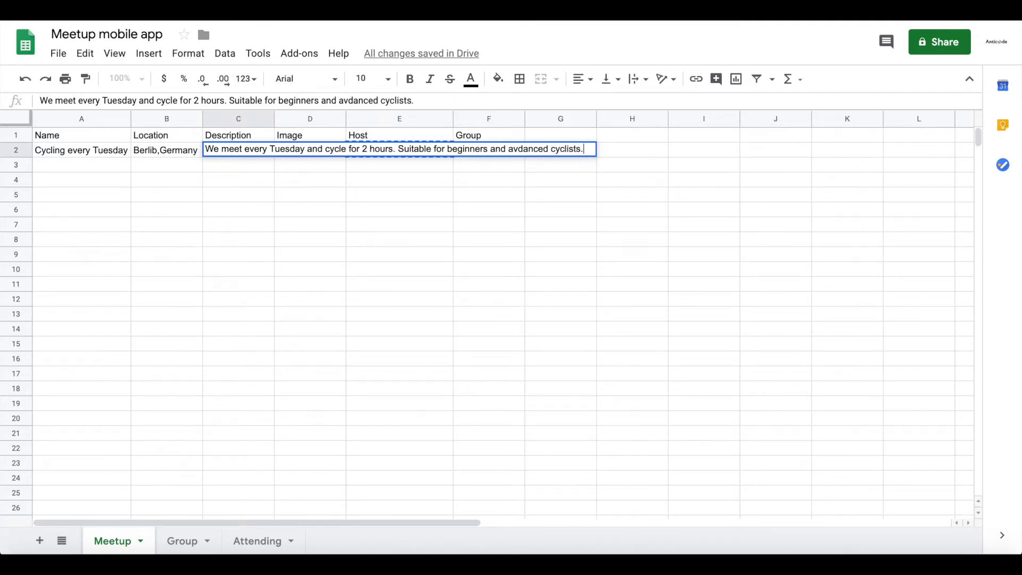
{"action": "key", "text": "Return"}
Fit the width of the Description column C in the Meetup sheet to its content.
{"action": "left_click_drag", "start_coordinate": [275, 117], "coordinate": [275, 117]}
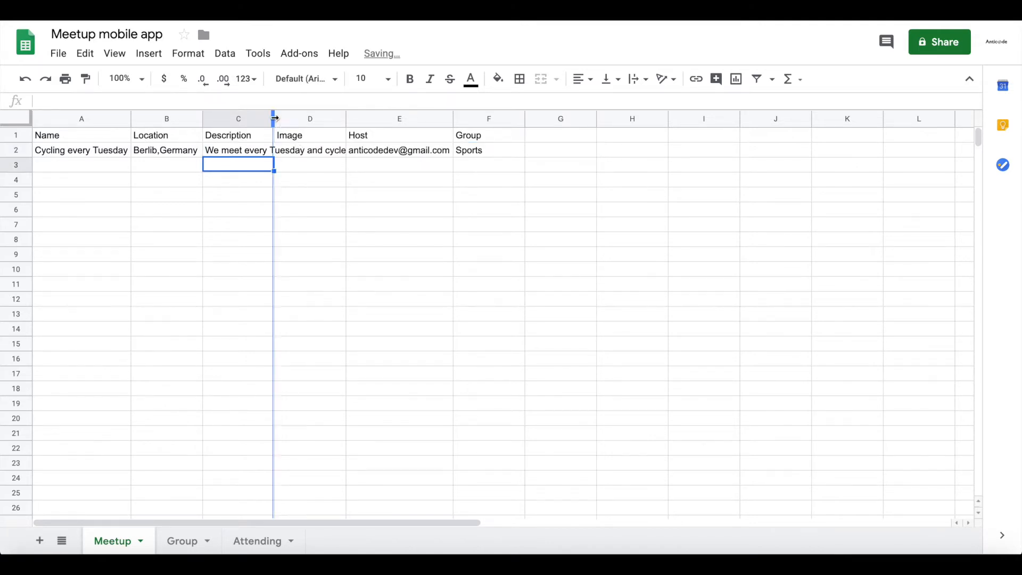
{"action": "double_click", "coordinate": [274, 118]}
{"action": "left_click", "coordinate": [109, 166]}
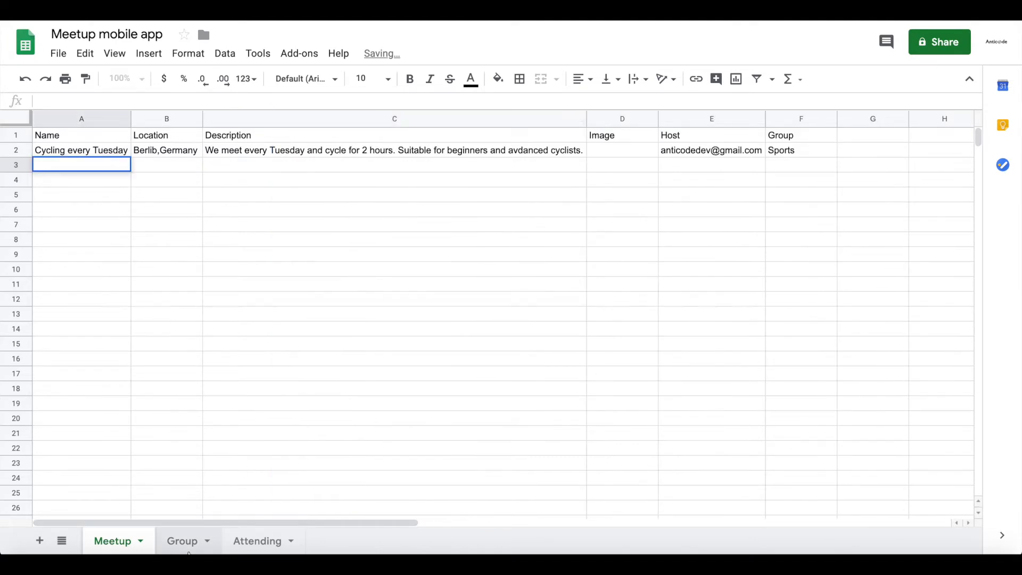
Enter Party as the second group name in cell A3 of the Group sheet.
{"action": "left_click", "coordinate": [188, 548]}
{"action": "left_click", "coordinate": [50, 165]}
{"action": "type", "text": "Par"}
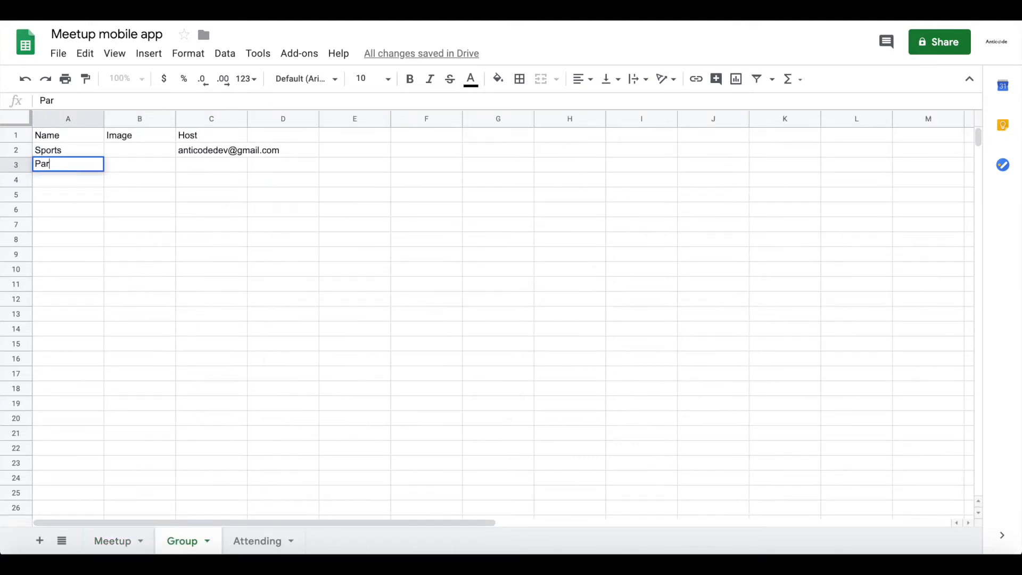
{"action": "type", "text": "ty"}
{"action": "key", "text": "Return"}
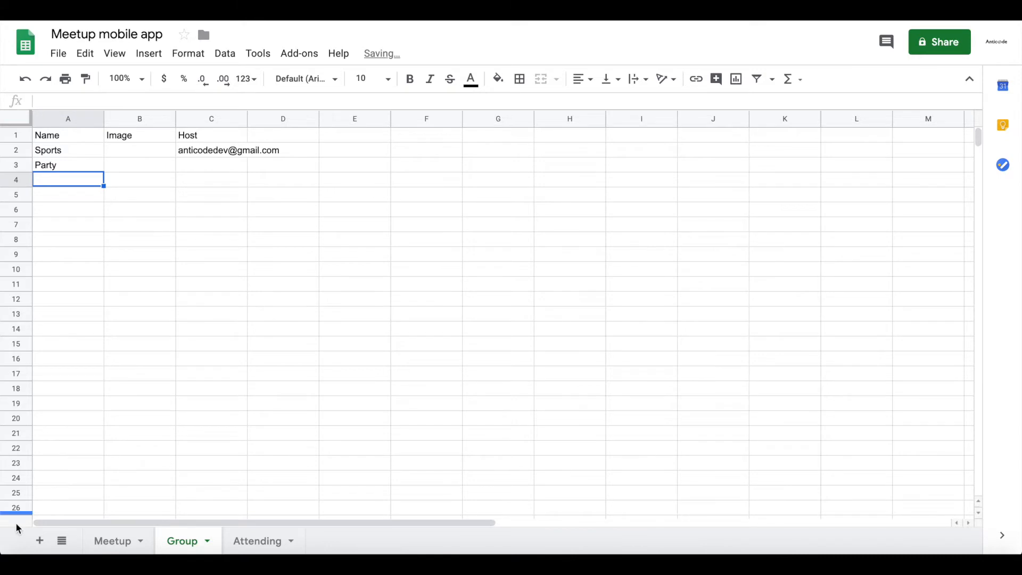
Look at the pictures in the meetup folder and enter Nature as a group name in cell A4 of the Group sheet.
{"action": "left_click", "coordinate": [41, 532]}
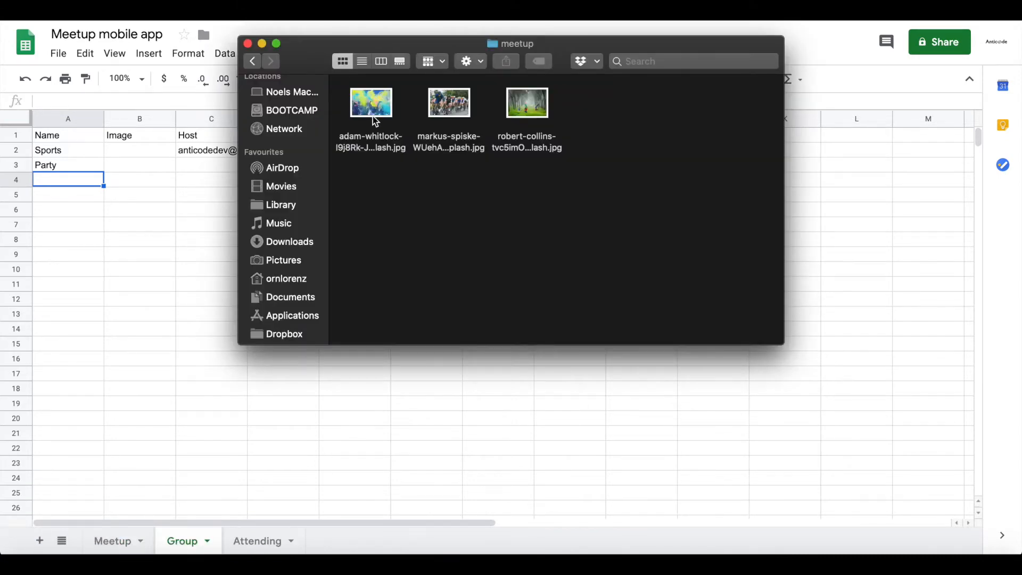
{"action": "left_click", "coordinate": [82, 186]}
{"action": "type", "text": "Nature"}
{"action": "key", "text": "Return"}
{"action": "left_click", "coordinate": [75, 175]}
{"action": "key", "text": "BackSpace"}
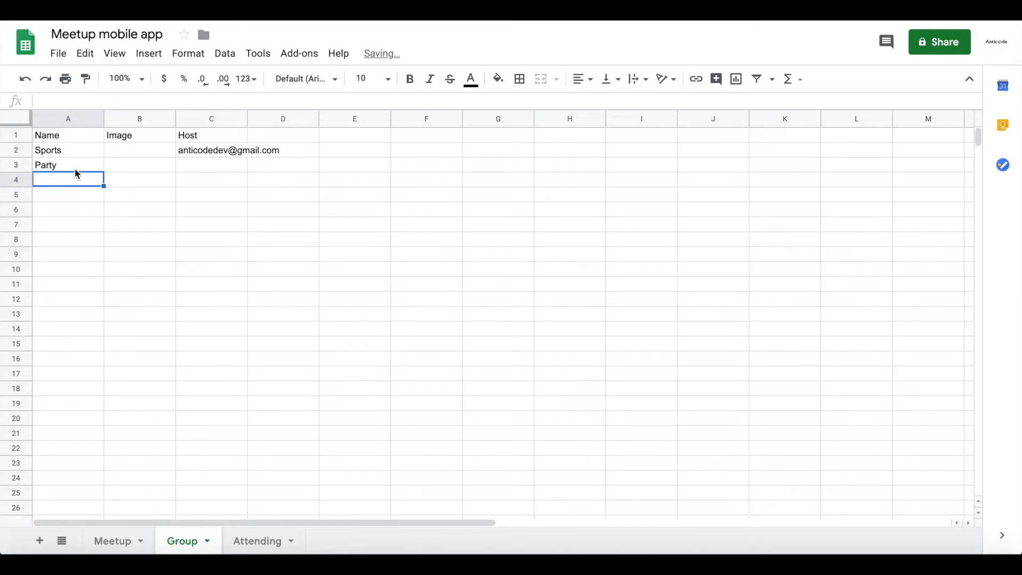
{"action": "type", "text": "Nature"}
{"action": "key", "text": "Return"}
Fill the host's e-mail from C2 down to C3:C4 of the Group sheet and return to the Meetup sheet.
{"action": "left_click", "coordinate": [193, 153]}
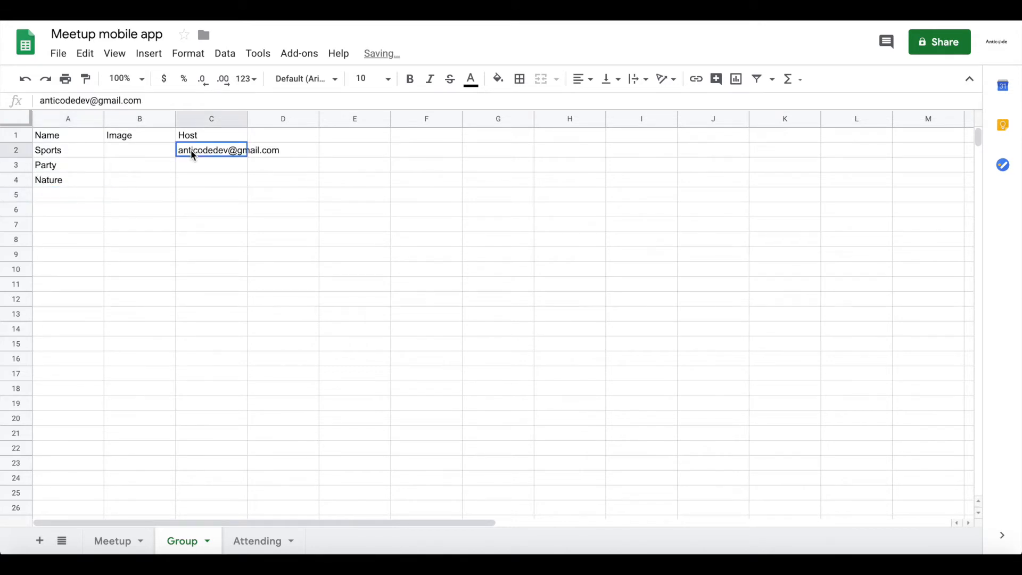
{"action": "left_click_drag", "start_coordinate": [247, 154], "coordinate": [241, 180]}
{"action": "left_click", "coordinate": [222, 251]}
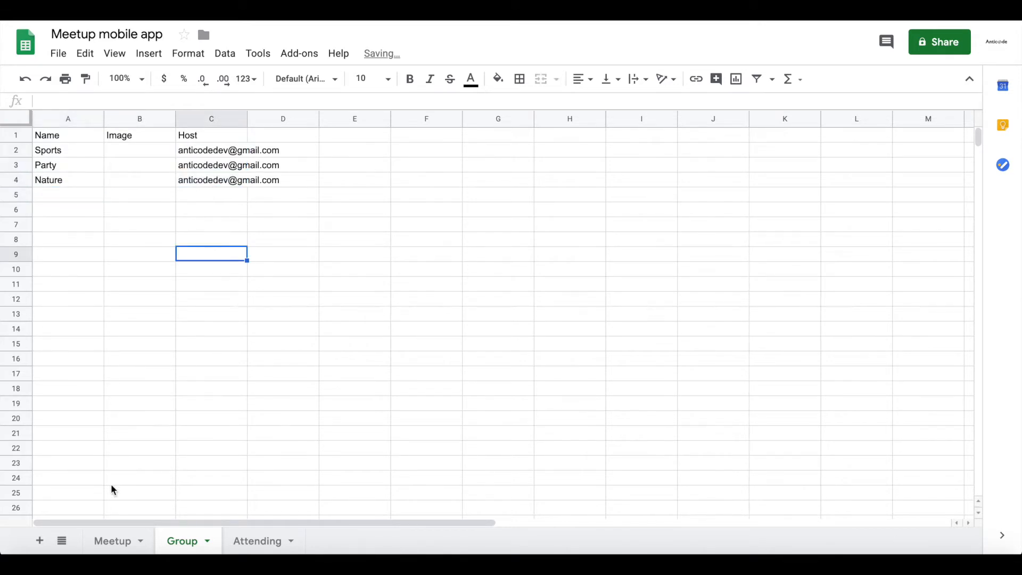
{"action": "left_click", "coordinate": [115, 541]}
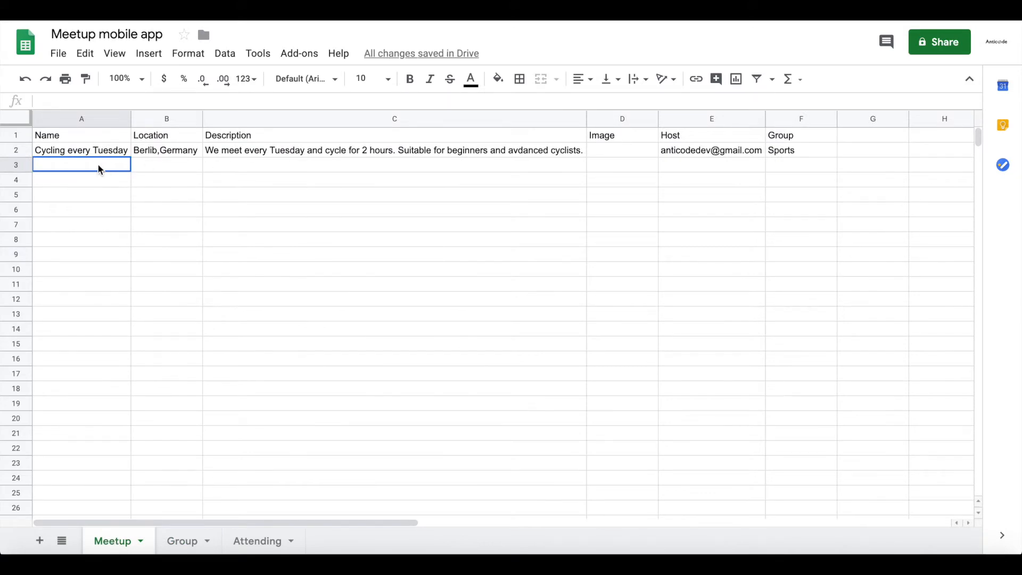
{"action": "left_click", "coordinate": [89, 152]}
{"action": "key", "text": "Delete"}
{"action": "left_click", "coordinate": [150, 153]}
{"action": "double_click", "coordinate": [150, 151]}
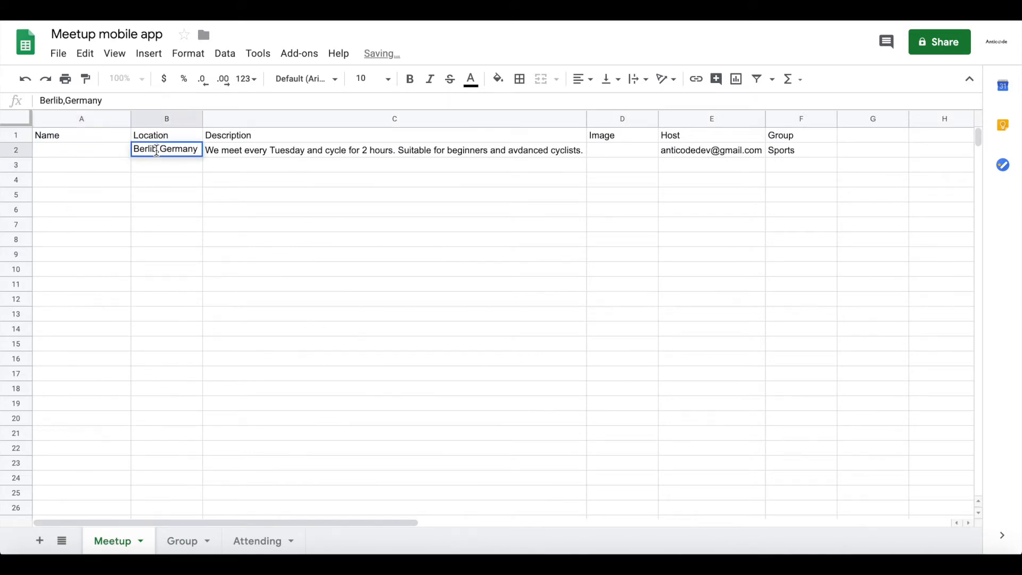
{"action": "key", "text": "Return"}
{"action": "left_click", "coordinate": [119, 154]}
{"action": "key", "text": "Right"}
{"action": "key", "text": "ctrl+z"}
Correct the location in cell B2 to Berlin,Germany and fill the cycling meetup's row down to rows 3 and 4.
{"action": "double_click", "coordinate": [154, 150]}
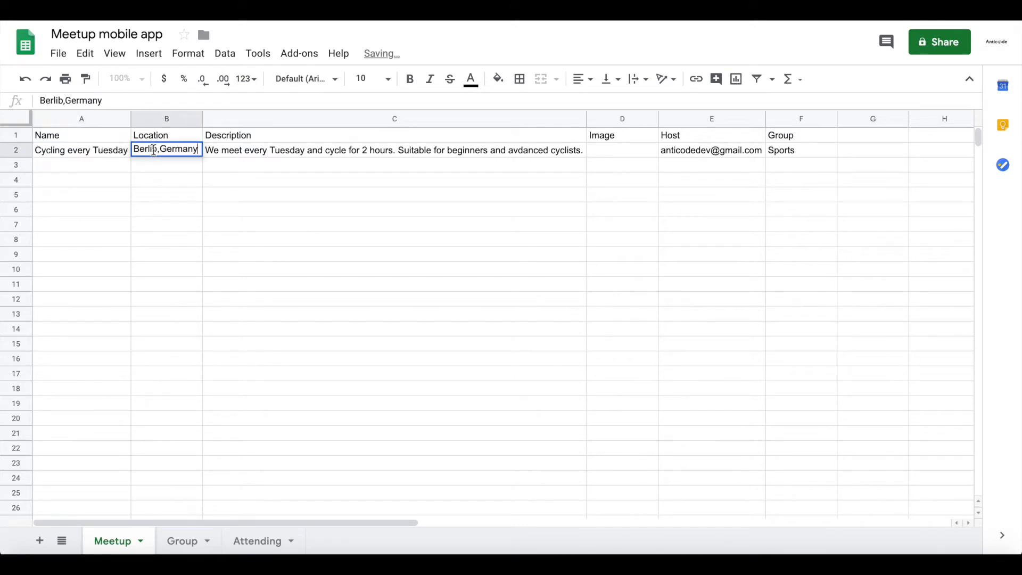
{"action": "key", "text": "Delete"}
{"action": "type", "text": "n"}
{"action": "key", "text": "Return"}
{"action": "left_click_drag", "start_coordinate": [107, 152], "coordinate": [828, 183]}
{"action": "left_click", "coordinate": [782, 210]}
Change the group of the meetup in row 4 to Nature in cell F4.
{"action": "left_click", "coordinate": [779, 186]}
{"action": "double_click", "coordinate": [778, 181]}
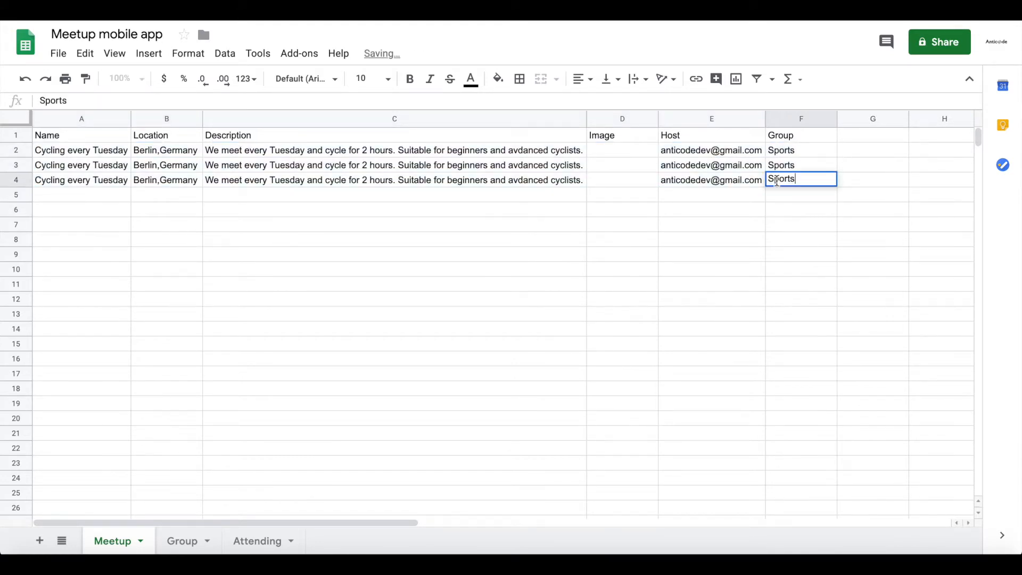
{"action": "type", "text": "Naut"}
{"action": "type", "text": "ture"}
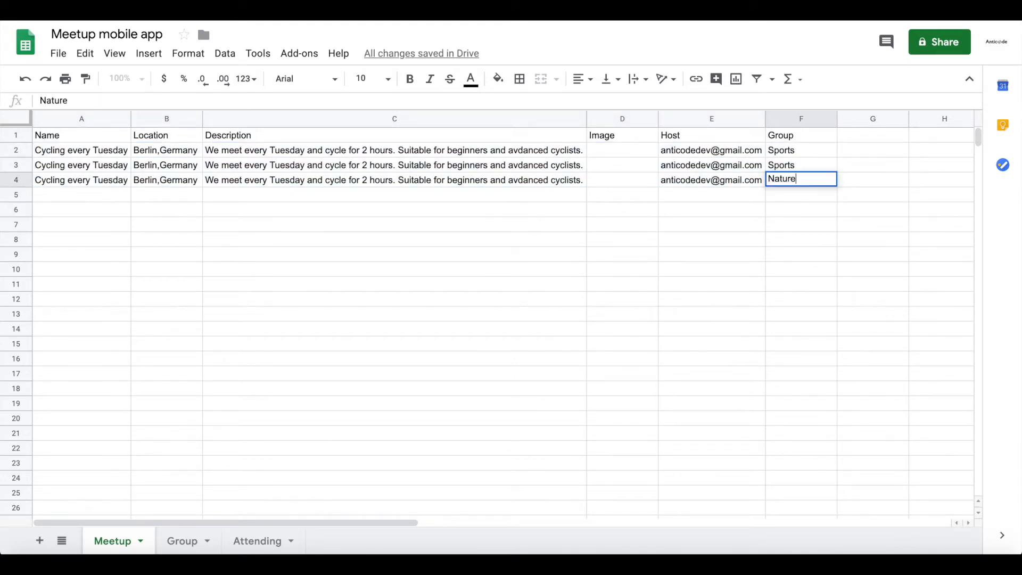
{"action": "key", "text": "Return"}
Change the row 4 meetup's name in A4 to Bird Watching and its location in B4 to Hamburg,Germany.
{"action": "left_click", "coordinate": [105, 181]}
{"action": "triple_click", "coordinate": [104, 180]}
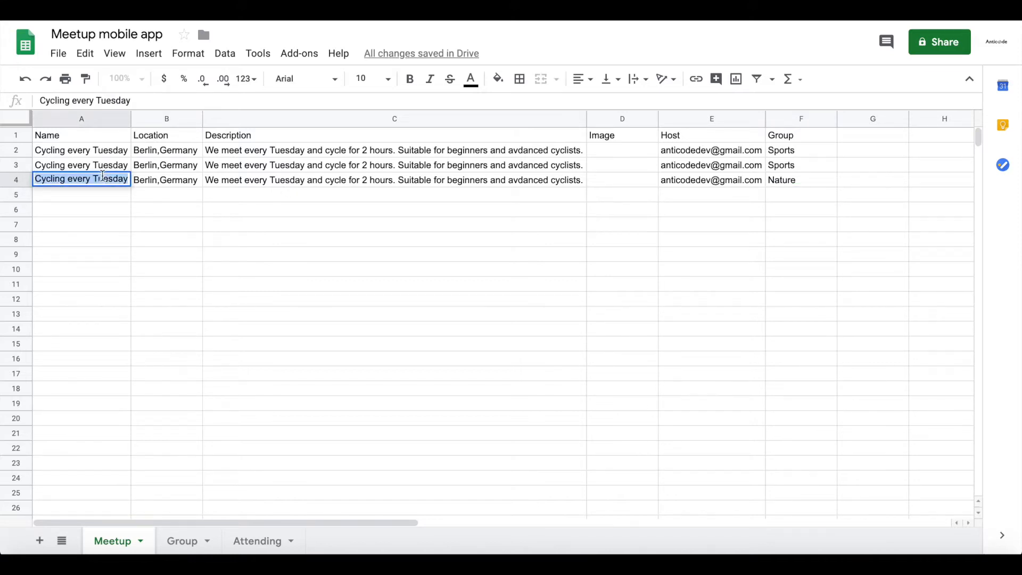
{"action": "type", "text": "Bird Watching"}
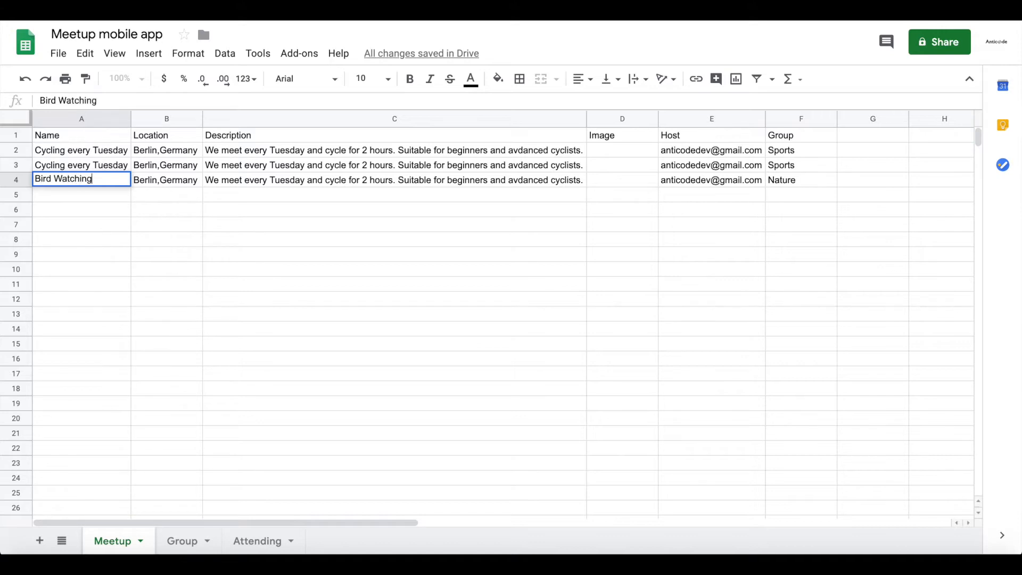
{"action": "key", "text": "Return"}
{"action": "left_click", "coordinate": [171, 182]}
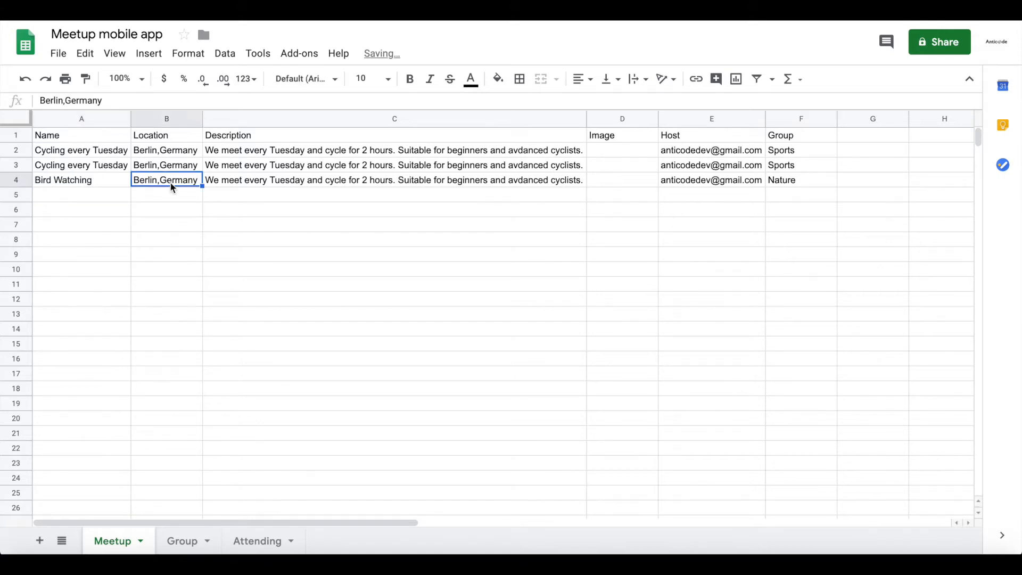
{"action": "type", "text": "Hamburg,Germany"}
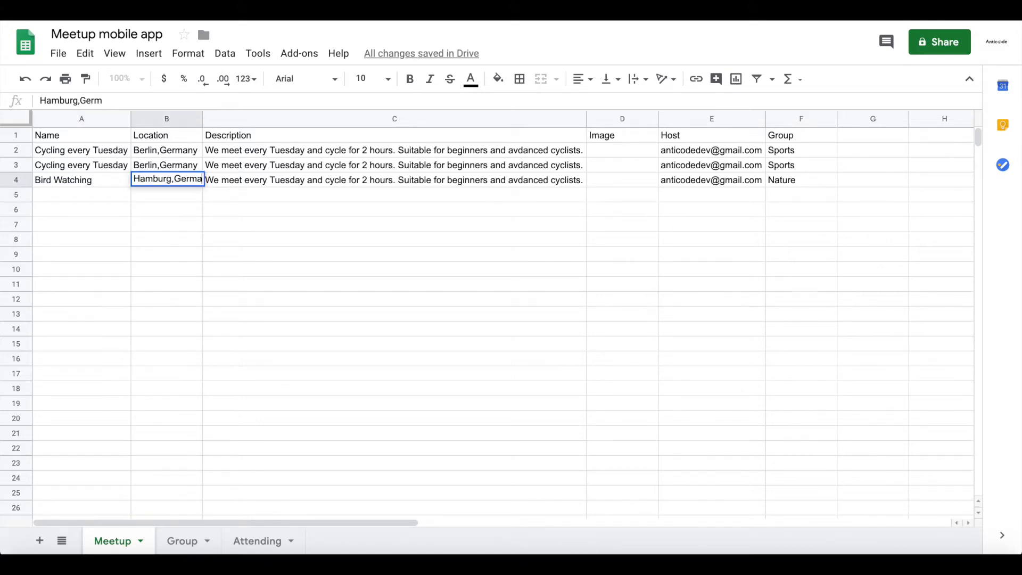
{"action": "key", "text": "Return"}
{"action": "left_click", "coordinate": [233, 171]}
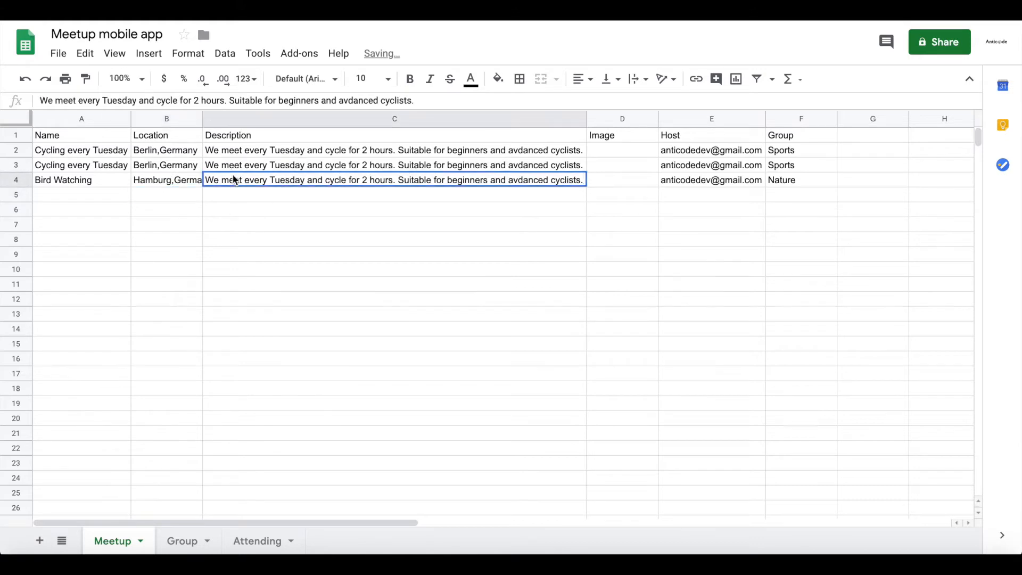
{"action": "triple_click", "coordinate": [232, 177]}
{"action": "type", "text": "Let"}
{"action": "key", "text": "BackSpace"}
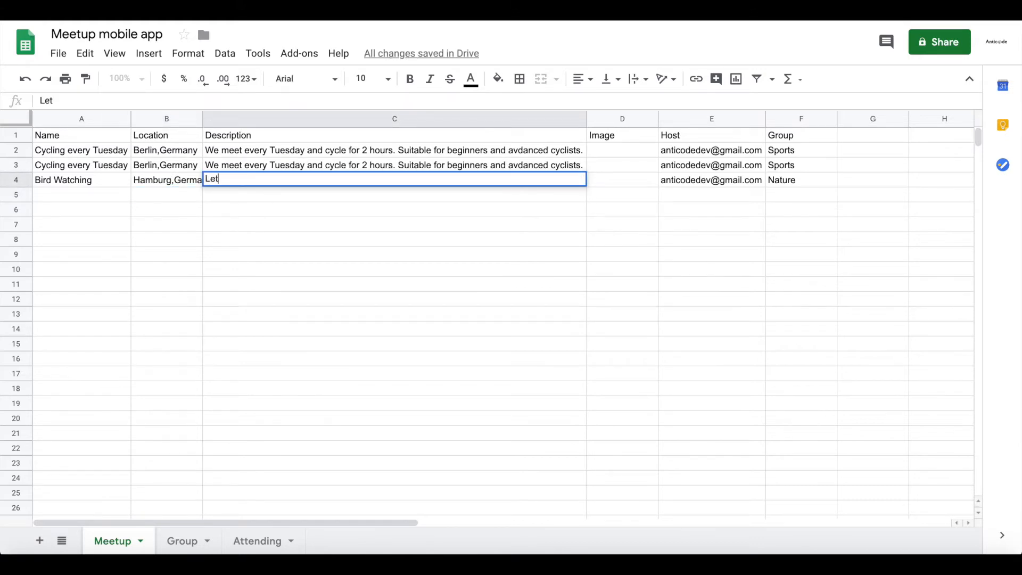
{"action": "type", "text": "t's wathc"}
{"action": "key", "text": "BackSpace"}
{"action": "key", "text": "BackSpace"}
{"action": "type", "text": "ch birds togeth"}
{"action": "type", "text": "er! Eve"}
{"action": "type", "text": "ryone i wel"}
{"action": "type", "text": "welcome"}
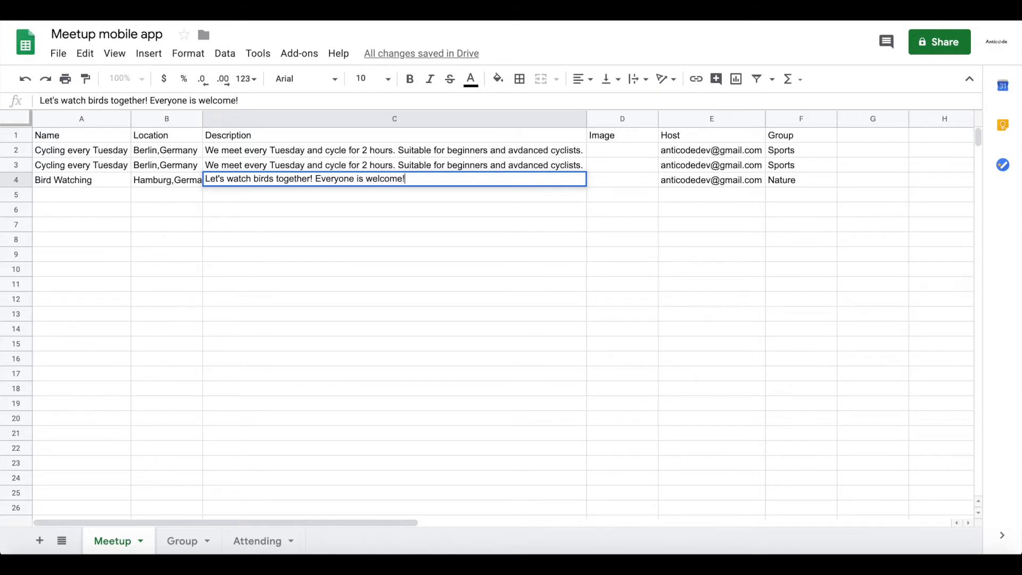
{"action": "key", "text": "Return"}
Change the row 3 meetup's name in A3 to Jogging and its location in B3 to Munich,Germany.
{"action": "left_click", "coordinate": [108, 164]}
{"action": "double_click", "coordinate": [108, 163]}
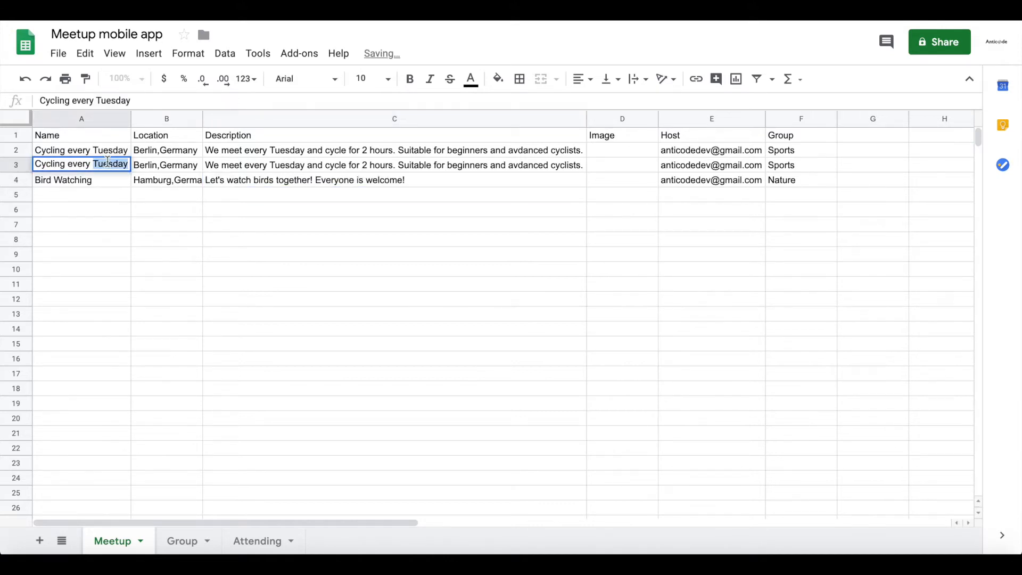
{"action": "triple_click", "coordinate": [108, 163]}
{"action": "type", "text": "Jogging"}
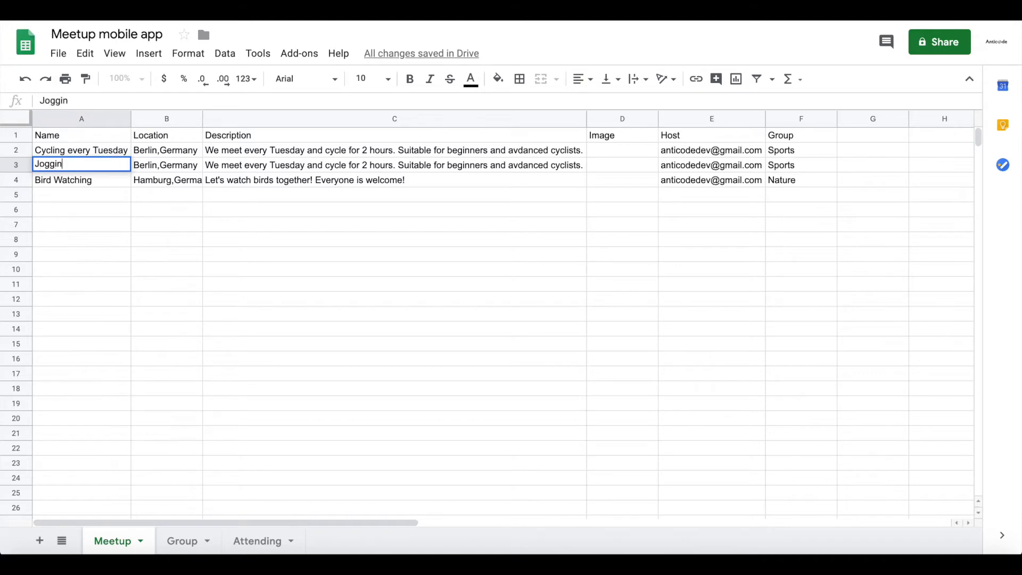
{"action": "left_click", "coordinate": [167, 165]}
{"action": "triple_click", "coordinate": [166, 164]}
{"action": "type", "text": "M"}
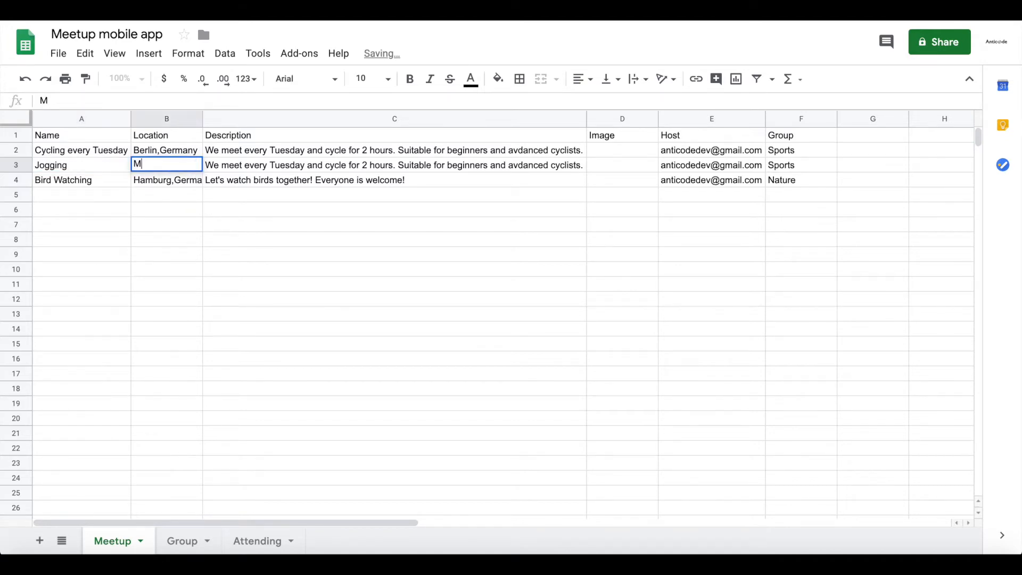
{"action": "type", "text": "unich,"}
{"action": "key", "text": "BackSpace"}
{"action": "type", "text": "h,Germany"}
{"action": "left_click_drag", "start_coordinate": [250, 194], "coordinate": [256, 215]}
Replace the Jogging meetup's description in C3 with "Jogging every Friday at 2:00pm around the lake".
{"action": "double_click", "coordinate": [246, 165]}
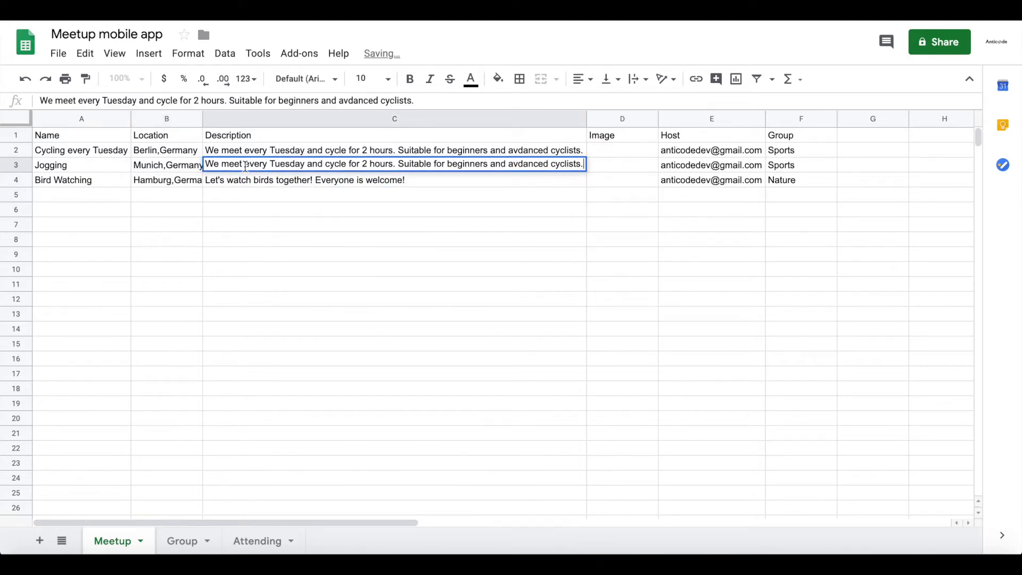
{"action": "triple_click", "coordinate": [245, 165]}
{"action": "type", "text": "Joging "}
{"action": "type", "text": "gin"}
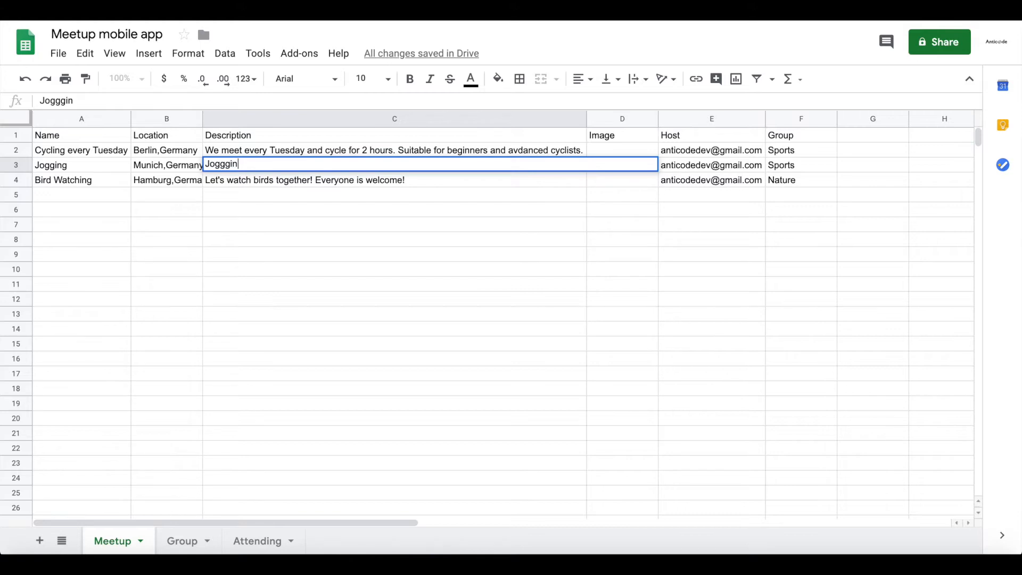
{"action": "type", "text": "ng "}
{"action": "type", "text": "g eve"}
{"action": "type", "text": "ry Frida"}
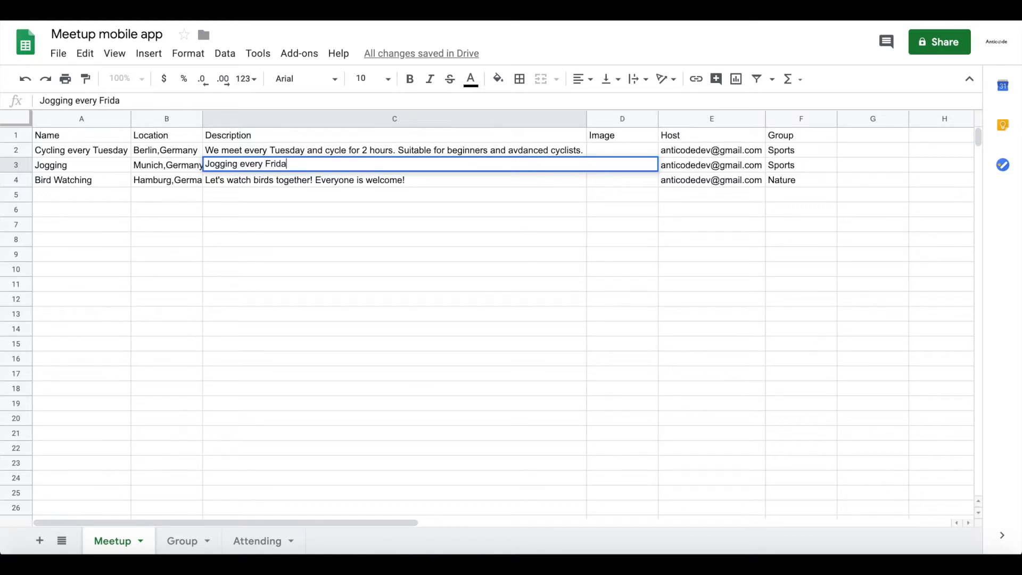
{"action": "type", "text": "y at 2:00pm around the lake"}
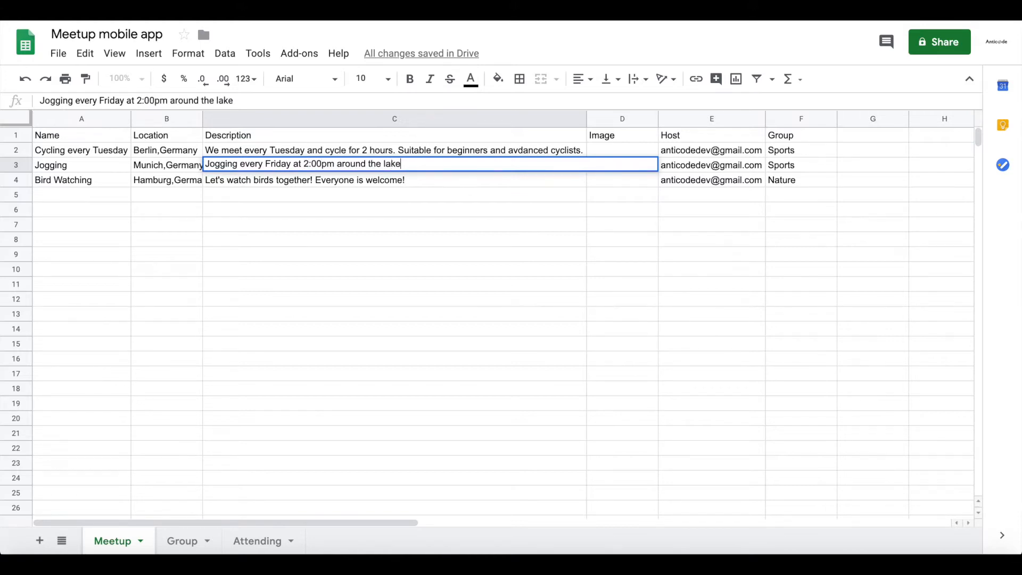
{"action": "key", "text": "Return"}
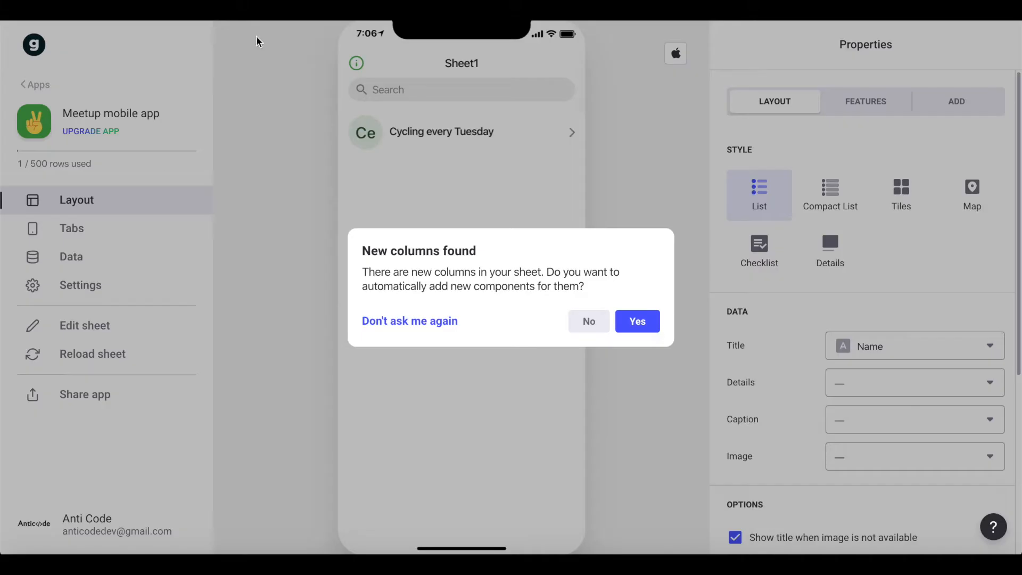
Switch to the Glide app builder, accept automatic components for the new sheet columns, and open the app's data tables.
{"action": "left_click", "coordinate": [644, 324]}
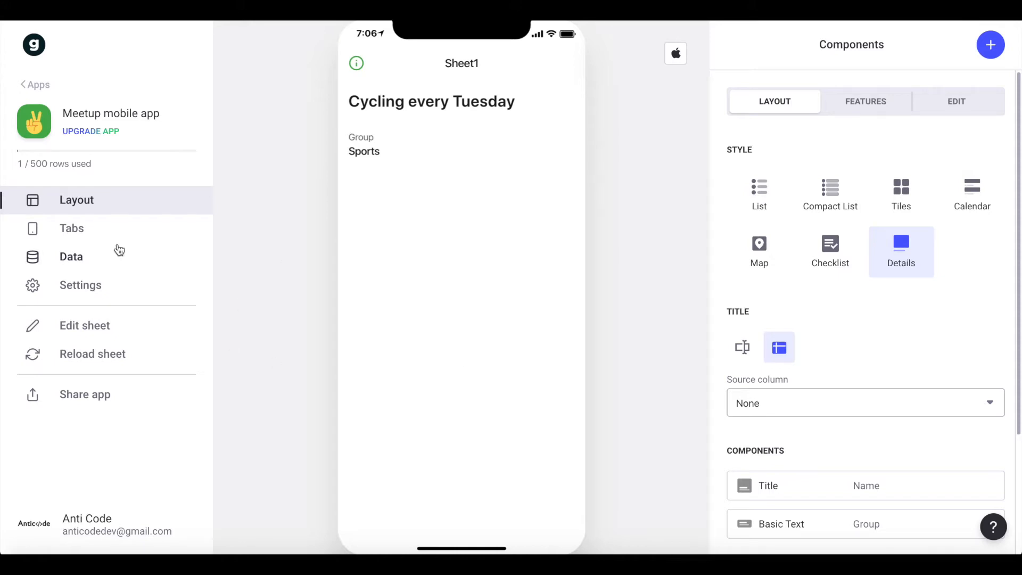
{"action": "left_click", "coordinate": [84, 260]}
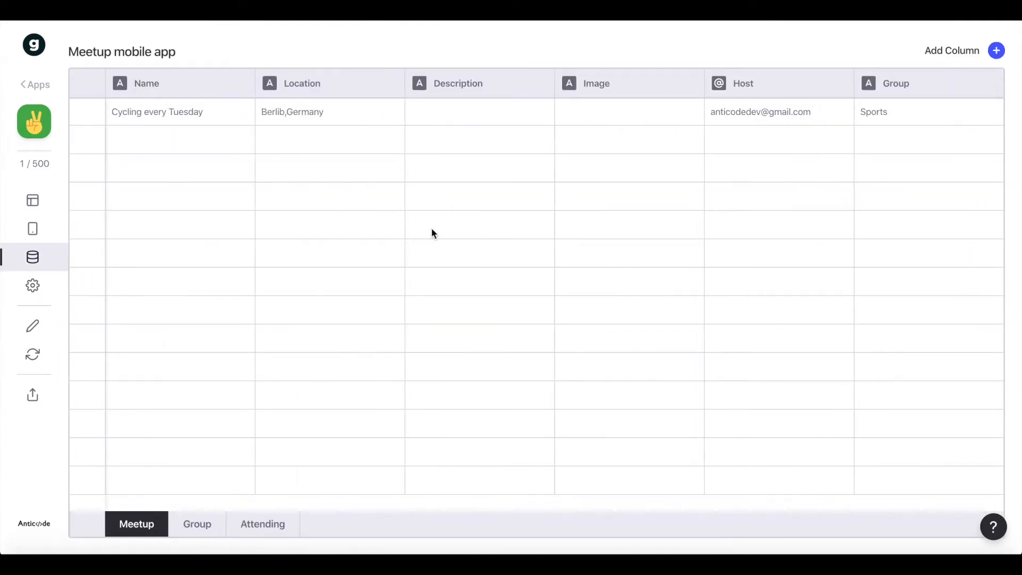
{"action": "mouse_move", "coordinate": [82, 546]}
Add a new column labelled "belongs to group" to the Meetup table.
{"action": "left_click", "coordinate": [947, 60]}
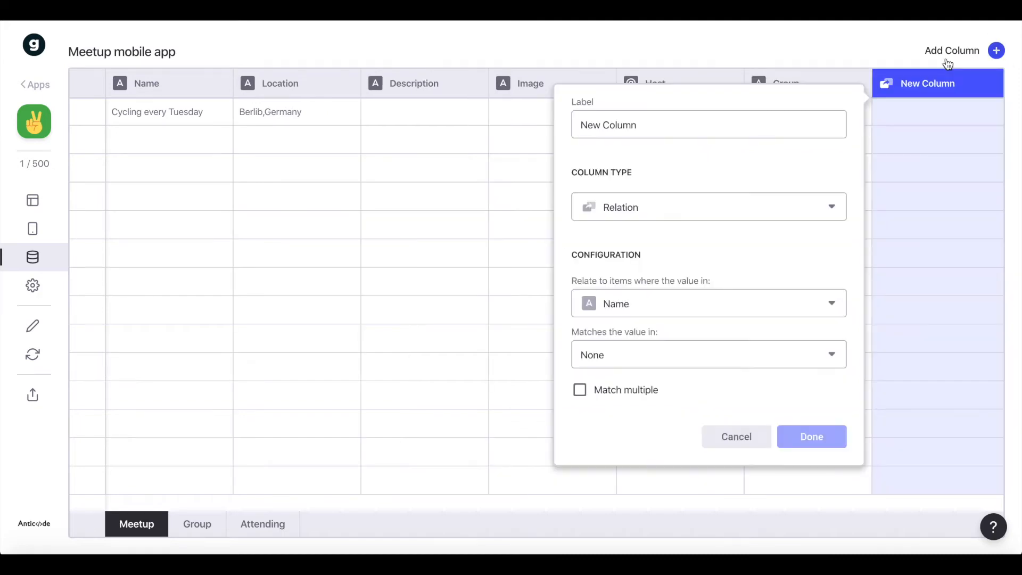
{"action": "double_click", "coordinate": [685, 124]}
{"action": "triple_click", "coordinate": [685, 125]}
{"action": "type", "text": "bllongs to group"}
Configure "belongs to group" as a relation from the Group column to Name in the Group sheet, and save it.
{"action": "left_click", "coordinate": [598, 310]}
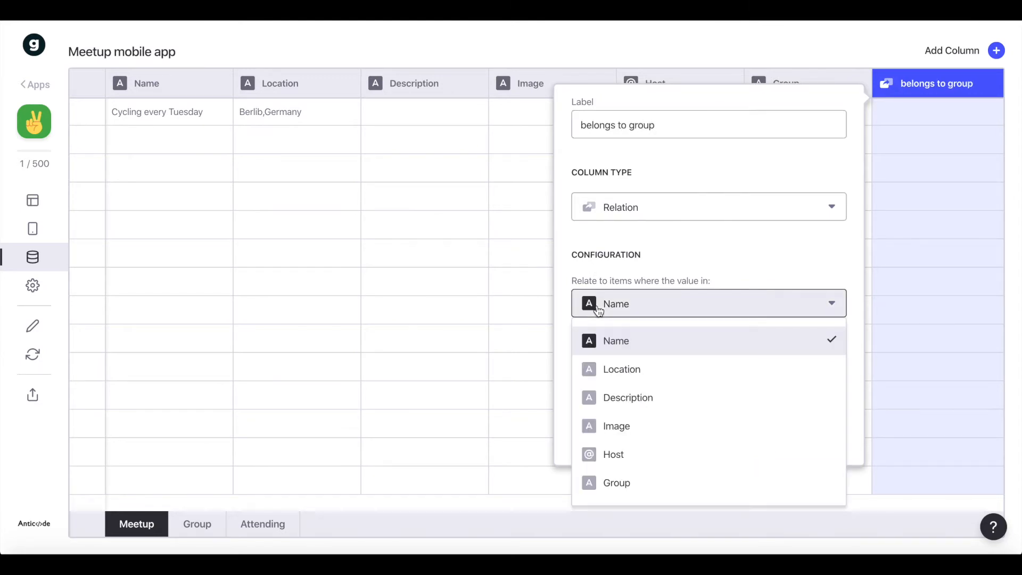
{"action": "left_click", "coordinate": [612, 482]}
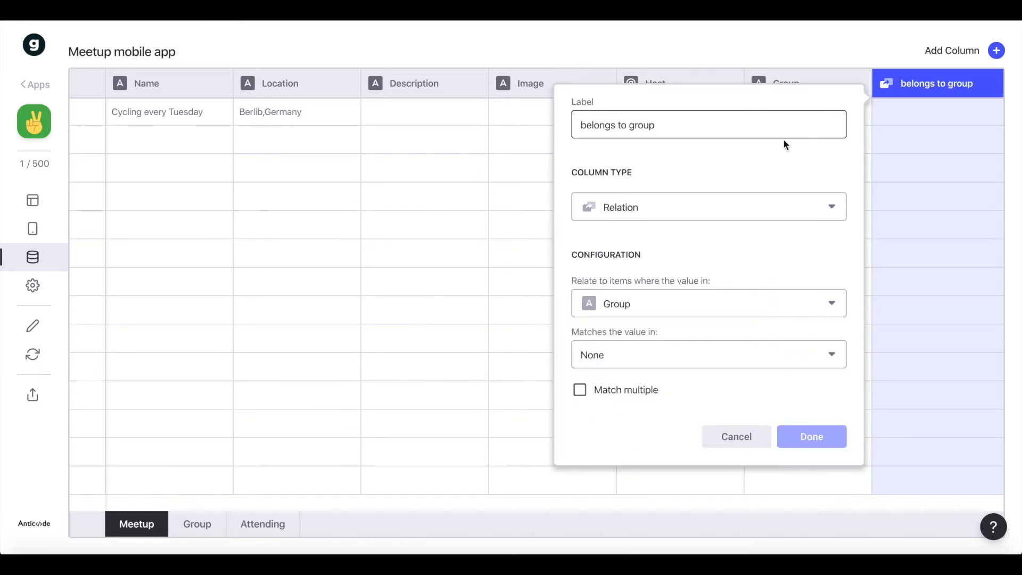
{"action": "left_click", "coordinate": [676, 222]}
{"action": "left_click", "coordinate": [660, 242]}
{"action": "left_click", "coordinate": [615, 357]}
{"action": "mouse_move", "coordinate": [645, 420]}
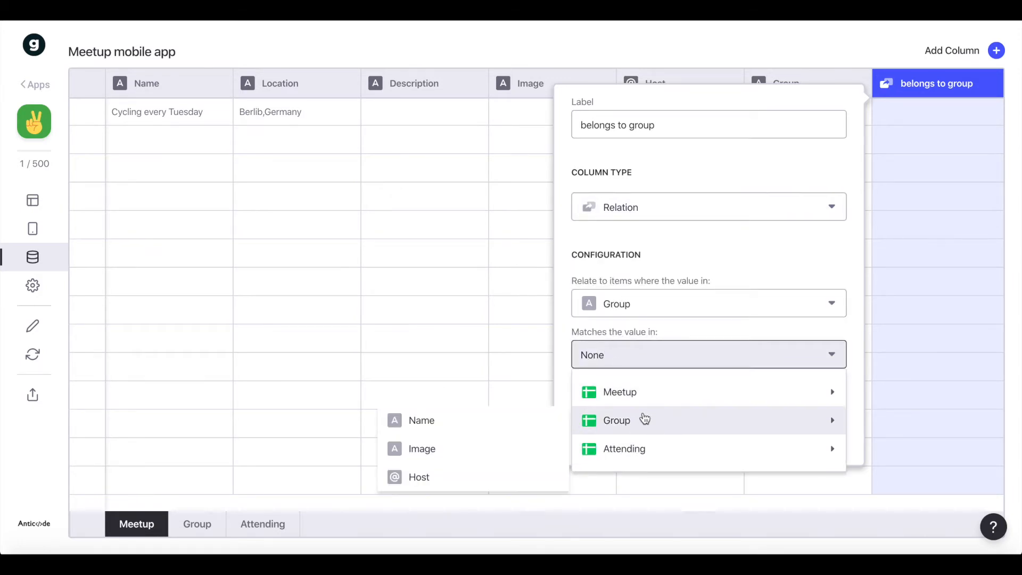
{"action": "left_click", "coordinate": [457, 425]}
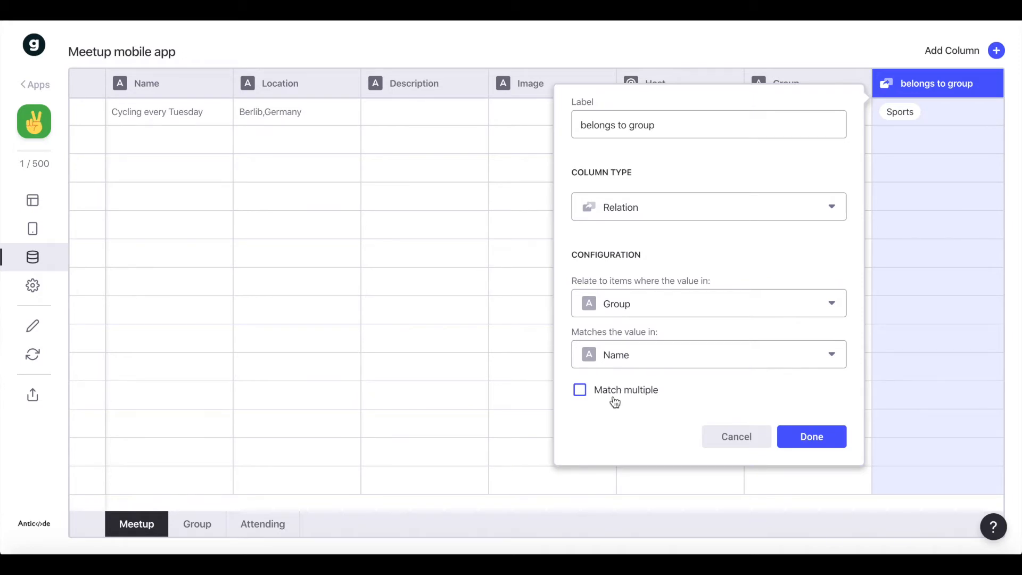
{"action": "left_click", "coordinate": [803, 437]}
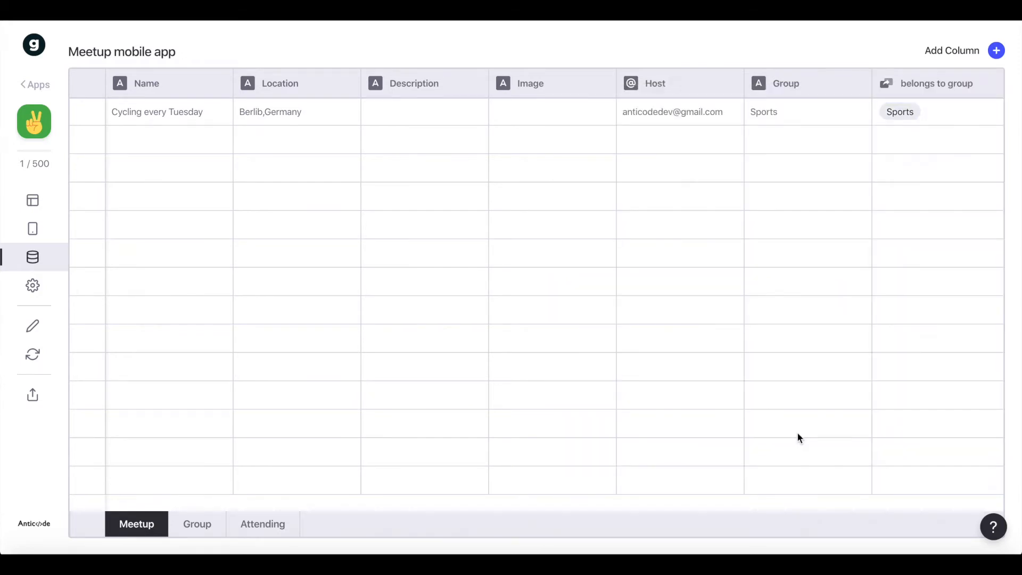
Add an "attending:" relation column from Name to Meetup in the Attending sheet, matching multiple items, and open the Group table.
{"action": "left_click", "coordinate": [952, 53]}
{"action": "triple_click", "coordinate": [711, 126]}
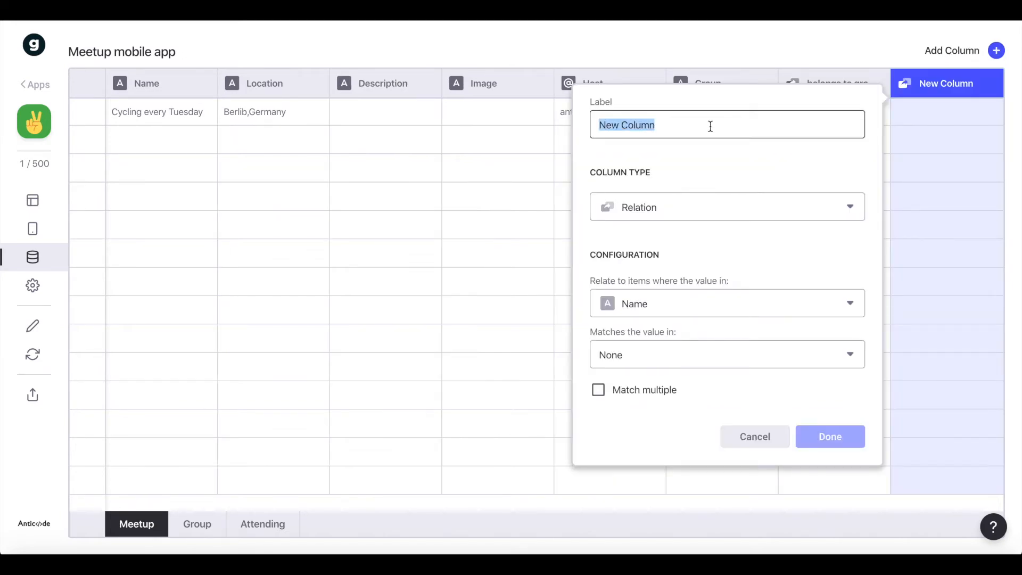
{"action": "type", "text": "attendinh:"}
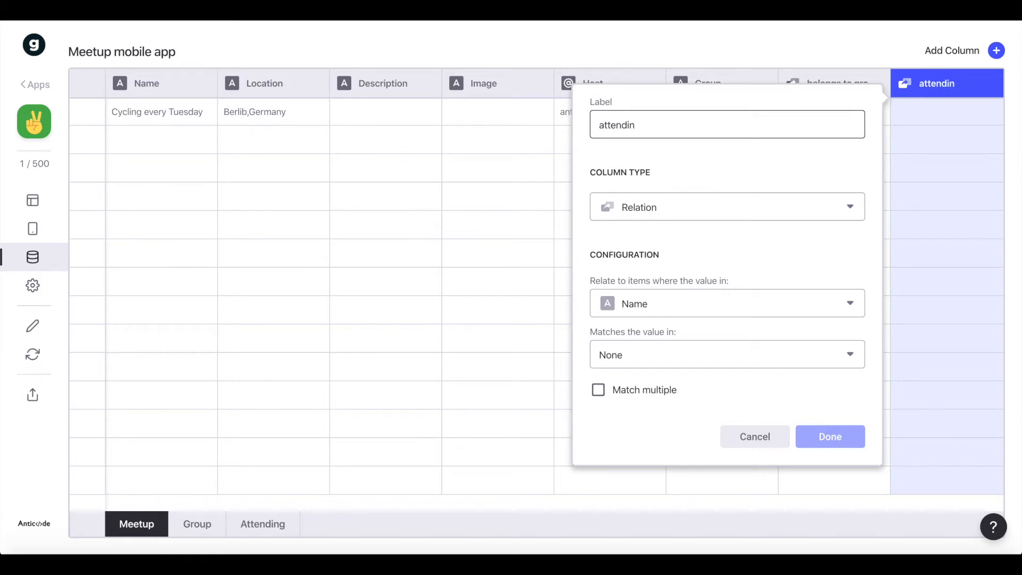
{"action": "left_click", "coordinate": [645, 307]}
{"action": "left_click", "coordinate": [613, 346]}
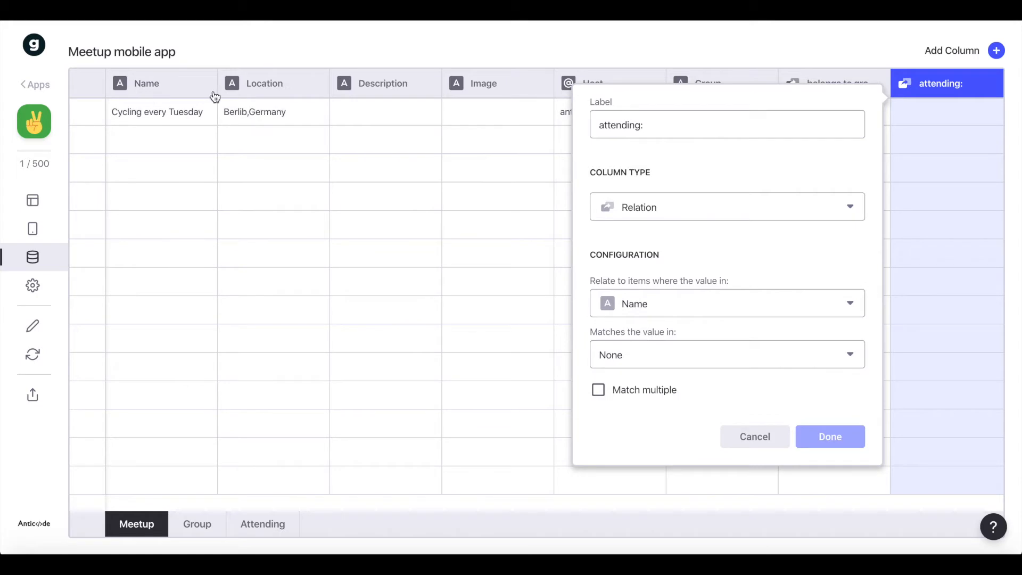
{"action": "left_click", "coordinate": [661, 351]}
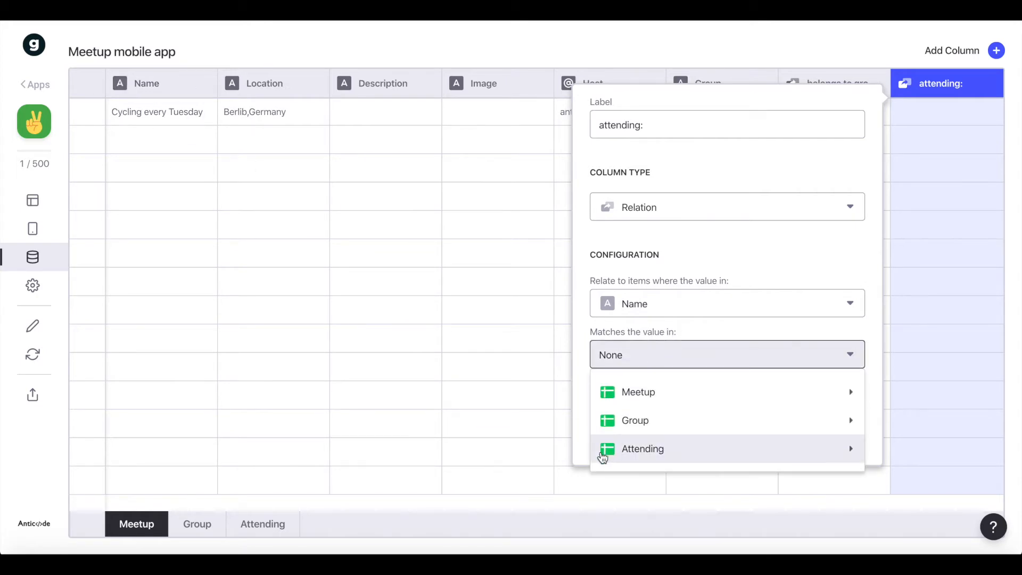
{"action": "mouse_move", "coordinate": [616, 459]}
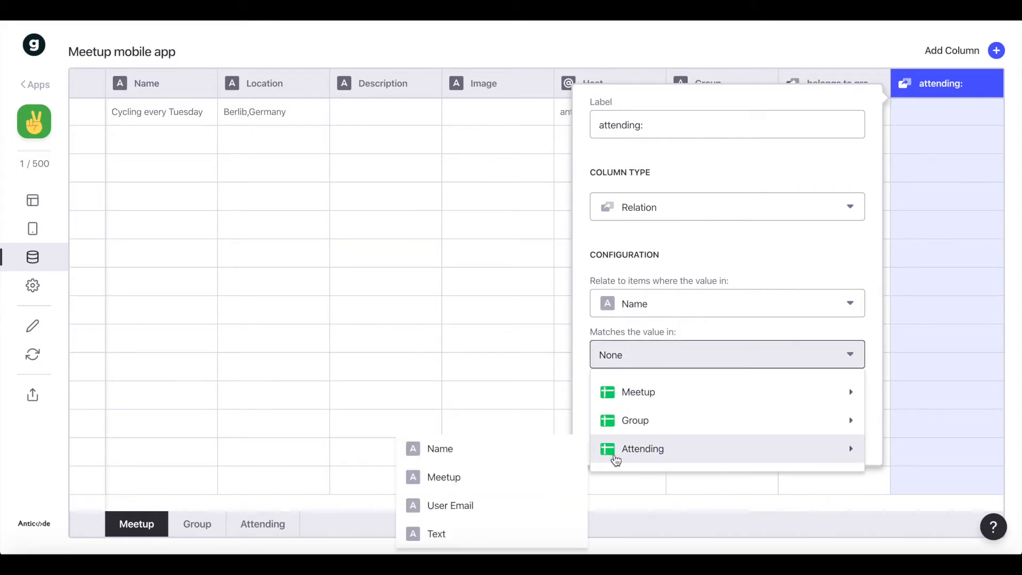
{"action": "left_click", "coordinate": [497, 477]}
{"action": "left_click", "coordinate": [644, 398]}
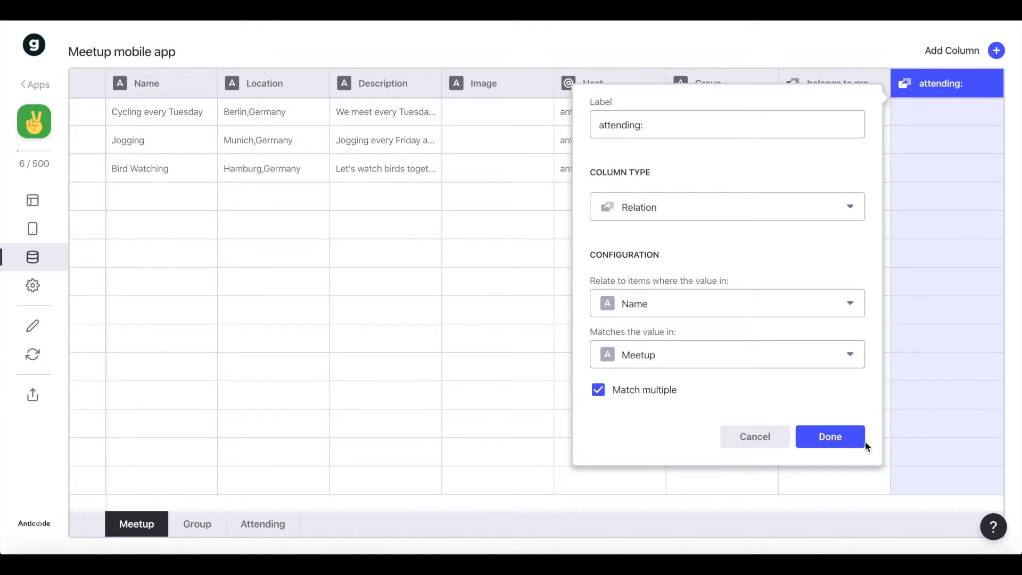
{"action": "left_click", "coordinate": [846, 439]}
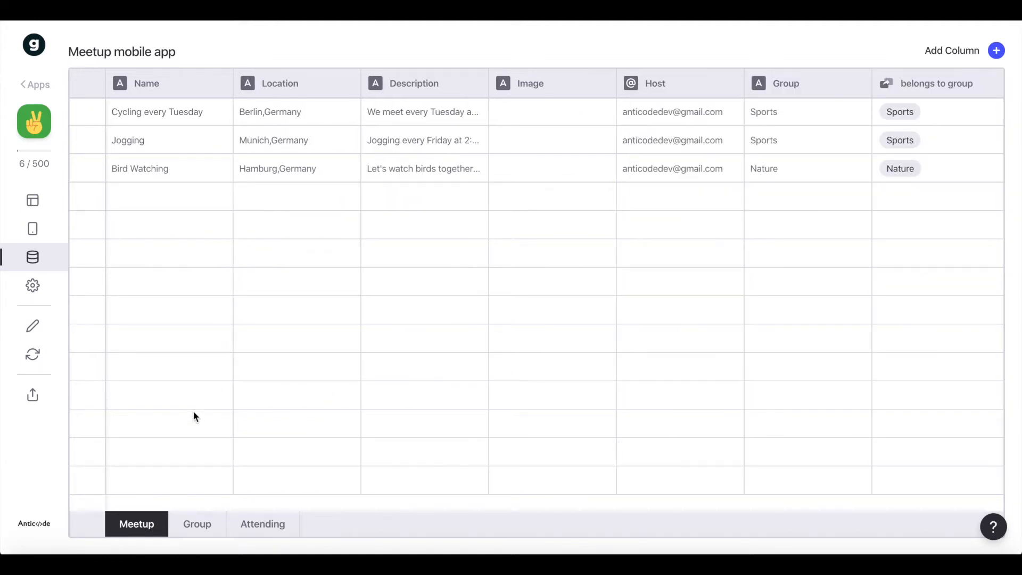
{"action": "left_click", "coordinate": [184, 526]}
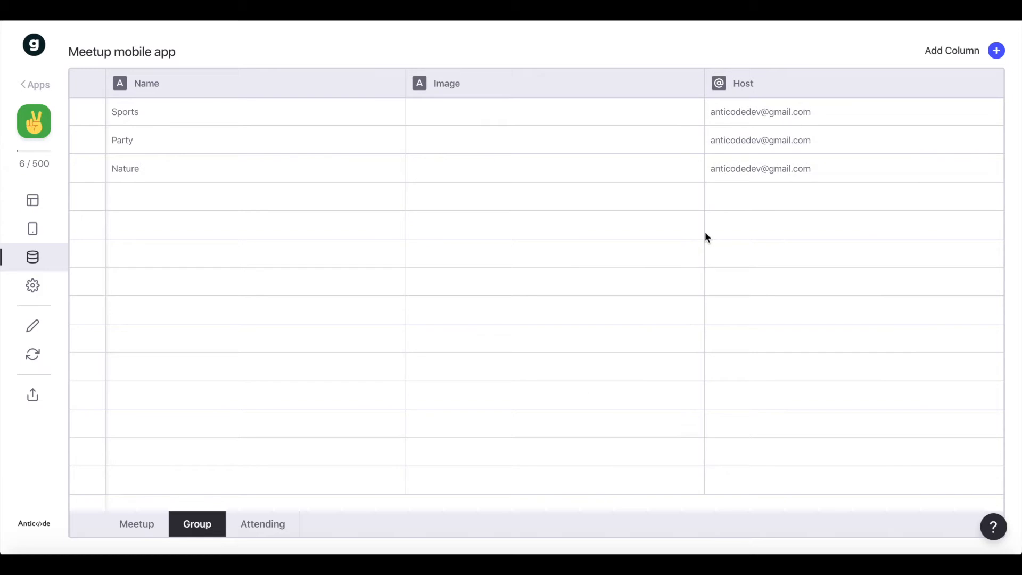
{"action": "left_click", "coordinate": [950, 52]}
{"action": "left_click", "coordinate": [648, 135]}
{"action": "triple_click", "coordinate": [634, 120]}
{"action": "type", "text": "cot"}
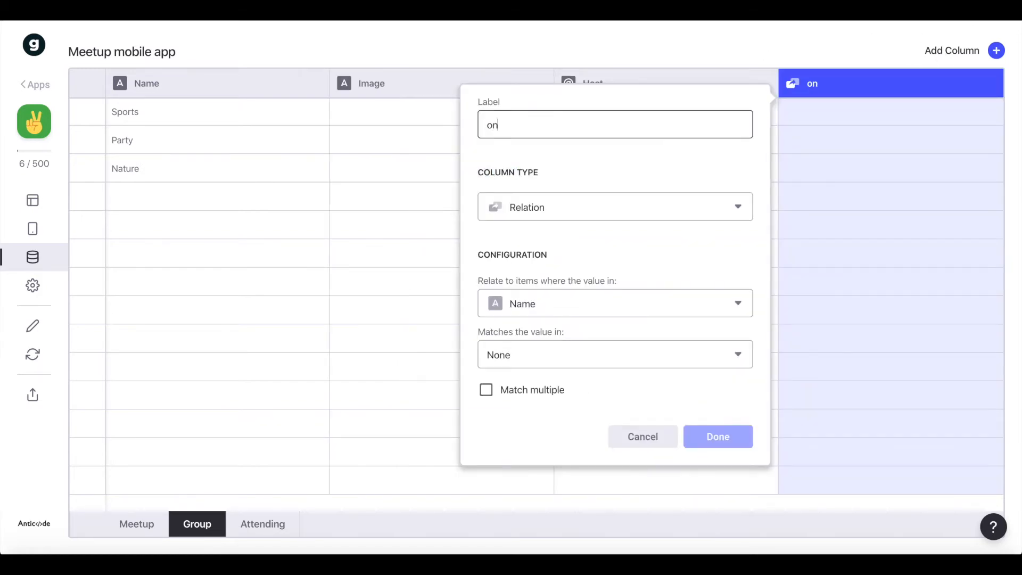
{"action": "type", "text": "nai"}
{"action": "key", "text": "BackSpace"}
{"action": "key", "text": "BackSpace"}
{"action": "key", "text": "BackSpace"}
{"action": "key", "text": "BackSpace"}
{"action": "type", "text": "ntains meetups"}
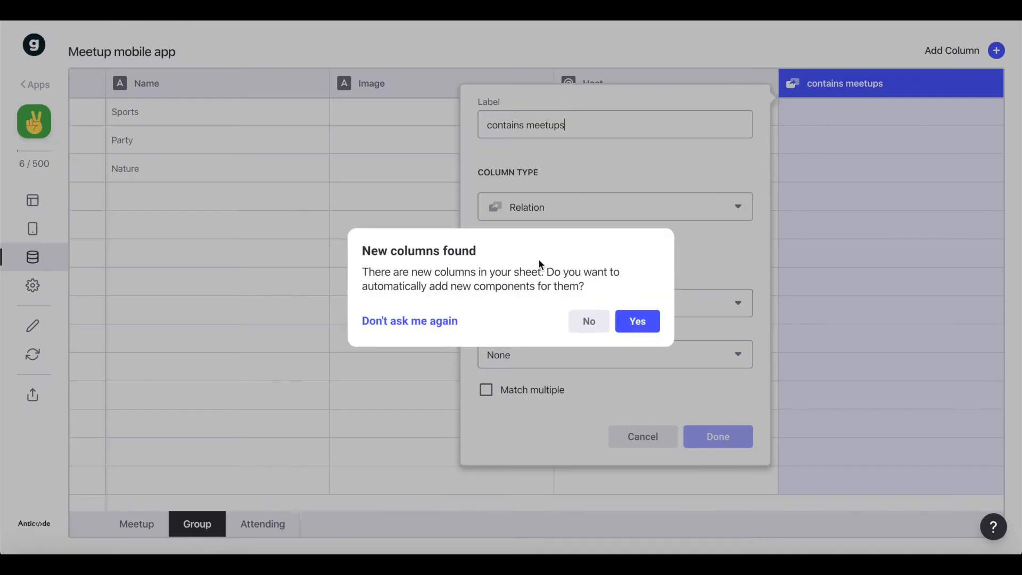
Accept automatic components for the new columns and add a column labelled "contains meetups" to the Group table.
{"action": "left_click", "coordinate": [634, 321]}
{"action": "left_click", "coordinate": [996, 50]}
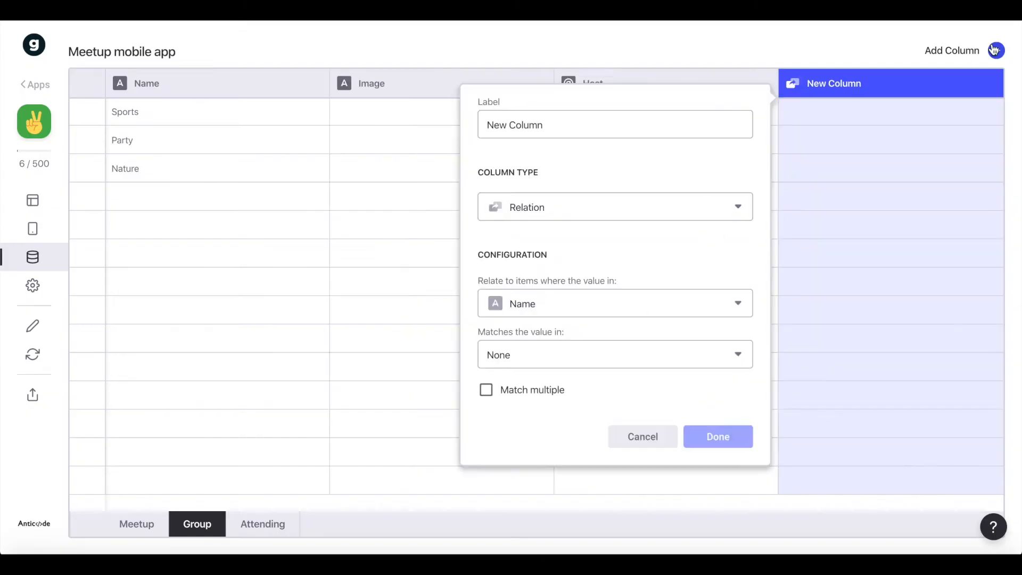
{"action": "triple_click", "coordinate": [668, 114]}
{"action": "type", "text": "contains meetups"}
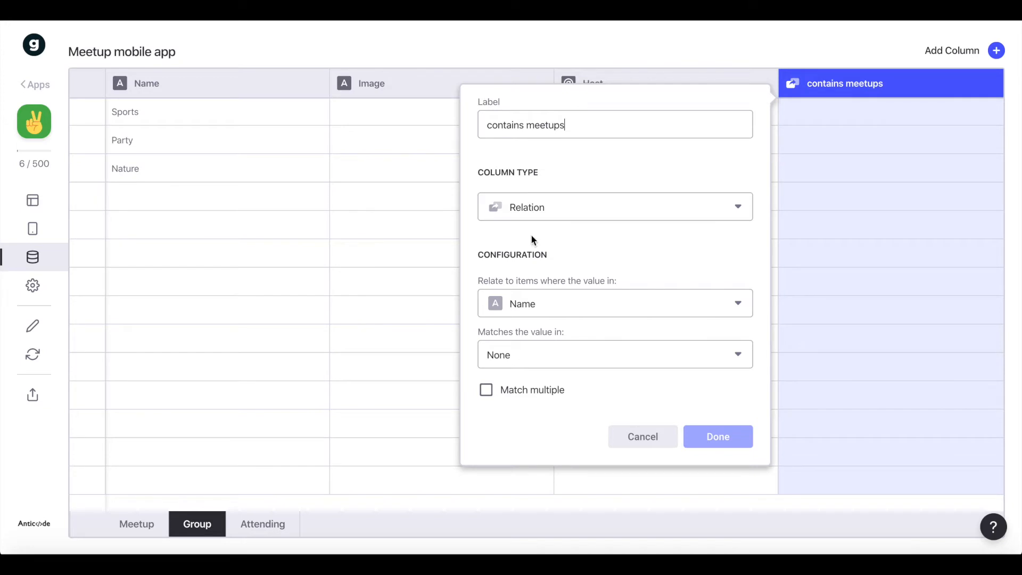
Relate "contains meetups" from Name to Group in the Meetup sheet, matching multiple items, save it, and open the Attending table.
{"action": "left_click", "coordinate": [530, 307]}
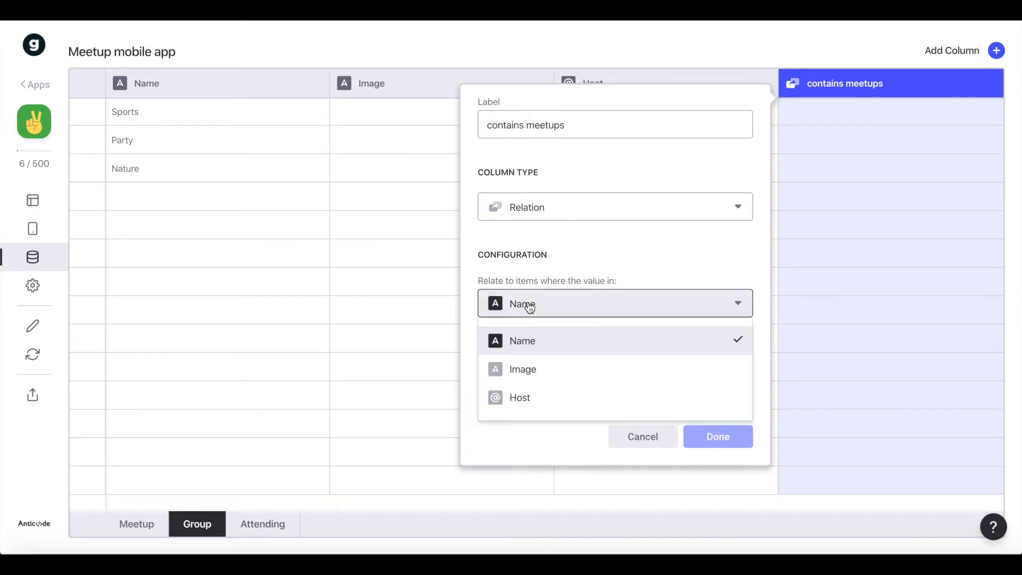
{"action": "left_click", "coordinate": [538, 350]}
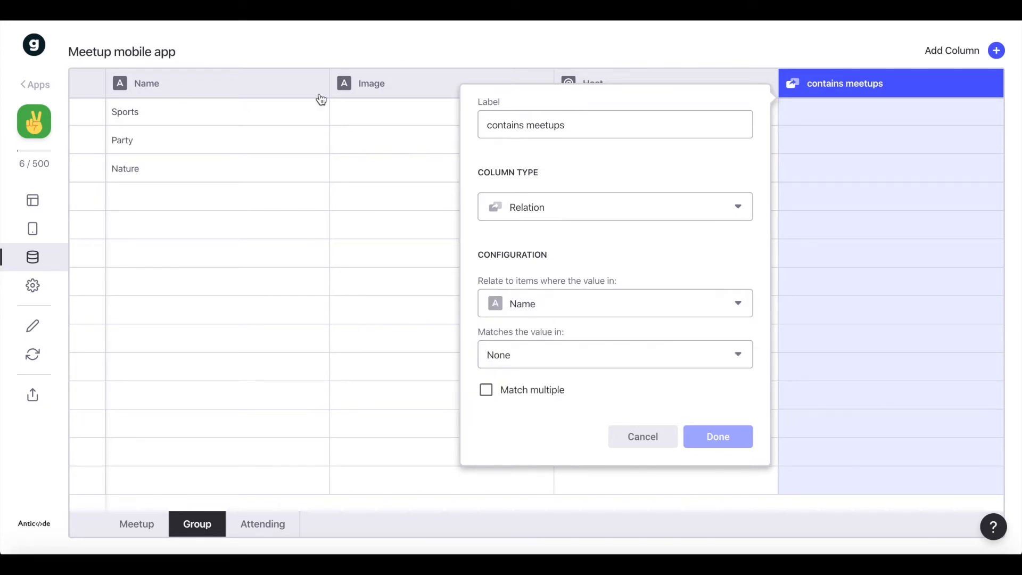
{"action": "left_click", "coordinate": [551, 360]}
{"action": "mouse_move", "coordinate": [543, 392]}
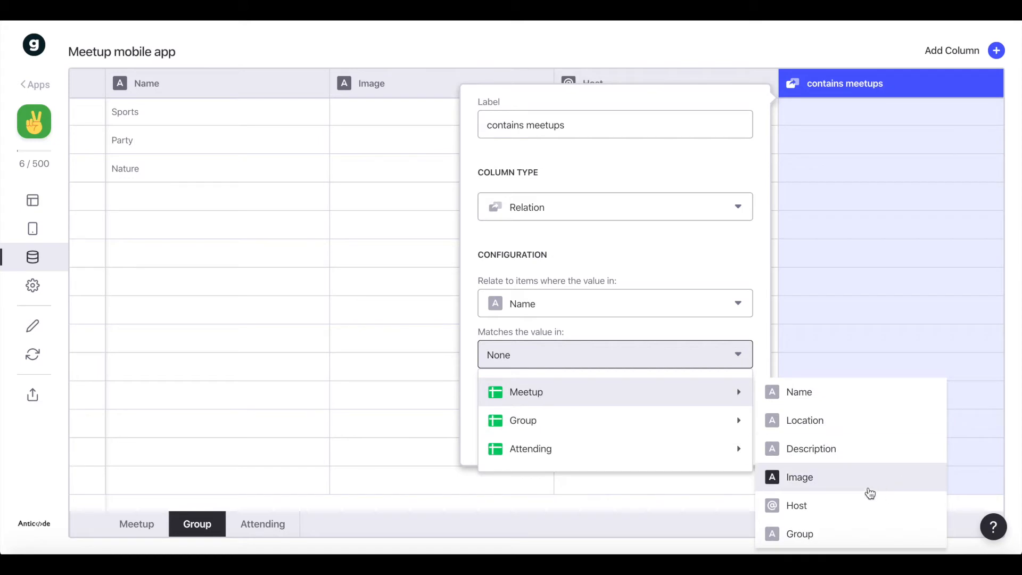
{"action": "left_click", "coordinate": [812, 532]}
{"action": "left_click", "coordinate": [548, 394]}
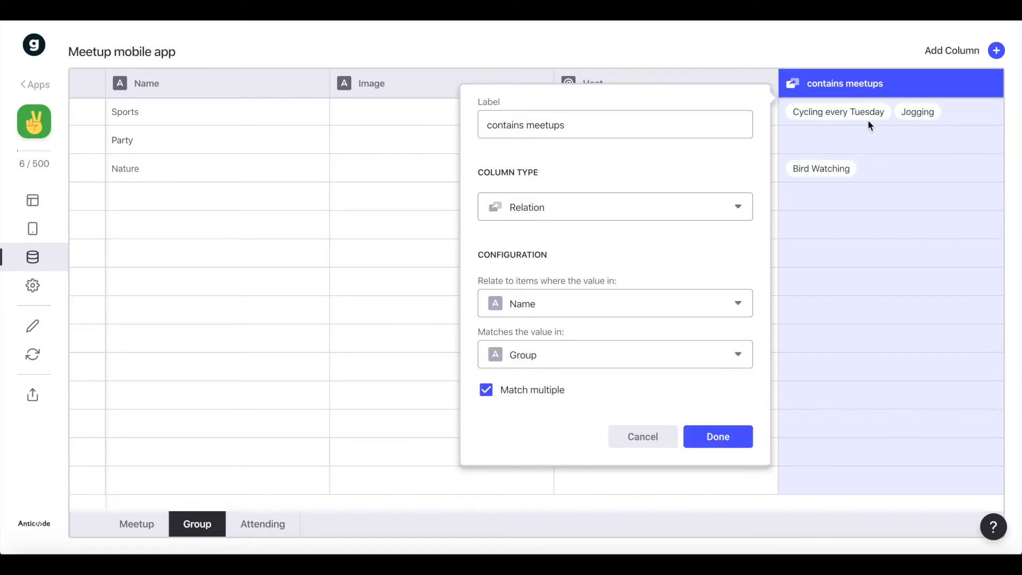
{"action": "left_click", "coordinate": [730, 444]}
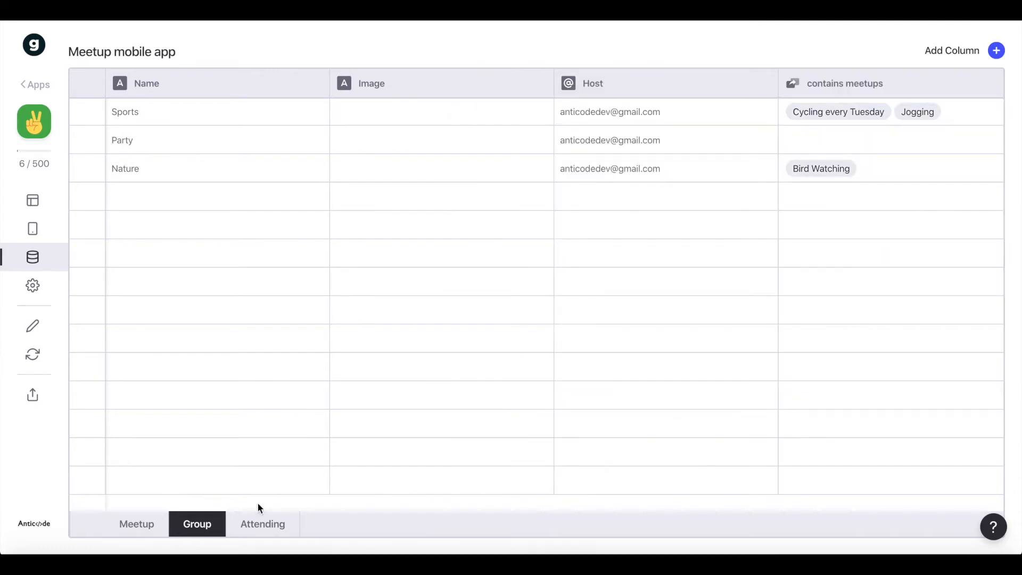
{"action": "left_click", "coordinate": [259, 520]}
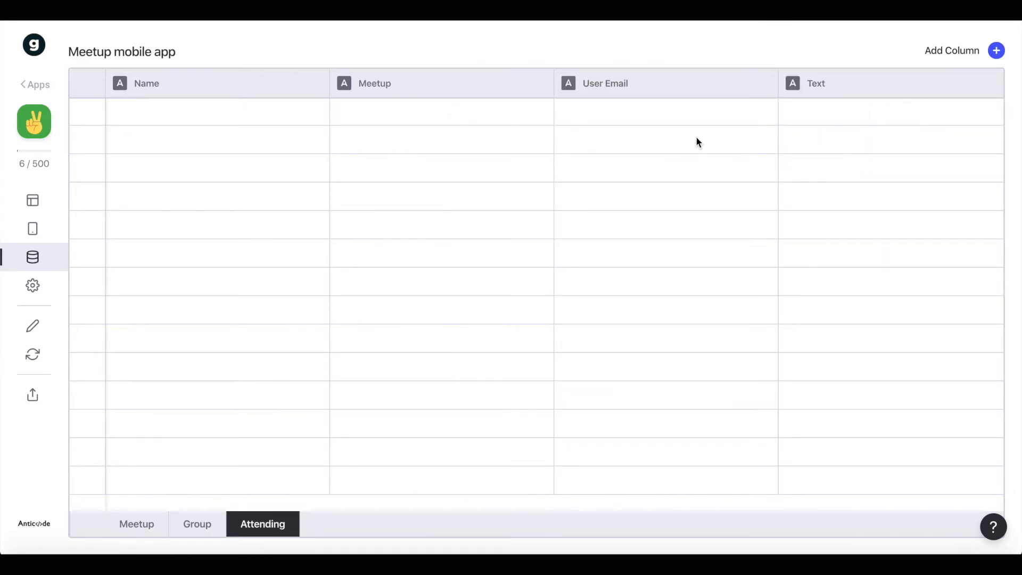
{"action": "left_click", "coordinate": [995, 50]}
{"action": "triple_click", "coordinate": [630, 120]}
{"action": "type", "text": "for meetup"}
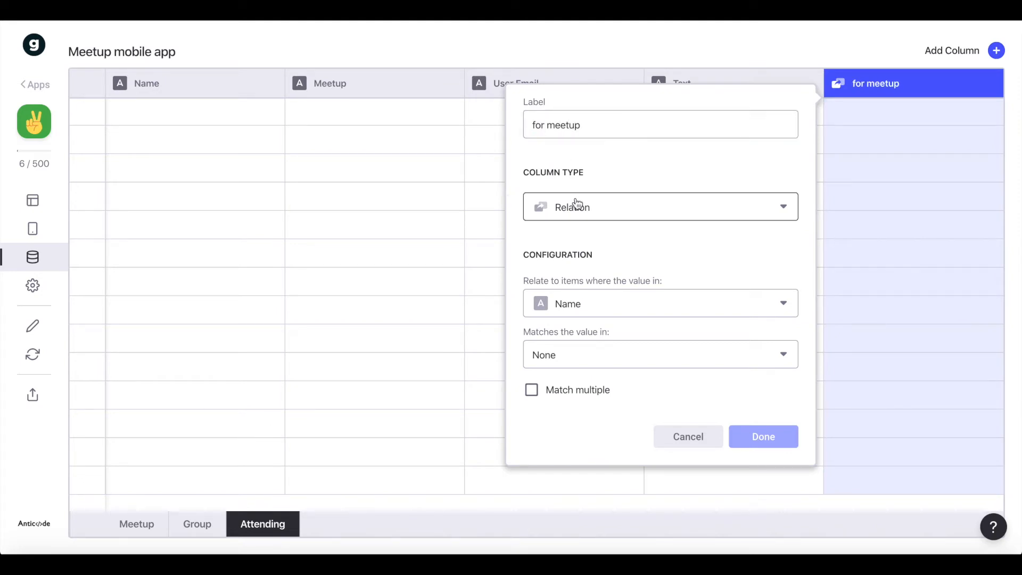
{"action": "left_click", "coordinate": [598, 312]}
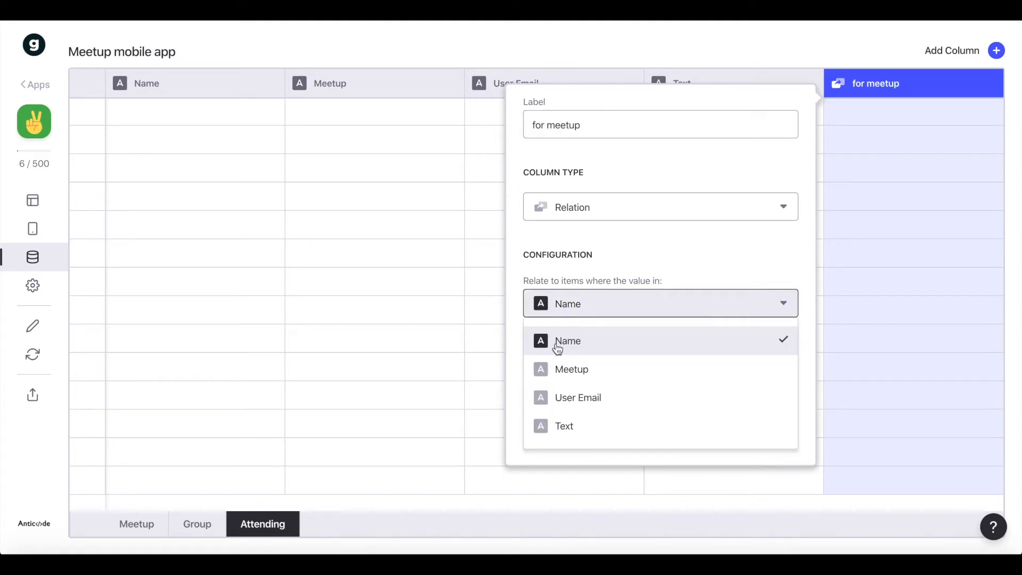
{"action": "left_click", "coordinate": [559, 372]}
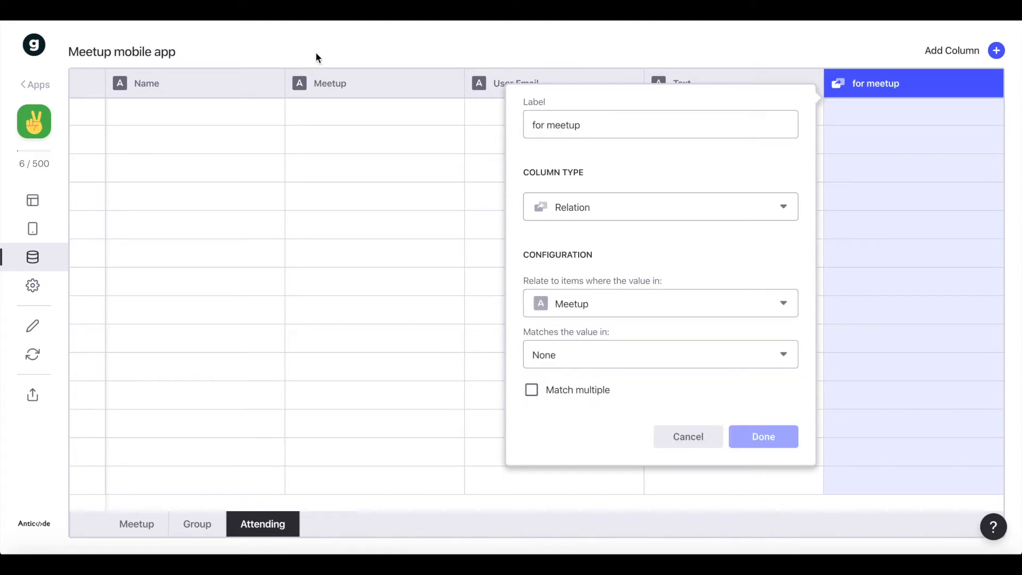
{"action": "left_click", "coordinate": [585, 354]}
{"action": "mouse_move", "coordinate": [597, 411]}
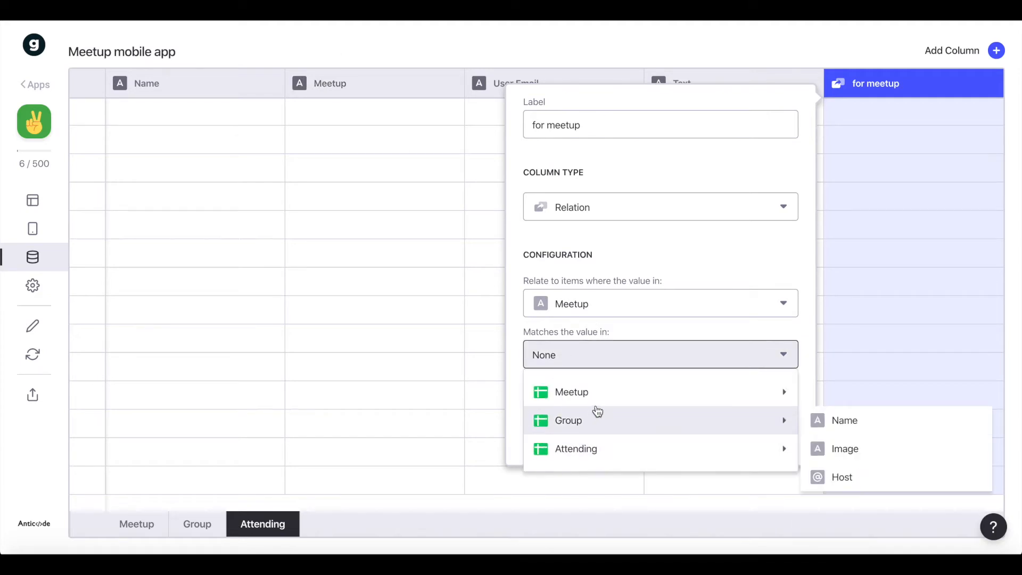
{"action": "left_click", "coordinate": [898, 388]}
Add a new column labelled "for meetup" to the Attending table.
{"action": "left_click", "coordinate": [954, 57]}
{"action": "triple_click", "coordinate": [609, 123]}
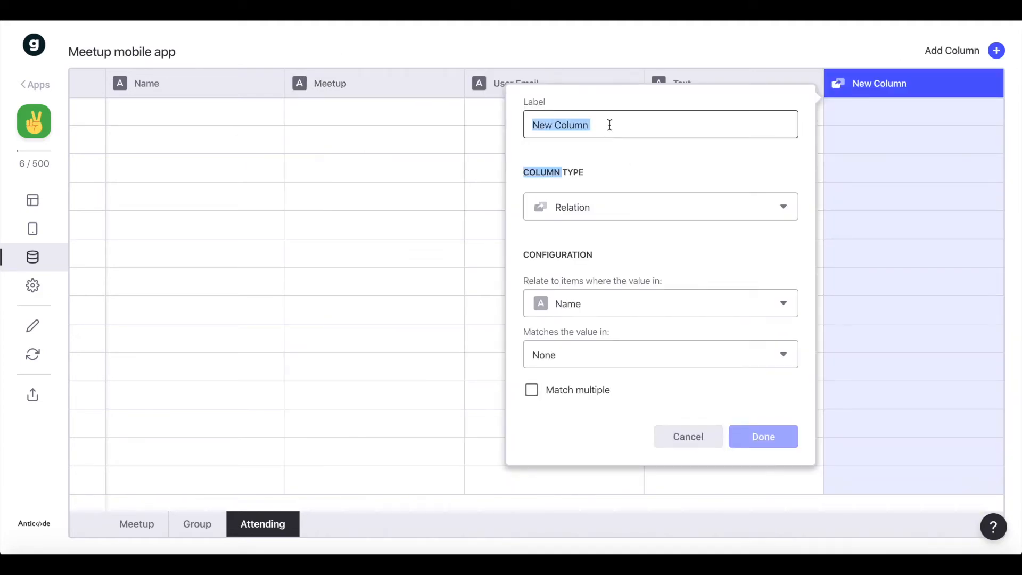
{"action": "type", "text": "me"}
{"action": "key", "text": "BackSpace"}
{"action": "key", "text": "BackSpace"}
{"action": "type", "text": "fp"}
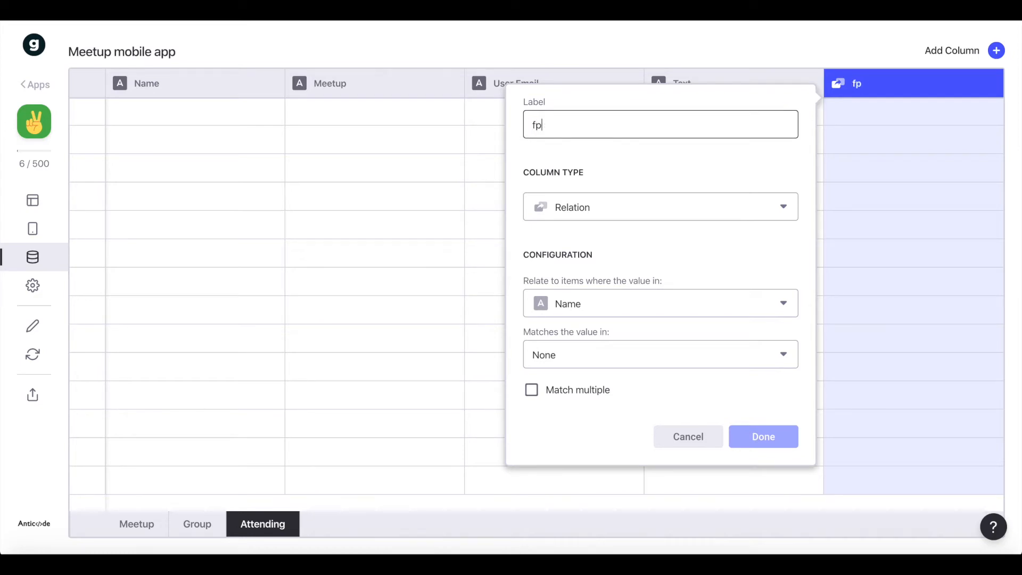
{"action": "type", "text": "r mmeetup"}
{"action": "left_click", "coordinate": [586, 164]}
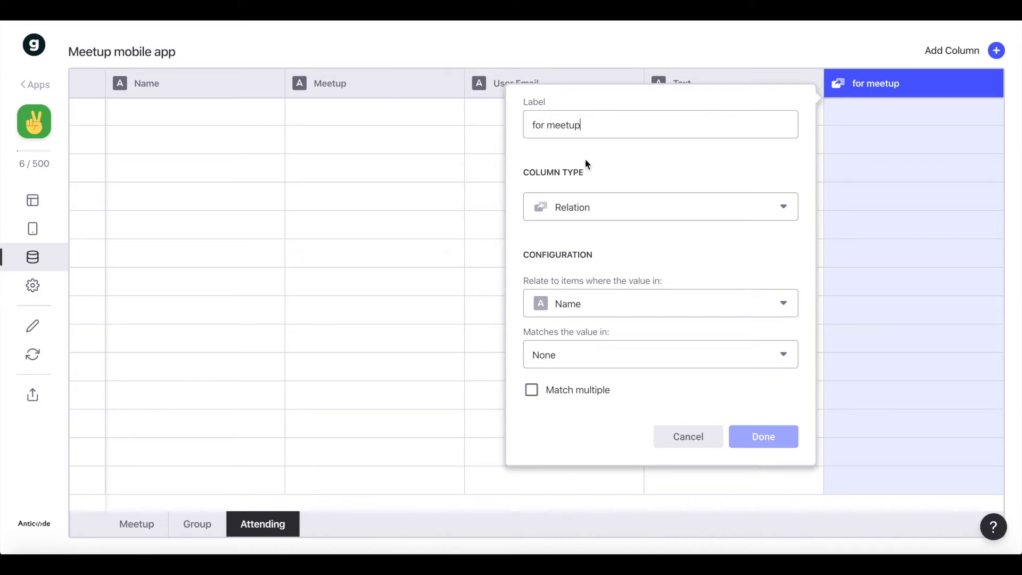
Configure "for meetup" as a relation from the Meetup column to Name in the Meetup sheet, and save it.
{"action": "left_click", "coordinate": [608, 319]}
{"action": "left_click", "coordinate": [595, 376]}
{"action": "left_click", "coordinate": [611, 362]}
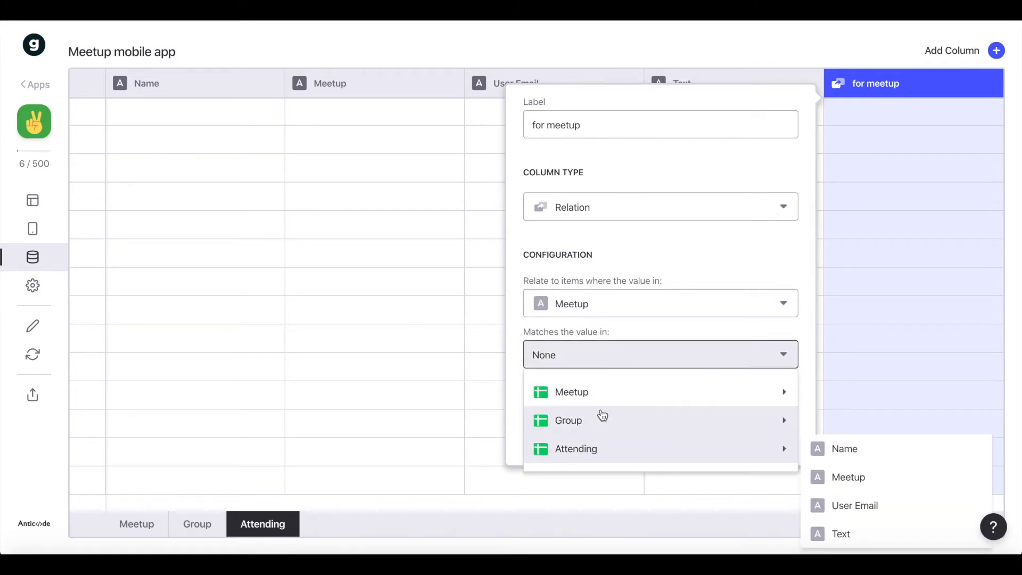
{"action": "mouse_move", "coordinate": [606, 405]}
{"action": "left_click", "coordinate": [854, 398]}
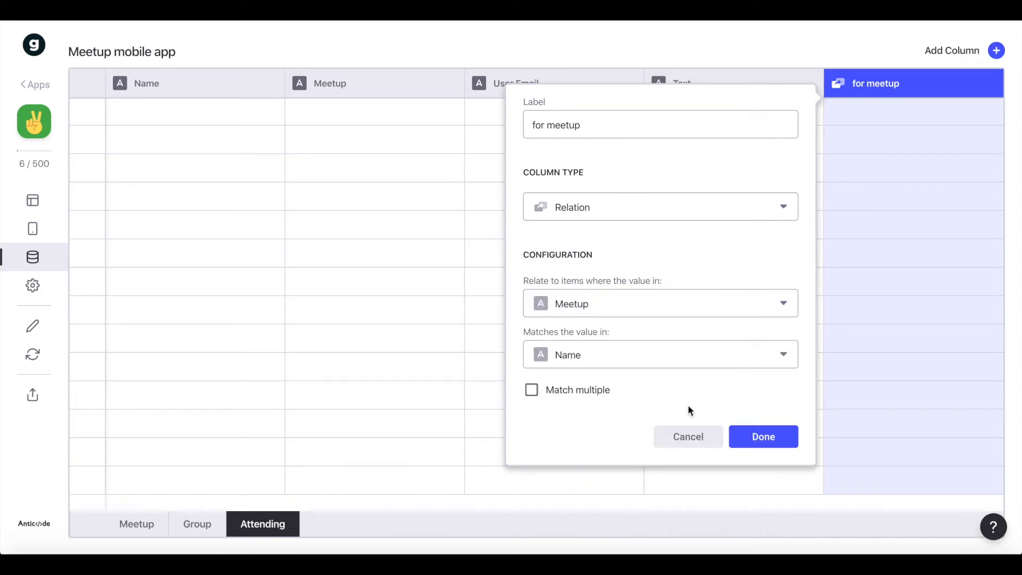
{"action": "left_click", "coordinate": [765, 436]}
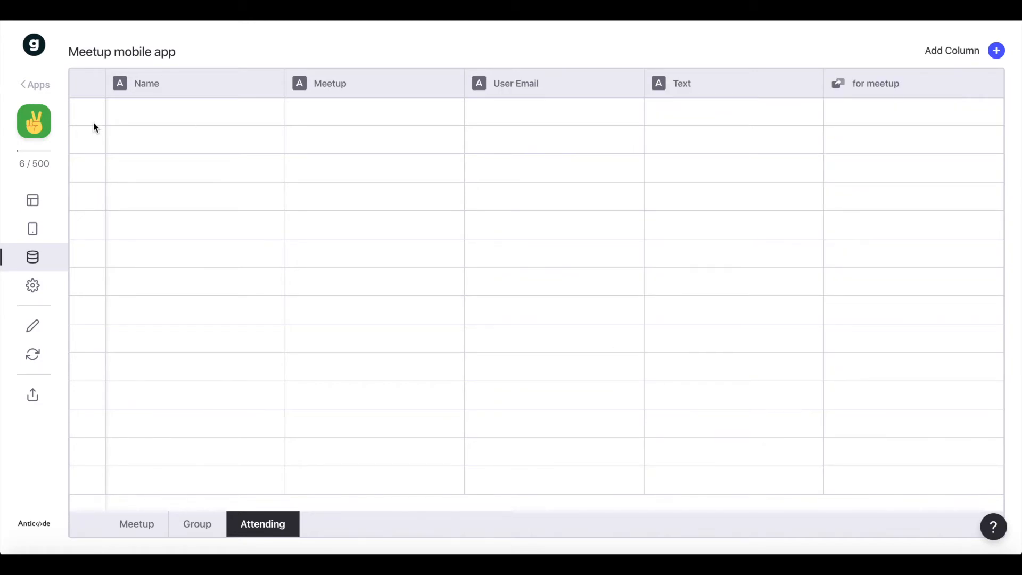
{"action": "left_click", "coordinate": [33, 200]}
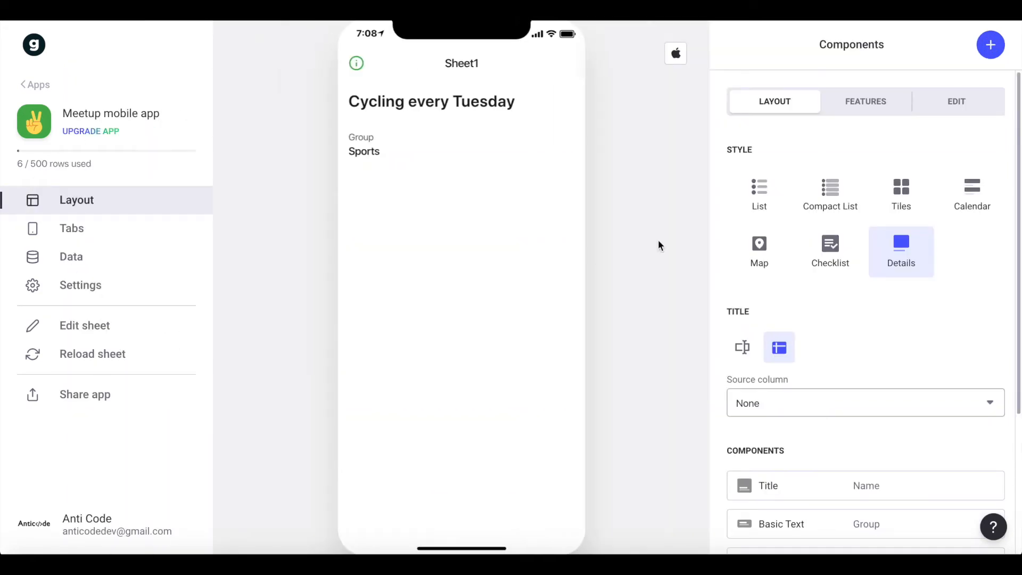
{"action": "scroll", "coordinate": [905, 388], "scroll_direction": "down", "scroll_amount": 4}
{"action": "scroll", "coordinate": [904, 387], "scroll_direction": "up", "scroll_amount": 4}
Rename the app's Sheet1 tab as "Home" and give it the Home icon.
{"action": "left_click", "coordinate": [120, 223]}
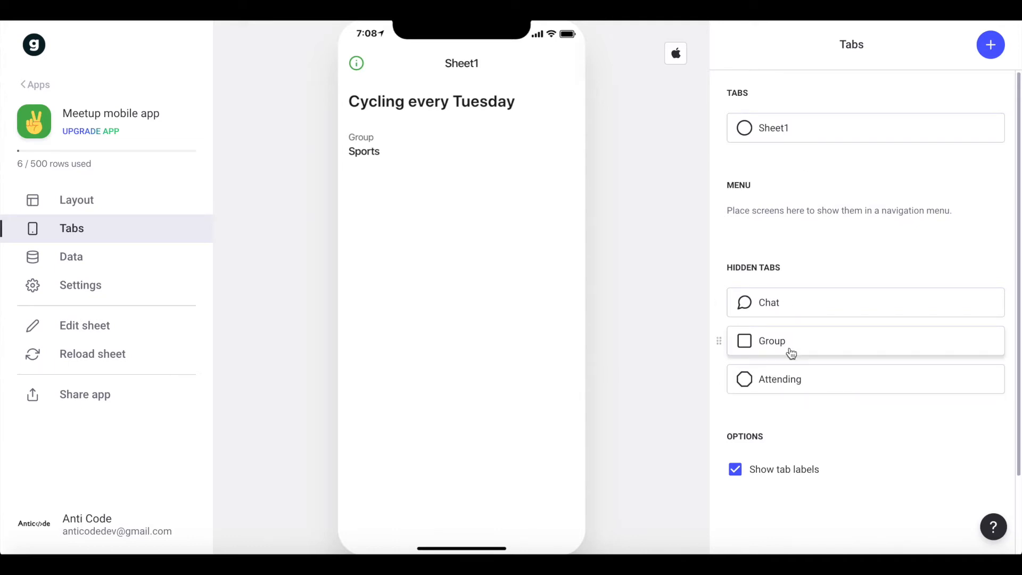
{"action": "left_click", "coordinate": [773, 129]}
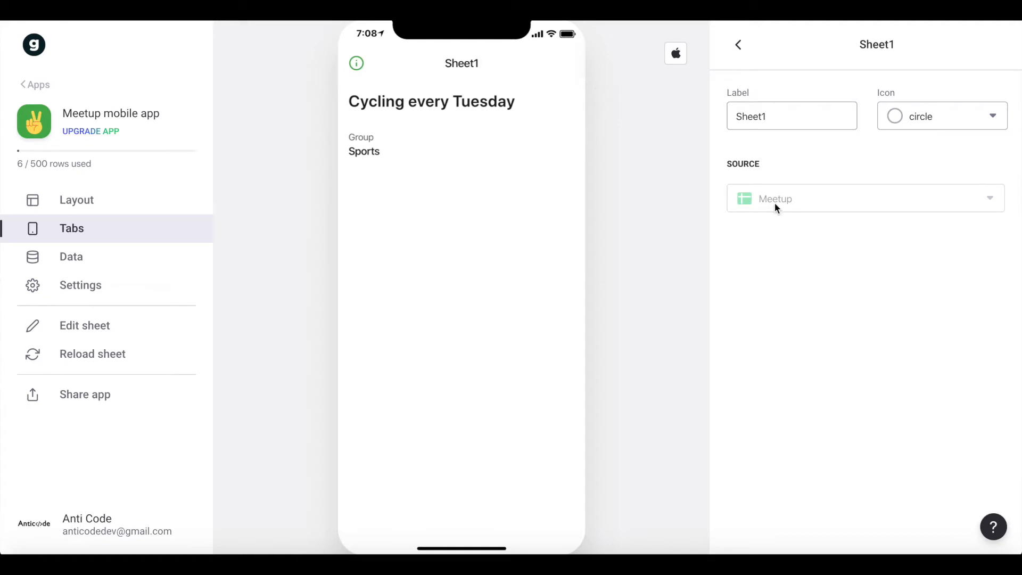
{"action": "double_click", "coordinate": [760, 117]}
{"action": "type", "text": "Home"}
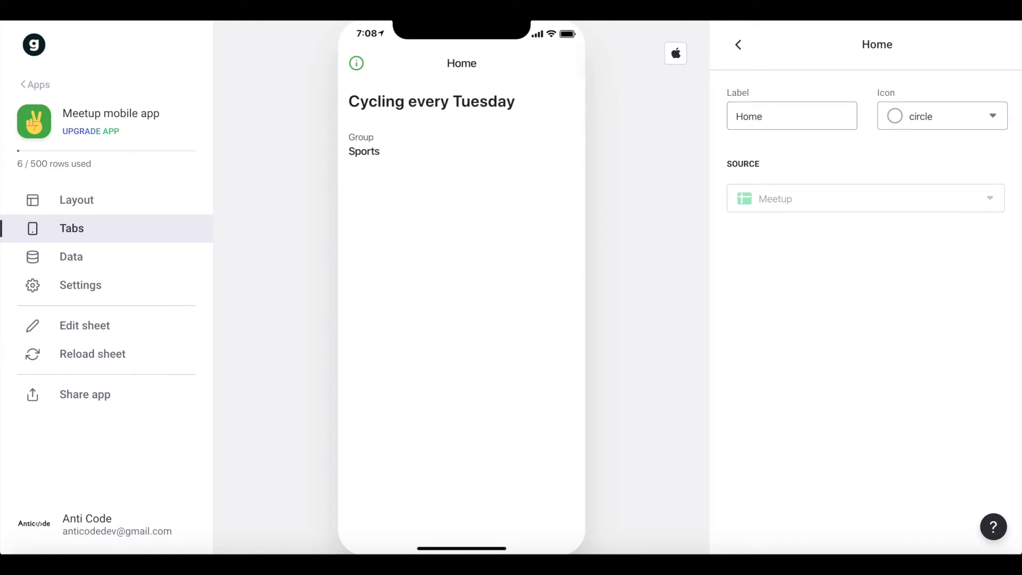
{"action": "left_click", "coordinate": [908, 118]}
{"action": "type", "text": "hom"}
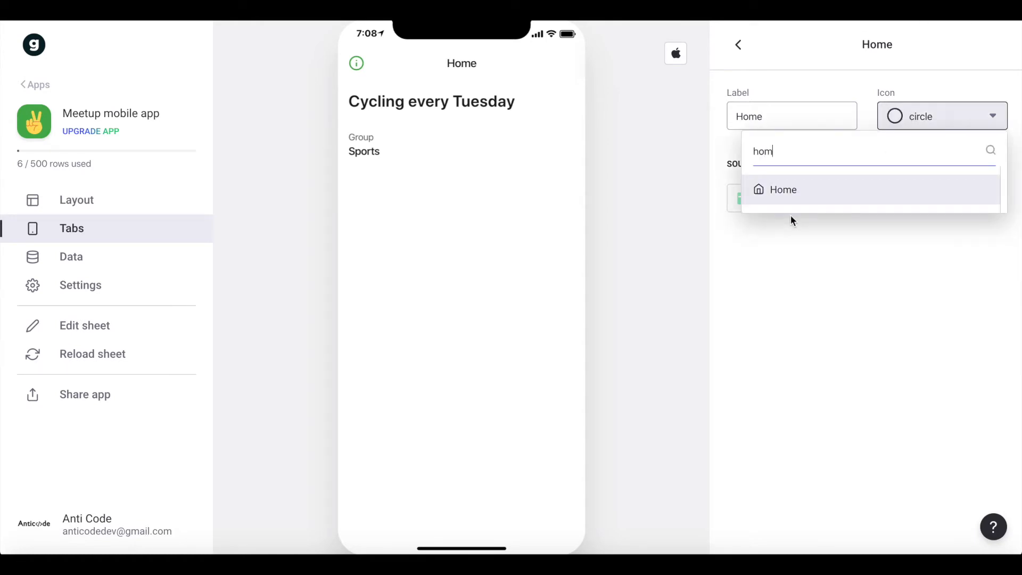
{"action": "left_click", "coordinate": [782, 190]}
{"action": "left_click", "coordinate": [740, 49]}
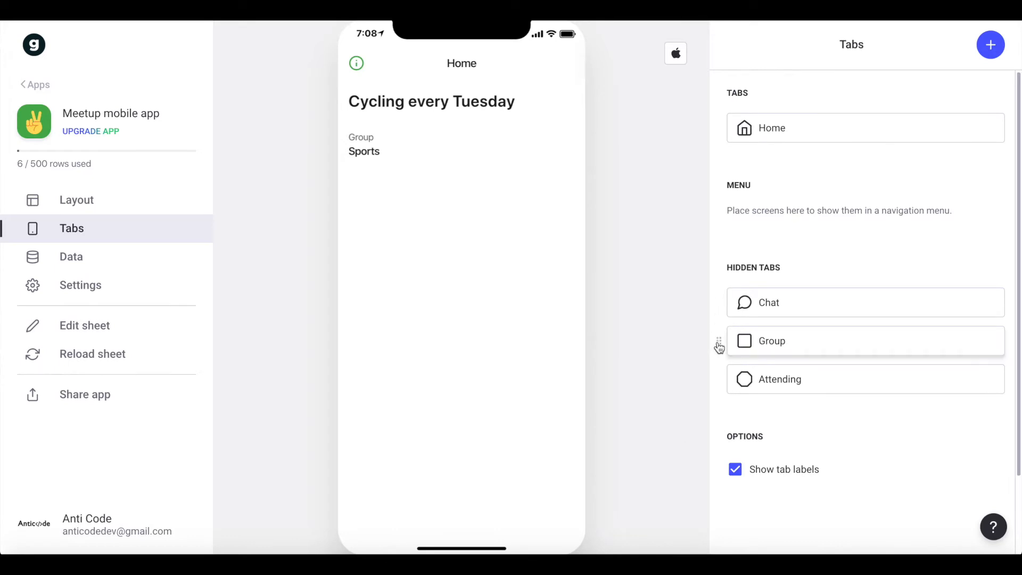
Make the hidden Group tab visible after Home, relabelling it "Groups" with the list icon.
{"action": "left_click_drag", "start_coordinate": [719, 347], "coordinate": [730, 155]}
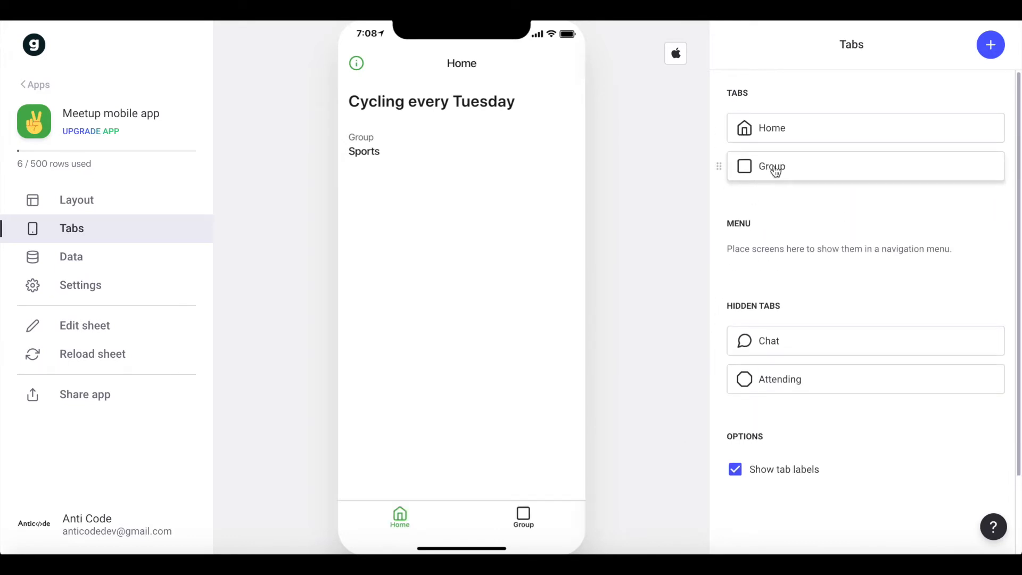
{"action": "left_click", "coordinate": [776, 171]}
{"action": "double_click", "coordinate": [795, 110]}
{"action": "type", "text": "Groups"}
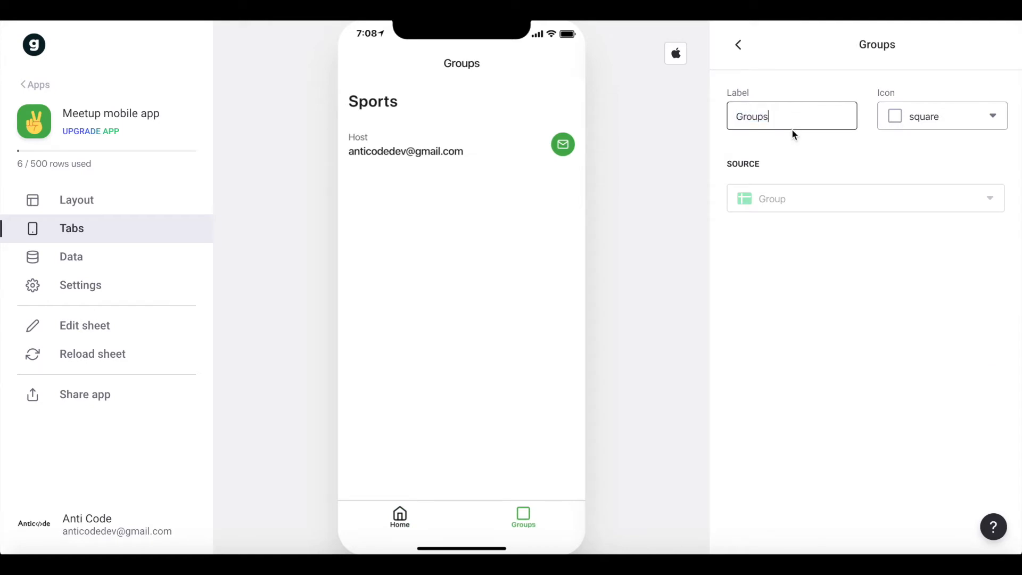
{"action": "left_click", "coordinate": [935, 126]}
{"action": "type", "text": "lis"}
{"action": "left_click", "coordinate": [771, 190]}
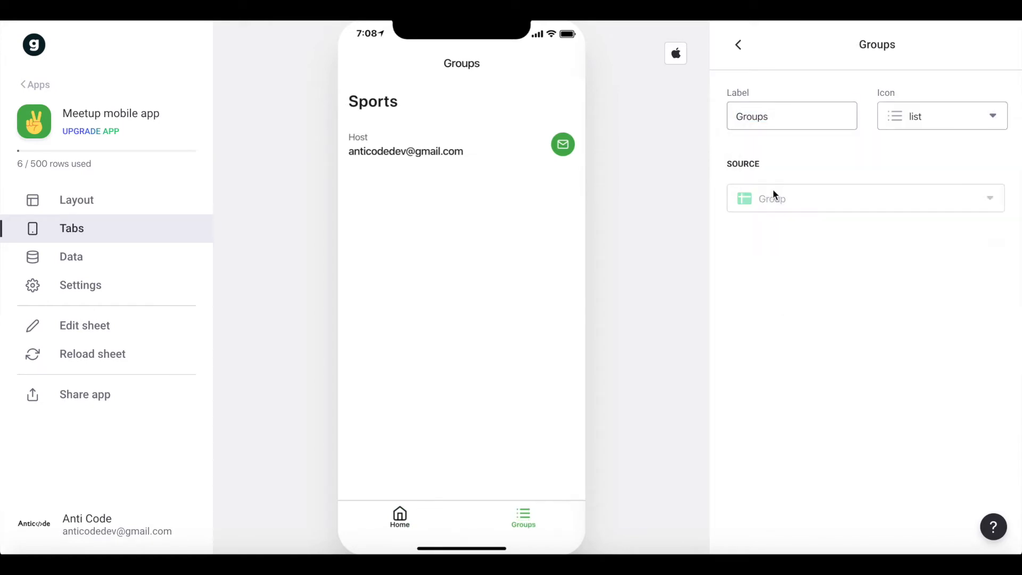
{"action": "left_click", "coordinate": [736, 53]}
Add a new app tab labelled "Meetups" with the map icon.
{"action": "left_click", "coordinate": [991, 45]}
{"action": "triple_click", "coordinate": [767, 114]}
{"action": "type", "text": "Meetups"}
{"action": "left_click", "coordinate": [898, 121]}
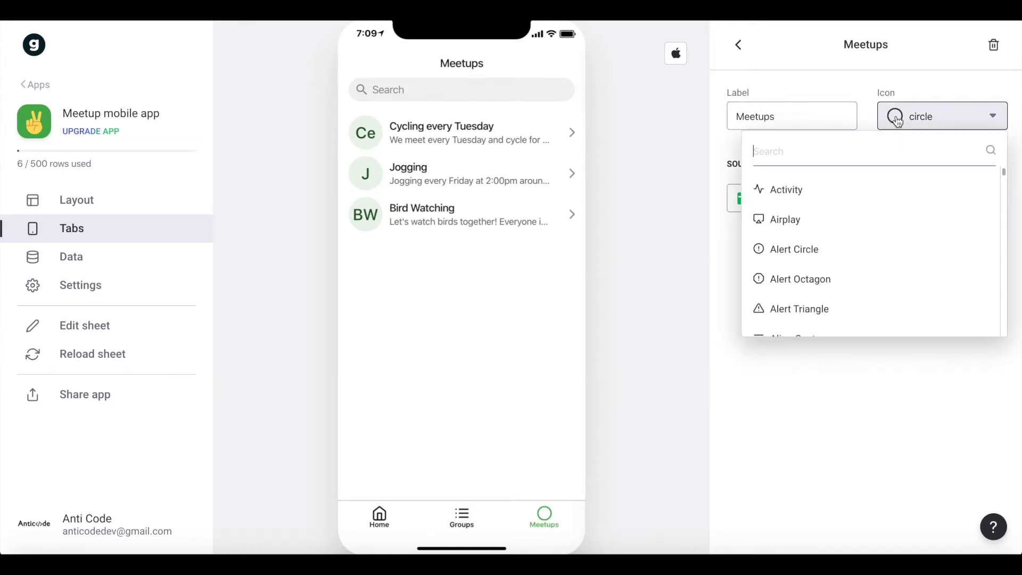
{"action": "type", "text": "map"}
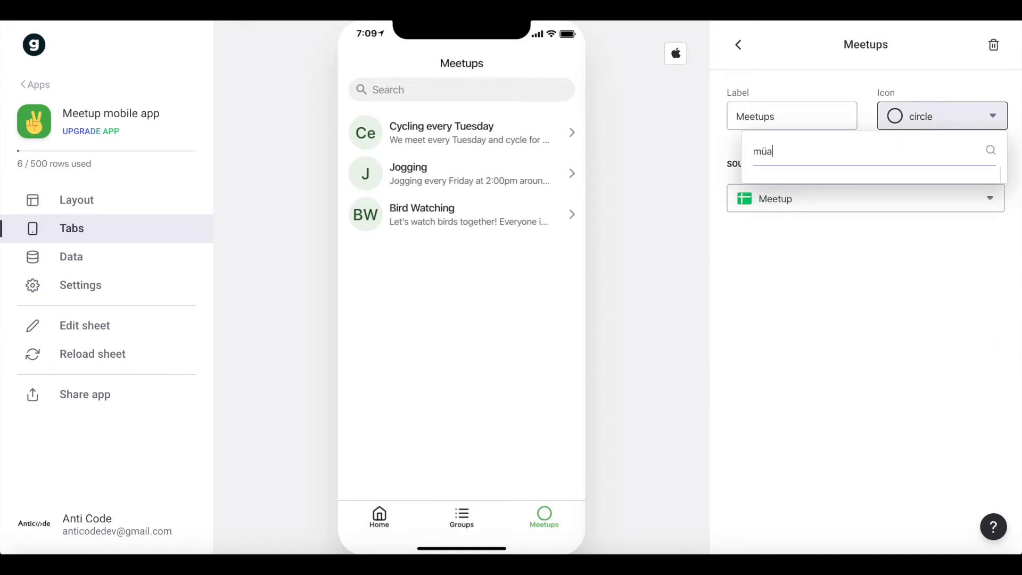
{"action": "left_click", "coordinate": [835, 190]}
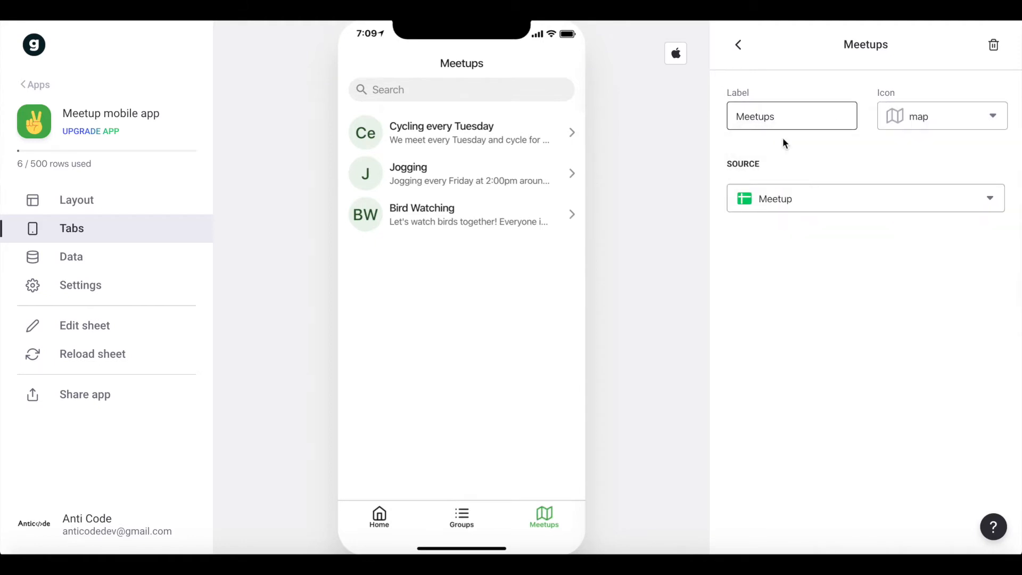
{"action": "left_click", "coordinate": [738, 45]}
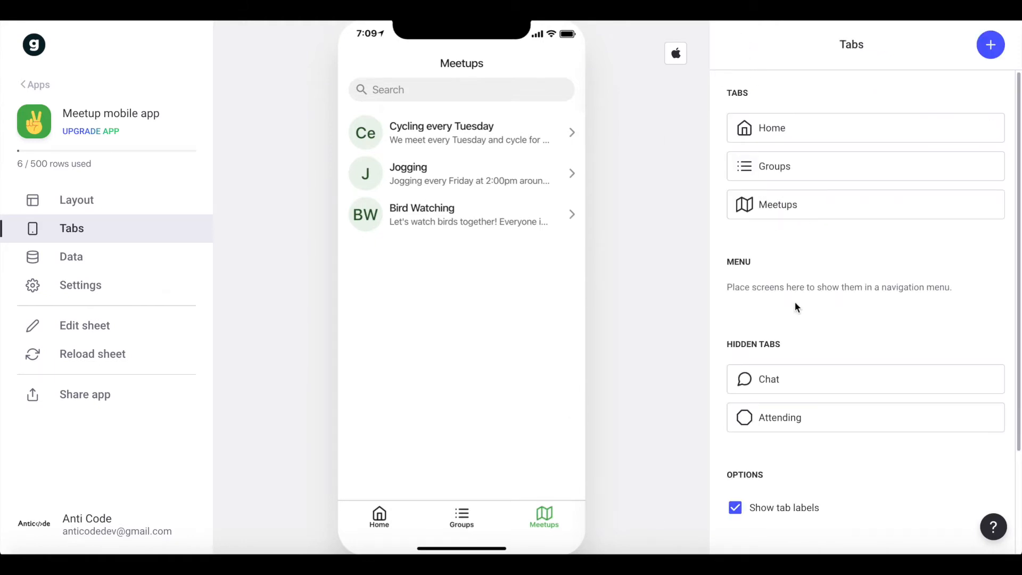
Make the hidden Attending tab visible after Meetups and relabel it "Profile".
{"action": "left_click_drag", "start_coordinate": [724, 424], "coordinate": [740, 240]}
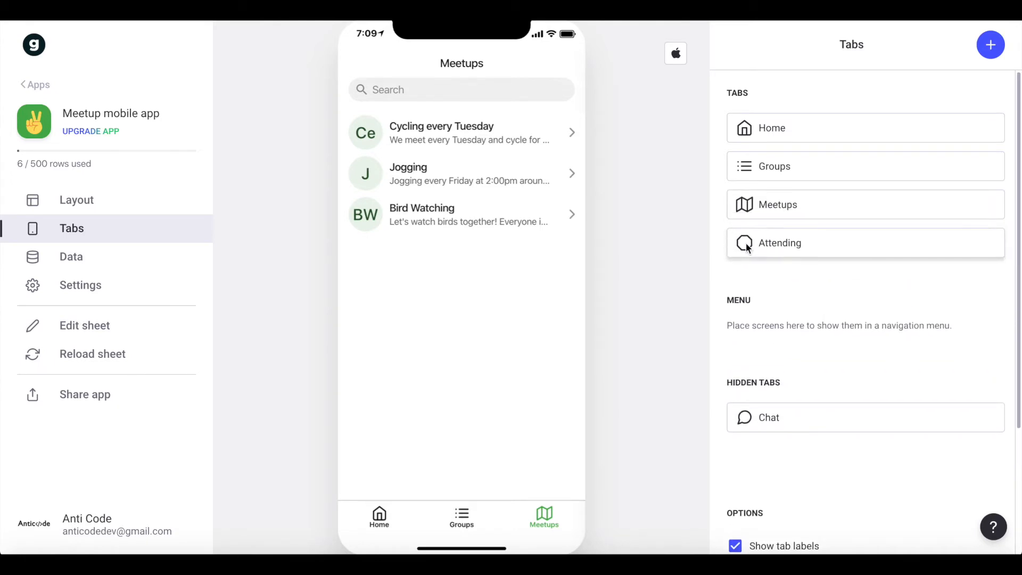
{"action": "left_click", "coordinate": [770, 252]}
{"action": "double_click", "coordinate": [799, 118]}
{"action": "type", "text": "Profile"}
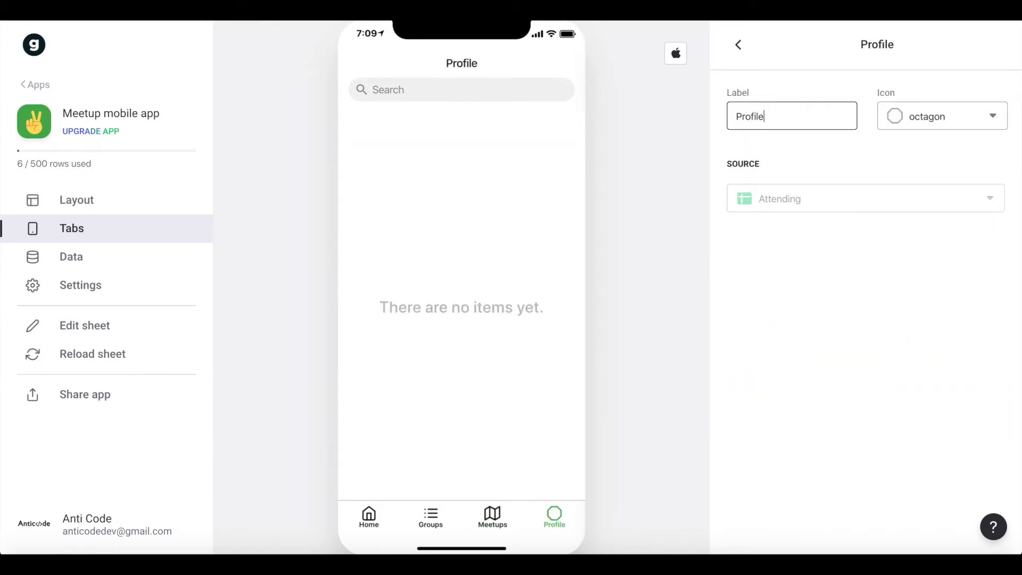
Give the Profile tab the User icon and return the app preview to the Home tab.
{"action": "left_click", "coordinate": [927, 126]}
{"action": "type", "text": "prof"}
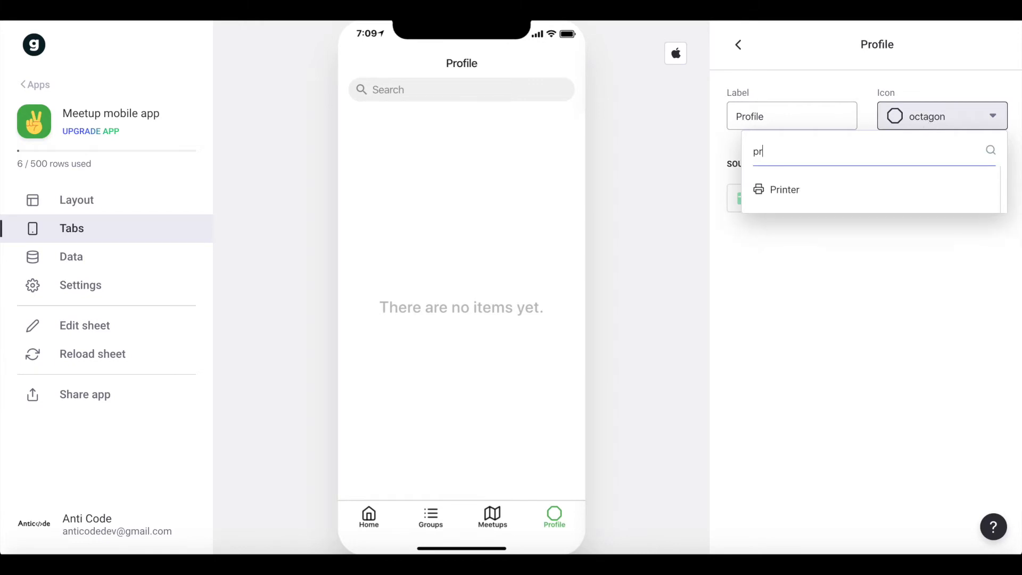
{"action": "key", "text": "BackSpace"}
{"action": "key", "text": "BackSpace"}
{"action": "key", "text": "BackSpace"}
{"action": "key", "text": "BackSpace"}
{"action": "type", "text": "pro"}
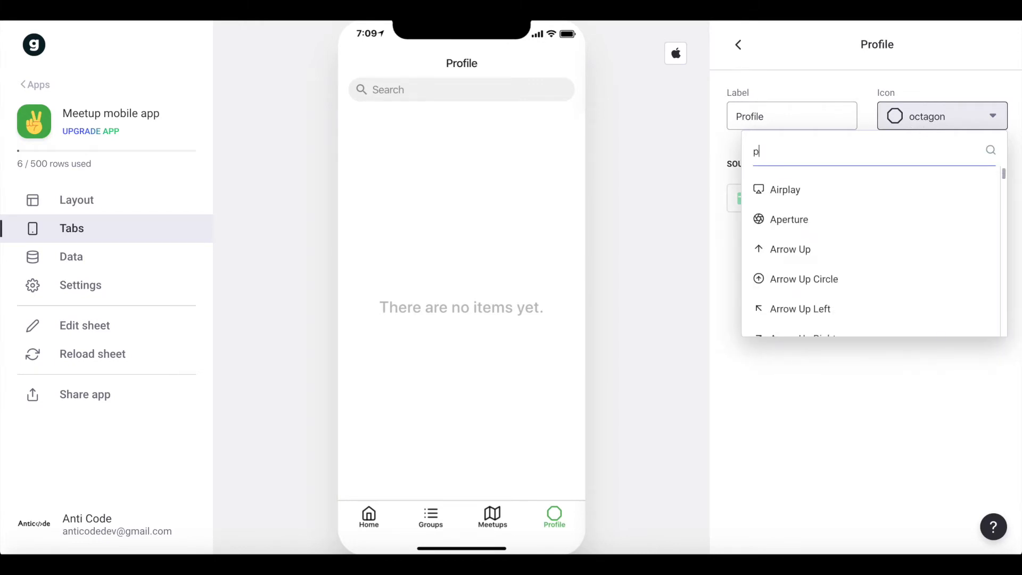
{"action": "key", "text": "BackSpace"}
{"action": "key", "text": "BackSpace"}
{"action": "key", "text": "BackSpace"}
{"action": "type", "text": "user"}
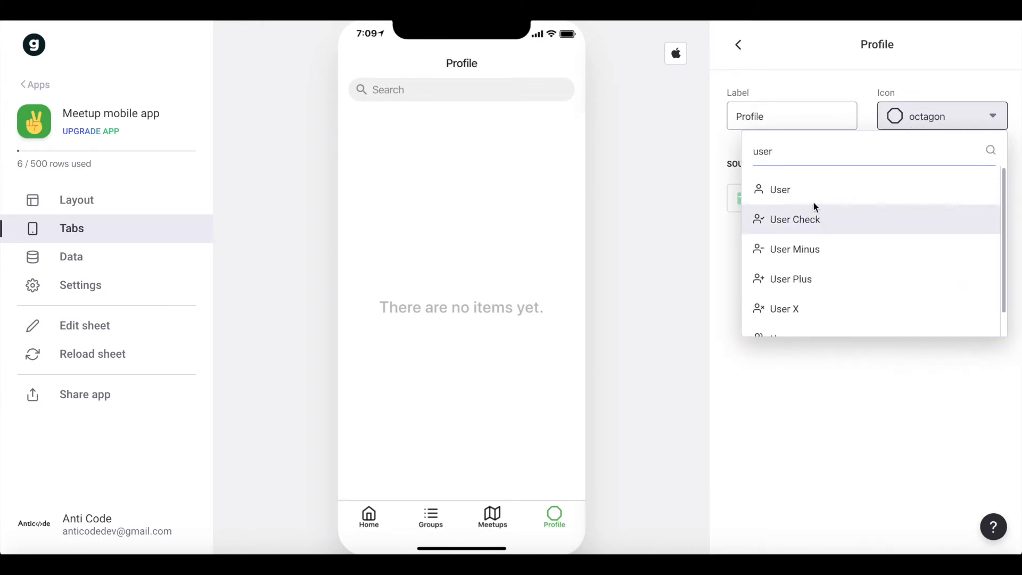
{"action": "left_click", "coordinate": [813, 199]}
{"action": "left_click", "coordinate": [741, 56]}
{"action": "left_click", "coordinate": [368, 512]}
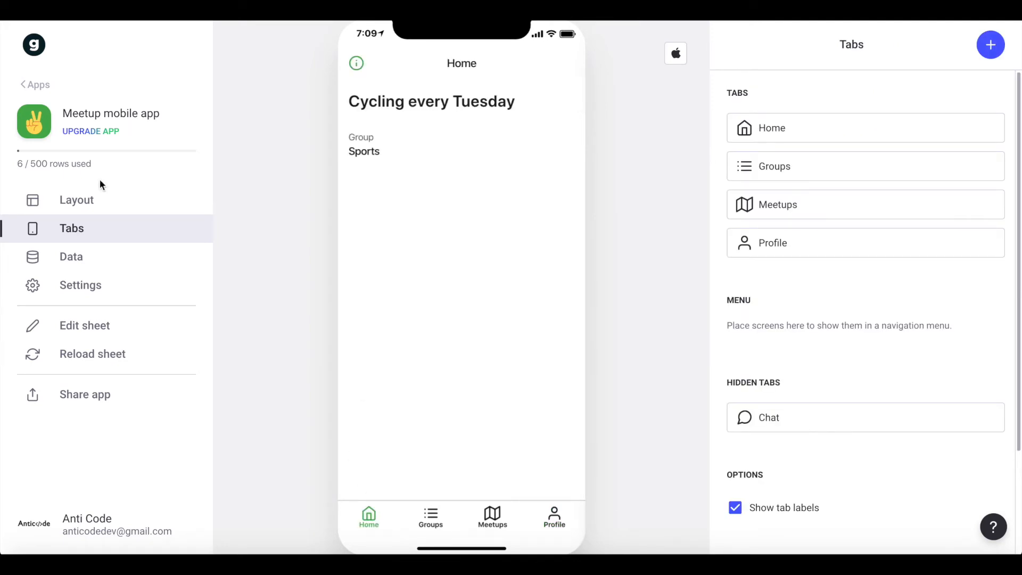
Switch to the Google Sheets spreadsheet and add a new sheet named "Home".
{"action": "left_click", "coordinate": [73, 202]}
{"action": "scroll", "coordinate": [815, 339], "scroll_direction": "down", "scroll_amount": 1}
{"action": "scroll", "coordinate": [815, 339], "scroll_direction": "up", "scroll_amount": 1}
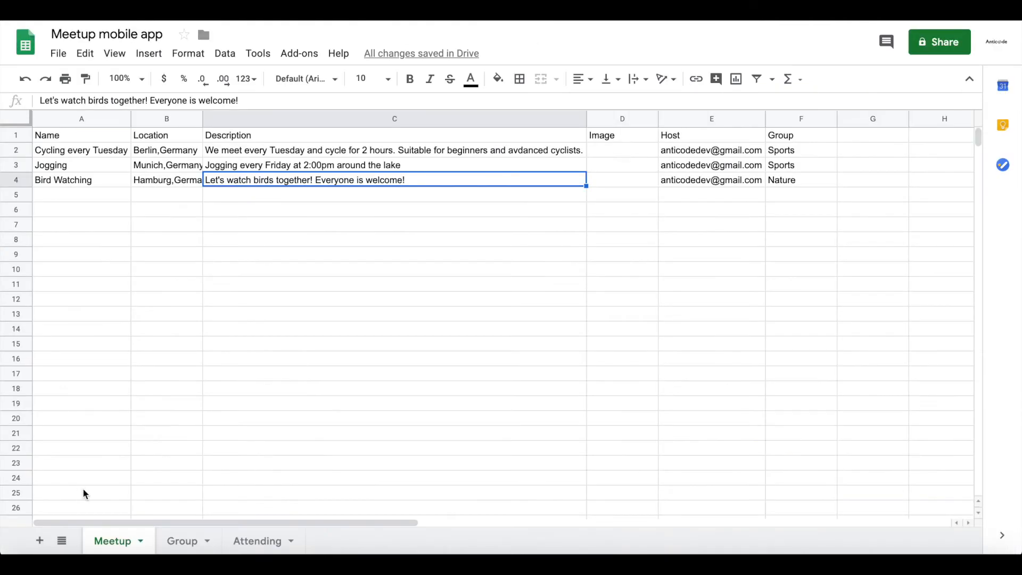
{"action": "left_click", "coordinate": [39, 541]}
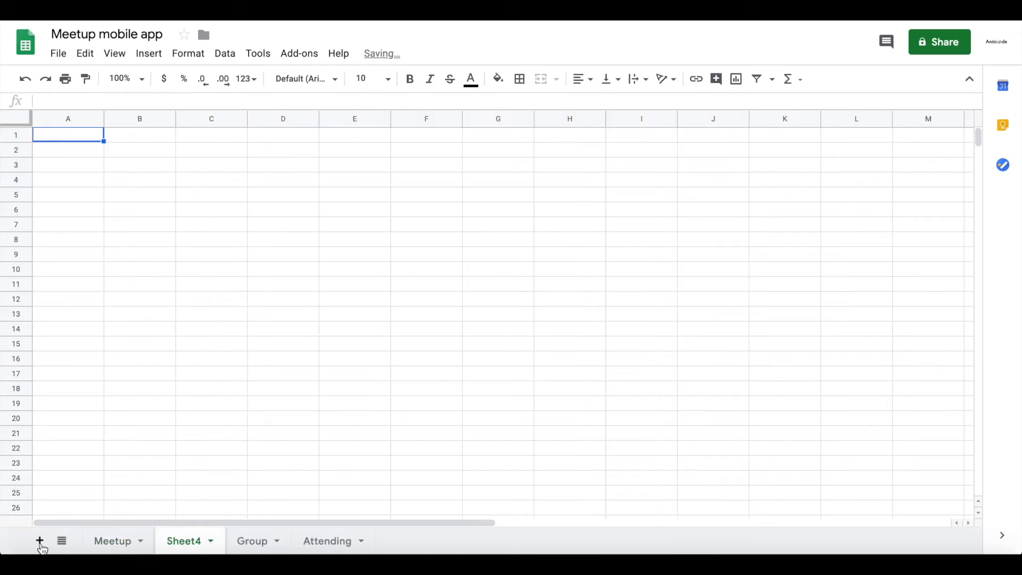
{"action": "double_click", "coordinate": [189, 542]}
{"action": "type", "text": "Home"}
{"action": "key", "text": "Return"}
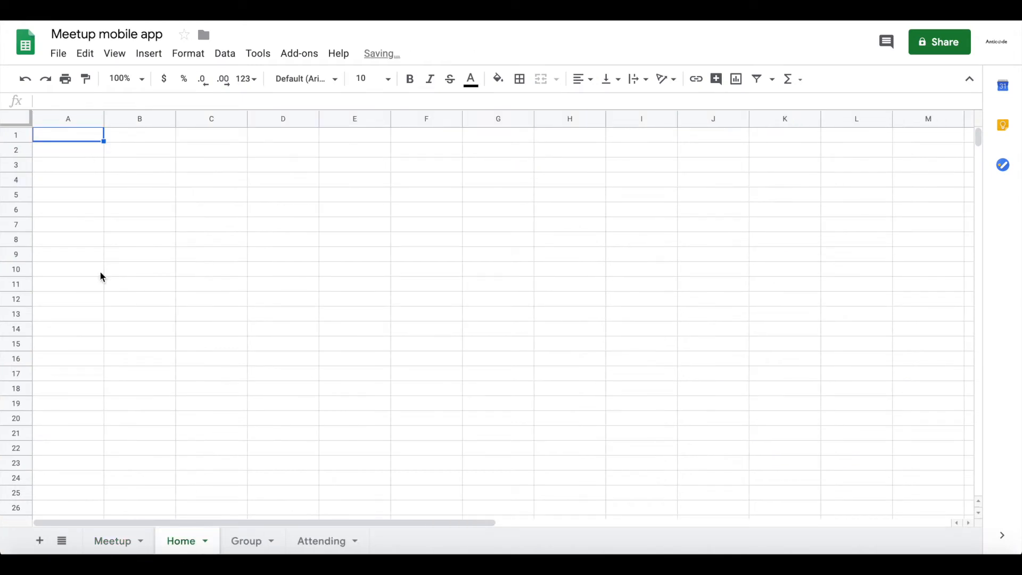
Add a "Title" column with the value "Welcome to the Meetup App" to the Home sheet and widen it to fit.
{"action": "double_click", "coordinate": [78, 140]}
{"action": "type", "text": "Tite"}
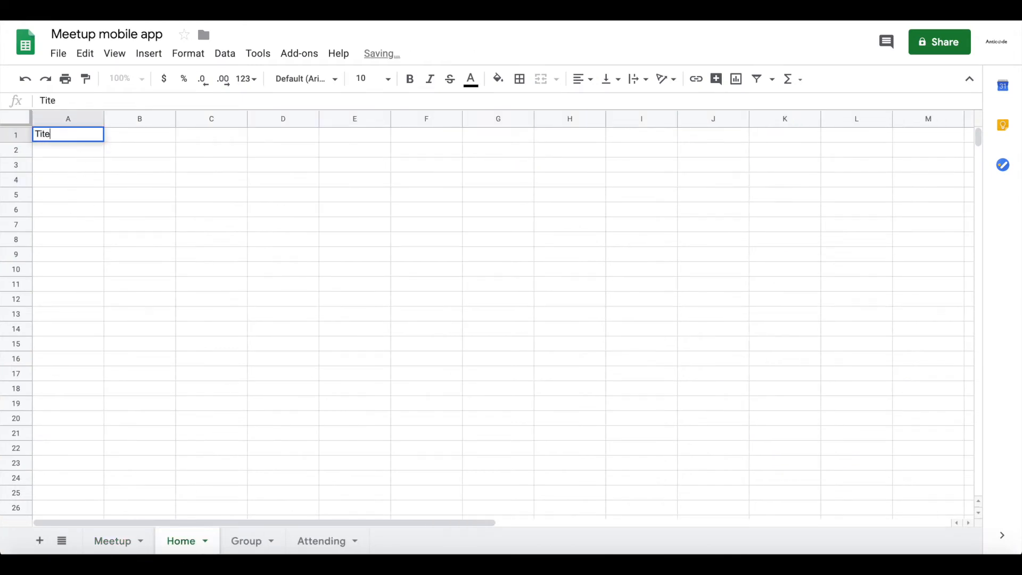
{"action": "key", "text": "BackSpace"}
{"action": "type", "text": "le"}
{"action": "key", "text": "Return"}
{"action": "type", "text": "Welcome"}
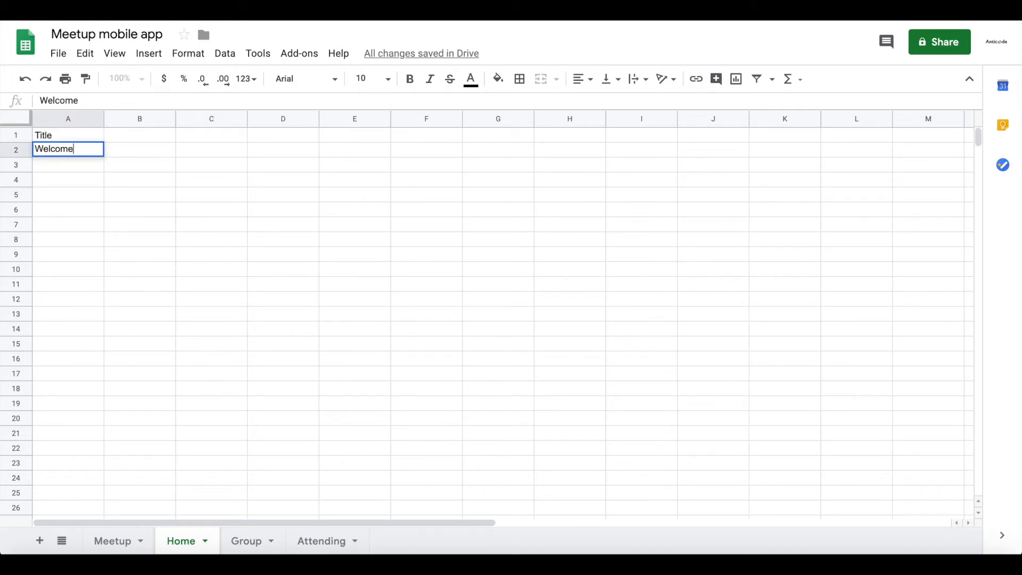
{"action": "type", "text": " to the Meetup App"}
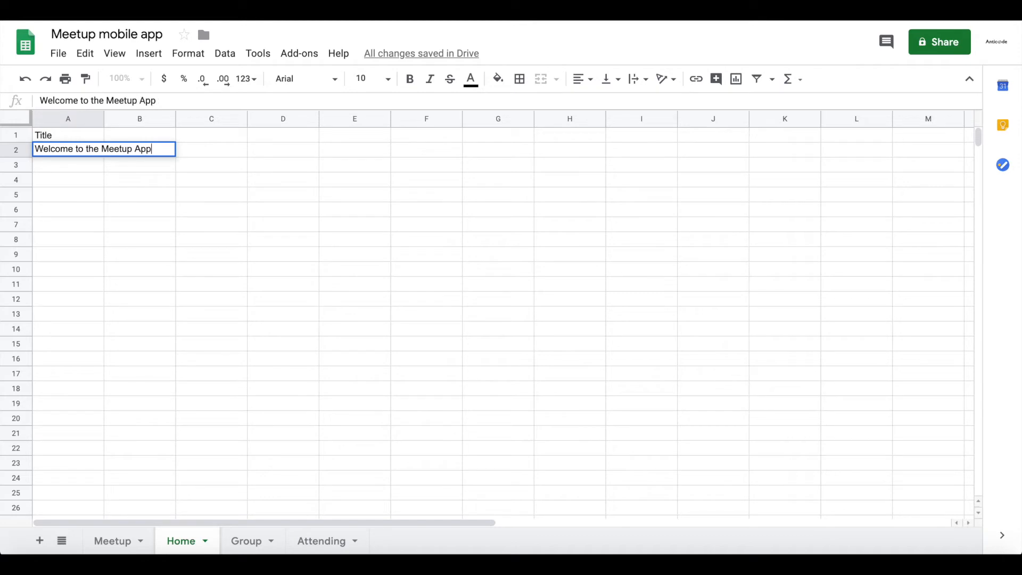
{"action": "key", "text": "Return"}
{"action": "left_click_drag", "start_coordinate": [103, 115], "coordinate": [154, 122]}
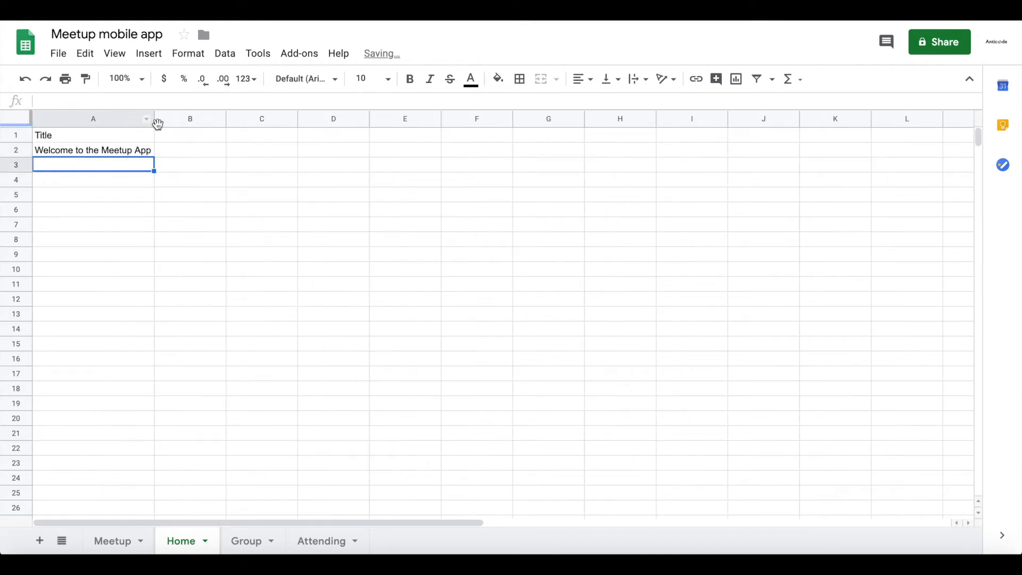
Add an "Image" column in column B of the Home sheet and paste the Unsplash photo URL into row 2.
{"action": "left_click", "coordinate": [176, 135]}
{"action": "type", "text": "Image"}
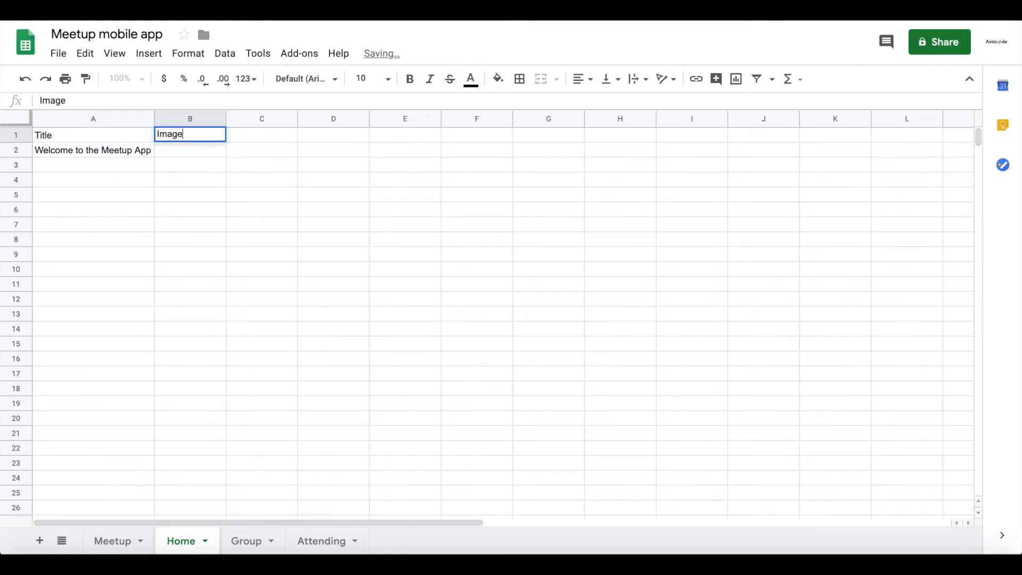
{"action": "key", "text": "Return"}
{"action": "left_click", "coordinate": [195, 149]}
{"action": "double_click", "coordinate": [194, 148]}
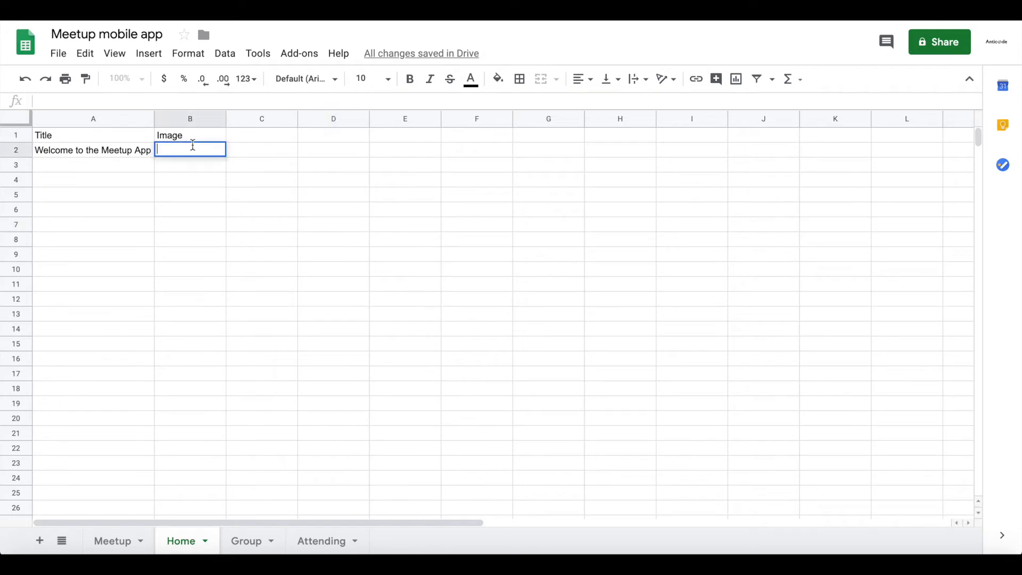
{"action": "key", "text": "ctrl+v"}
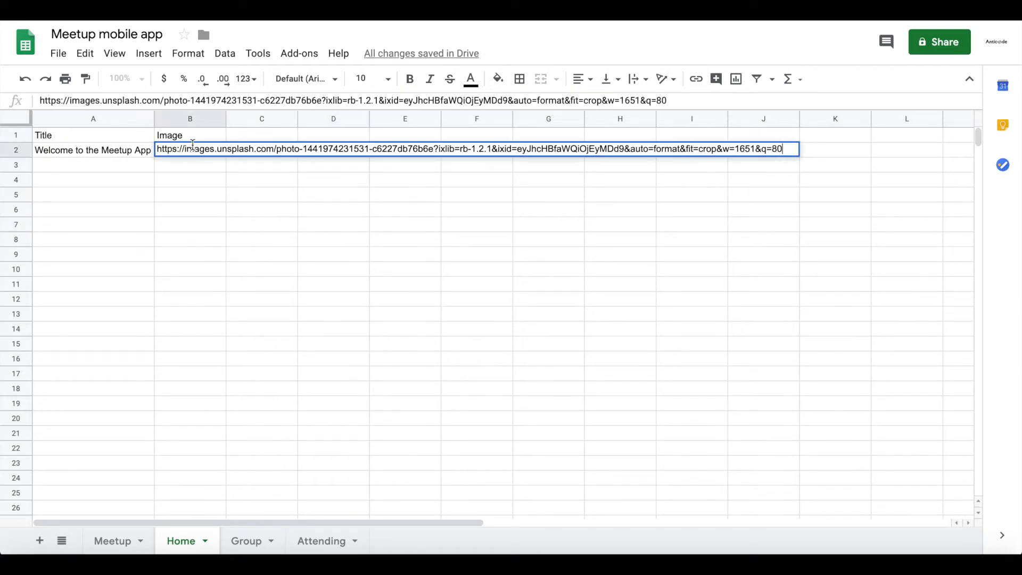
{"action": "key", "text": "Return"}
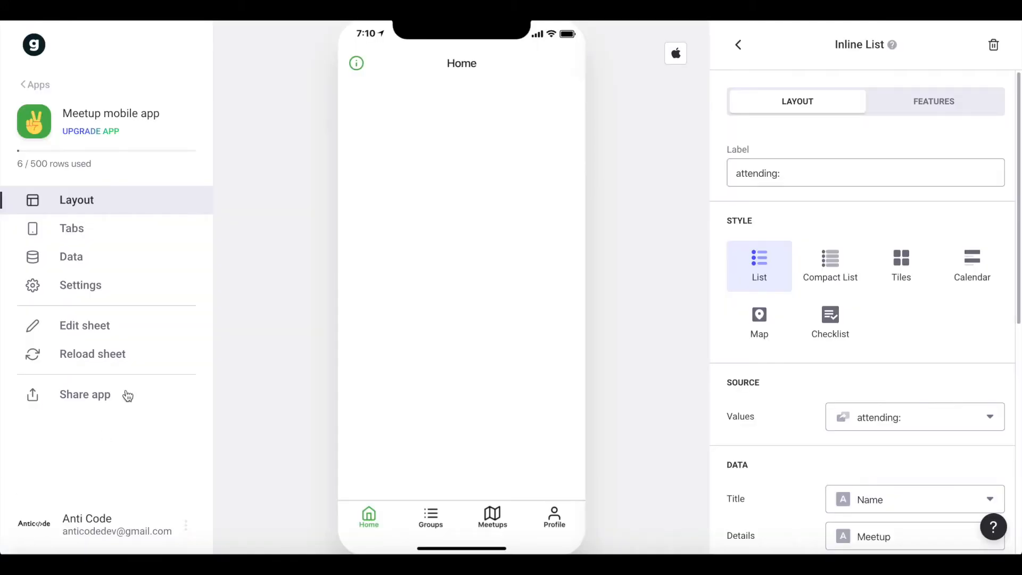
Reload the sheet in Glide, hide the Meetup-based Home tab and make the new Home tab the first visible tab.
{"action": "left_click", "coordinate": [104, 356]}
{"action": "left_click", "coordinate": [128, 229]}
{"action": "left_click", "coordinate": [852, 123]}
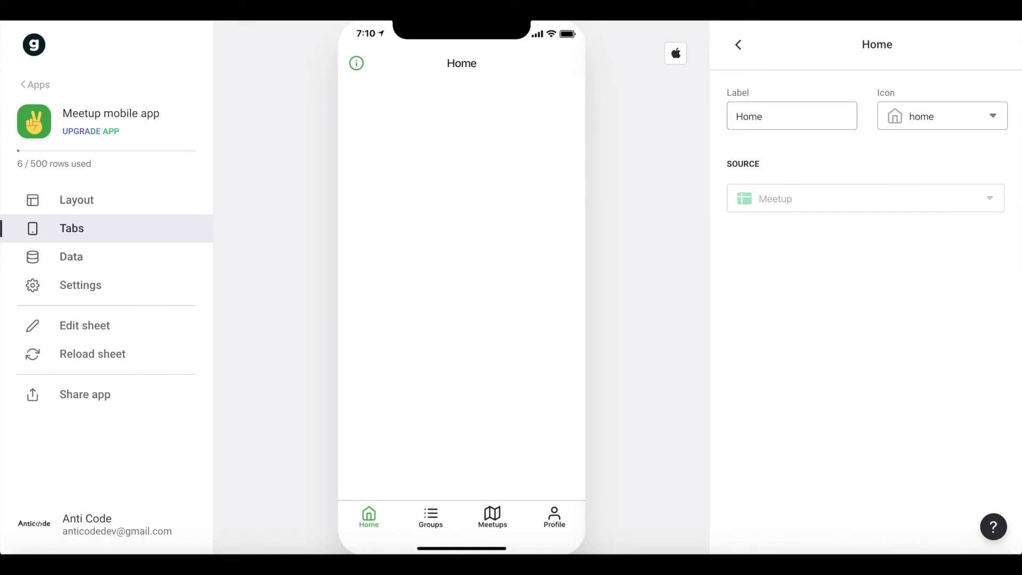
{"action": "left_click", "coordinate": [739, 47]}
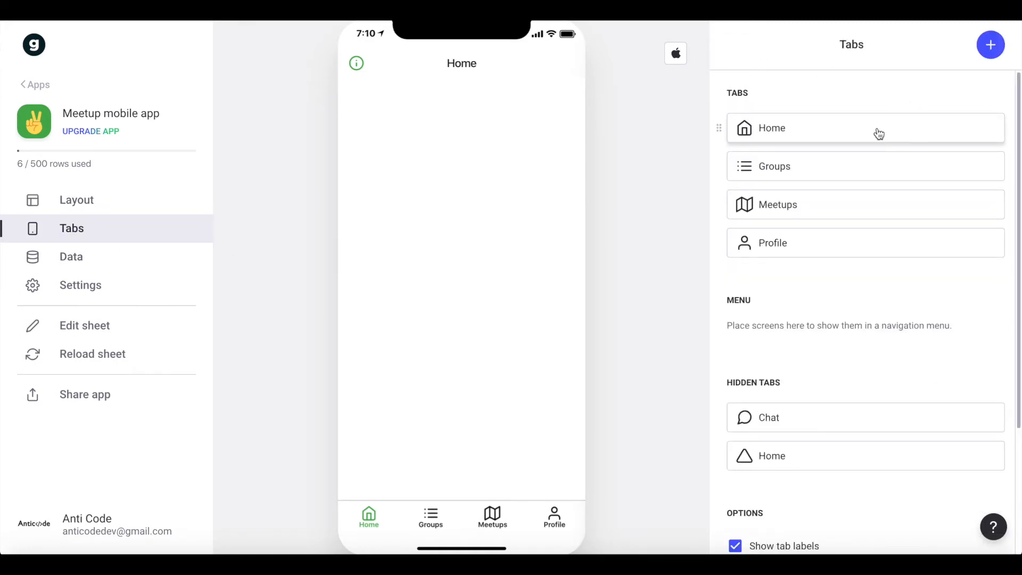
{"action": "left_click_drag", "start_coordinate": [786, 127], "coordinate": [801, 417]}
{"action": "left_click_drag", "start_coordinate": [717, 465], "coordinate": [739, 127]}
Give the new Home tab the home icon and return to the tab list.
{"action": "left_click", "coordinate": [745, 128]}
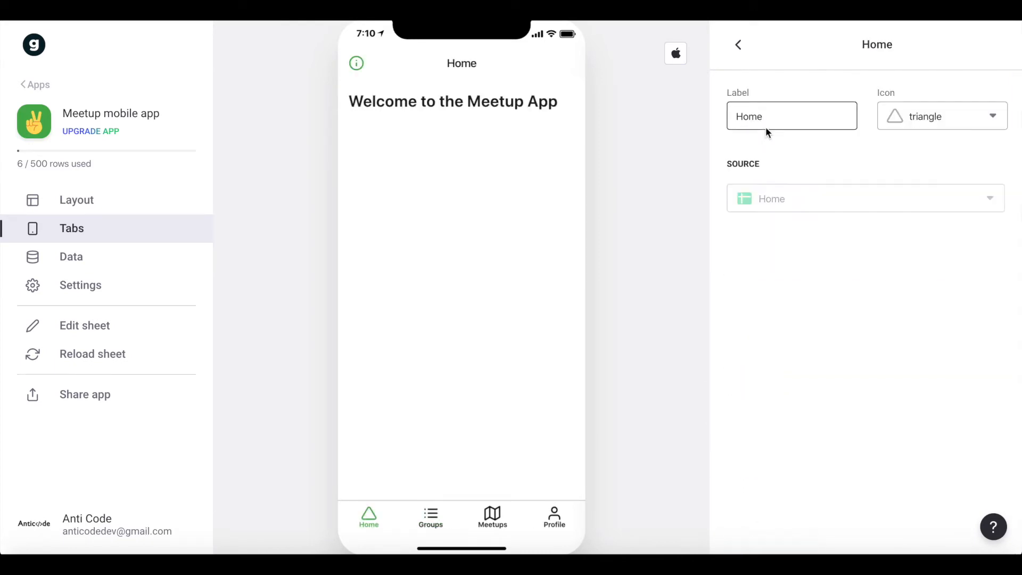
{"action": "left_click", "coordinate": [919, 119]}
{"action": "type", "text": "hom"}
{"action": "left_click", "coordinate": [830, 189]}
{"action": "left_click", "coordinate": [738, 44]}
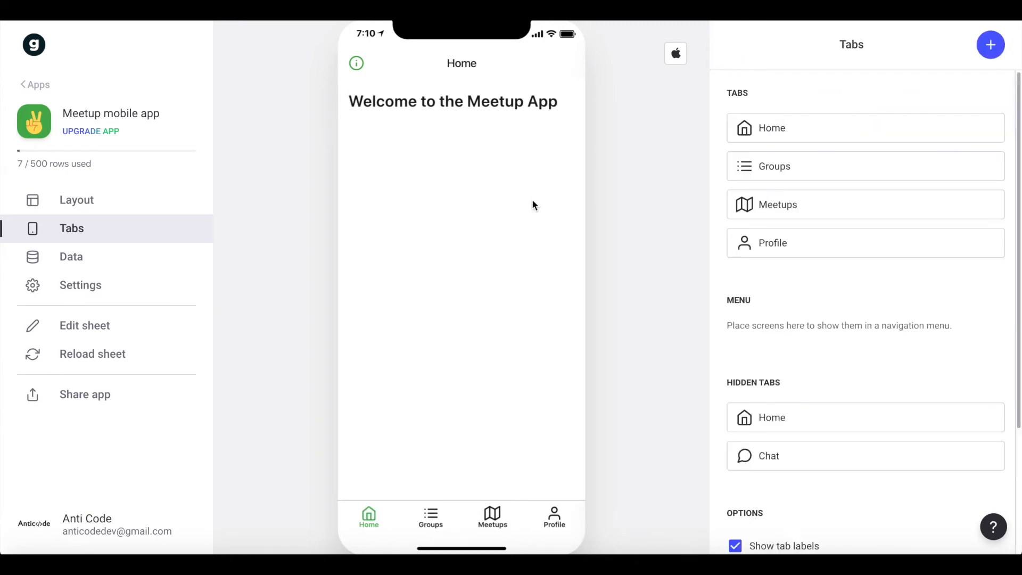
Open the Home screen's layout with its Title component and reload the sheet data.
{"action": "left_click", "coordinate": [74, 200]}
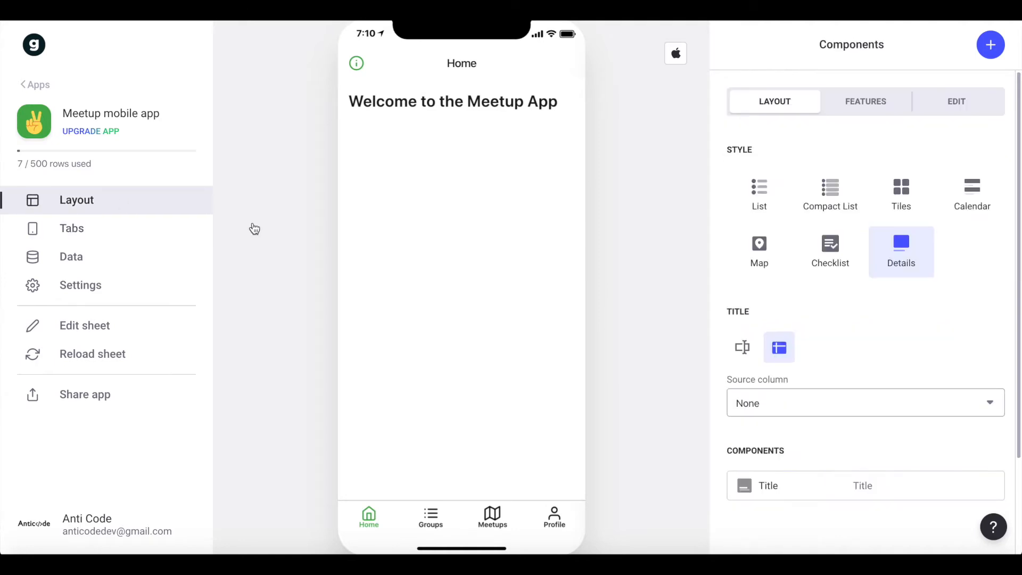
{"action": "scroll", "coordinate": [892, 302], "scroll_direction": "down", "scroll_amount": 2}
{"action": "scroll", "coordinate": [921, 342], "scroll_direction": "up", "scroll_amount": 2}
{"action": "scroll", "coordinate": [921, 342], "scroll_direction": "down", "scroll_amount": 2}
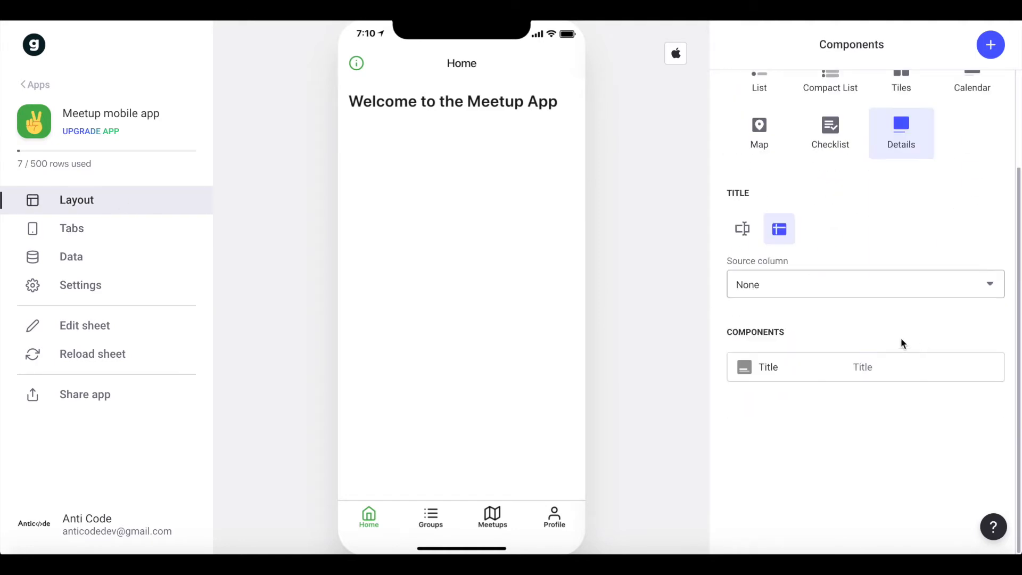
{"action": "left_click", "coordinate": [787, 371]}
{"action": "left_click", "coordinate": [93, 355]}
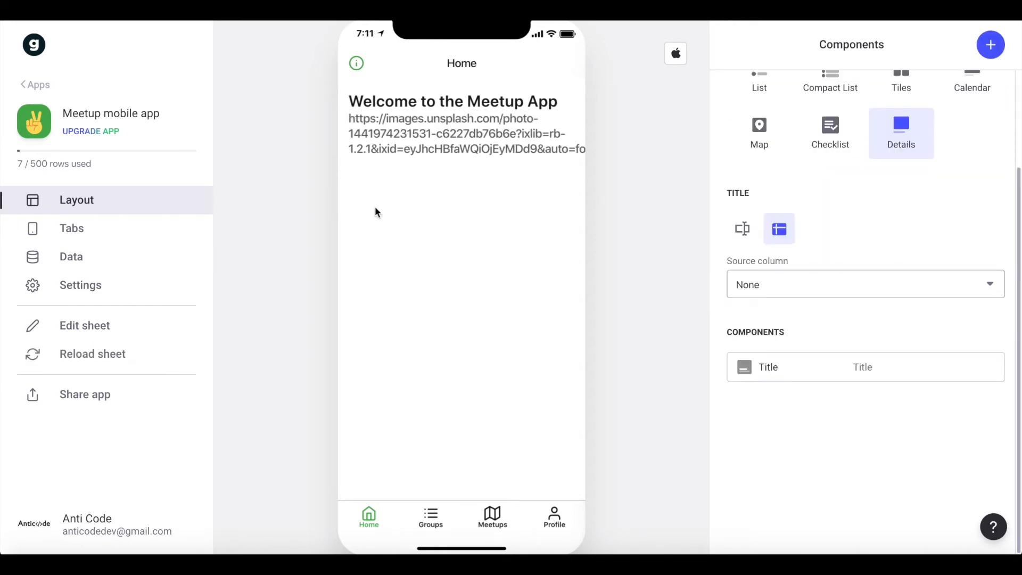
Clear the Title component's details and use the Image column as its image.
{"action": "left_click", "coordinate": [773, 364]}
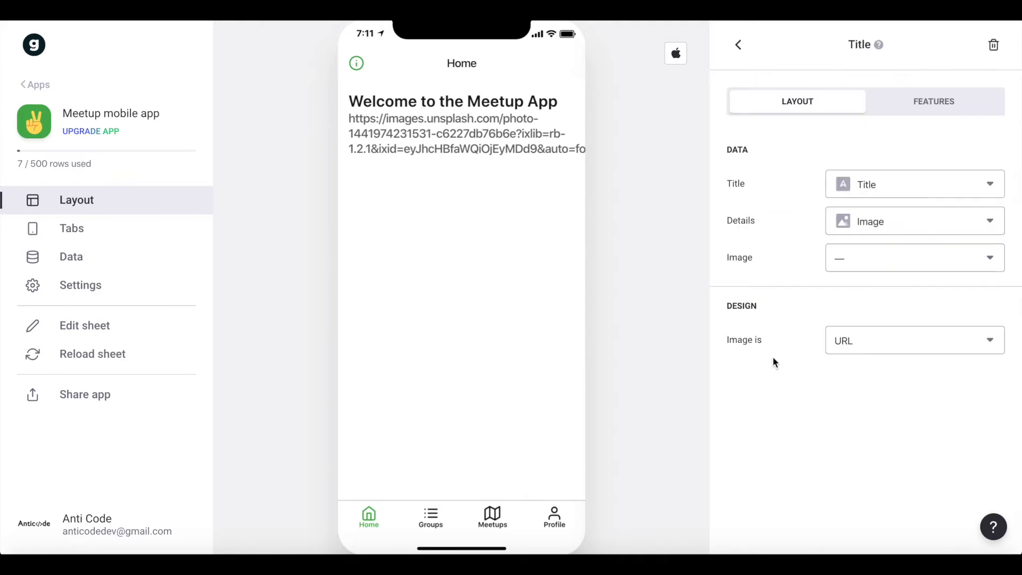
{"action": "left_click", "coordinate": [877, 222]}
{"action": "left_click", "coordinate": [839, 261]}
{"action": "left_click", "coordinate": [837, 261]}
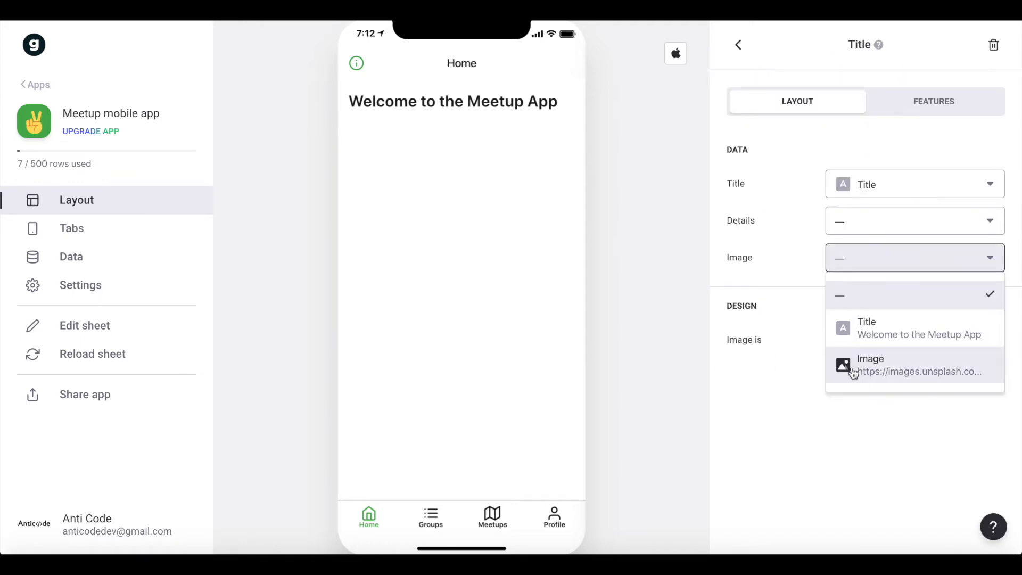
{"action": "left_click", "coordinate": [848, 365]}
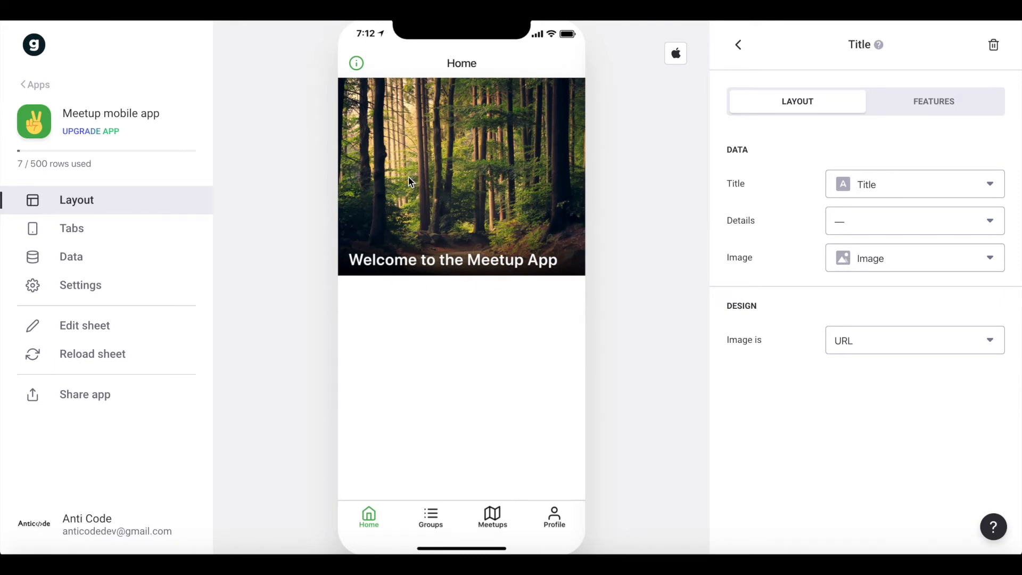
Add an Inline List component to the Home screen below the title.
{"action": "left_click", "coordinate": [738, 45]}
{"action": "scroll", "coordinate": [895, 202], "scroll_direction": "down", "scroll_amount": 2}
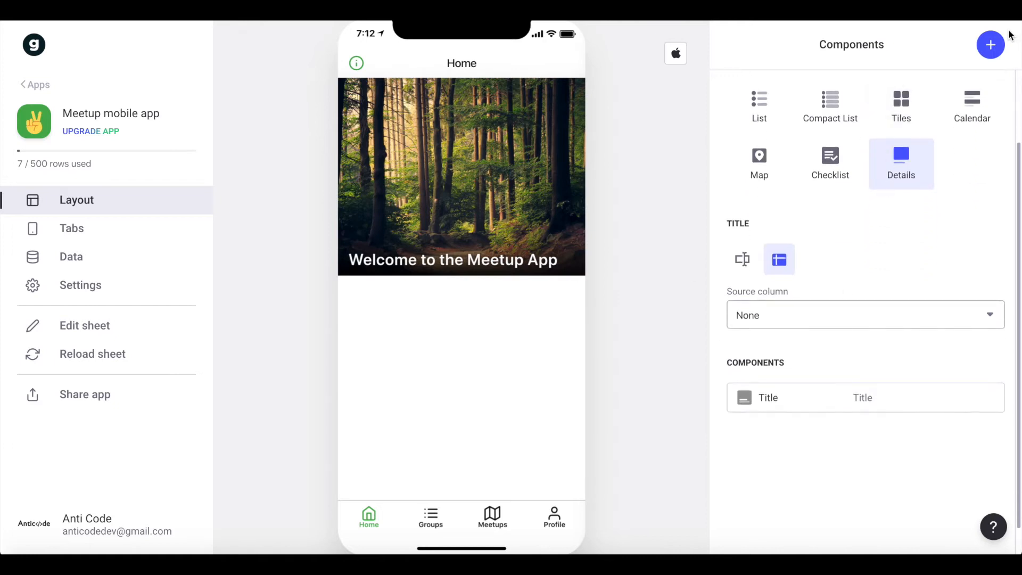
{"action": "left_click", "coordinate": [991, 45]}
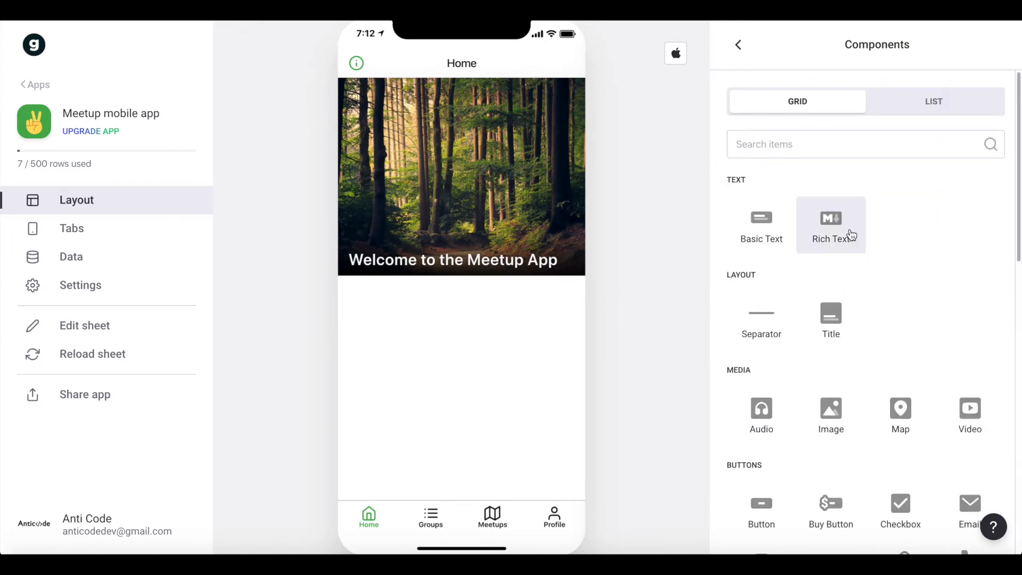
{"action": "scroll", "coordinate": [850, 230], "scroll_direction": "down", "scroll_amount": 1}
{"action": "type", "text": "lis"}
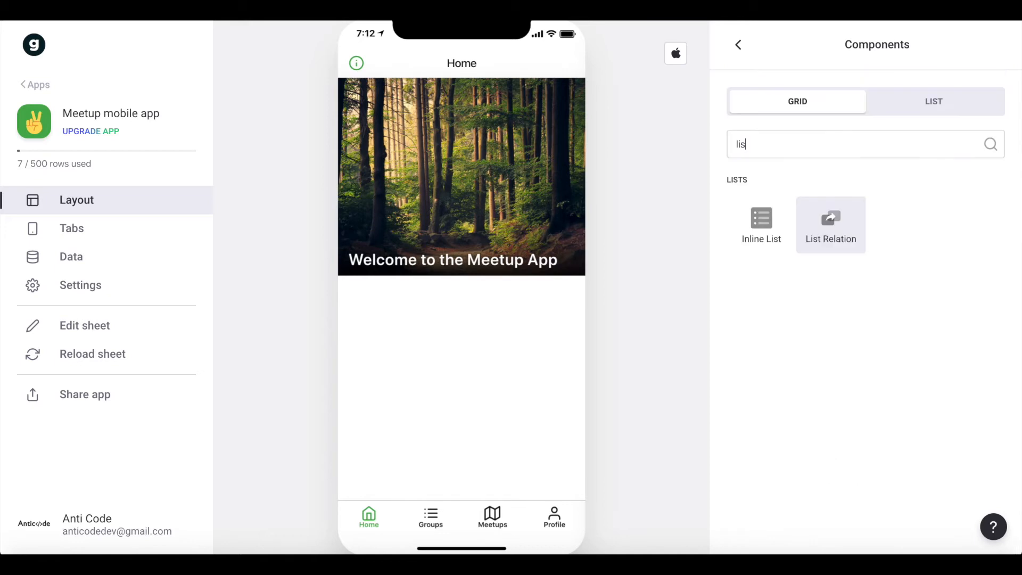
{"action": "left_click", "coordinate": [772, 235]}
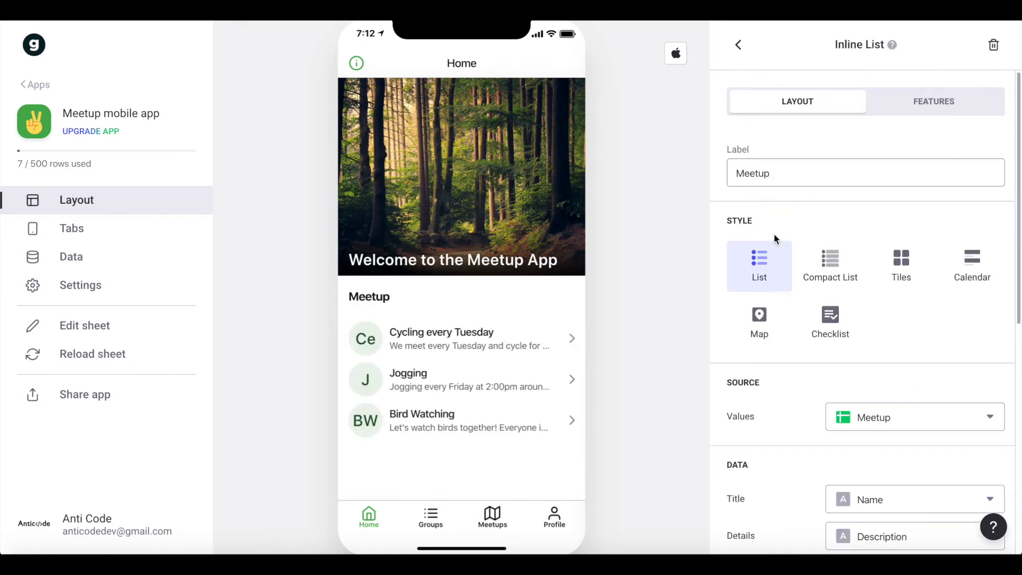
Use the Meetup sheet as the inline list's source and set its style to Tiles.
{"action": "scroll", "coordinate": [774, 234], "scroll_direction": "down", "scroll_amount": 3}
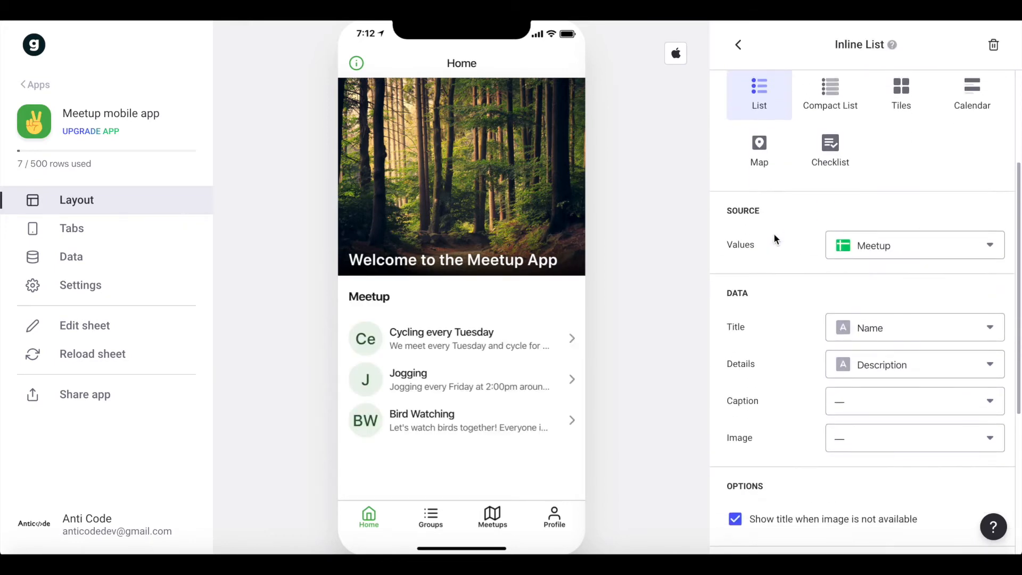
{"action": "left_click", "coordinate": [887, 258]}
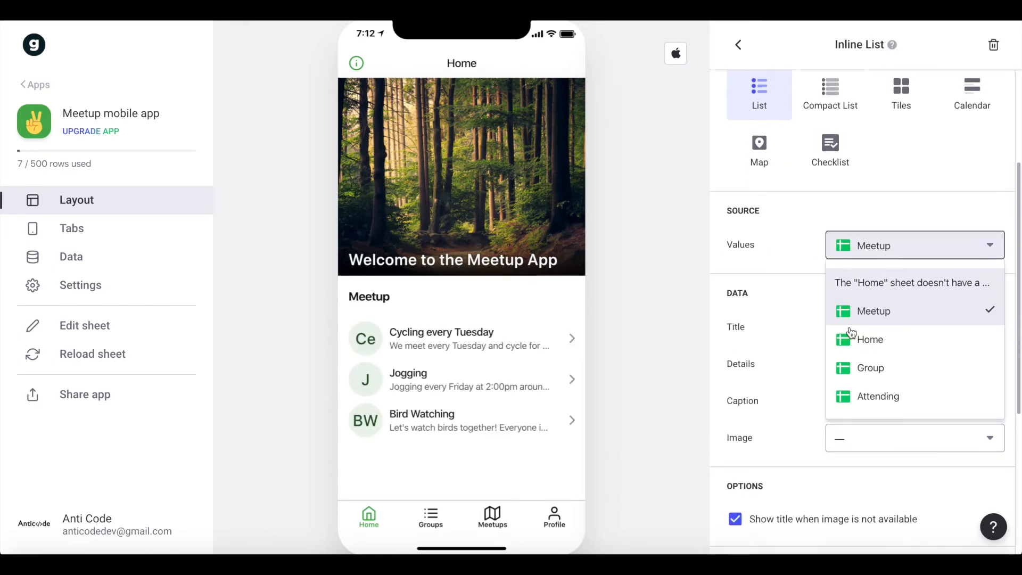
{"action": "left_click", "coordinate": [905, 318]}
{"action": "scroll", "coordinate": [872, 254], "scroll_direction": "down", "scroll_amount": 2}
{"action": "scroll", "coordinate": [793, 246], "scroll_direction": "down", "scroll_amount": 3}
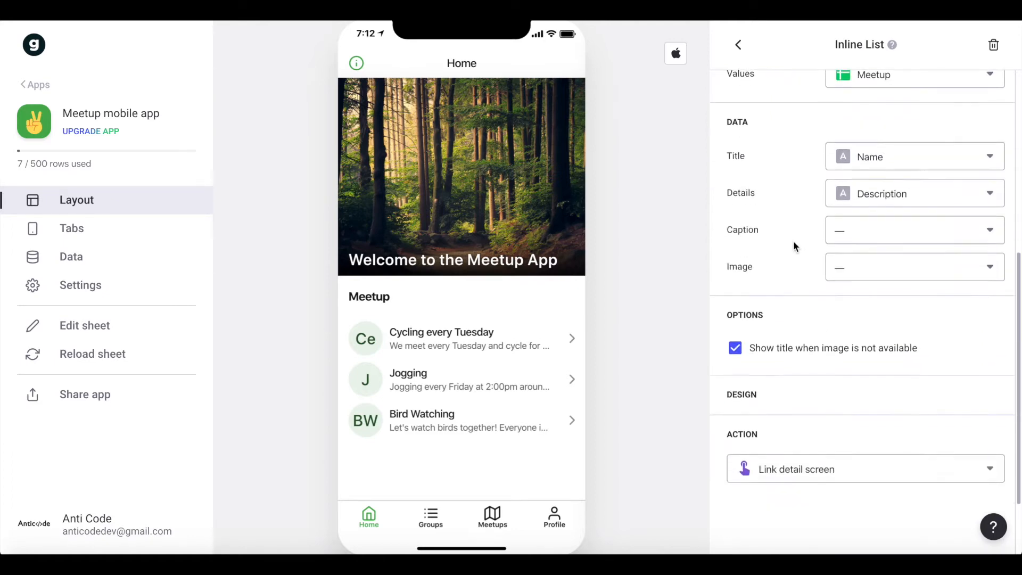
{"action": "scroll", "coordinate": [793, 247], "scroll_direction": "up", "scroll_amount": 8}
{"action": "left_click", "coordinate": [914, 270]}
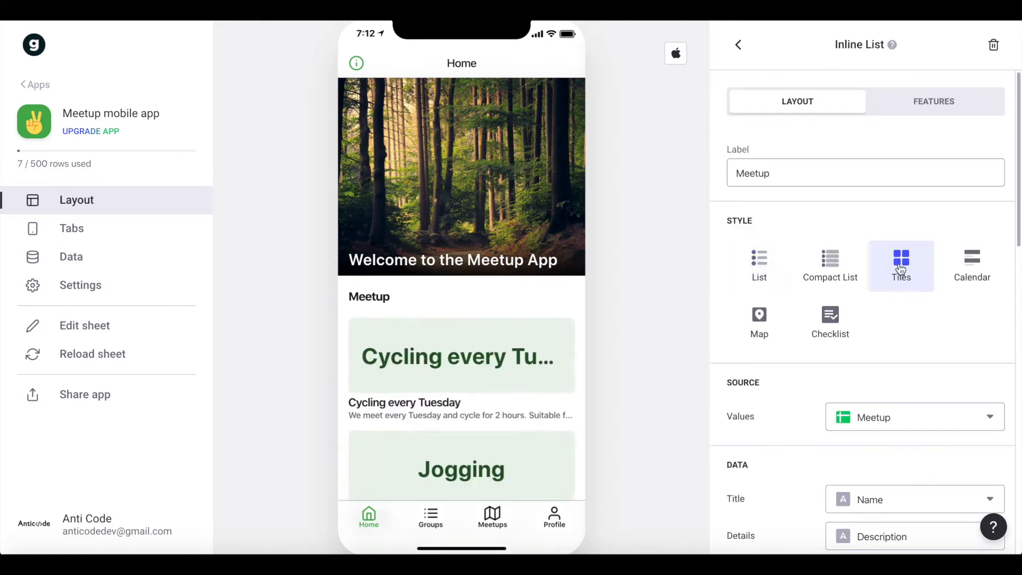
Set the Meetup tiles' orientation to horizontal and try the list in the app preview.
{"action": "scroll", "coordinate": [836, 258], "scroll_direction": "down", "scroll_amount": 10}
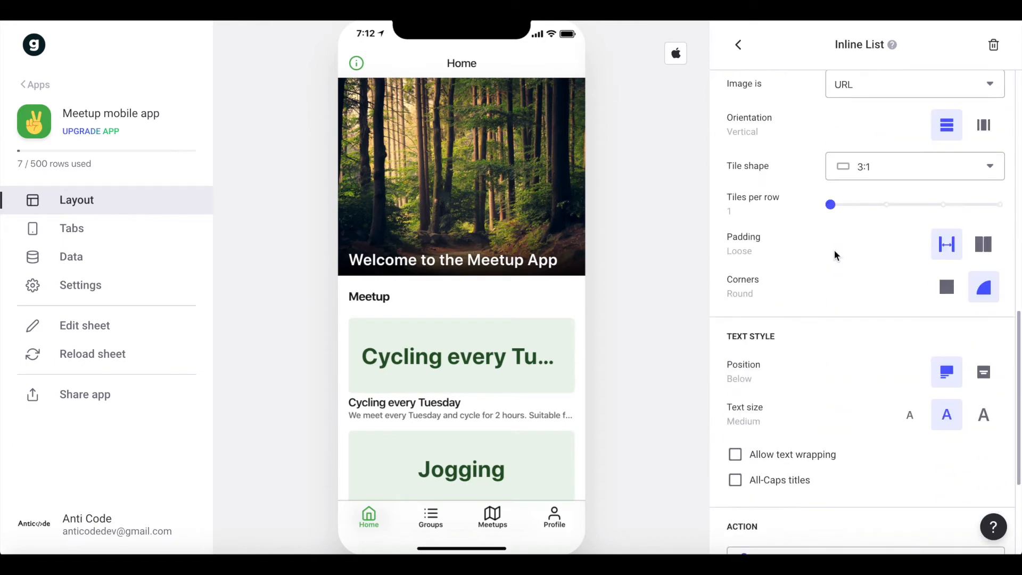
{"action": "scroll", "coordinate": [836, 257], "scroll_direction": "up", "scroll_amount": 10}
{"action": "scroll", "coordinate": [835, 257], "scroll_direction": "down", "scroll_amount": 7}
{"action": "scroll", "coordinate": [836, 257], "scroll_direction": "down", "scroll_amount": 2}
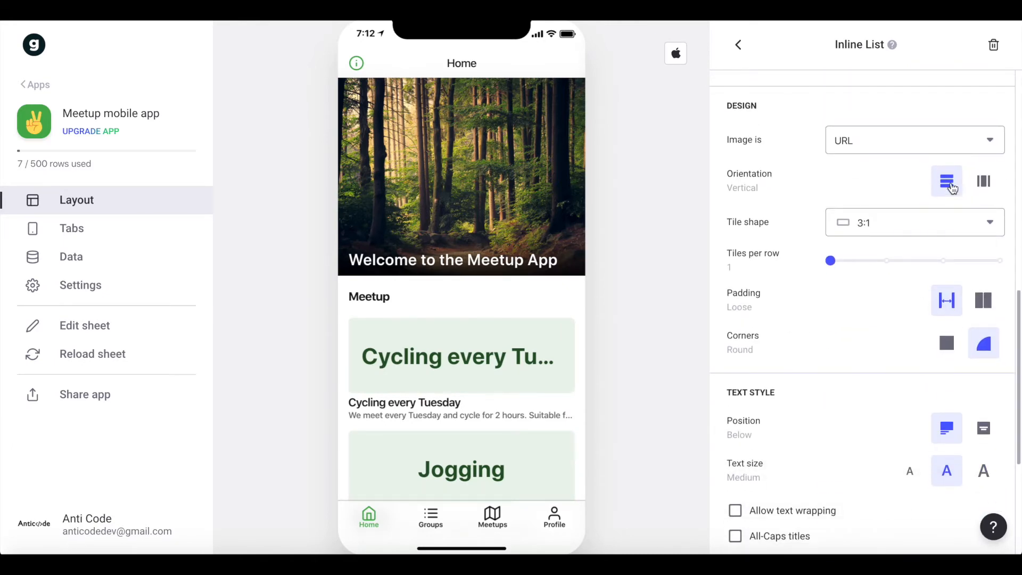
{"action": "left_click", "coordinate": [986, 187]}
{"action": "mouse_move", "coordinate": [521, 370]}
{"action": "left_mouse_down"}
{"action": "mouse_move", "coordinate": [375, 369]}
{"action": "mouse_move", "coordinate": [526, 366]}
{"action": "left_mouse_up"}
Rename the inline list's label to Latest Meetups.
{"action": "scroll", "coordinate": [917, 378], "scroll_direction": "up", "scroll_amount": 10}
{"action": "scroll", "coordinate": [866, 392], "scroll_direction": "down", "scroll_amount": 3}
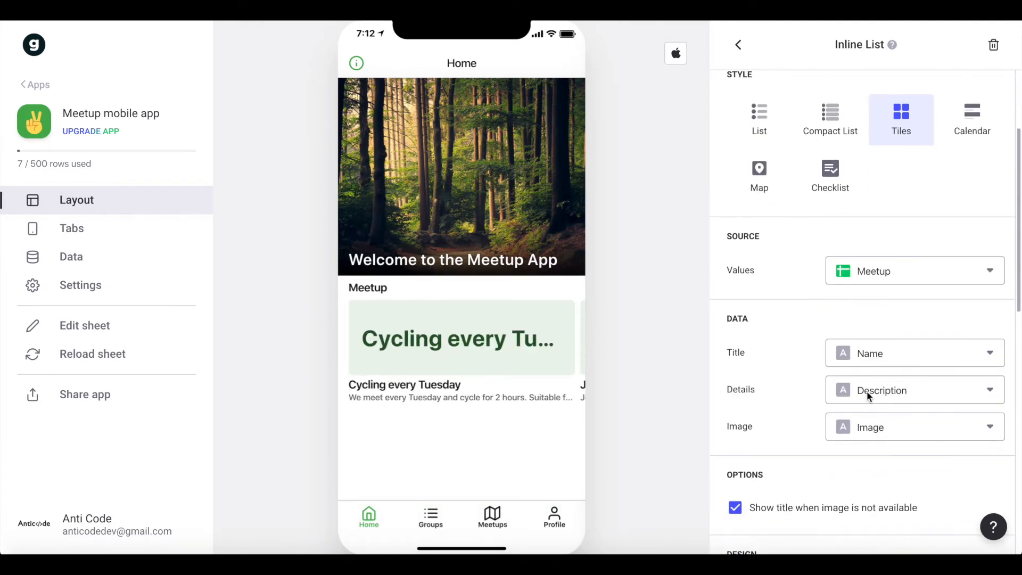
{"action": "scroll", "coordinate": [910, 288], "scroll_direction": "up", "scroll_amount": 3}
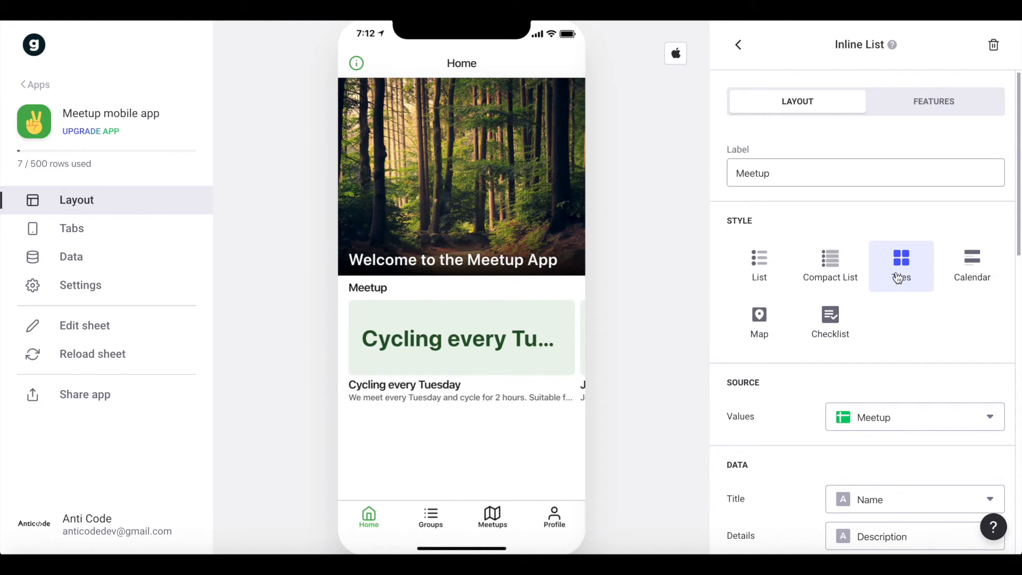
{"action": "double_click", "coordinate": [809, 173]}
{"action": "type", "text": "Latest"}
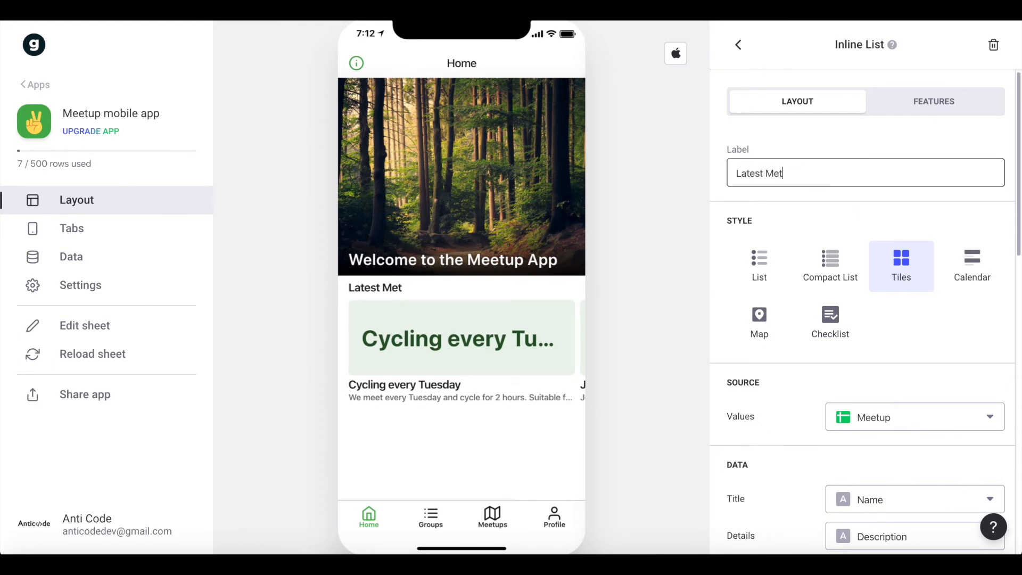
{"action": "type", "text": " Meetups"}
Show the Location column as the Latest Meetups tiles' details and keep the Image column as their image.
{"action": "scroll", "coordinate": [771, 256], "scroll_direction": "down", "scroll_amount": 5}
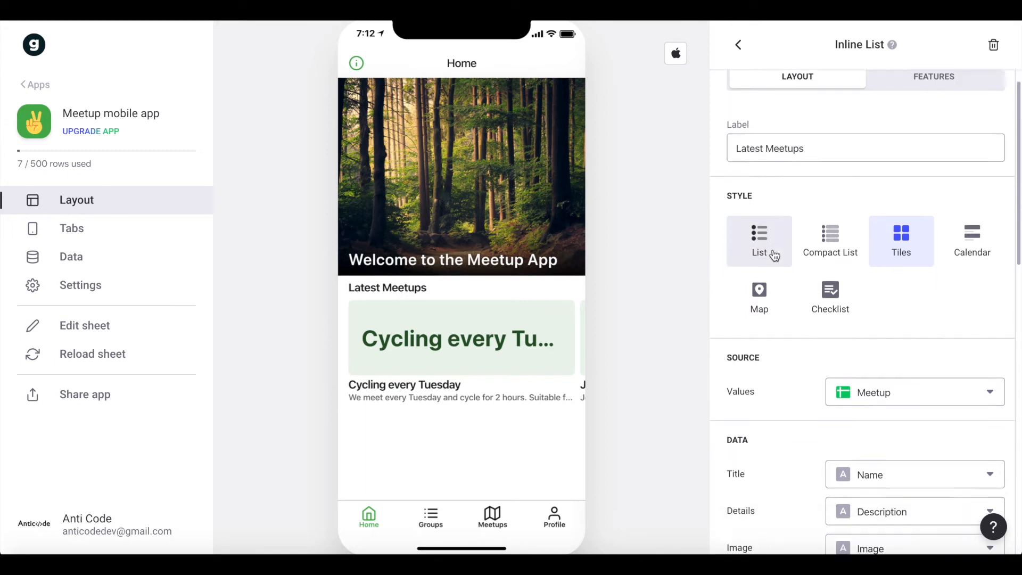
{"action": "left_click", "coordinate": [899, 260]}
{"action": "left_click", "coordinate": [819, 302]}
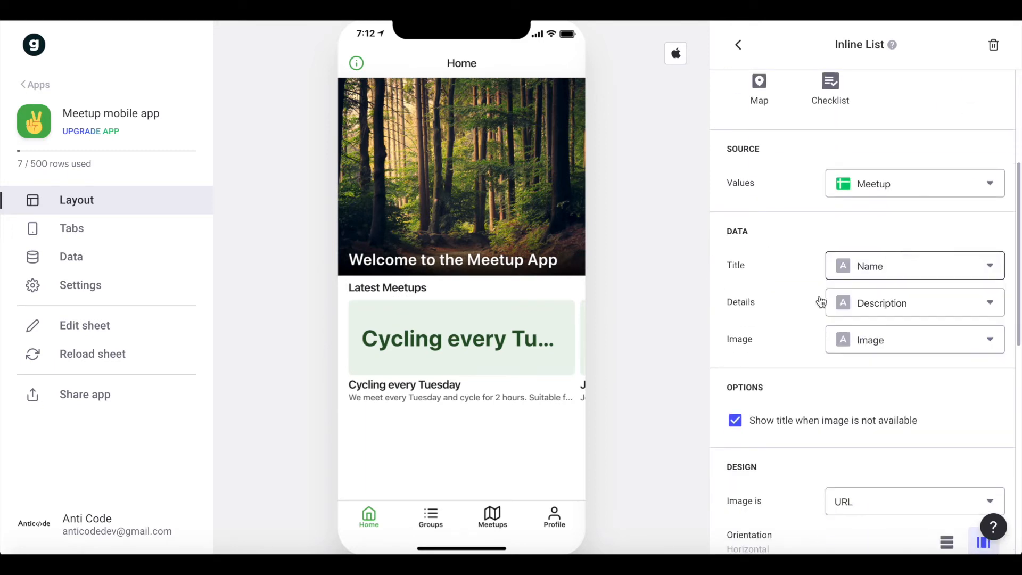
{"action": "left_click", "coordinate": [890, 314]}
{"action": "left_click", "coordinate": [896, 397]}
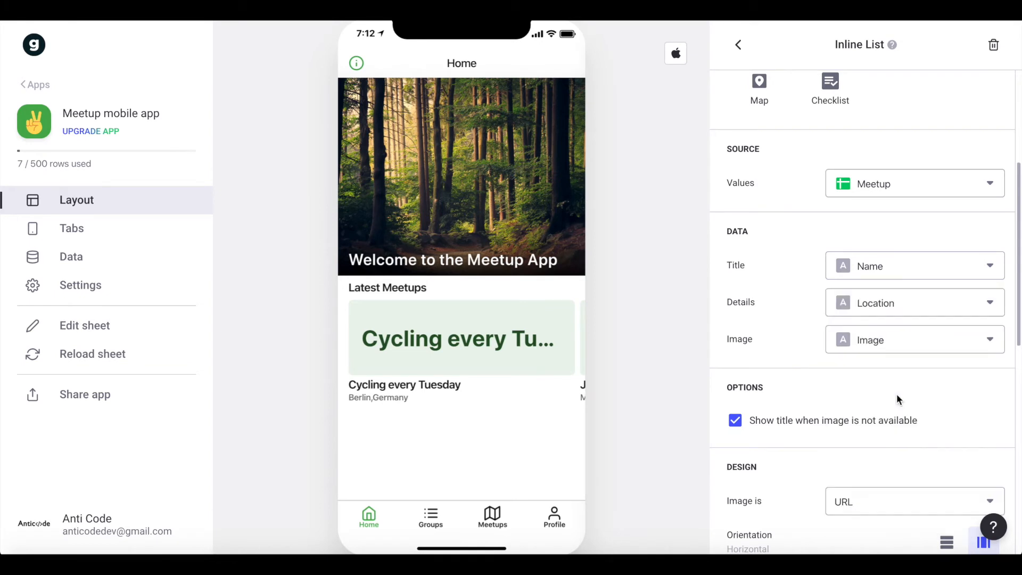
{"action": "left_click", "coordinate": [892, 341]}
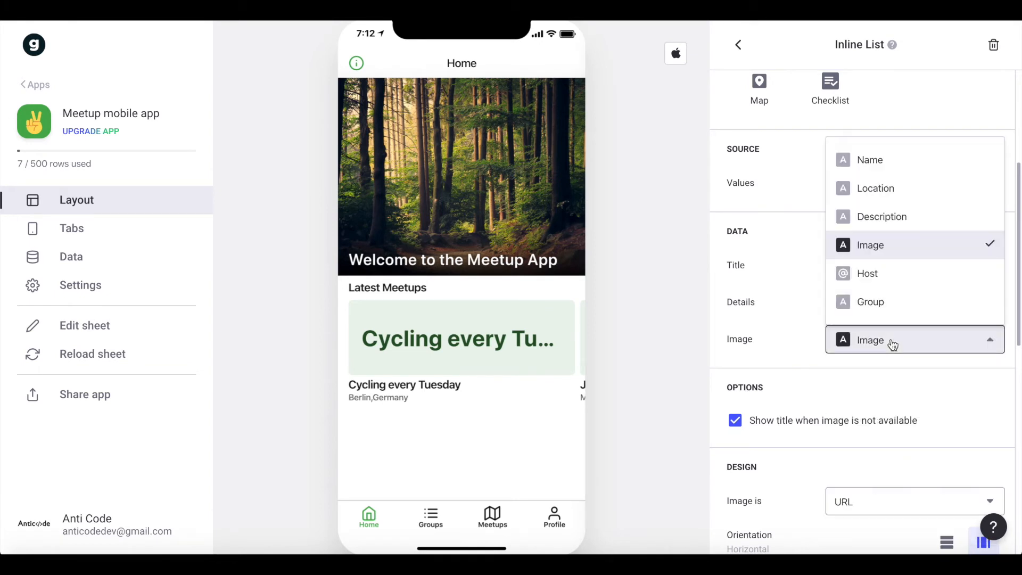
{"action": "left_click", "coordinate": [870, 252]}
Browse the Latest Meetups tiles in the app preview to check their names, locations and images.
{"action": "left_click", "coordinate": [23, 530]}
{"action": "left_click_drag", "start_coordinate": [455, 49], "coordinate": [777, 73]}
{"action": "left_click_drag", "start_coordinate": [792, 117], "coordinate": [524, 340]}
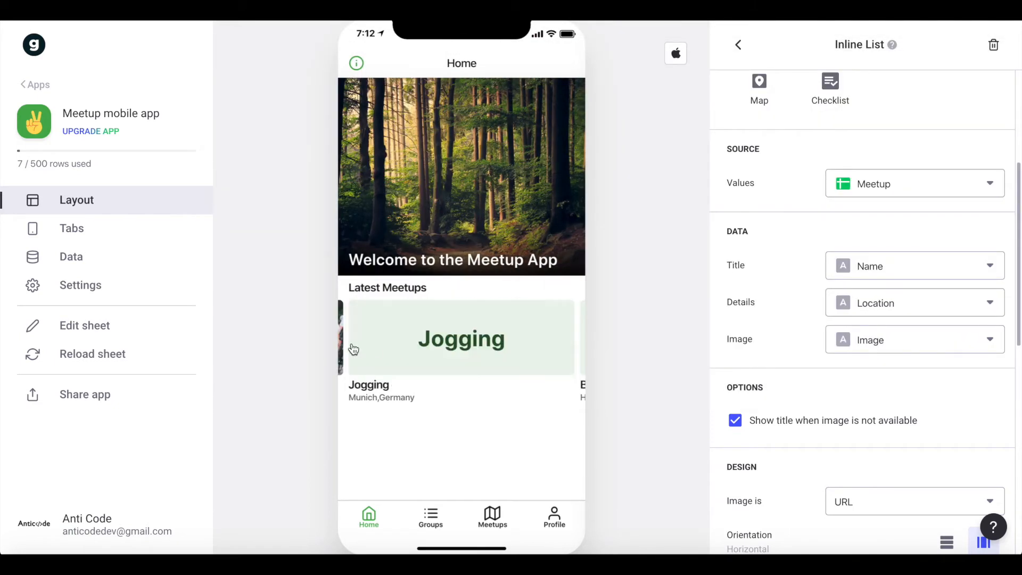
{"action": "left_click", "coordinate": [35, 530]}
{"action": "left_click_drag", "start_coordinate": [788, 120], "coordinate": [440, 321]}
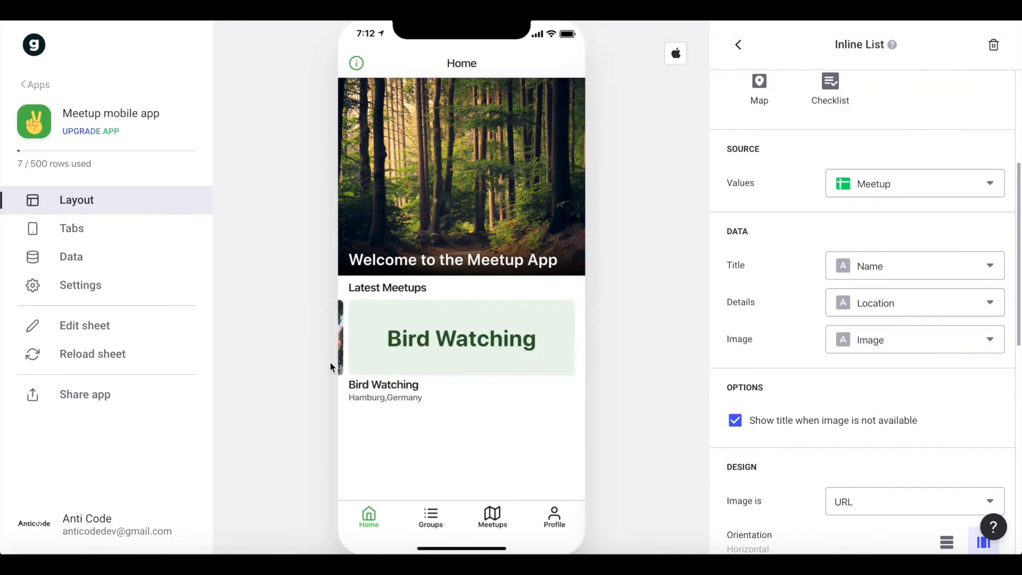
{"action": "left_click", "coordinate": [59, 549]}
{"action": "left_click_drag", "start_coordinate": [867, 121], "coordinate": [465, 323]}
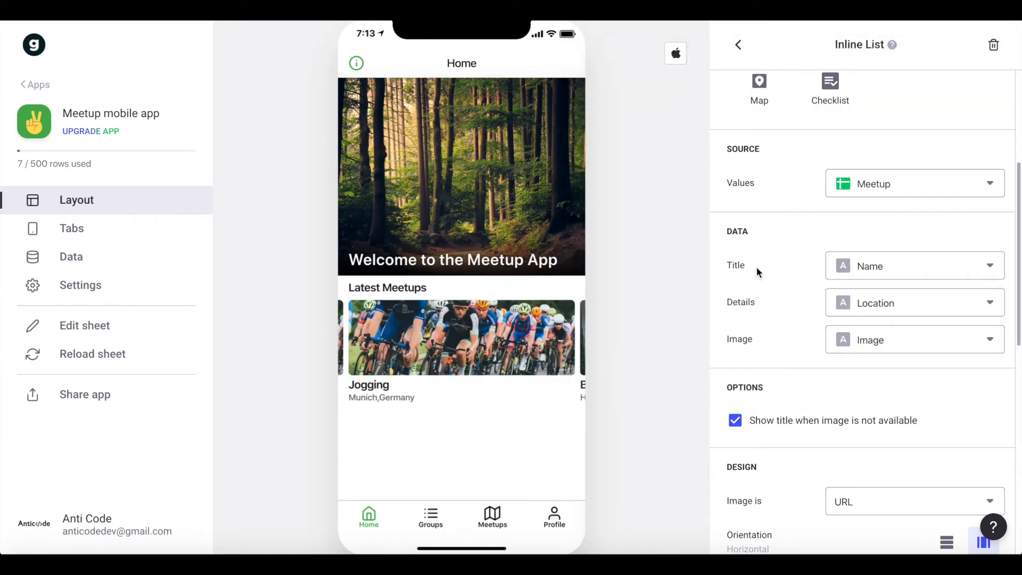
Try the 3:2 tile shape on the Latest Meetups list and return it to 3:1.
{"action": "scroll", "coordinate": [773, 136], "scroll_direction": "up", "scroll_amount": 5}
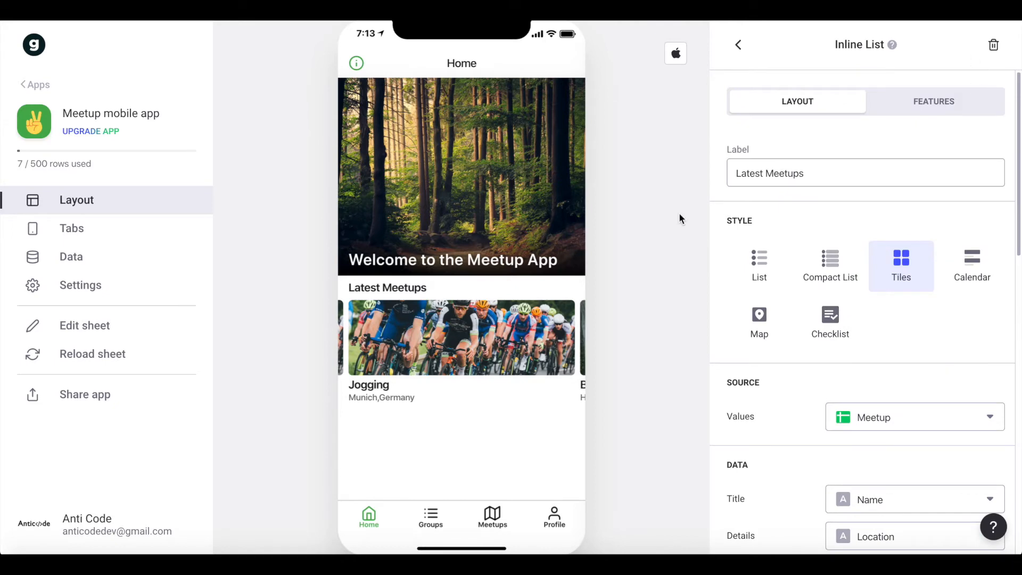
{"action": "scroll", "coordinate": [895, 197], "scroll_direction": "down", "scroll_amount": 6}
{"action": "scroll", "coordinate": [896, 196], "scroll_direction": "down", "scroll_amount": 3}
{"action": "scroll", "coordinate": [917, 244], "scroll_direction": "down", "scroll_amount": 5}
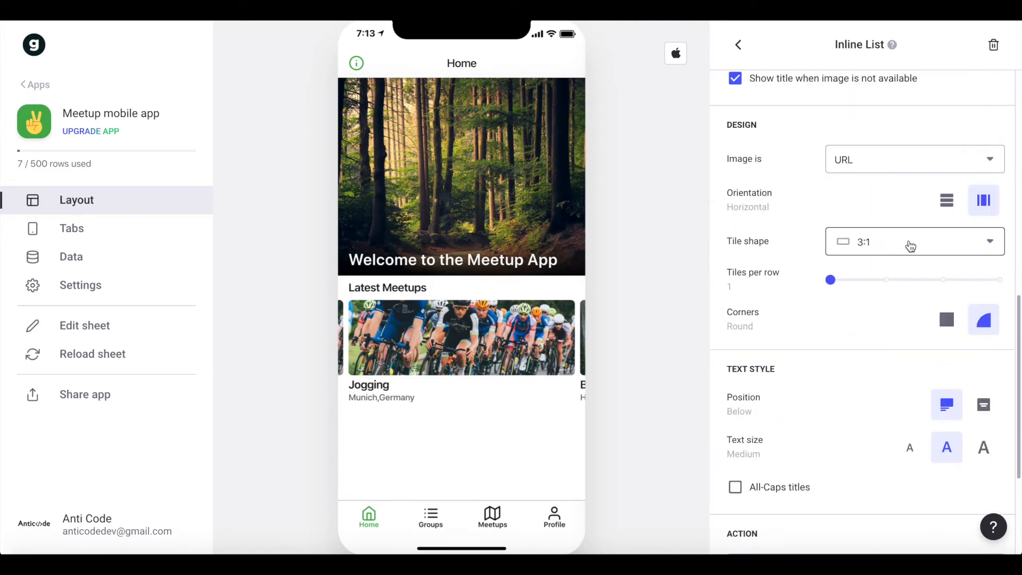
{"action": "left_click", "coordinate": [915, 243]}
{"action": "left_click", "coordinate": [870, 343]}
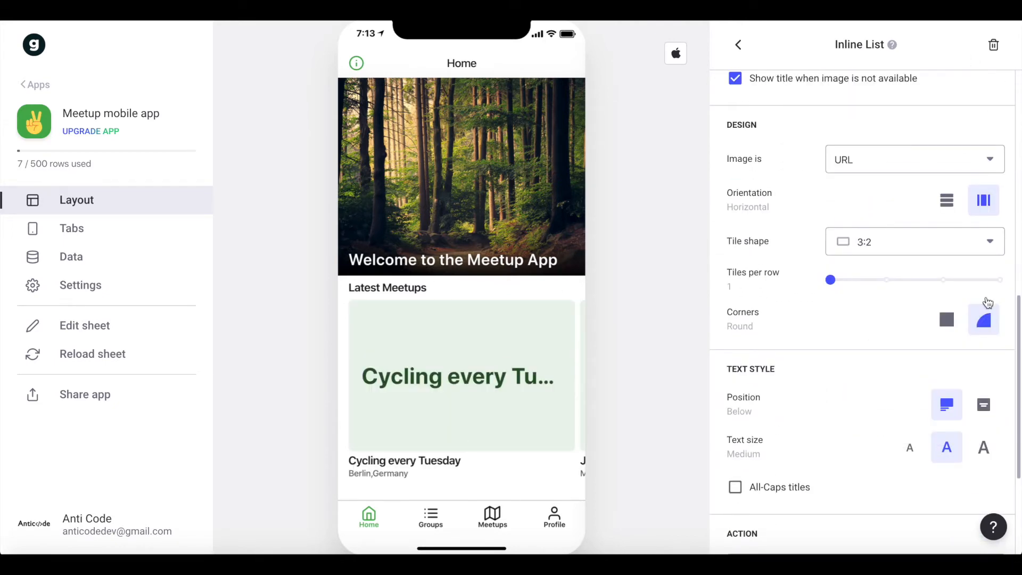
{"action": "left_click", "coordinate": [870, 252]}
{"action": "left_click", "coordinate": [868, 317]}
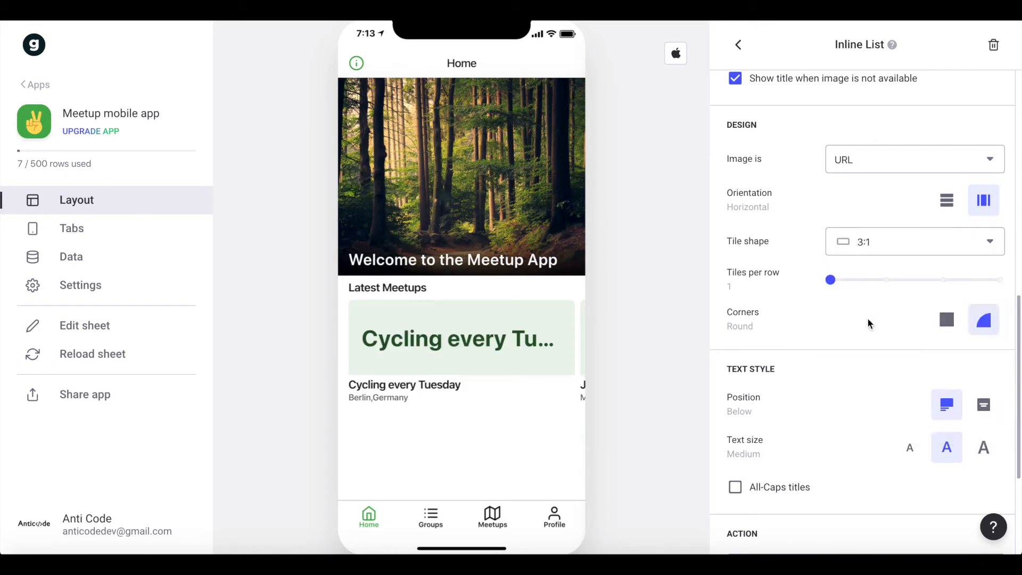
Review the Latest Meetups list's text style and action settings and swipe through its tiles in the preview.
{"action": "scroll", "coordinate": [873, 319], "scroll_direction": "down", "scroll_amount": 2}
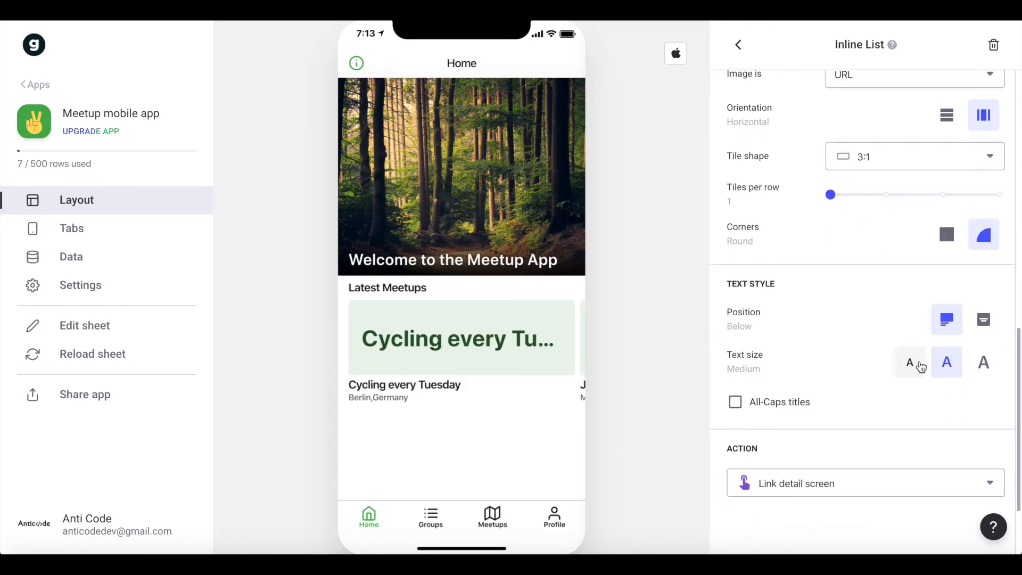
{"action": "scroll", "coordinate": [912, 362], "scroll_direction": "down", "scroll_amount": 1}
{"action": "left_click_drag", "start_coordinate": [569, 366], "coordinate": [406, 355]}
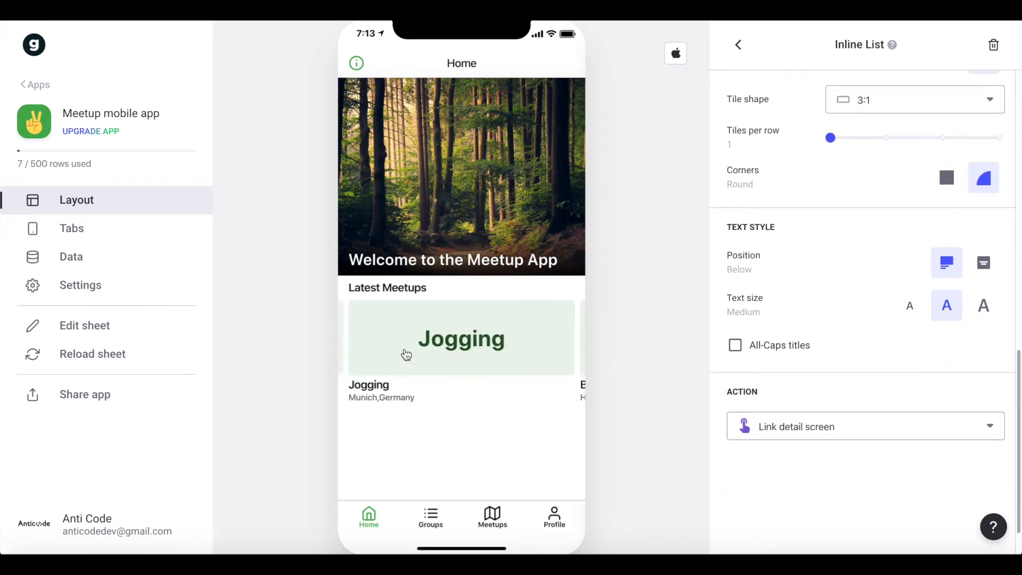
{"action": "left_click_drag", "start_coordinate": [515, 357], "coordinate": [334, 357]}
{"action": "left_click_drag", "start_coordinate": [456, 346], "coordinate": [649, 352]}
{"action": "scroll", "coordinate": [990, 90], "scroll_direction": "up", "scroll_amount": 10}
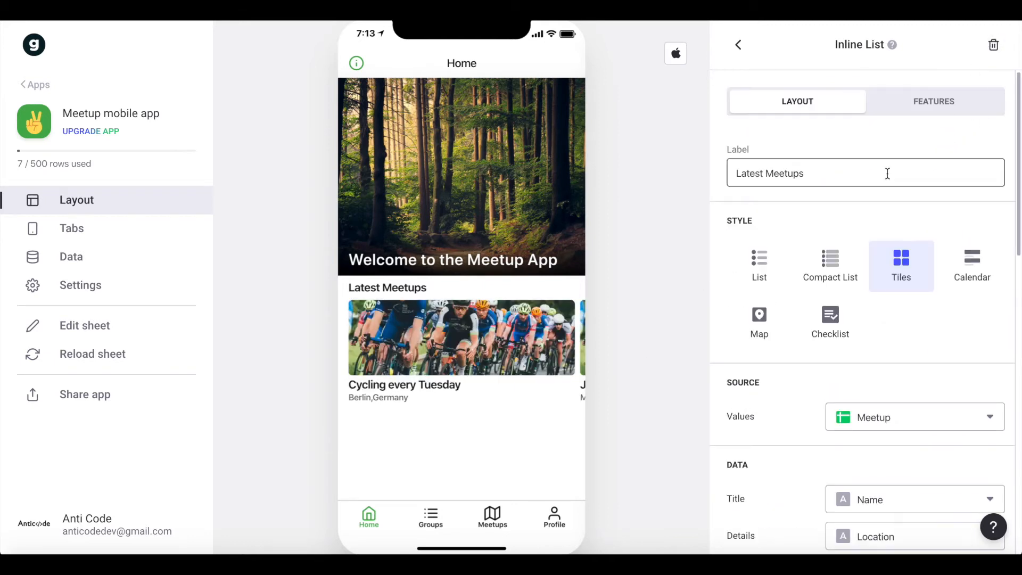
Add a Separator component to the Home screen below the Latest Meetups list.
{"action": "left_click", "coordinate": [738, 44]}
{"action": "left_click", "coordinate": [989, 44]}
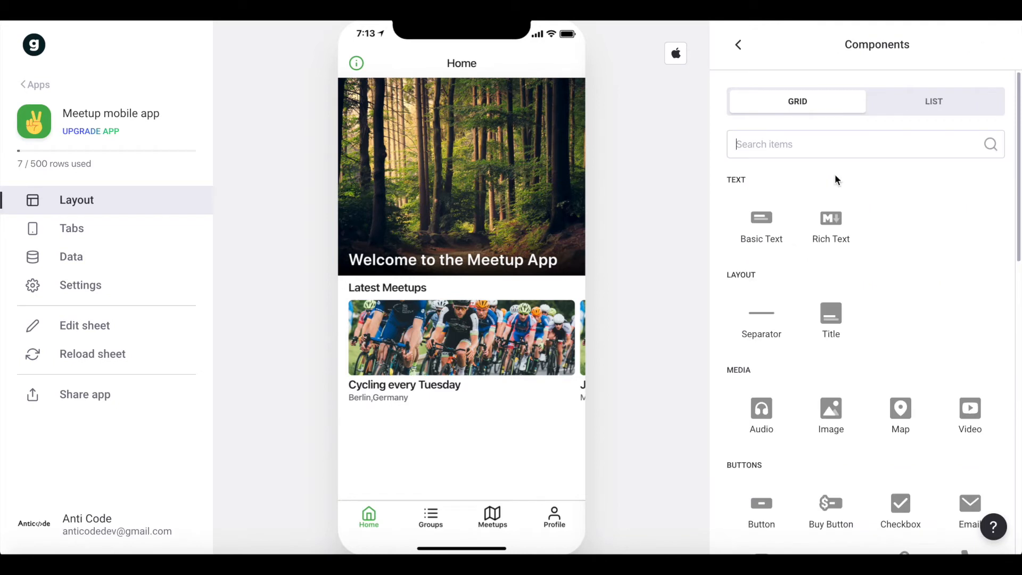
{"action": "left_click", "coordinate": [761, 319]}
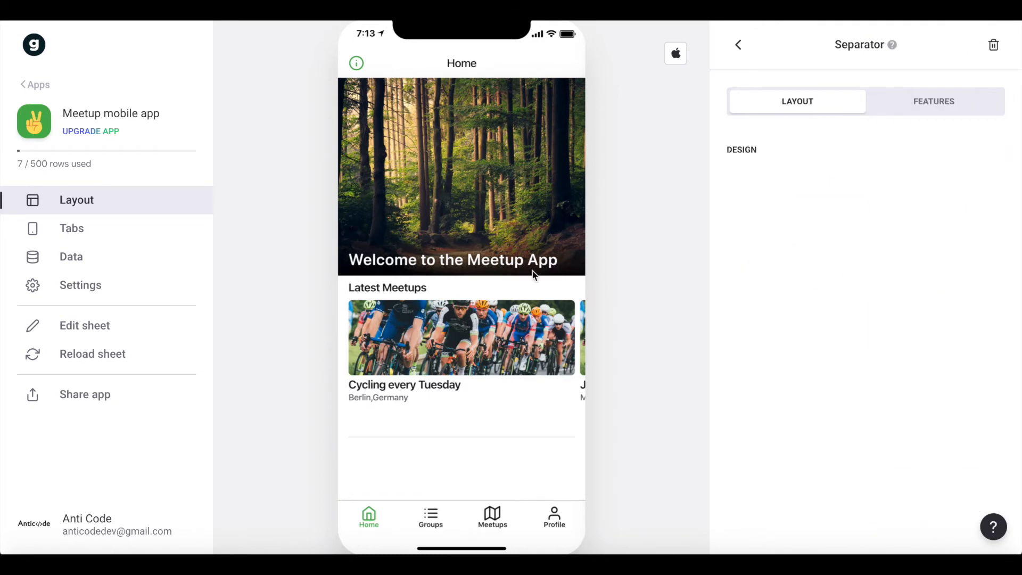
{"action": "left_click", "coordinate": [739, 45]}
Add a second Inline List component below the separator on the Home screen.
{"action": "left_click", "coordinate": [989, 44]}
{"action": "type", "text": "ö"}
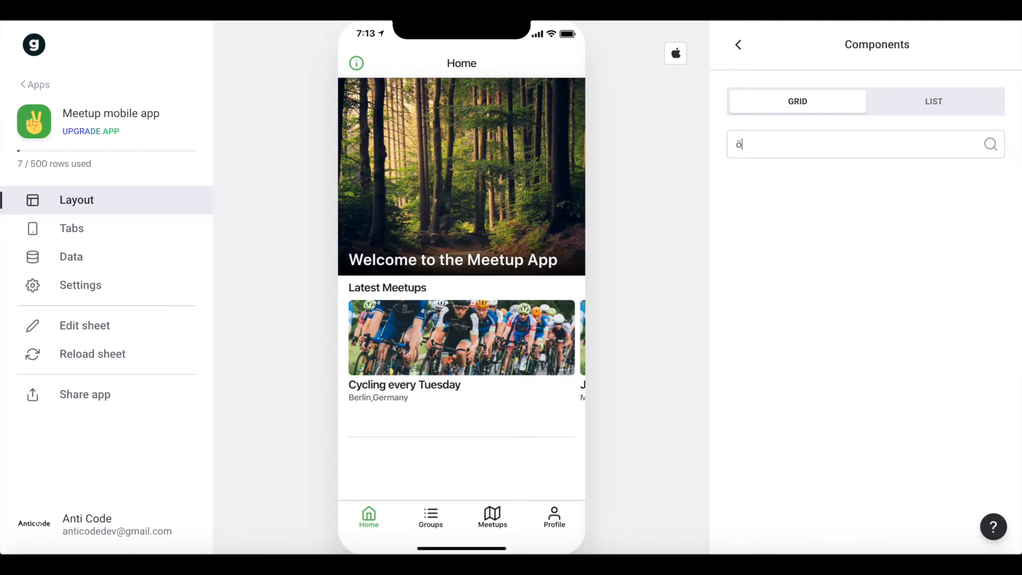
{"action": "key", "text": "BackSpace"}
{"action": "type", "text": "s"}
{"action": "scroll", "coordinate": [814, 372], "scroll_direction": "down", "scroll_amount": 3}
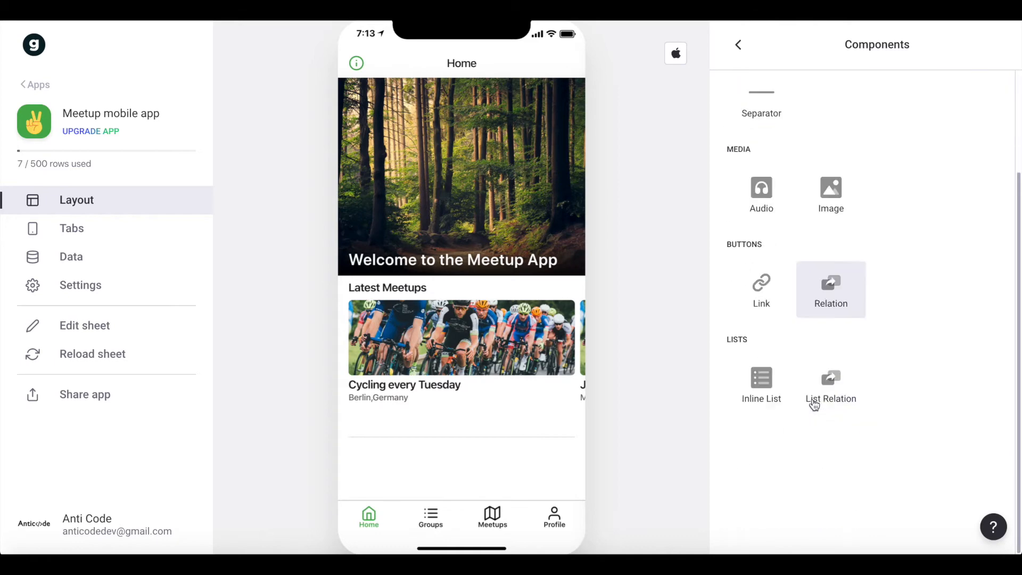
{"action": "left_click", "coordinate": [768, 396]}
Label the new inline list Groups and use the Group sheet as its source.
{"action": "double_click", "coordinate": [839, 170]}
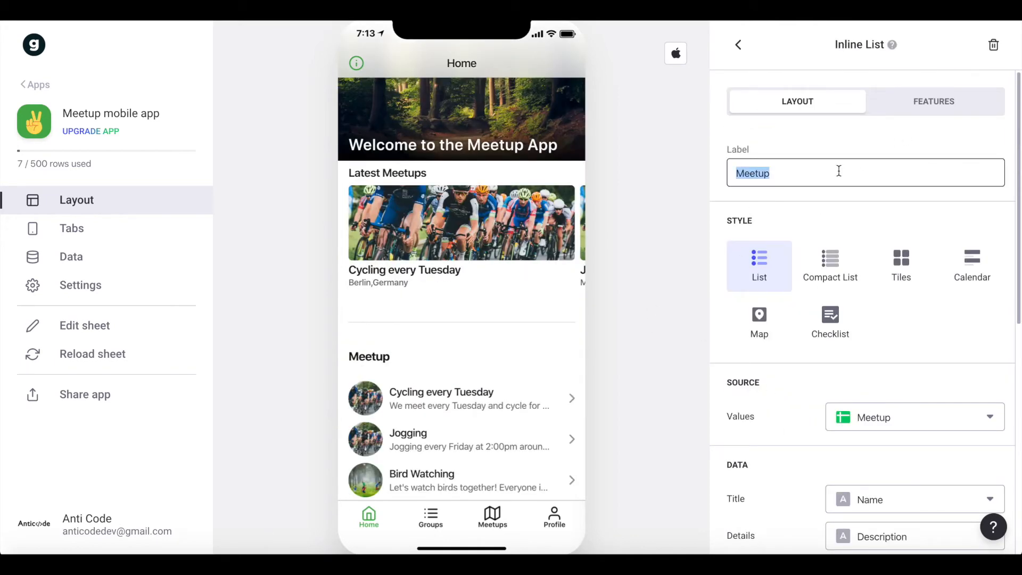
{"action": "type", "text": "Groups"}
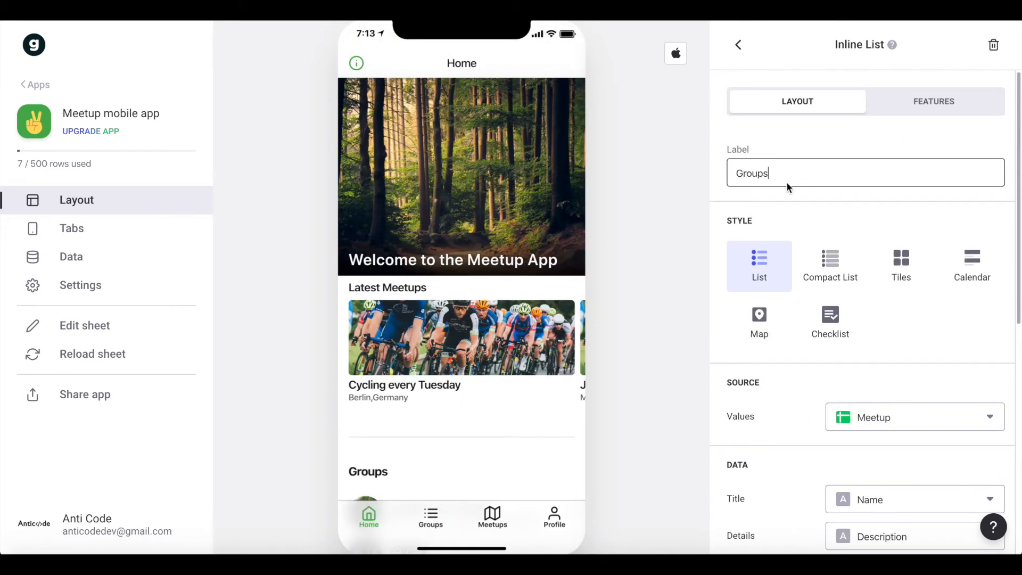
{"action": "scroll", "coordinate": [979, 184], "scroll_direction": "down", "scroll_amount": 2}
{"action": "scroll", "coordinate": [934, 234], "scroll_direction": "down", "scroll_amount": 2}
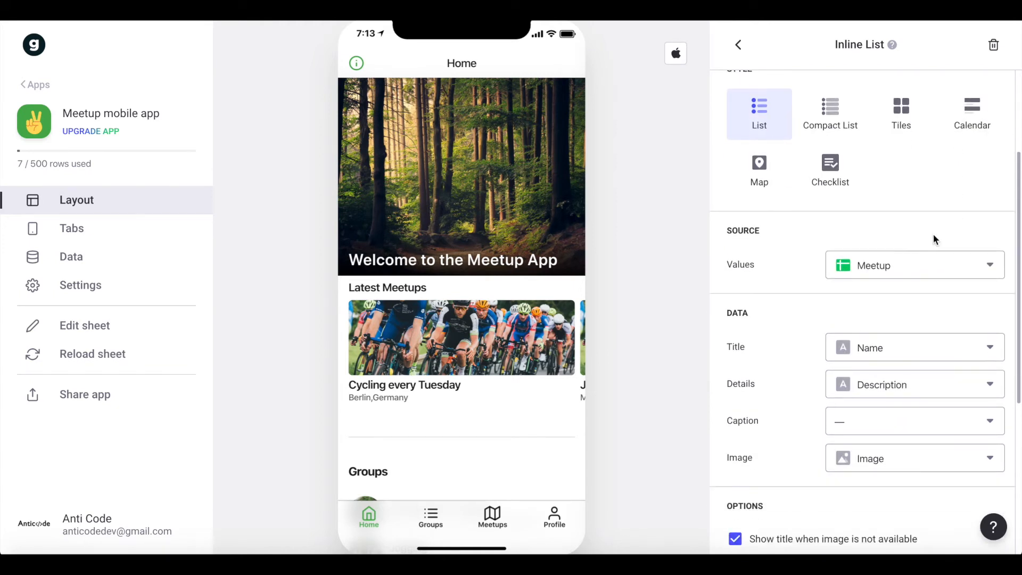
{"action": "left_click", "coordinate": [865, 268]}
{"action": "left_click", "coordinate": [874, 388]}
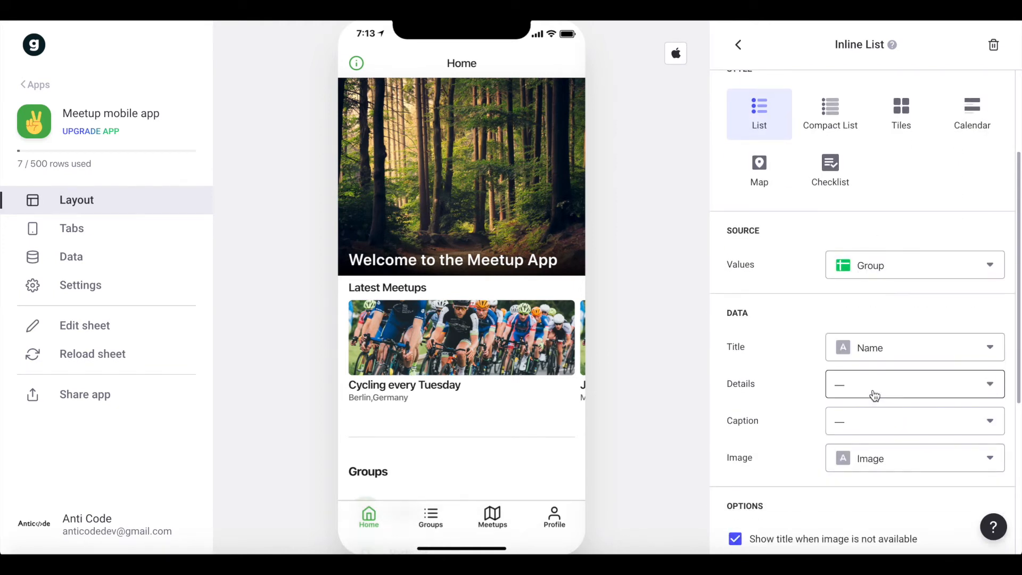
{"action": "scroll", "coordinate": [874, 395], "scroll_direction": "down", "scroll_amount": 2}
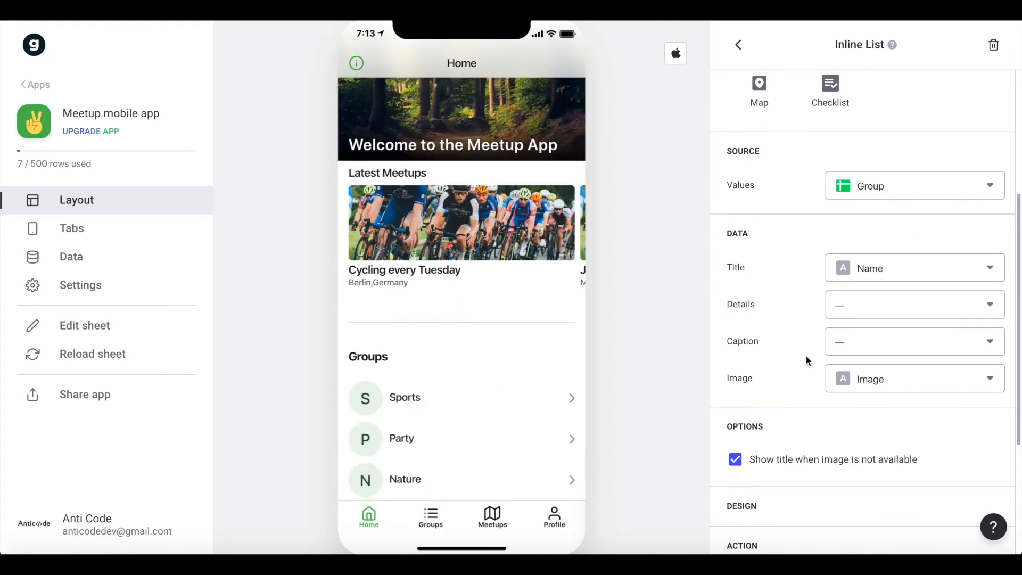
Set the Groups list's style to Tiles with a horizontal orientation.
{"action": "scroll", "coordinate": [905, 306], "scroll_direction": "up", "scroll_amount": 3}
{"action": "left_click", "coordinate": [901, 184]}
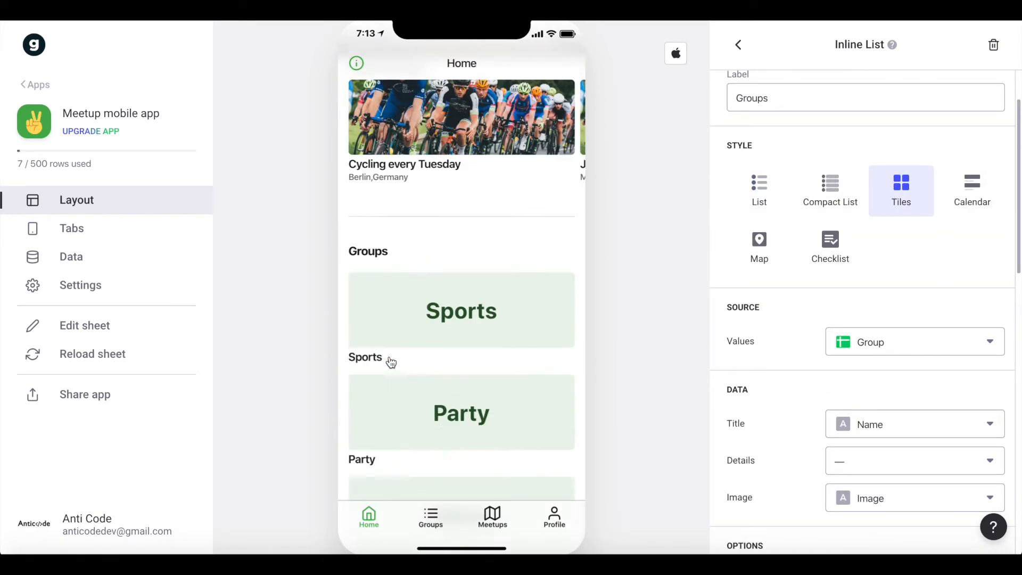
{"action": "scroll", "coordinate": [972, 365], "scroll_direction": "down", "scroll_amount": 1}
{"action": "scroll", "coordinate": [926, 245], "scroll_direction": "up", "scroll_amount": 1}
{"action": "scroll", "coordinate": [926, 245], "scroll_direction": "down", "scroll_amount": 5}
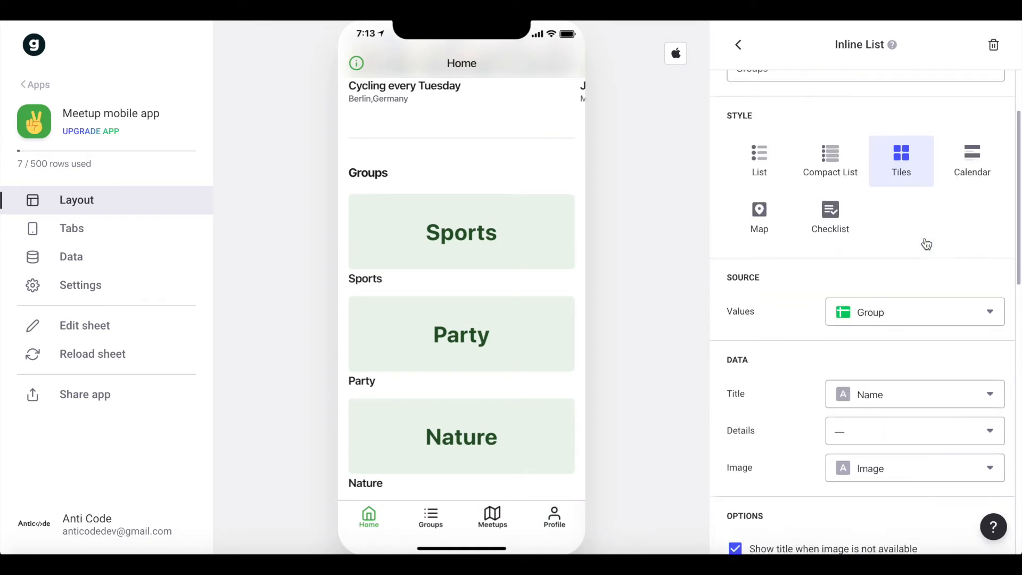
{"action": "left_click", "coordinate": [981, 471]}
{"action": "scroll", "coordinate": [946, 406], "scroll_direction": "down", "scroll_amount": 6}
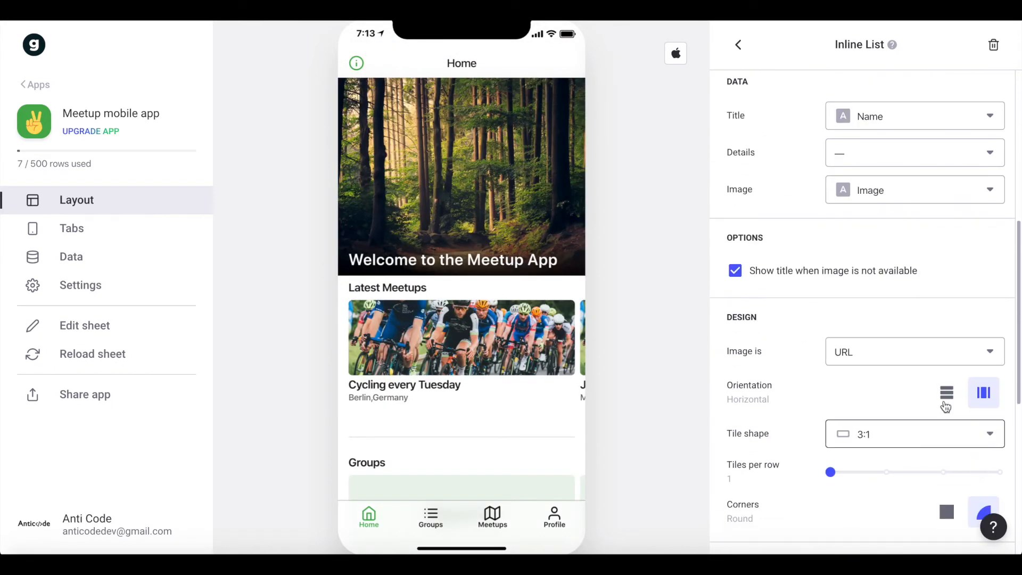
{"action": "scroll", "coordinate": [892, 266], "scroll_direction": "down", "scroll_amount": 2}
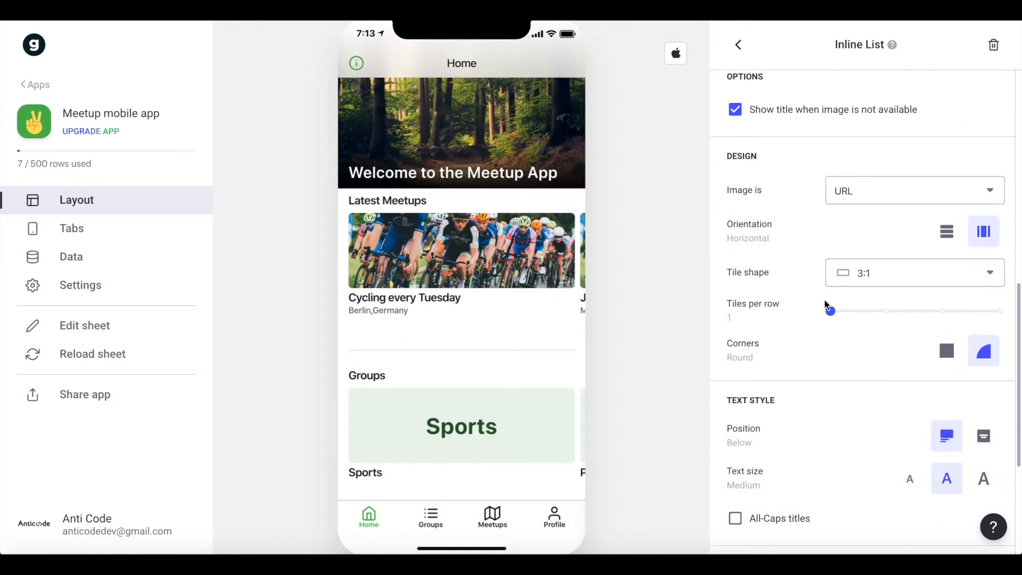
Try the Square tile shape for the Groups list and settle on 4:3.
{"action": "left_click", "coordinate": [892, 259]}
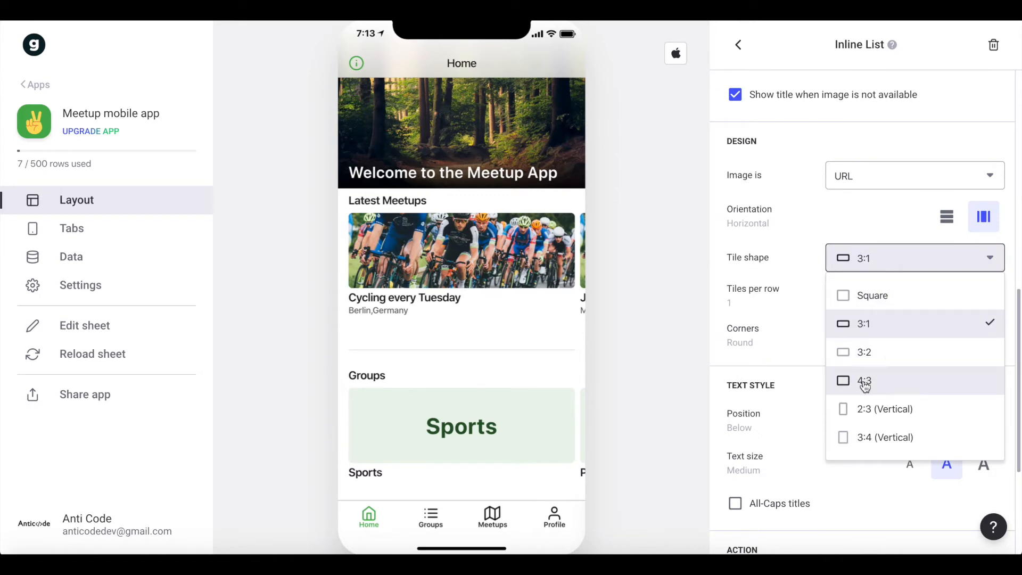
{"action": "left_click", "coordinate": [894, 289]}
{"action": "left_click", "coordinate": [931, 258]}
{"action": "left_click", "coordinate": [883, 376]}
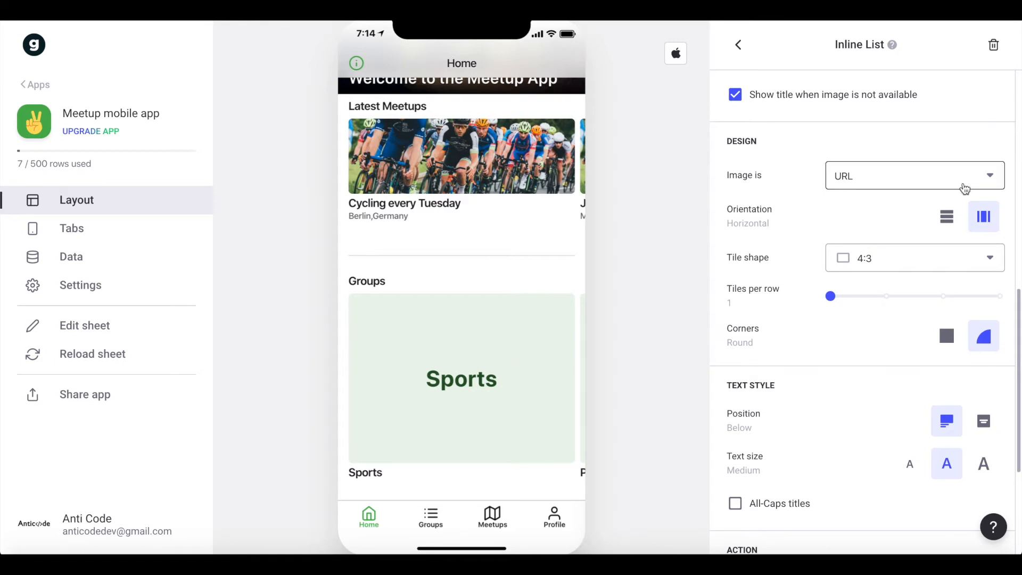
Overlay the text on the Groups tiles and align it to the bottom left.
{"action": "scroll", "coordinate": [974, 468], "scroll_direction": "down", "scroll_amount": 1}
{"action": "left_click", "coordinate": [983, 372]}
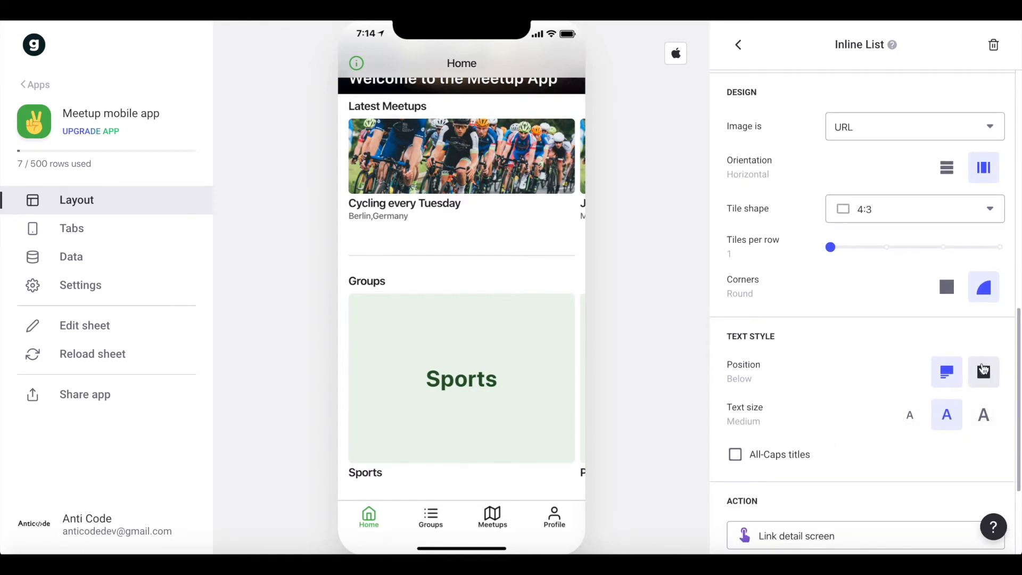
{"action": "scroll", "coordinate": [854, 281], "scroll_direction": "down", "scroll_amount": 4}
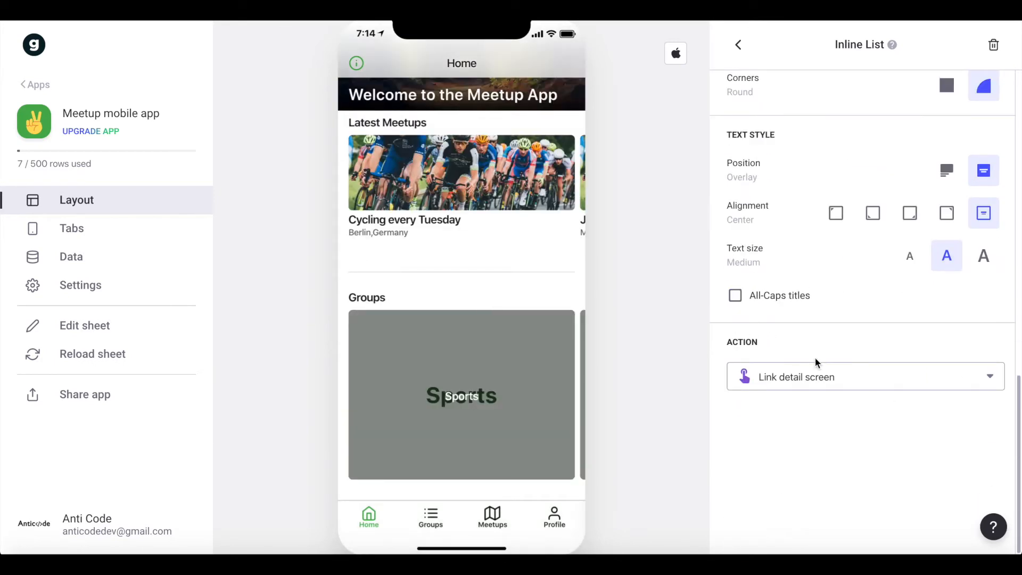
{"action": "left_click", "coordinate": [873, 213]}
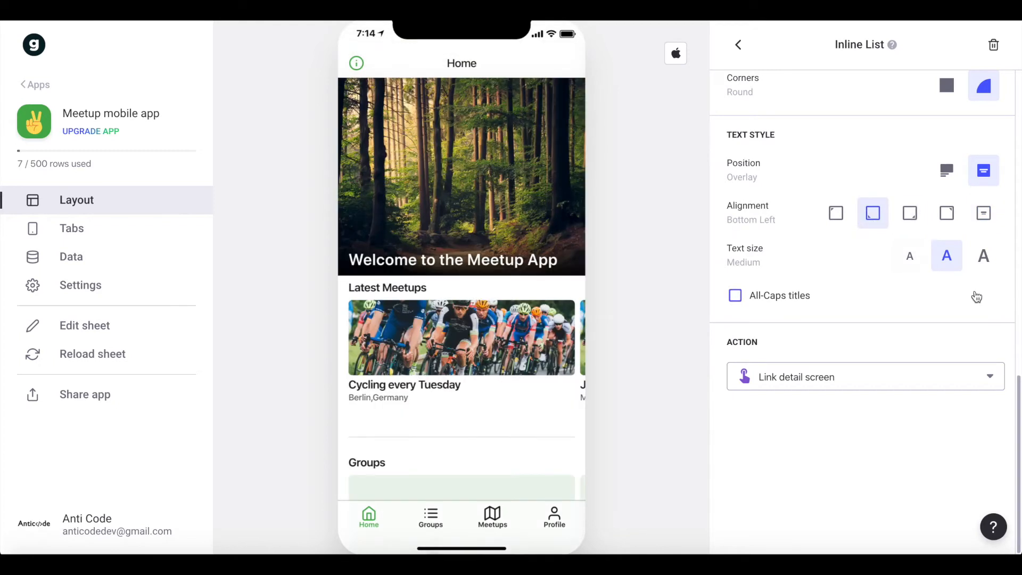
Set the Groups list's text size to large and show two tiles per row.
{"action": "left_click", "coordinate": [983, 257]}
{"action": "scroll", "coordinate": [843, 187], "scroll_direction": "up", "scroll_amount": 5}
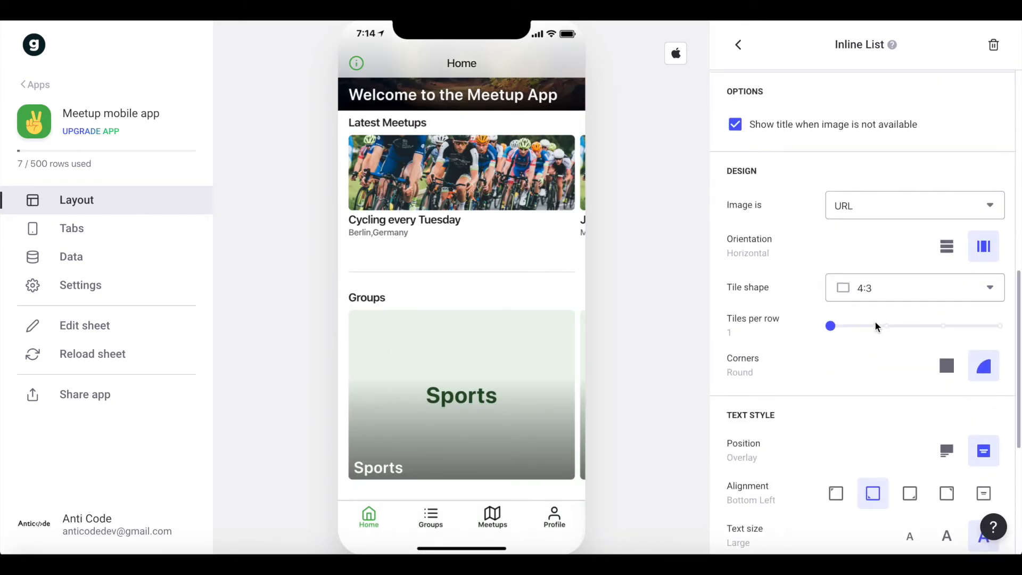
{"action": "left_click", "coordinate": [878, 326]}
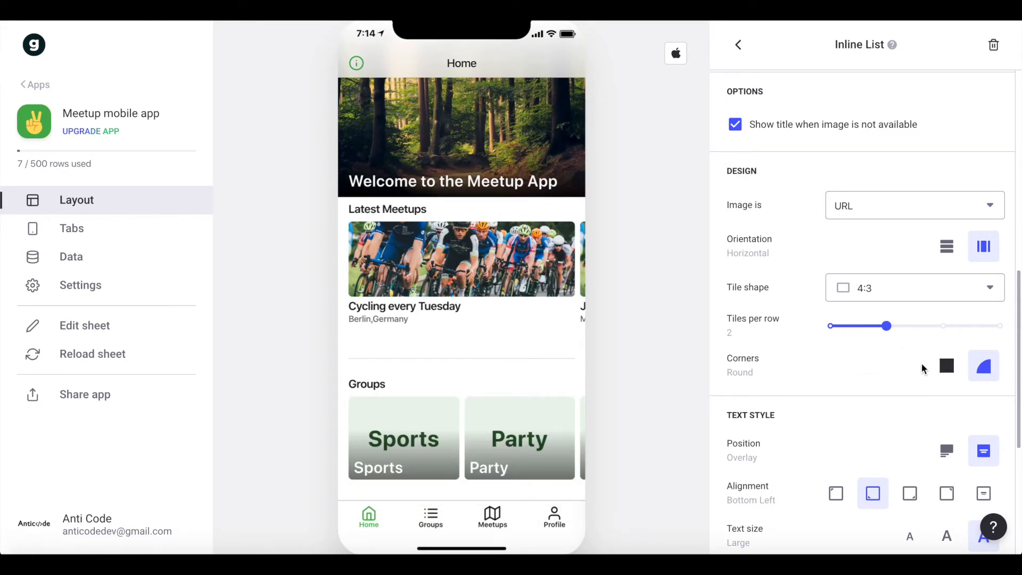
{"action": "left_click", "coordinate": [838, 327]}
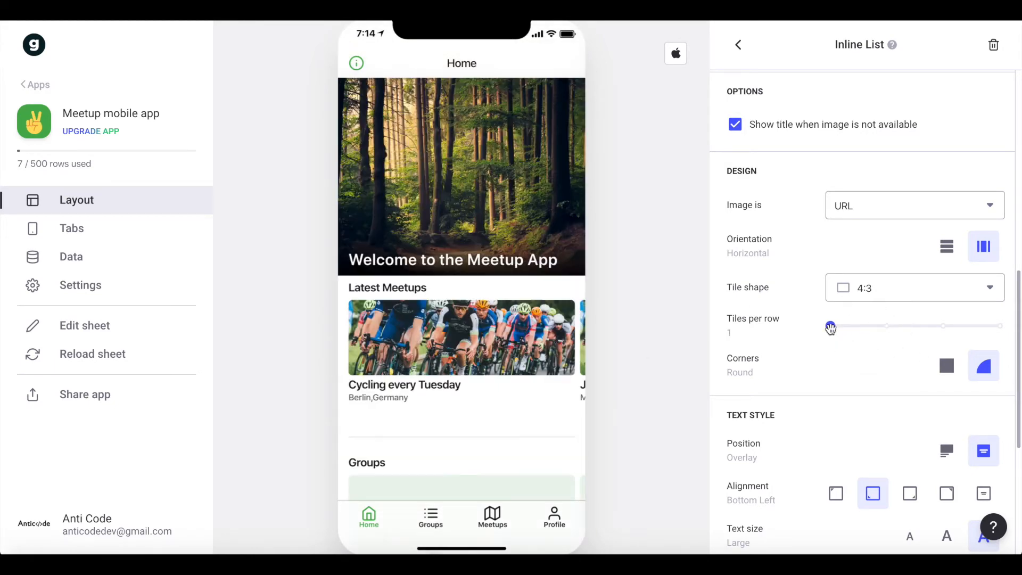
{"action": "left_click", "coordinate": [883, 326]}
{"action": "scroll", "coordinate": [767, 277], "scroll_direction": "up", "scroll_amount": 10}
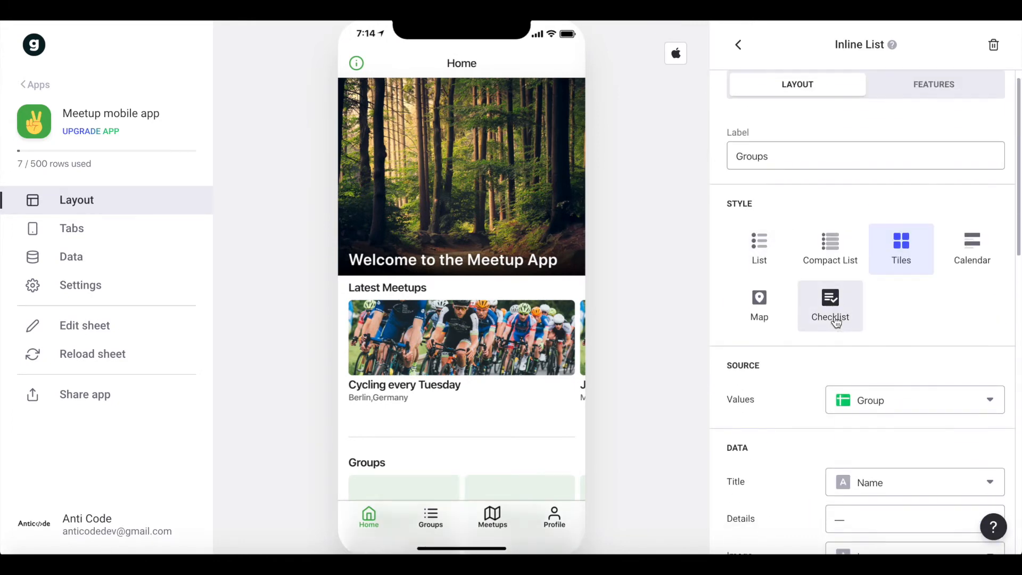
{"action": "scroll", "coordinate": [837, 321], "scroll_direction": "down", "scroll_amount": 4}
{"action": "left_click", "coordinate": [855, 349]}
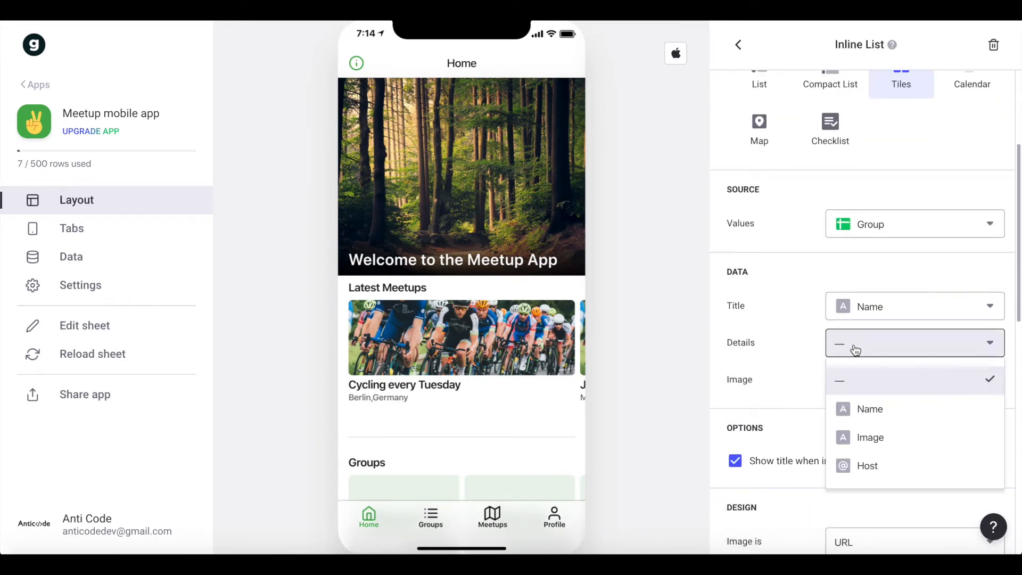
{"action": "left_click", "coordinate": [804, 344]}
{"action": "scroll", "coordinate": [804, 344], "scroll_direction": "down", "scroll_amount": 2}
{"action": "scroll", "coordinate": [491, 335], "scroll_direction": "down", "scroll_amount": 3}
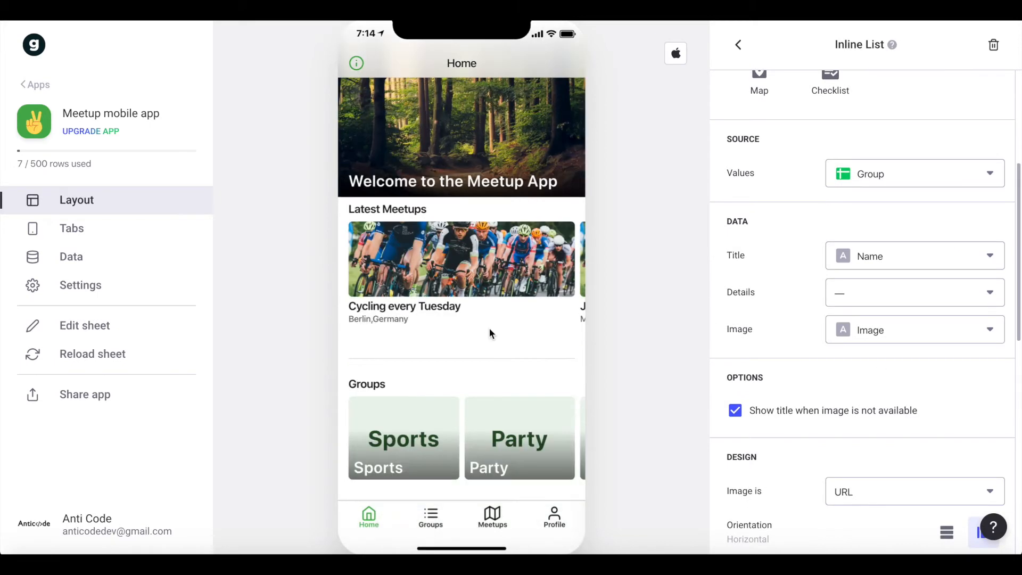
Add an image file from Finder to each of the Sports, Party and Nature group tiles.
{"action": "left_click", "coordinate": [22, 543]}
{"action": "left_click_drag", "start_coordinate": [788, 121], "coordinate": [399, 410]}
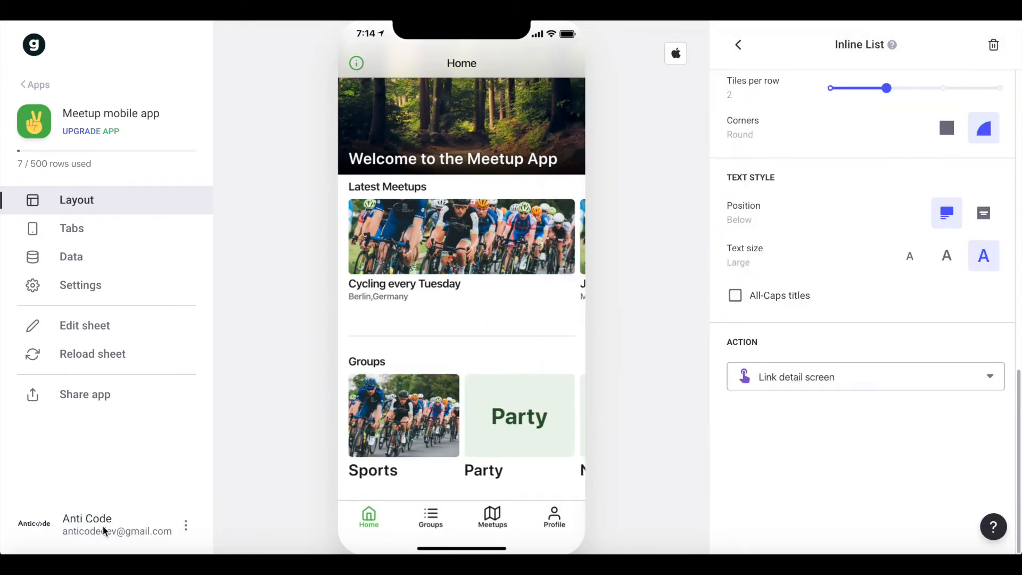
{"action": "left_click", "coordinate": [23, 524]}
{"action": "left_click_drag", "start_coordinate": [714, 120], "coordinate": [506, 417]}
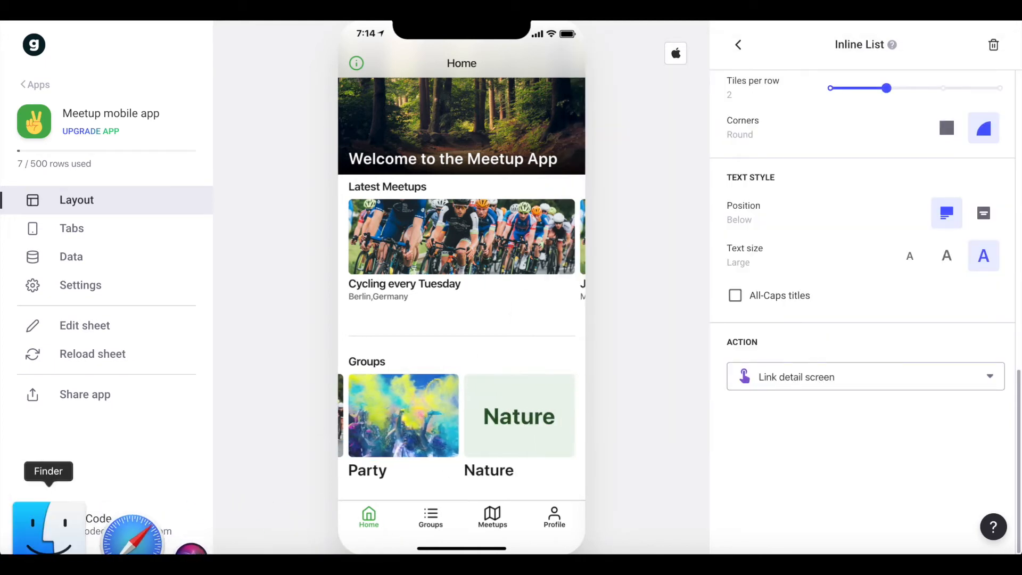
{"action": "left_click", "coordinate": [23, 543]}
{"action": "left_click_drag", "start_coordinate": [866, 121], "coordinate": [516, 419]}
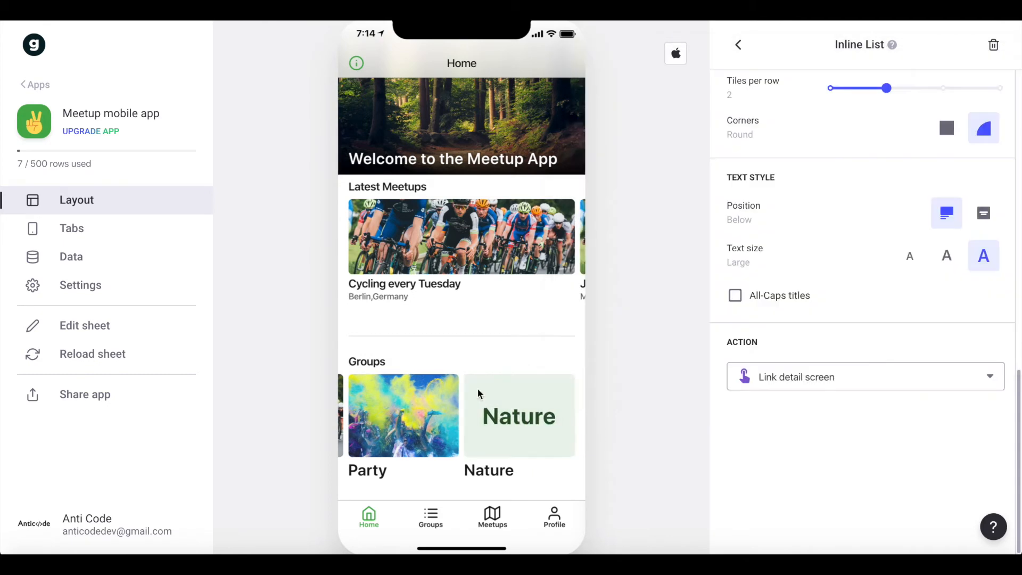
Switch the Groups tiles' text position back to Overlay and check the tiles in the Home preview.
{"action": "scroll", "coordinate": [831, 235], "scroll_direction": "up", "scroll_amount": 2}
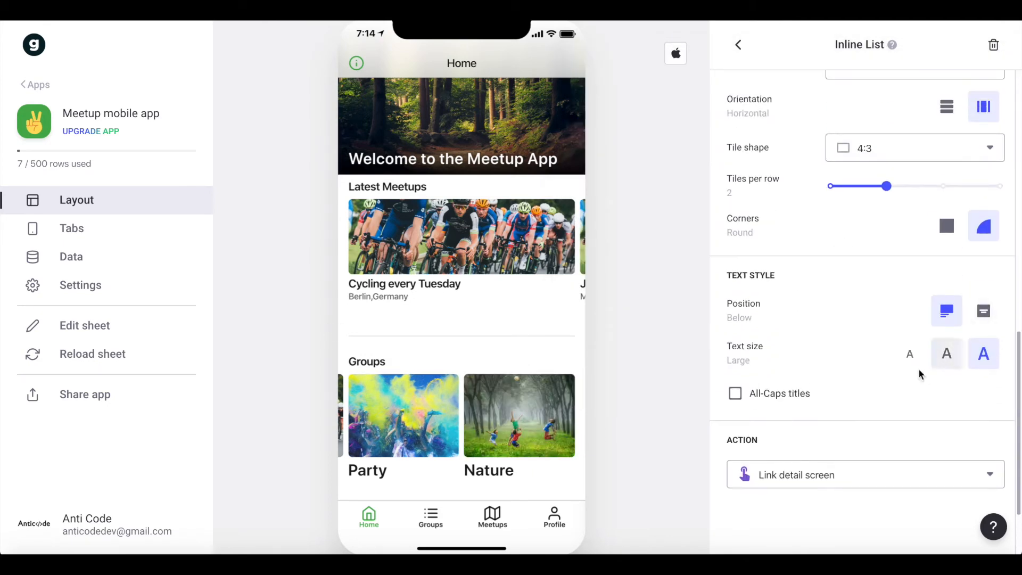
{"action": "left_click", "coordinate": [984, 311]}
{"action": "scroll", "coordinate": [521, 361], "scroll_direction": "down", "scroll_amount": 3}
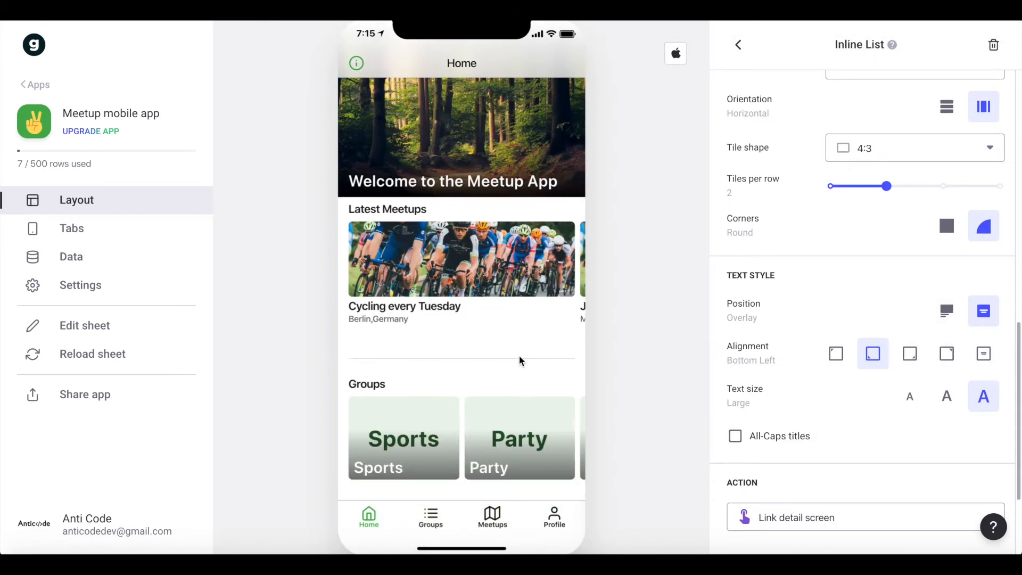
{"action": "scroll", "coordinate": [560, 443], "scroll_direction": "right", "scroll_amount": 2}
{"action": "scroll", "coordinate": [479, 440], "scroll_direction": "left", "scroll_amount": 2}
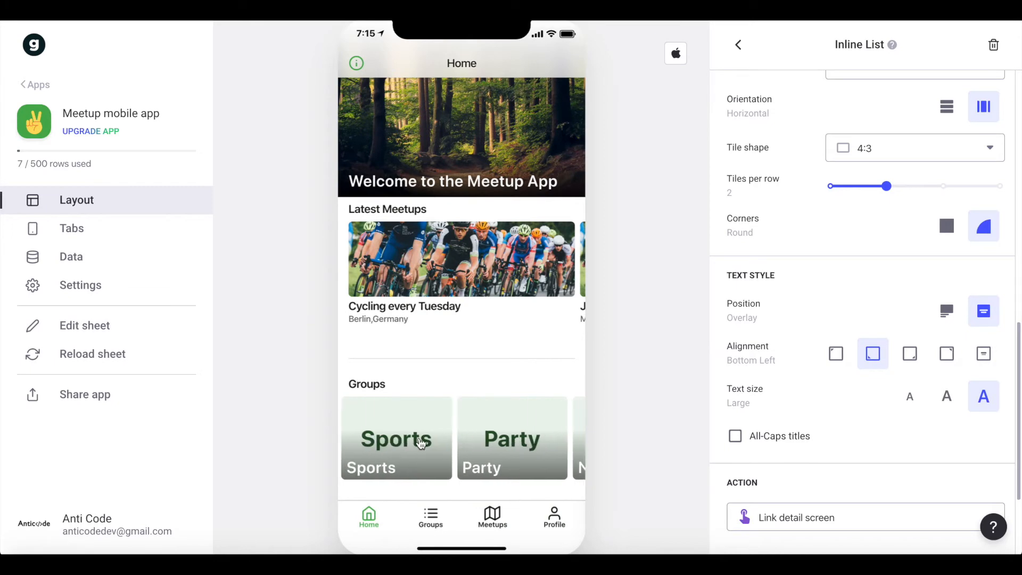
{"action": "scroll", "coordinate": [419, 440], "scroll_direction": "up", "scroll_amount": 3}
{"action": "scroll", "coordinate": [495, 185], "scroll_direction": "down", "scroll_amount": 3}
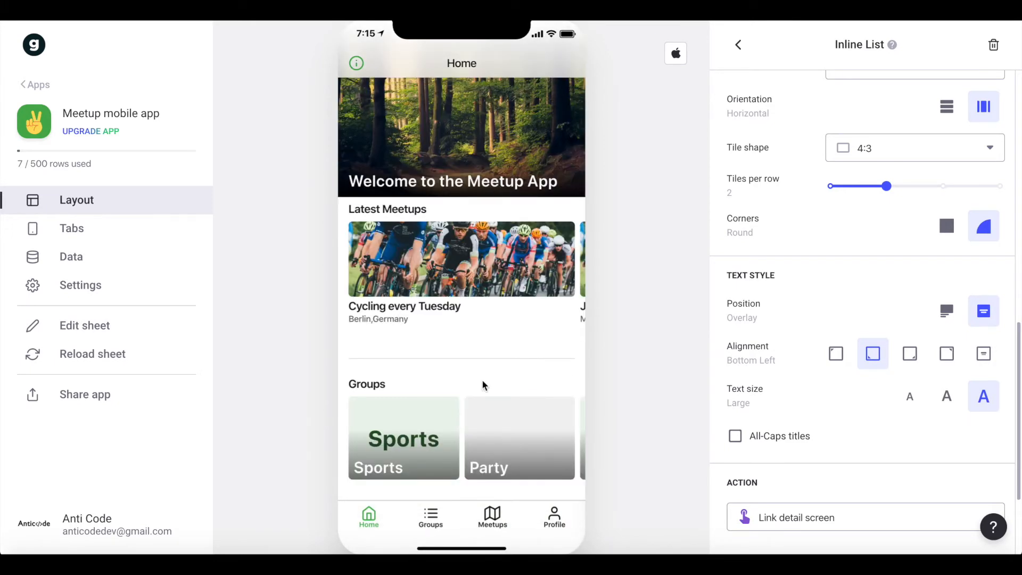
{"action": "scroll", "coordinate": [485, 384], "scroll_direction": "up", "scroll_amount": 3}
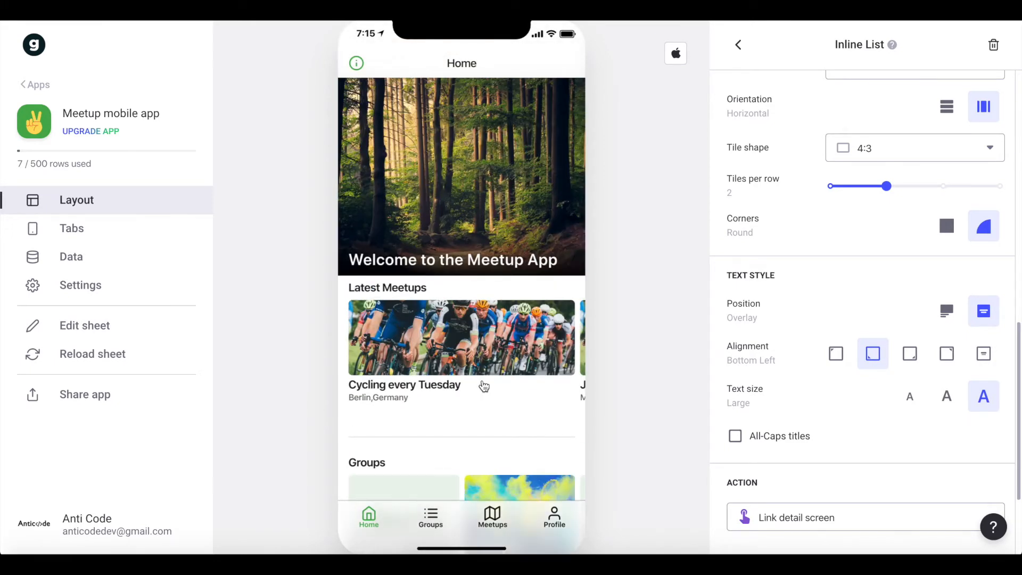
{"action": "scroll", "coordinate": [483, 386], "scroll_direction": "down", "scroll_amount": 3}
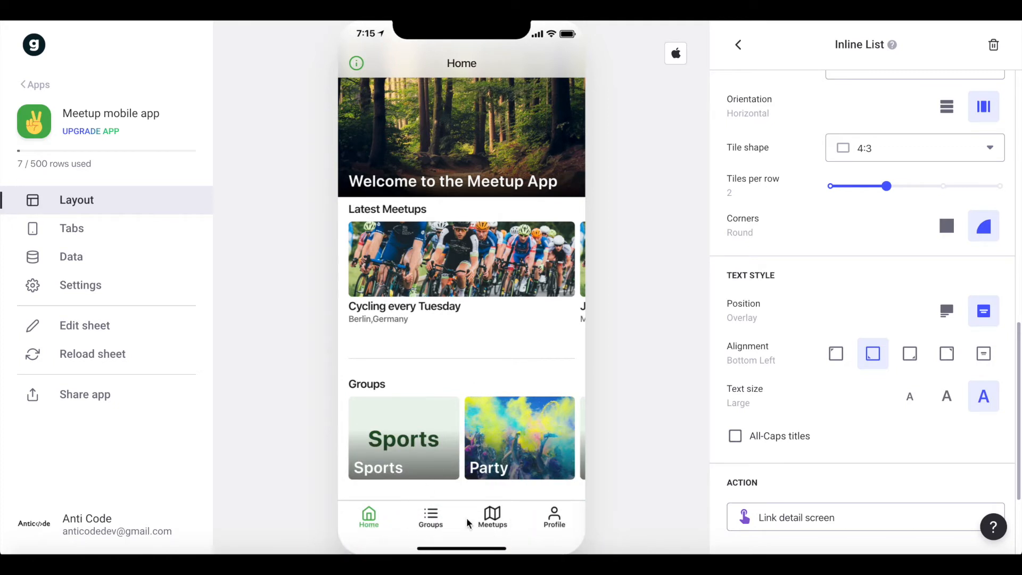
Change the Groups tab's style to Tiles and leave the tiles' Details field empty.
{"action": "left_click", "coordinate": [432, 519]}
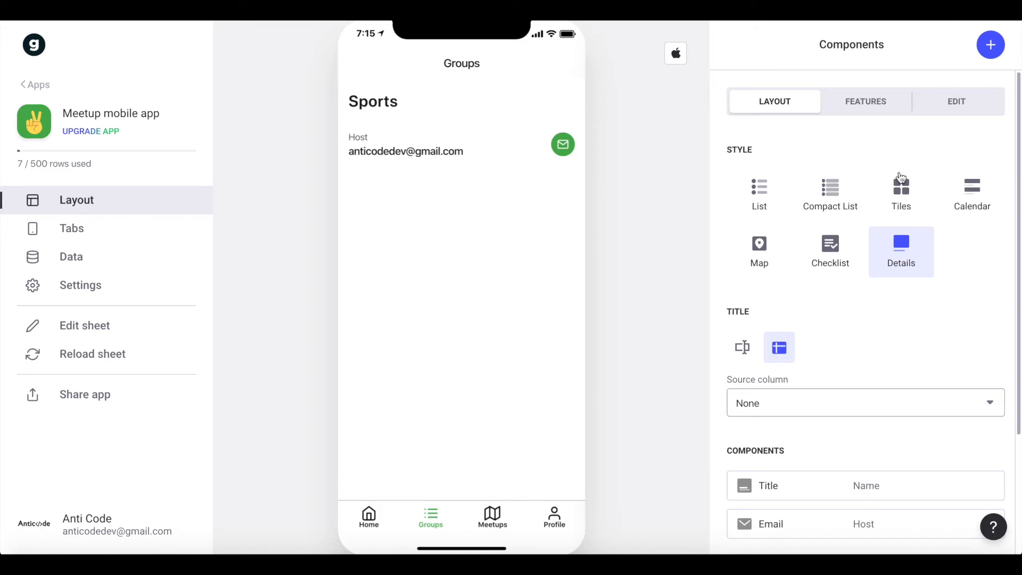
{"action": "left_click", "coordinate": [903, 188]}
{"action": "scroll", "coordinate": [865, 216], "scroll_direction": "down", "scroll_amount": 3}
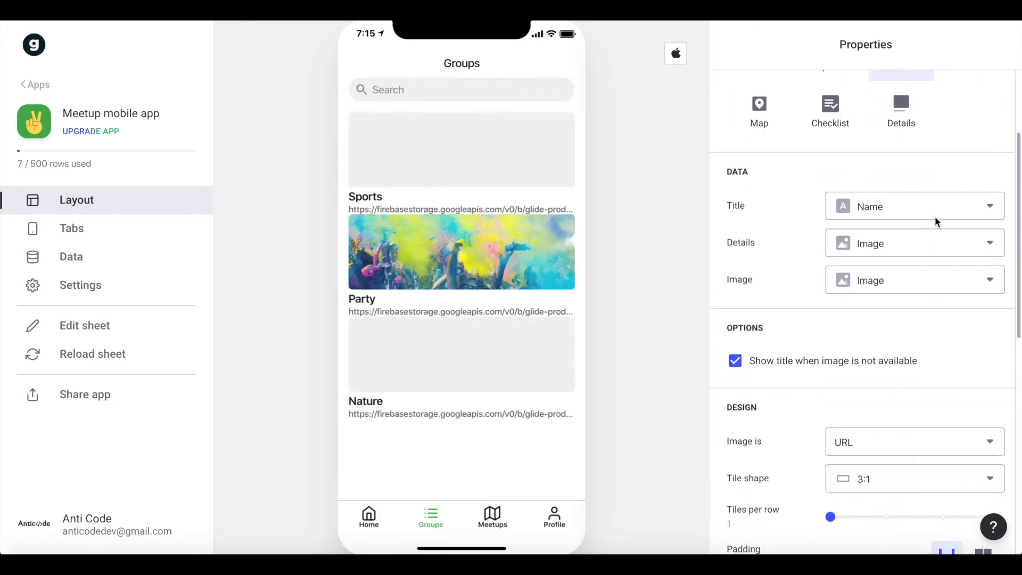
{"action": "left_click", "coordinate": [844, 238]}
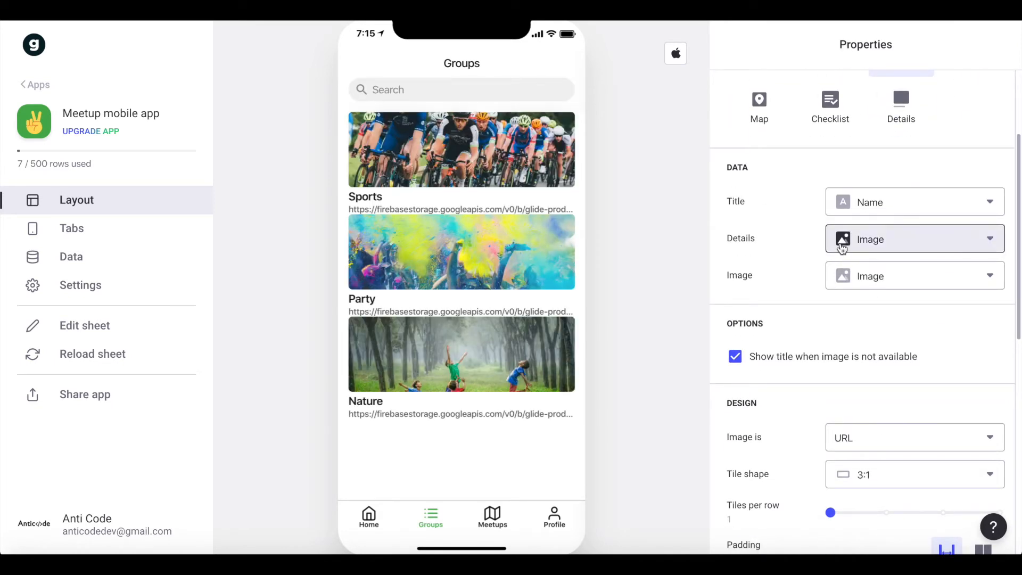
{"action": "left_click", "coordinate": [858, 284]}
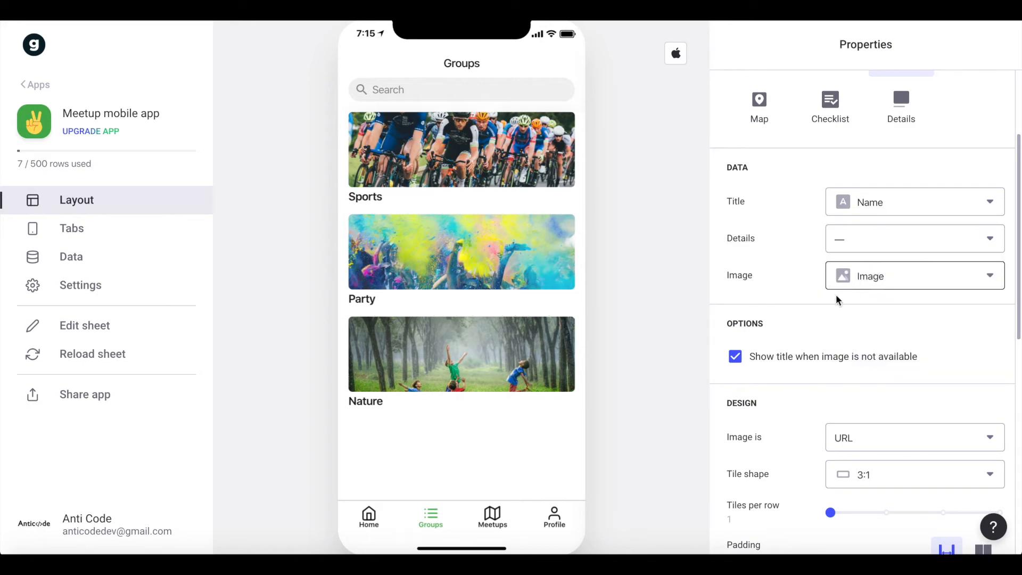
Set the Groups tab's tile shape to 4:3 and overlay the text on the tiles.
{"action": "scroll", "coordinate": [860, 314], "scroll_direction": "down", "scroll_amount": 3}
{"action": "left_click", "coordinate": [860, 313]}
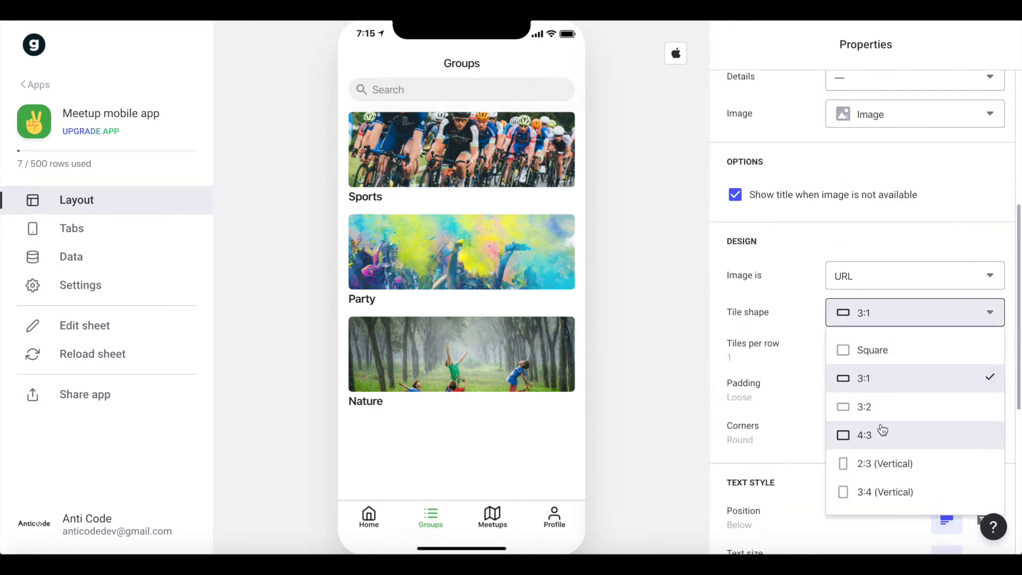
{"action": "left_click", "coordinate": [865, 445]}
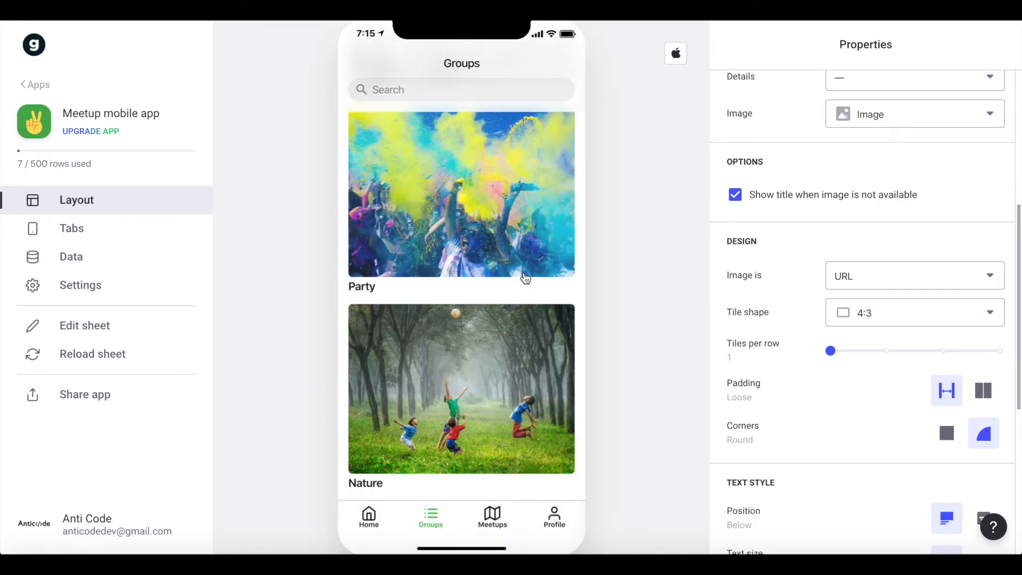
{"action": "scroll", "coordinate": [915, 245], "scroll_direction": "down", "scroll_amount": 5}
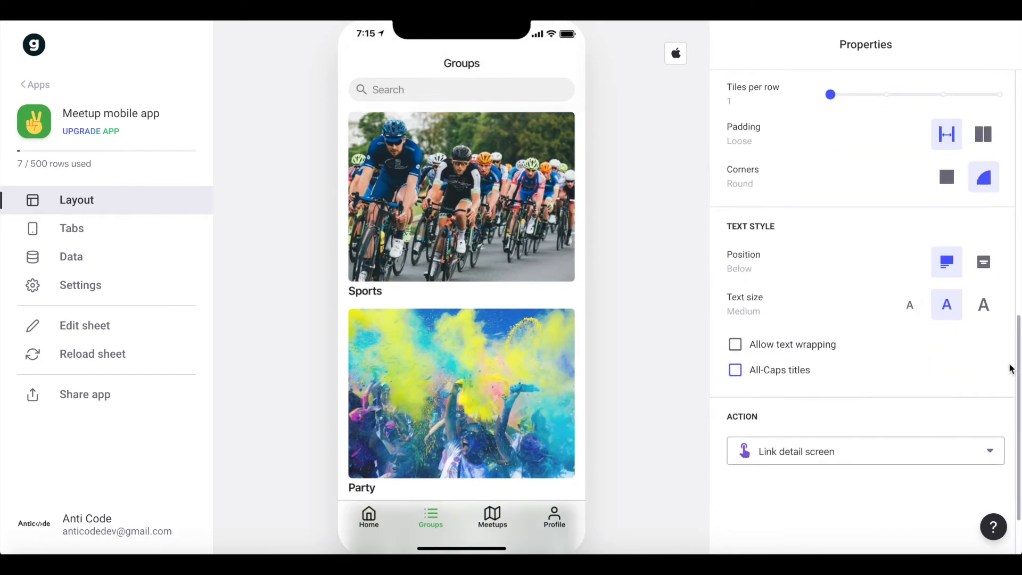
{"action": "left_click", "coordinate": [984, 263]}
{"action": "scroll", "coordinate": [499, 295], "scroll_direction": "down", "scroll_amount": 3}
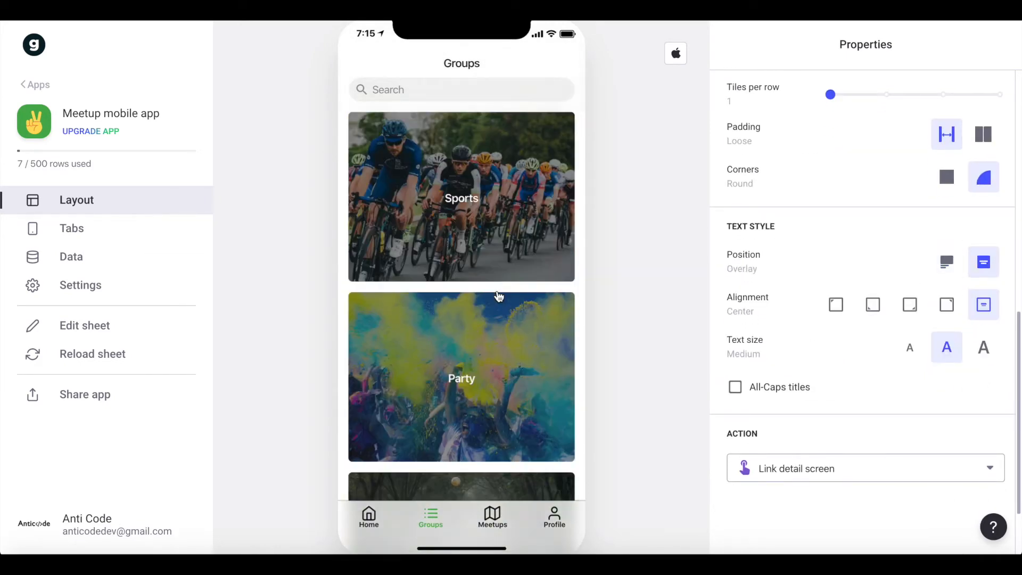
{"action": "scroll", "coordinate": [784, 297], "scroll_direction": "down", "scroll_amount": 2}
{"action": "scroll", "coordinate": [846, 345], "scroll_direction": "up", "scroll_amount": 12}
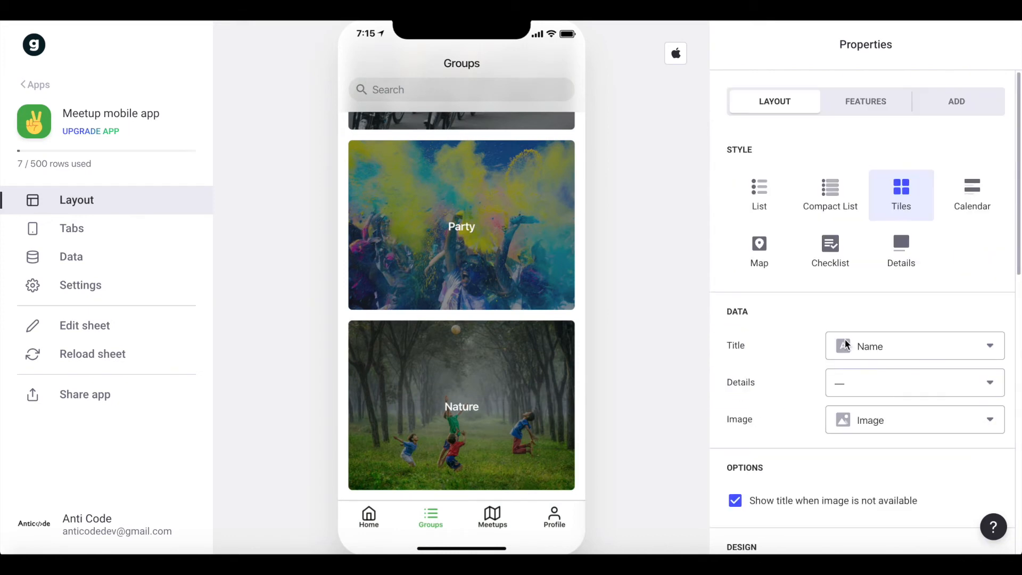
{"action": "scroll", "coordinate": [847, 346], "scroll_direction": "down", "scroll_amount": 3}
{"action": "scroll", "coordinate": [477, 339], "scroll_direction": "up", "scroll_amount": 3}
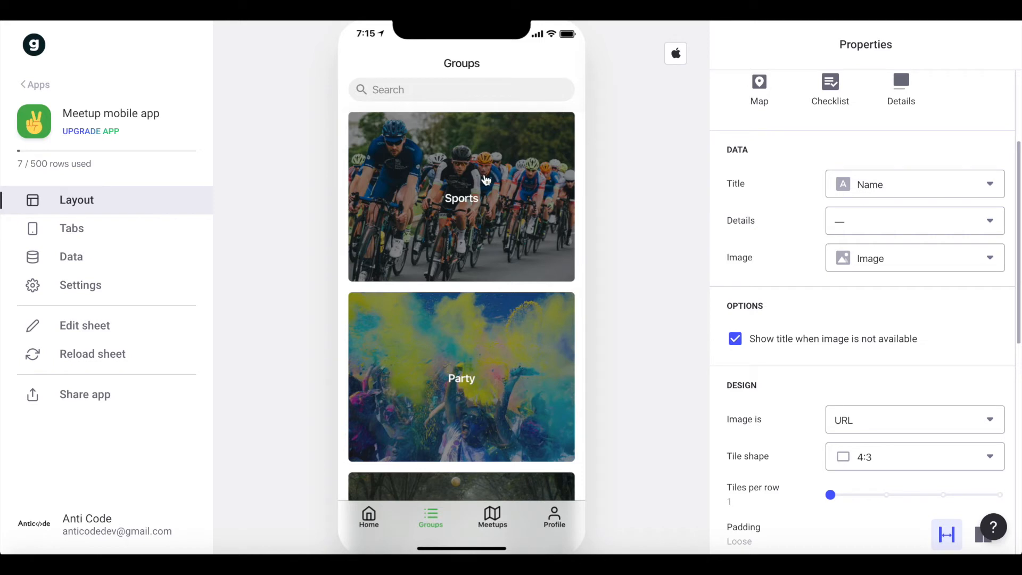
On the Sports group's detail screen, clear the Title component's Details and use the Image column as its image.
{"action": "left_click", "coordinate": [474, 184]}
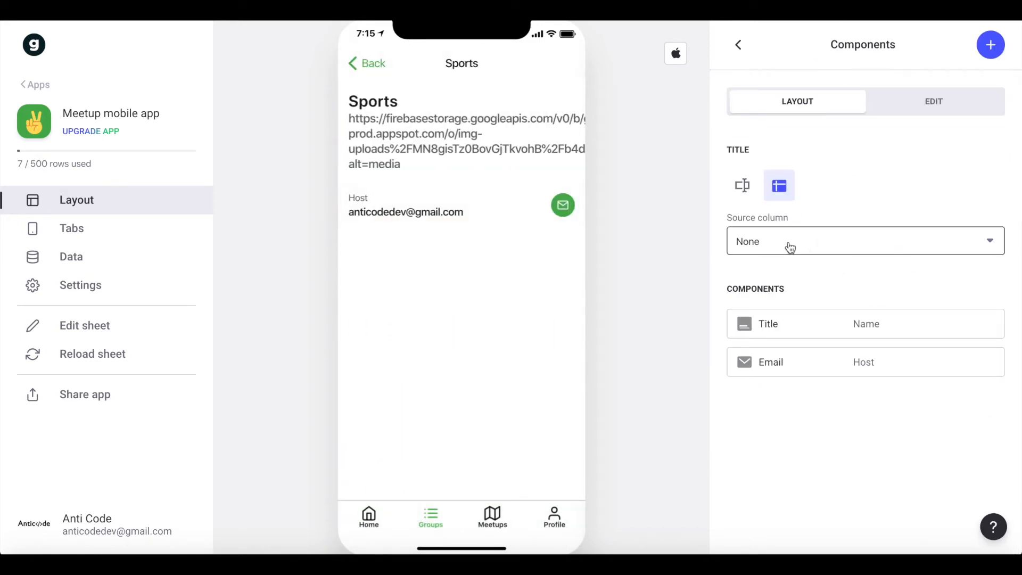
{"action": "left_click", "coordinate": [783, 324]}
{"action": "left_click", "coordinate": [854, 225]}
{"action": "left_click", "coordinate": [838, 261]}
{"action": "left_click", "coordinate": [835, 261]}
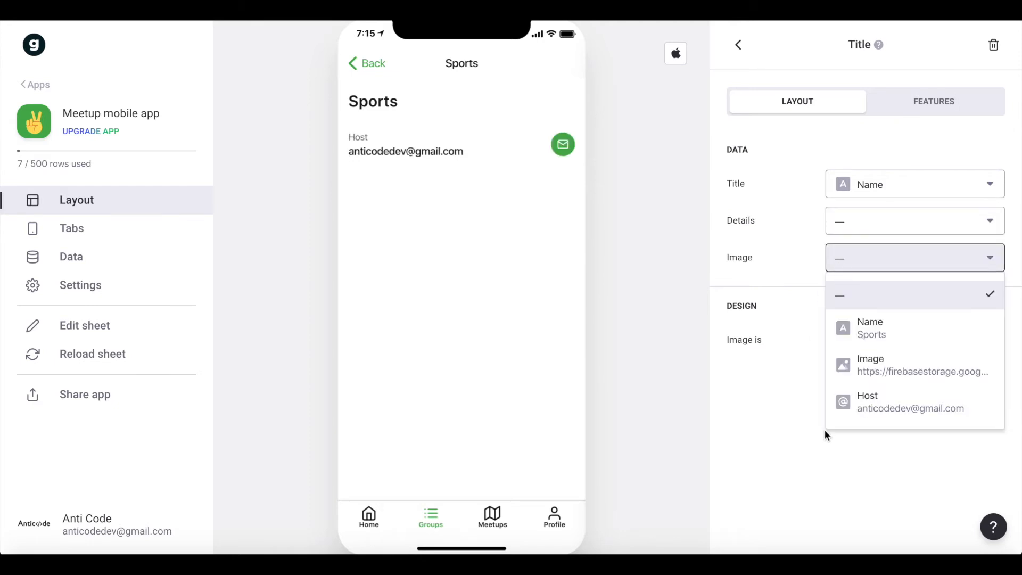
{"action": "left_click", "coordinate": [878, 370]}
{"action": "left_click", "coordinate": [739, 45]}
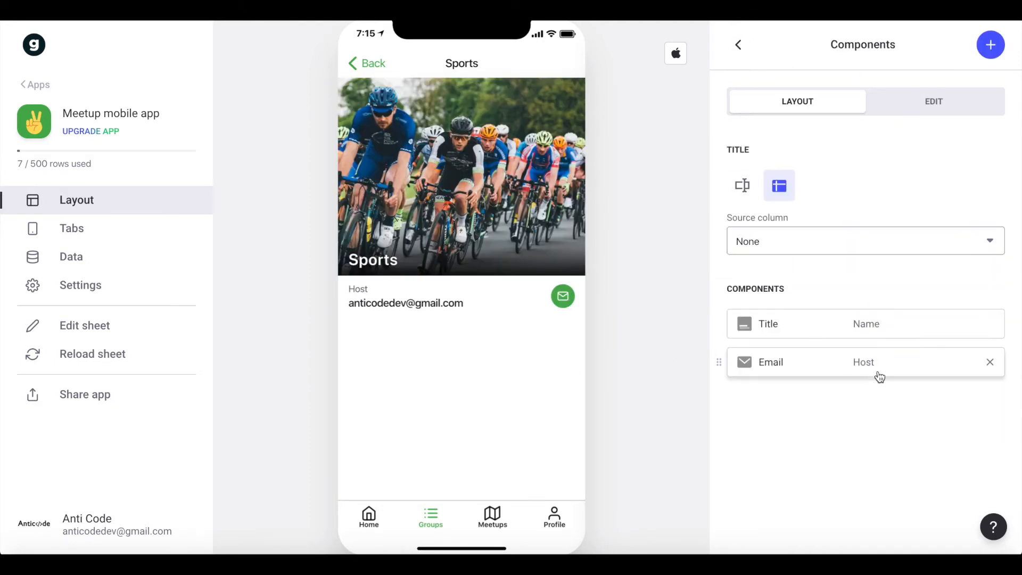
Replace the Email component on the group detail screen with an inline list sourced from contains meetups.
{"action": "left_click", "coordinate": [989, 361]}
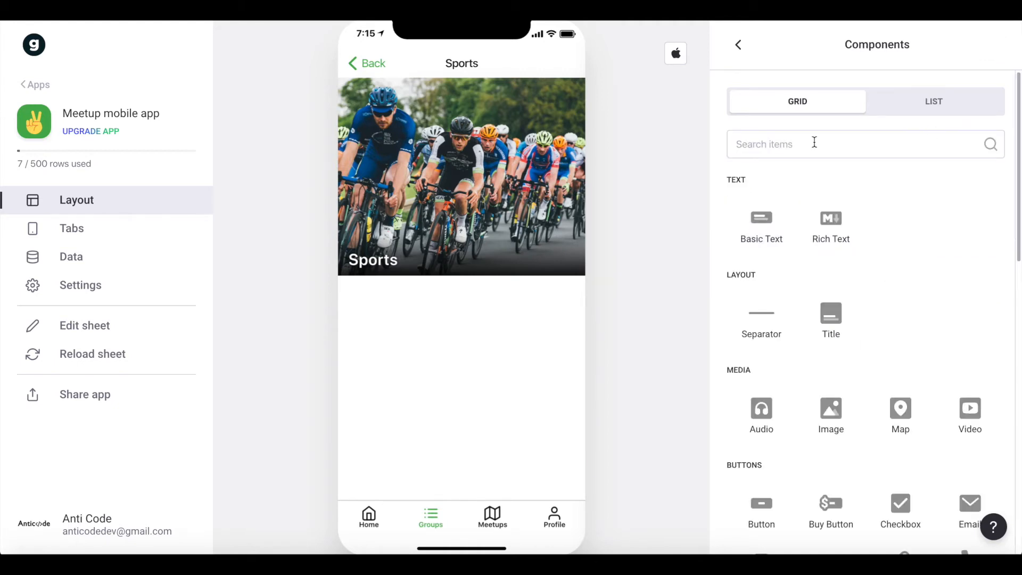
{"action": "scroll", "coordinate": [809, 149], "scroll_direction": "down", "scroll_amount": 2}
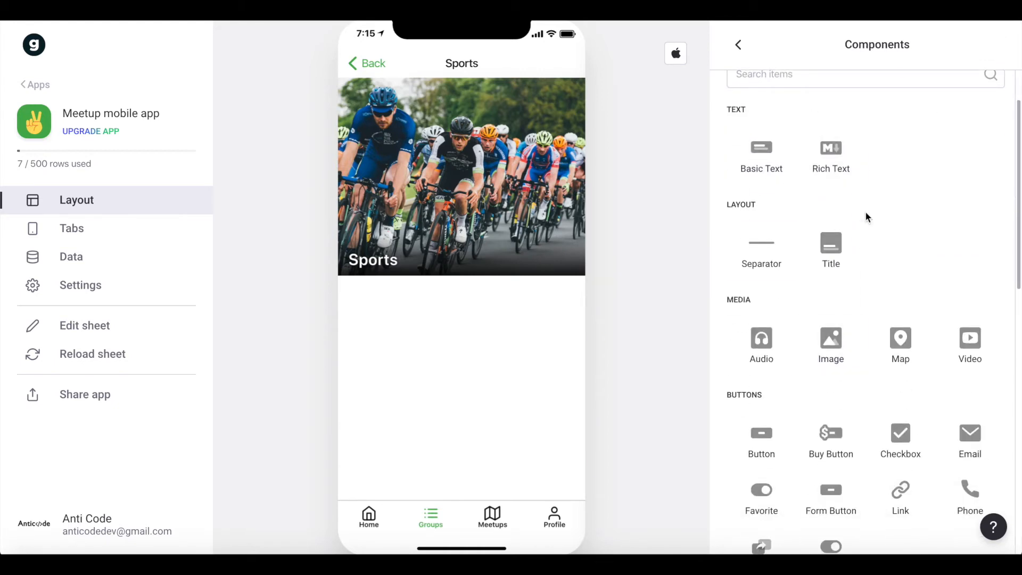
{"action": "type", "text": "inl"}
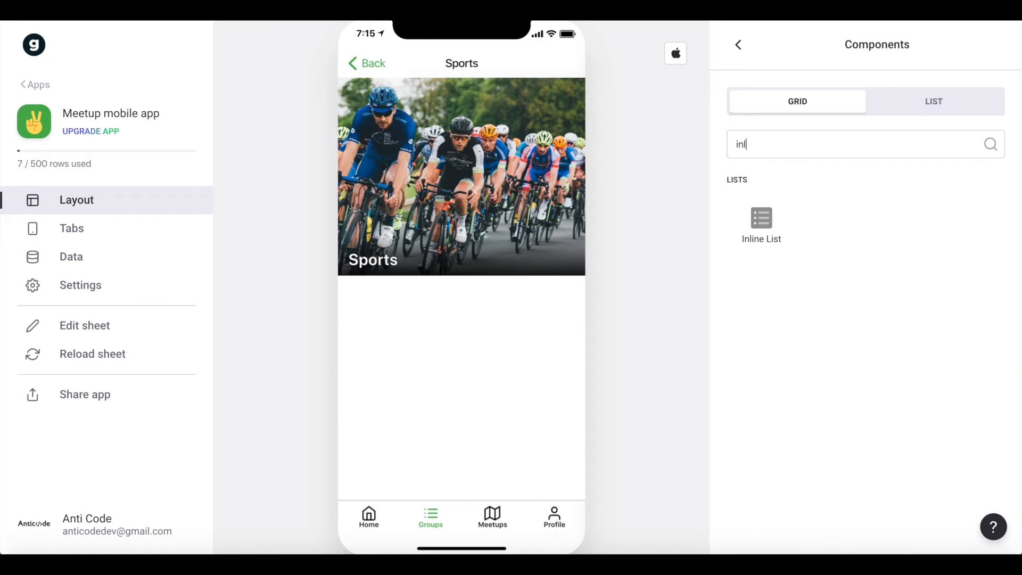
{"action": "left_click", "coordinate": [783, 235]}
{"action": "scroll", "coordinate": [851, 240], "scroll_direction": "down", "scroll_amount": 3}
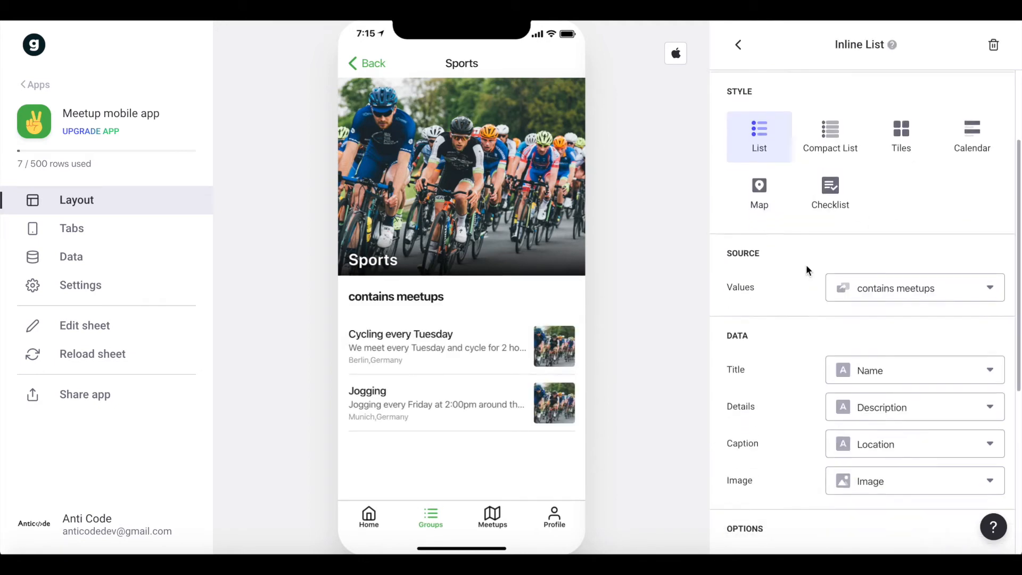
{"action": "left_click", "coordinate": [846, 286]}
{"action": "left_click", "coordinate": [898, 323]}
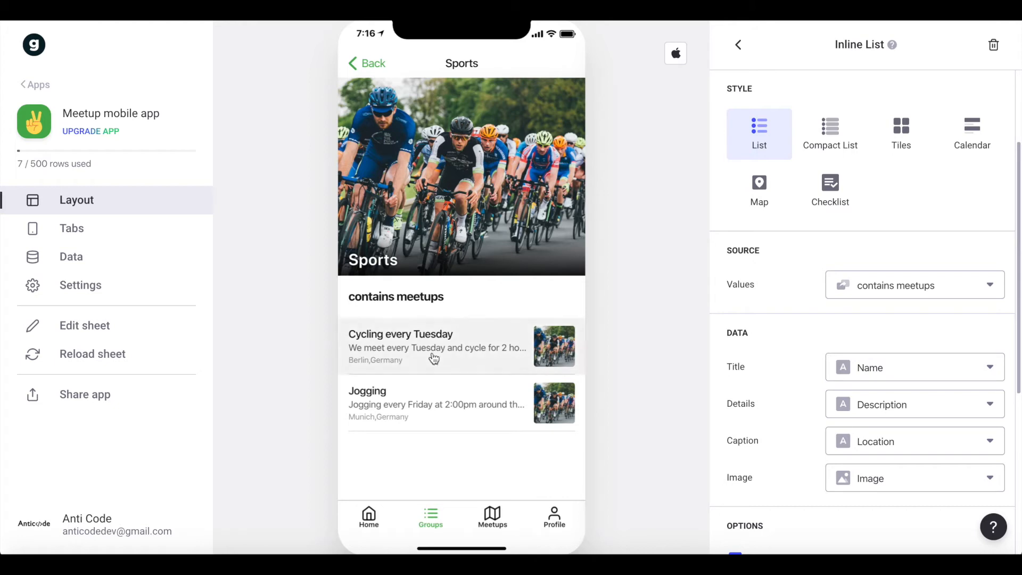
Set the style of the group detail screen's inline list to Tiles.
{"action": "scroll", "coordinate": [926, 361], "scroll_direction": "down", "scroll_amount": 3}
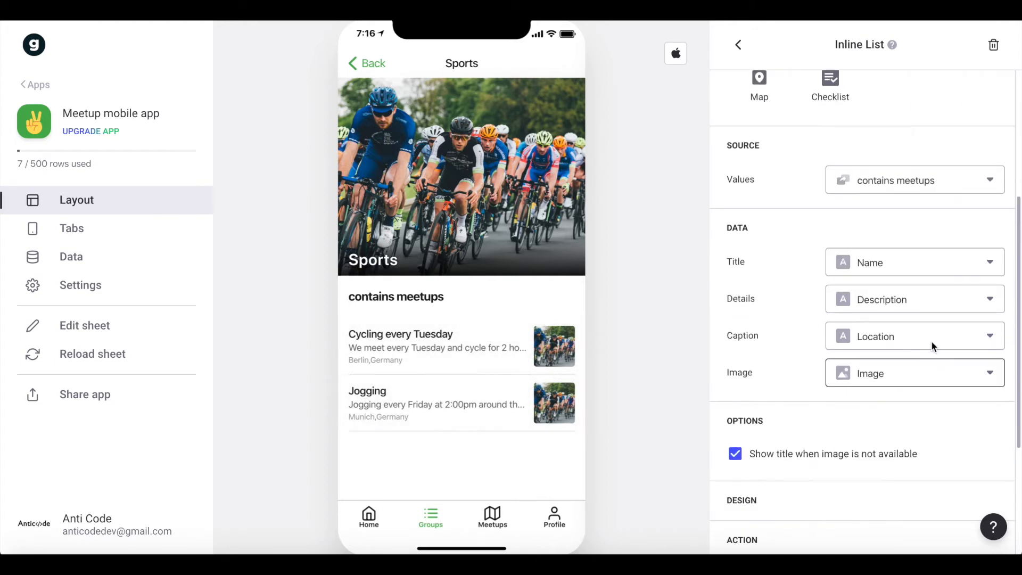
{"action": "scroll", "coordinate": [783, 334], "scroll_direction": "down", "scroll_amount": 1}
{"action": "scroll", "coordinate": [783, 334], "scroll_direction": "up", "scroll_amount": 5}
{"action": "scroll", "coordinate": [984, 187], "scroll_direction": "down", "scroll_amount": 3}
{"action": "left_click", "coordinate": [921, 116]}
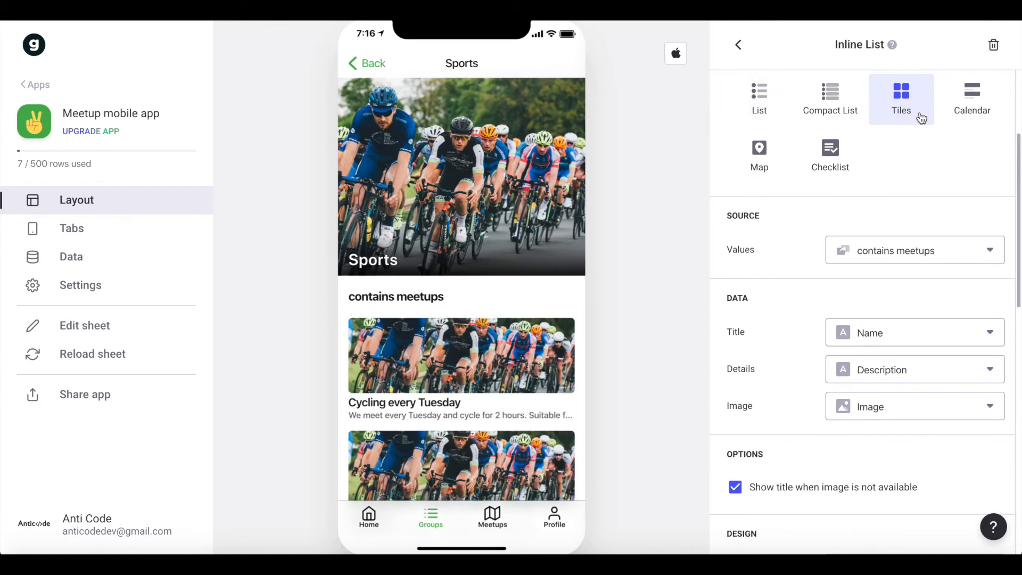
Set the group detail screen's inline list to 2 tiles per row with a 3:2 tile shape.
{"action": "scroll", "coordinate": [913, 153], "scroll_direction": "down", "scroll_amount": 7}
{"action": "left_click", "coordinate": [899, 278]}
{"action": "left_click", "coordinate": [898, 278]}
{"action": "left_click", "coordinate": [899, 278]}
{"action": "scroll", "coordinate": [897, 277], "scroll_direction": "down", "scroll_amount": 1}
{"action": "left_click", "coordinate": [888, 268]}
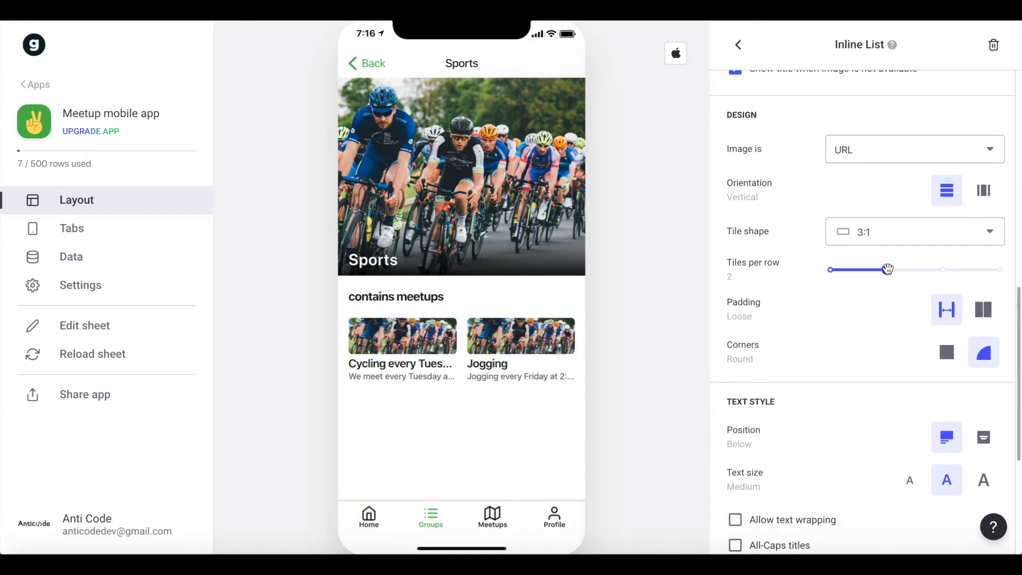
{"action": "left_click", "coordinate": [887, 229]}
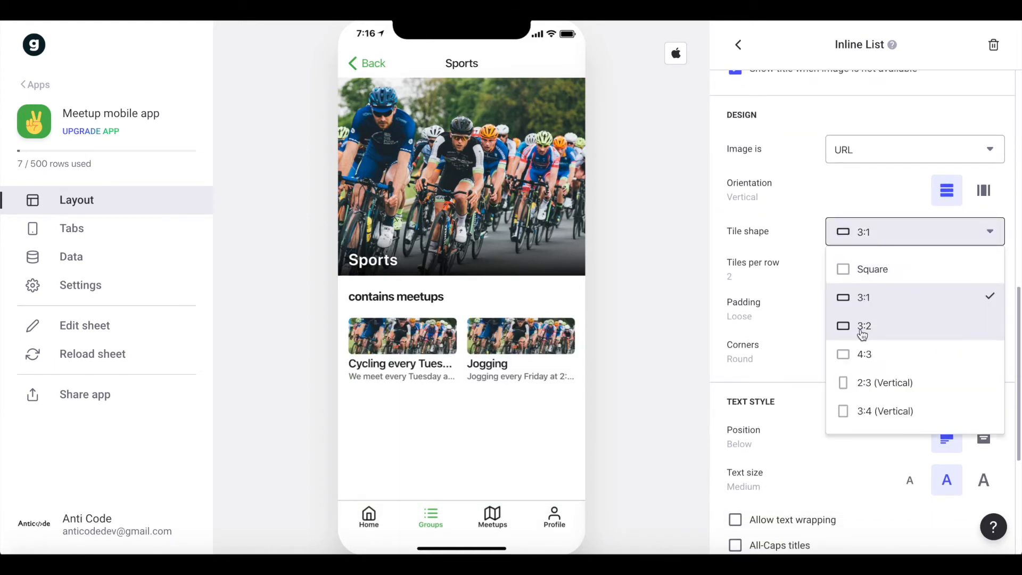
{"action": "left_click", "coordinate": [862, 325]}
Use the Location column as the Details of the group screen's meetup tiles.
{"action": "scroll", "coordinate": [840, 301], "scroll_direction": "down", "scroll_amount": 1}
{"action": "scroll", "coordinate": [852, 308], "scroll_direction": "up", "scroll_amount": 12}
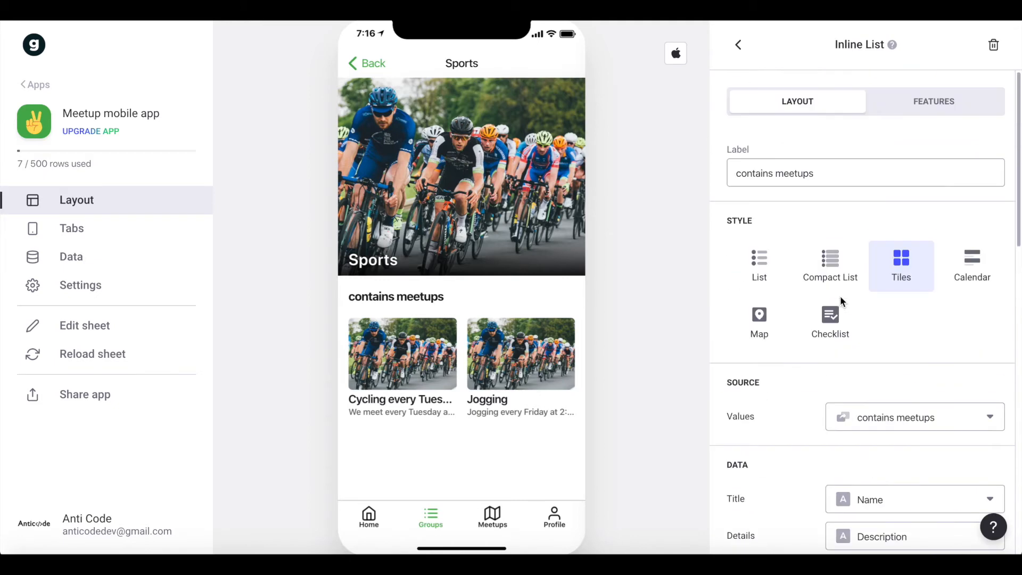
{"action": "scroll", "coordinate": [886, 319], "scroll_direction": "down", "scroll_amount": 4}
{"action": "left_click", "coordinate": [890, 324]}
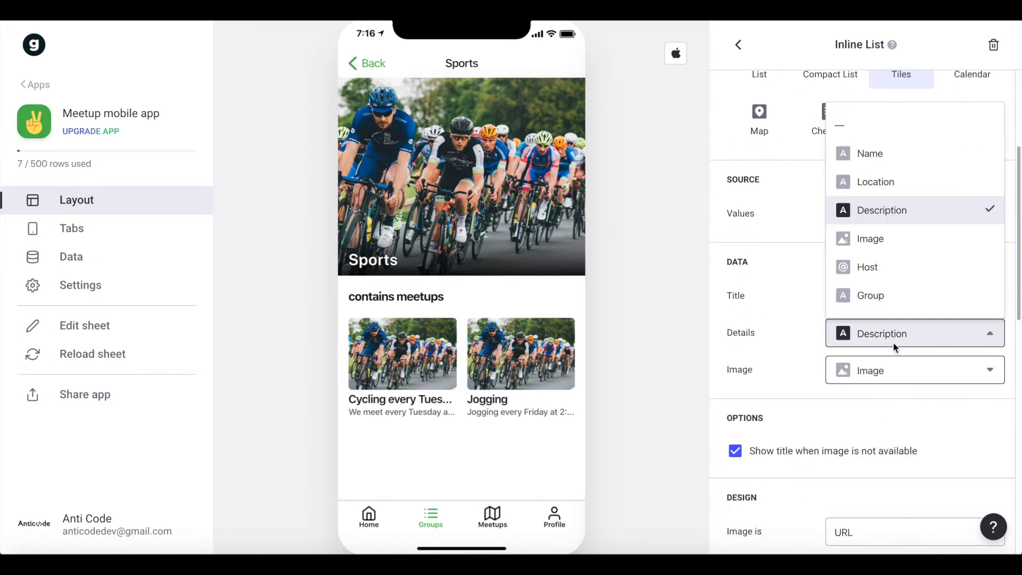
{"action": "left_click", "coordinate": [890, 187]}
{"action": "scroll", "coordinate": [886, 232], "scroll_direction": "down", "scroll_amount": 4}
{"action": "scroll", "coordinate": [871, 301], "scroll_direction": "down", "scroll_amount": 2}
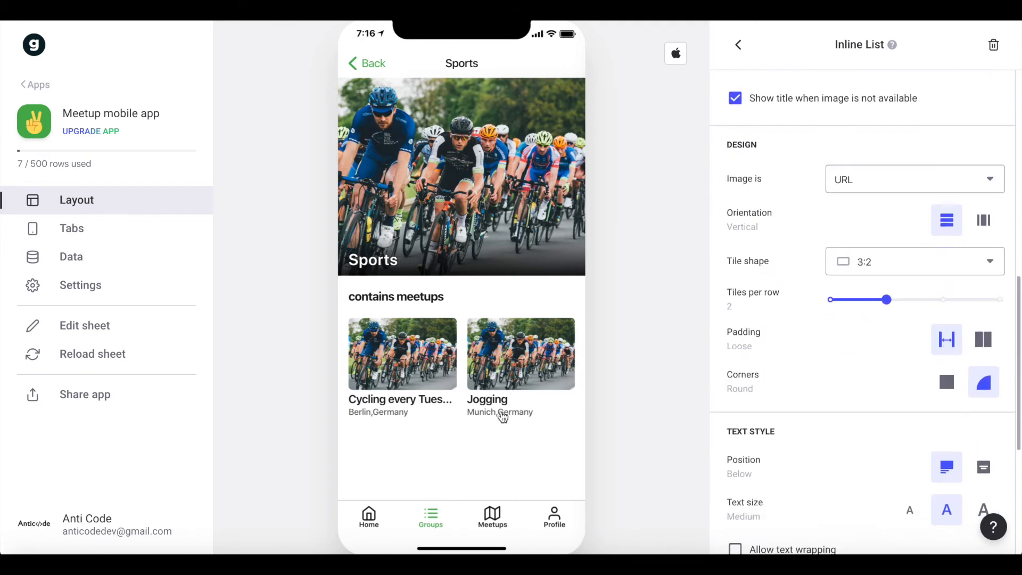
Change the inline list's label on the group detail screen to Meetups.
{"action": "scroll", "coordinate": [776, 292], "scroll_direction": "down", "scroll_amount": 5}
{"action": "scroll", "coordinate": [894, 283], "scroll_direction": "up", "scroll_amount": 15}
{"action": "triple_click", "coordinate": [846, 173]}
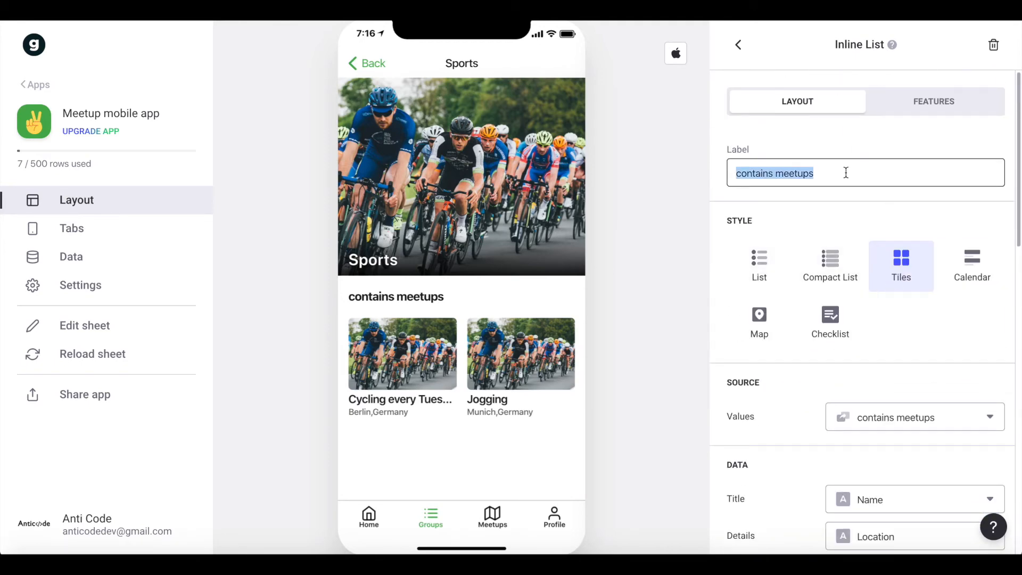
{"action": "type", "text": "Meetups"}
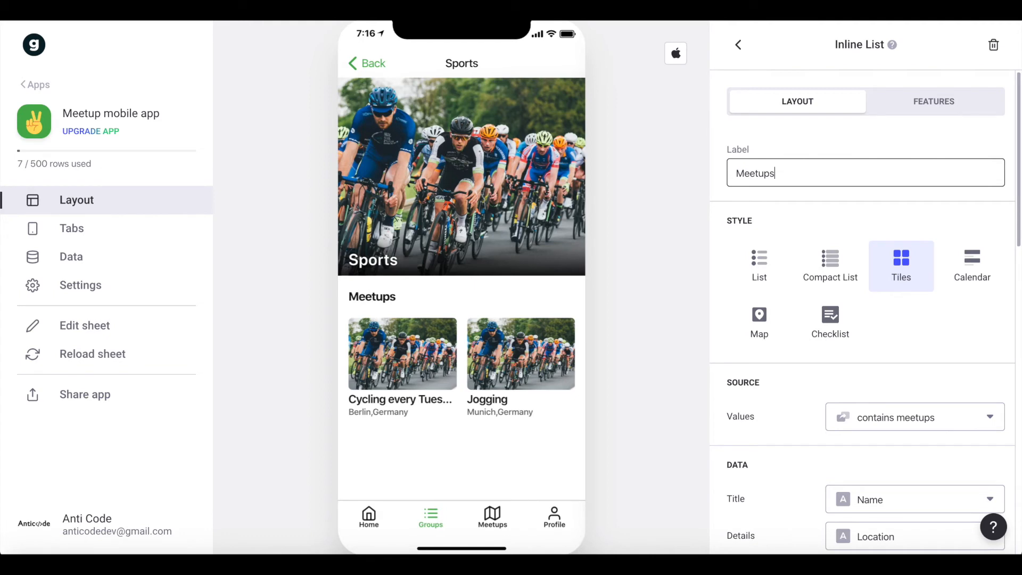
{"action": "left_click", "coordinate": [770, 229]}
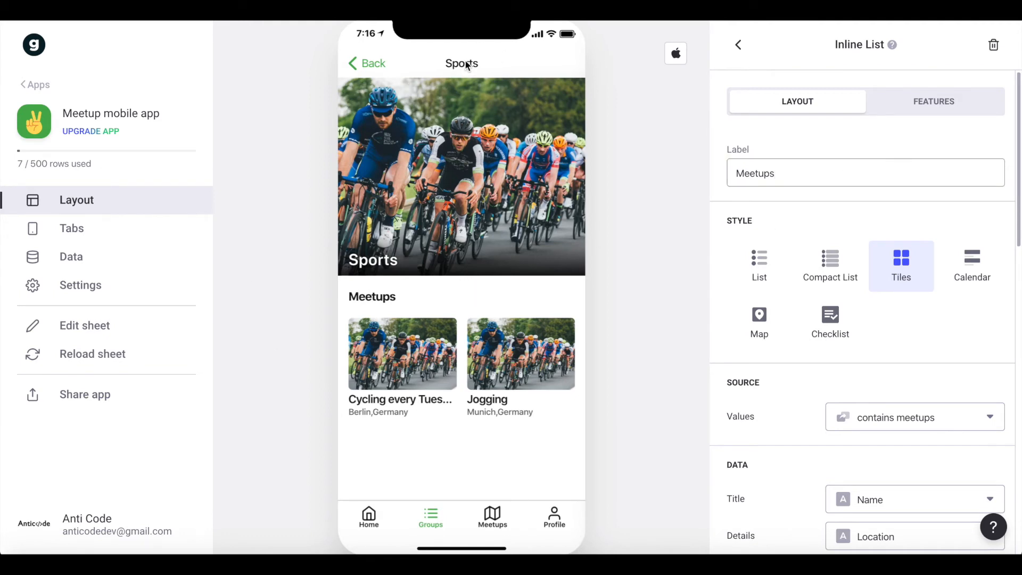
Leave the Sports group and set the Meetups tab's style to Map, with Location as the address column.
{"action": "left_click", "coordinate": [371, 64]}
{"action": "scroll", "coordinate": [410, 355], "scroll_direction": "down", "scroll_amount": 3}
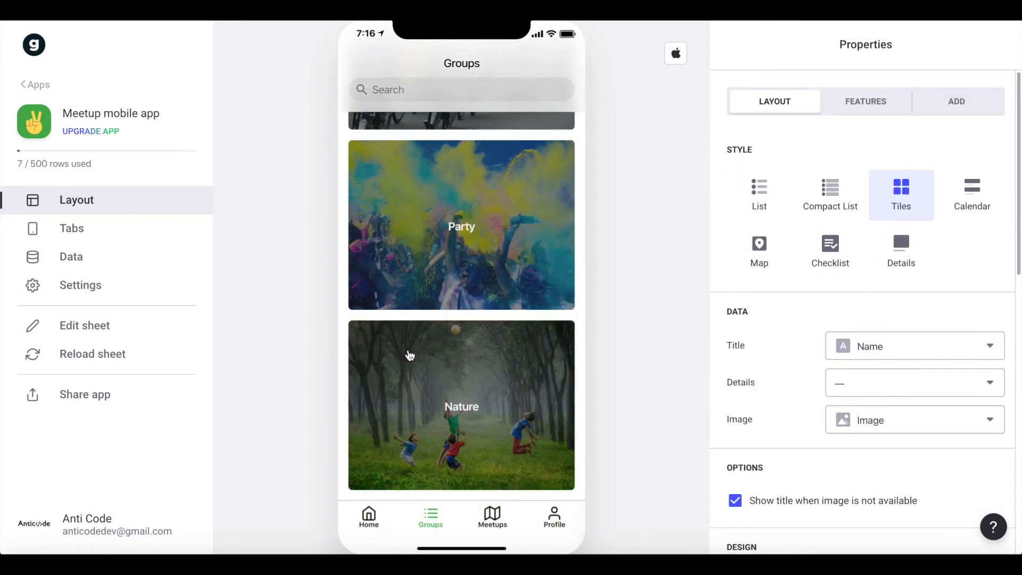
{"action": "left_click", "coordinate": [492, 515]}
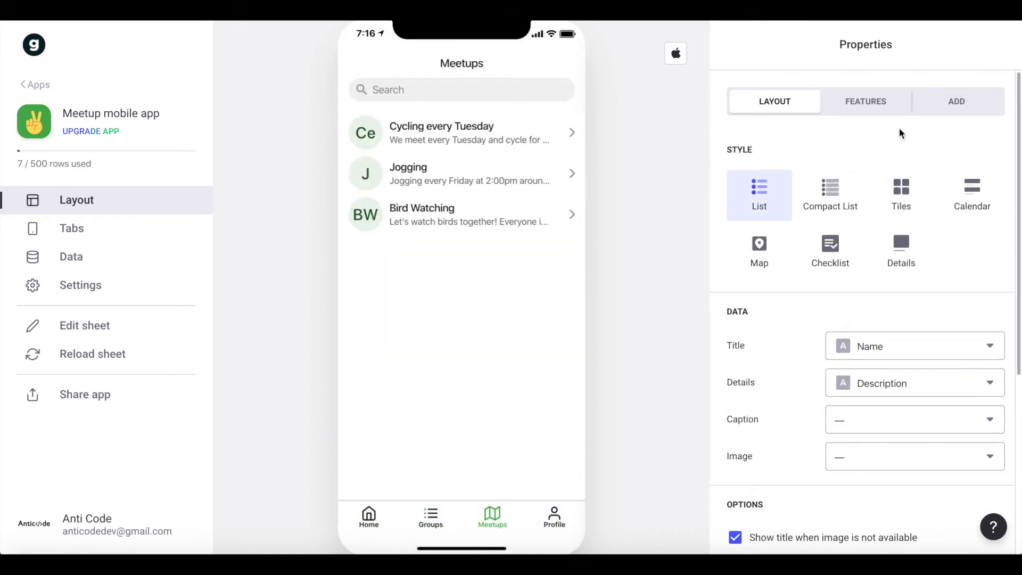
{"action": "left_click", "coordinate": [763, 251]}
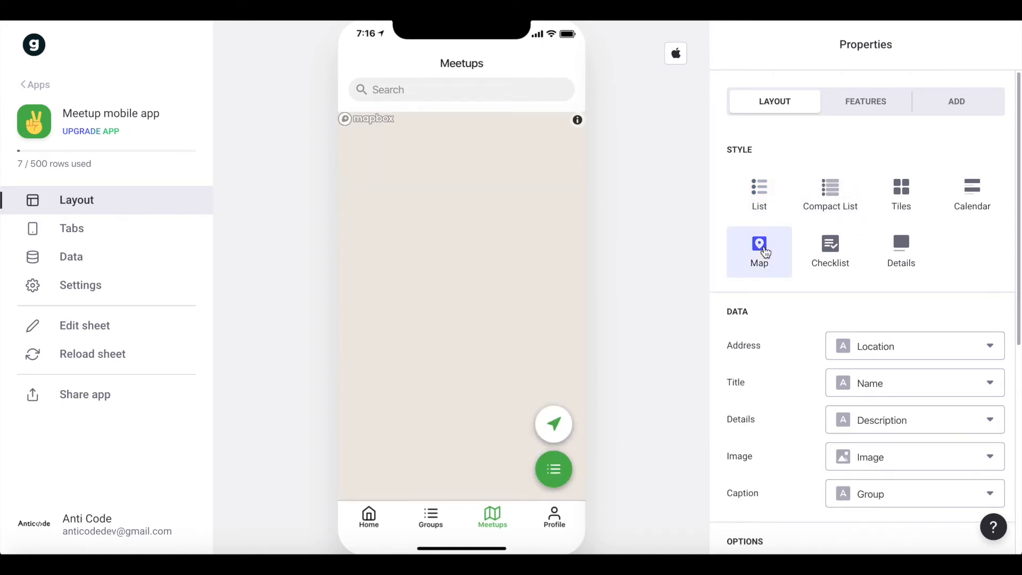
{"action": "scroll", "coordinate": [873, 288], "scroll_direction": "down", "scroll_amount": 1}
{"action": "left_click", "coordinate": [876, 288]}
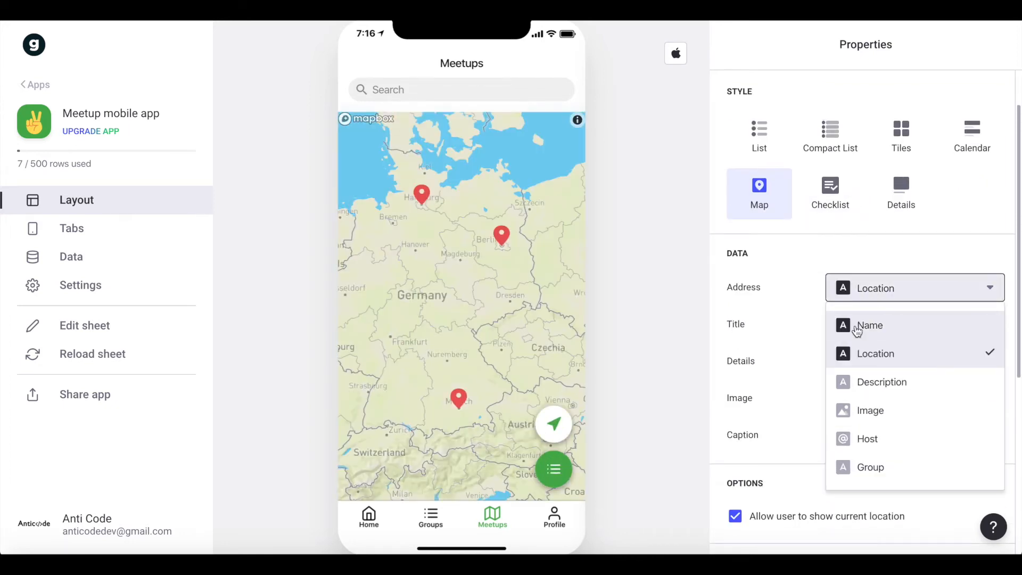
{"action": "left_click", "coordinate": [870, 363]}
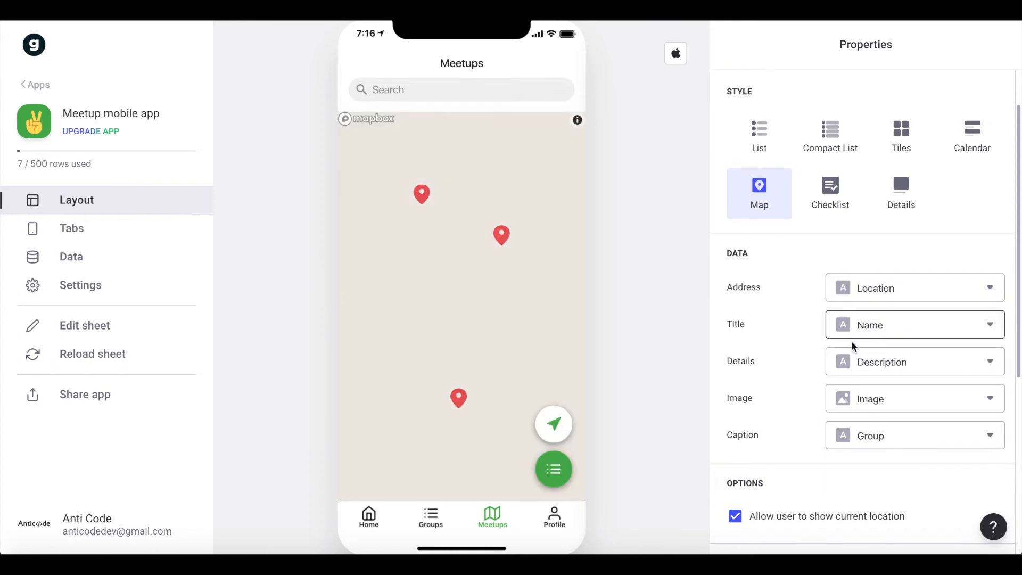
Clear the Caption column of the Meetups map.
{"action": "scroll", "coordinate": [889, 376], "scroll_direction": "down", "scroll_amount": 1}
{"action": "left_click", "coordinate": [900, 341]}
{"action": "left_click", "coordinate": [791, 359]}
{"action": "scroll", "coordinate": [852, 426], "scroll_direction": "down", "scroll_amount": 1}
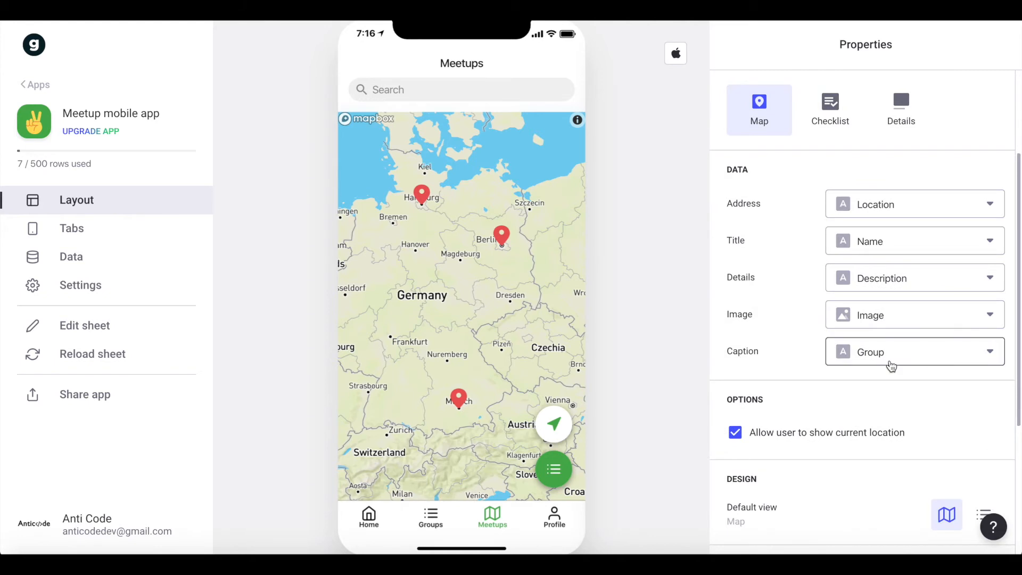
{"action": "left_click", "coordinate": [891, 365]}
{"action": "left_click", "coordinate": [878, 147]}
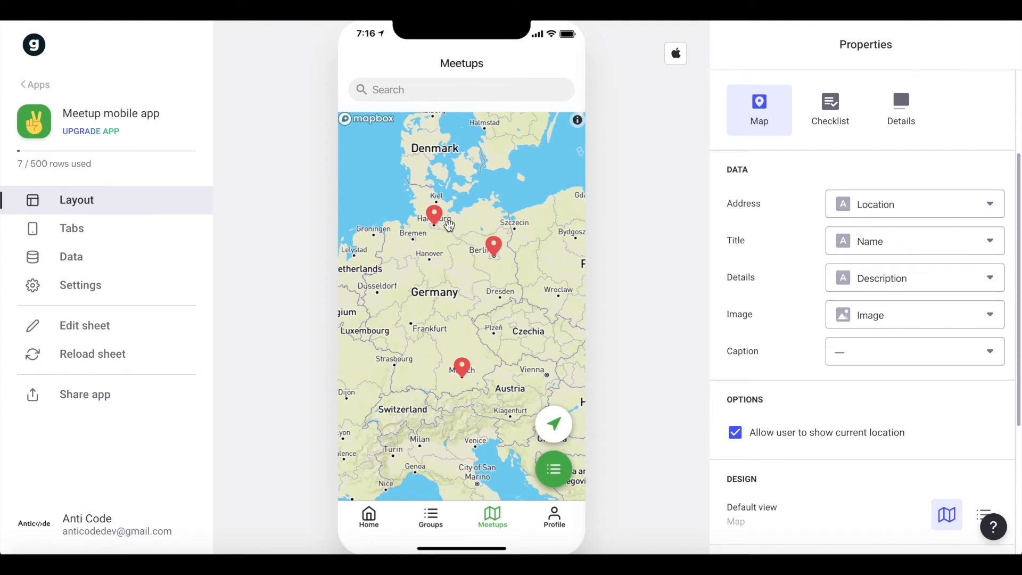
Preview the three meetup pins on the map and check the Meetups tab's list view.
{"action": "left_click", "coordinate": [440, 223]}
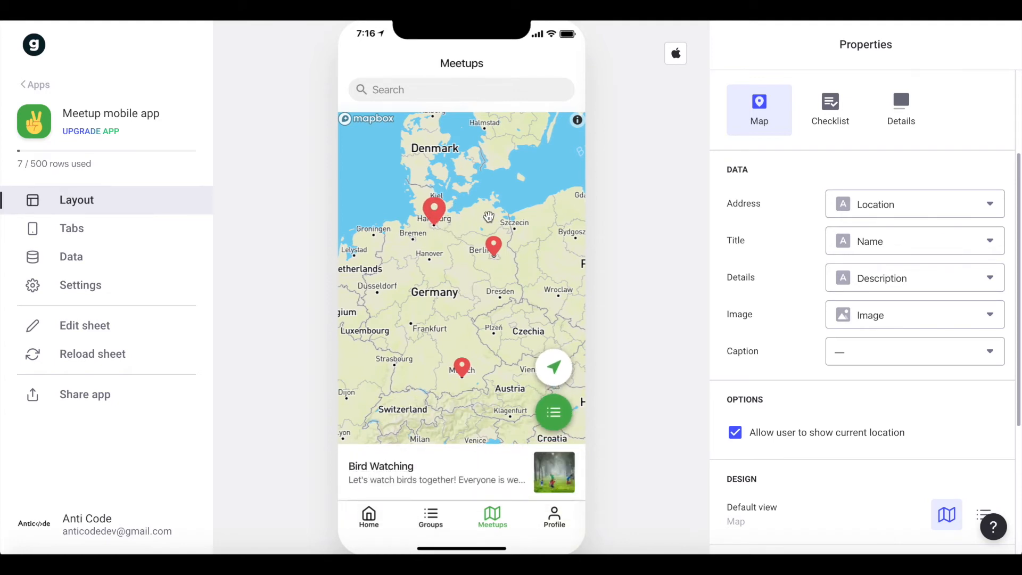
{"action": "left_click", "coordinate": [495, 248]}
{"action": "left_click", "coordinate": [464, 377]}
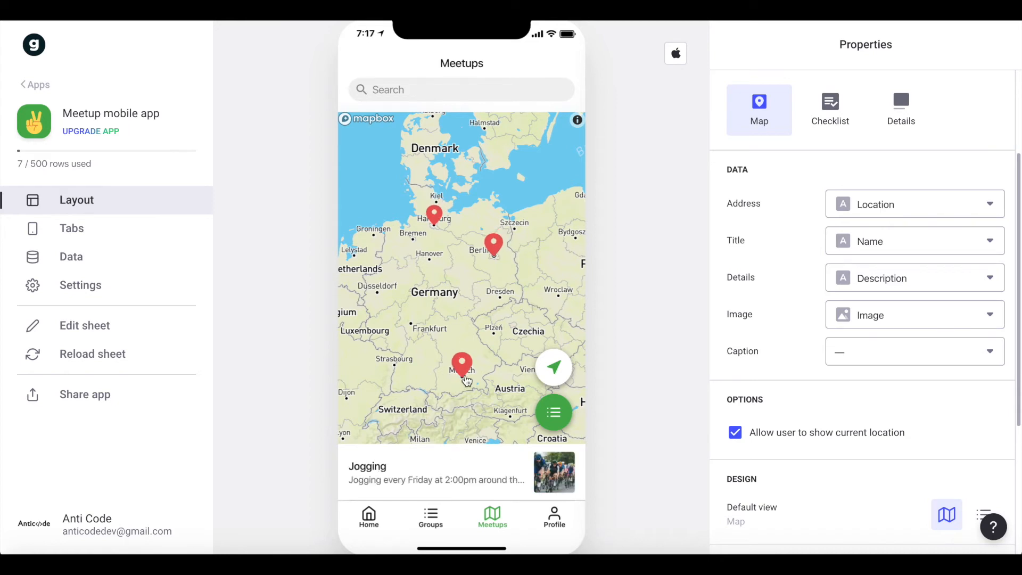
{"action": "left_click", "coordinate": [553, 412]}
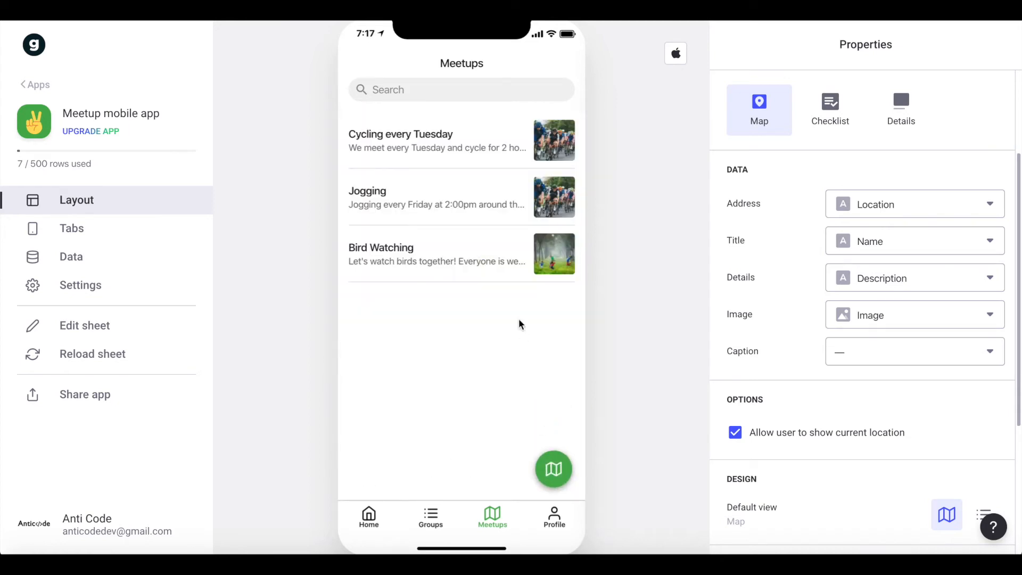
{"action": "scroll", "coordinate": [840, 235], "scroll_direction": "up", "scroll_amount": 3}
{"action": "scroll", "coordinate": [812, 324], "scroll_direction": "down", "scroll_amount": 6}
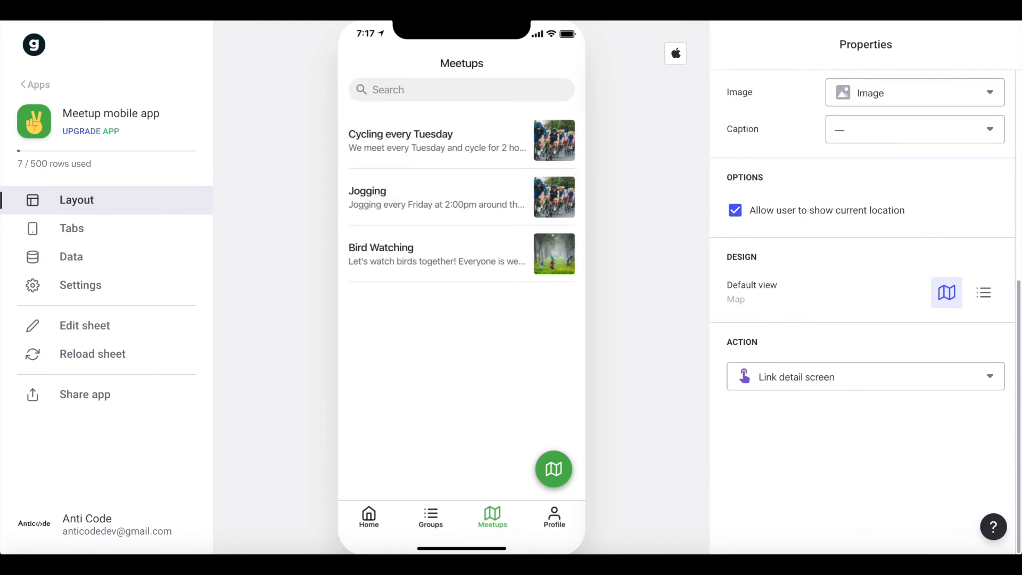
On the Cycling every Tuesday detail screen, replace the attending inline list with a Title component.
{"action": "left_click", "coordinate": [439, 129]}
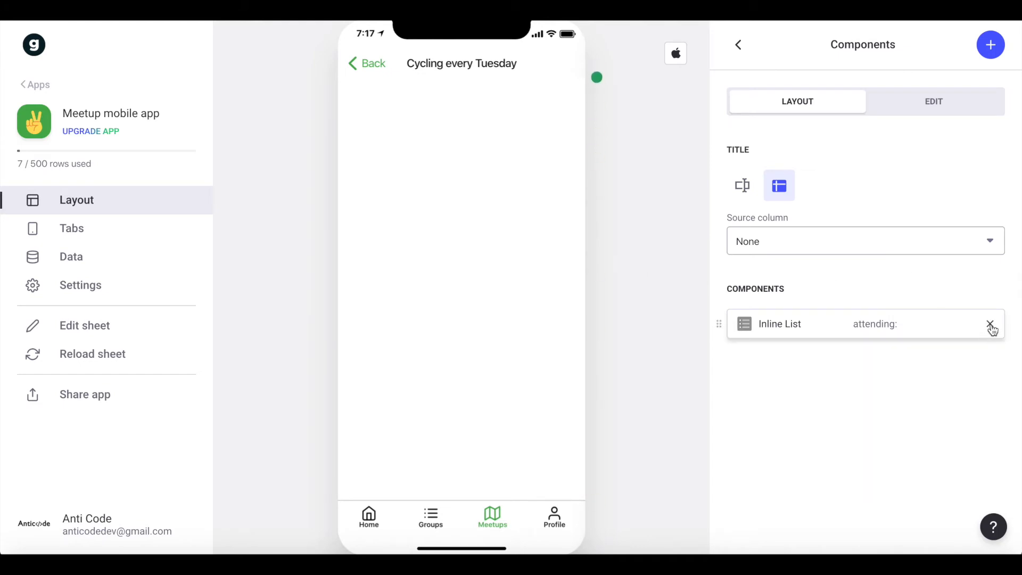
{"action": "left_click", "coordinate": [990, 326]}
{"action": "left_click", "coordinate": [990, 45]}
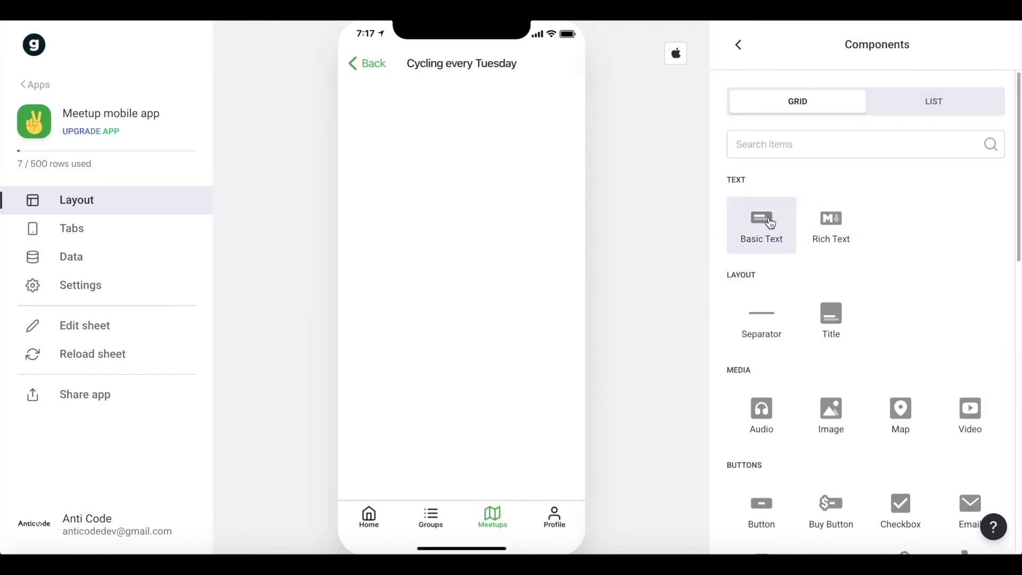
{"action": "left_click", "coordinate": [831, 318]}
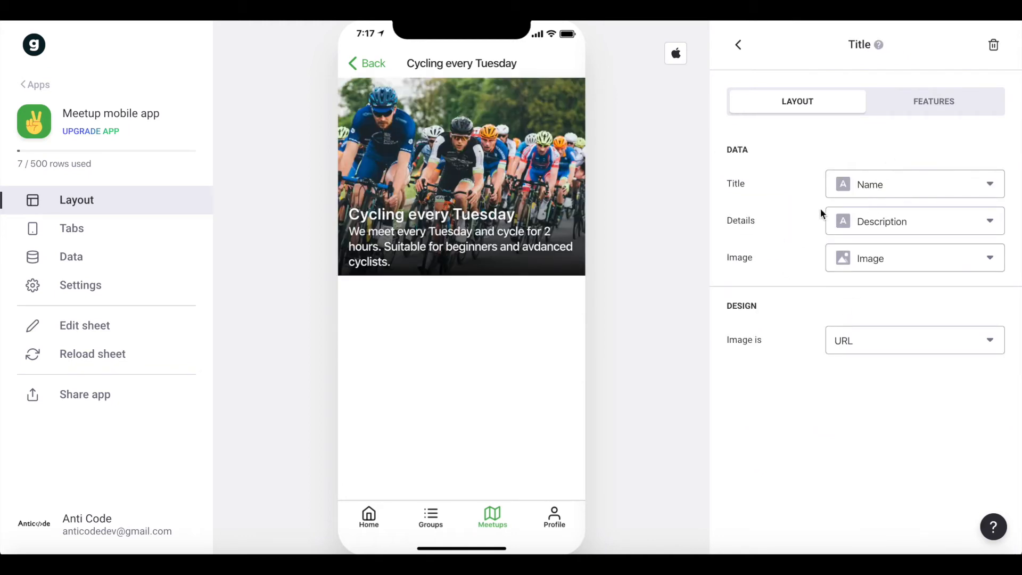
Keep Name as the meetup Title component's title and clear its Details.
{"action": "left_click", "coordinate": [878, 198]}
{"action": "left_click", "coordinate": [878, 197]}
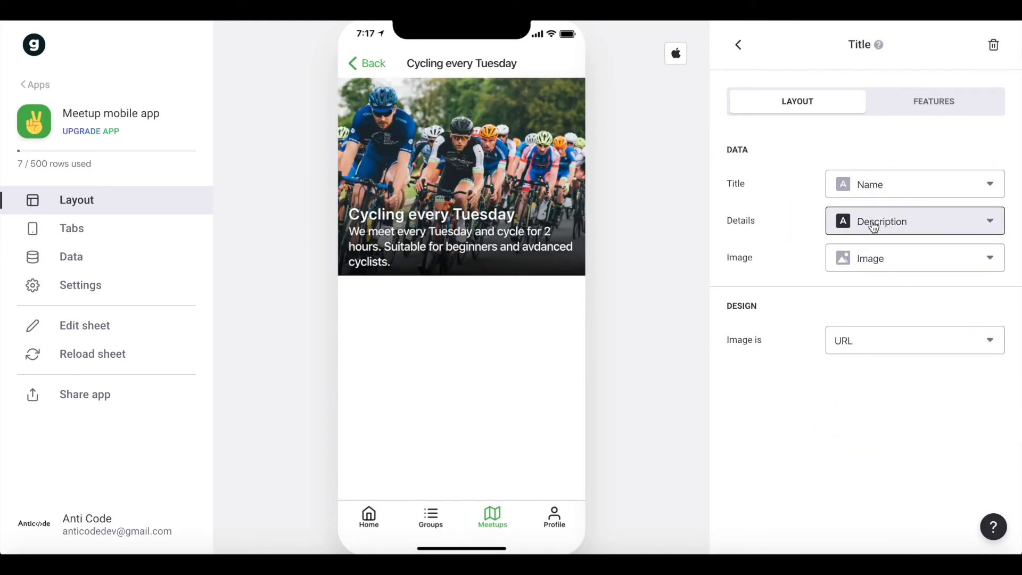
{"action": "left_click", "coordinate": [873, 228]}
{"action": "left_click", "coordinate": [857, 259]}
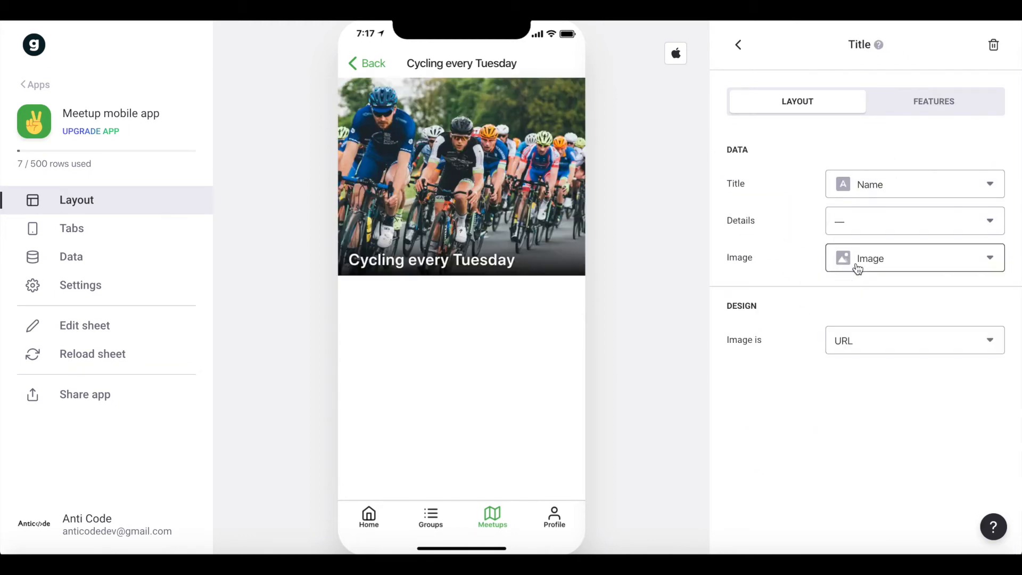
Add a Basic Text component to the meetup detail screen that shows the Description column.
{"action": "left_click", "coordinate": [739, 46]}
{"action": "left_click", "coordinate": [988, 43]}
{"action": "left_click", "coordinate": [741, 227]}
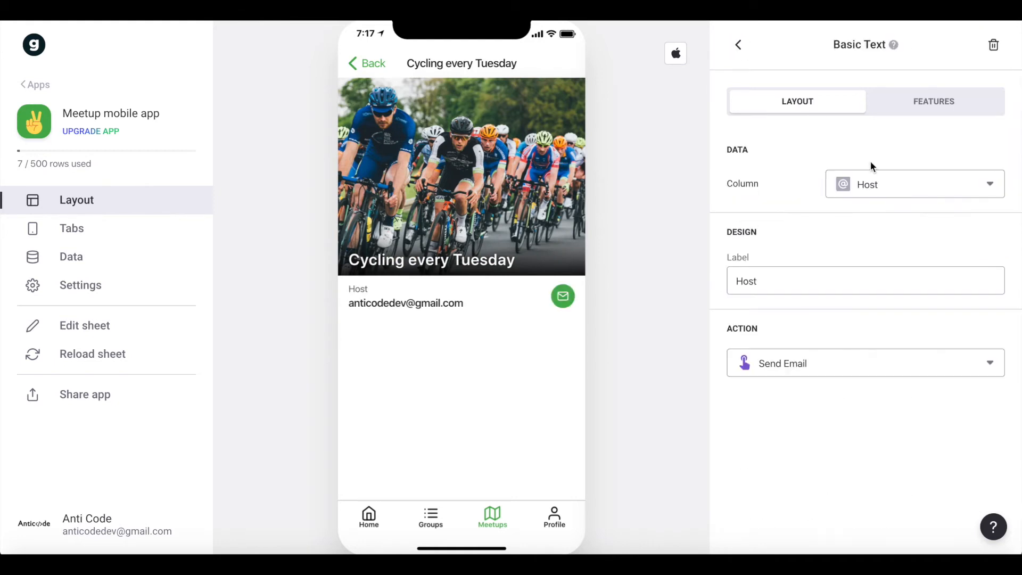
{"action": "left_click", "coordinate": [863, 189]}
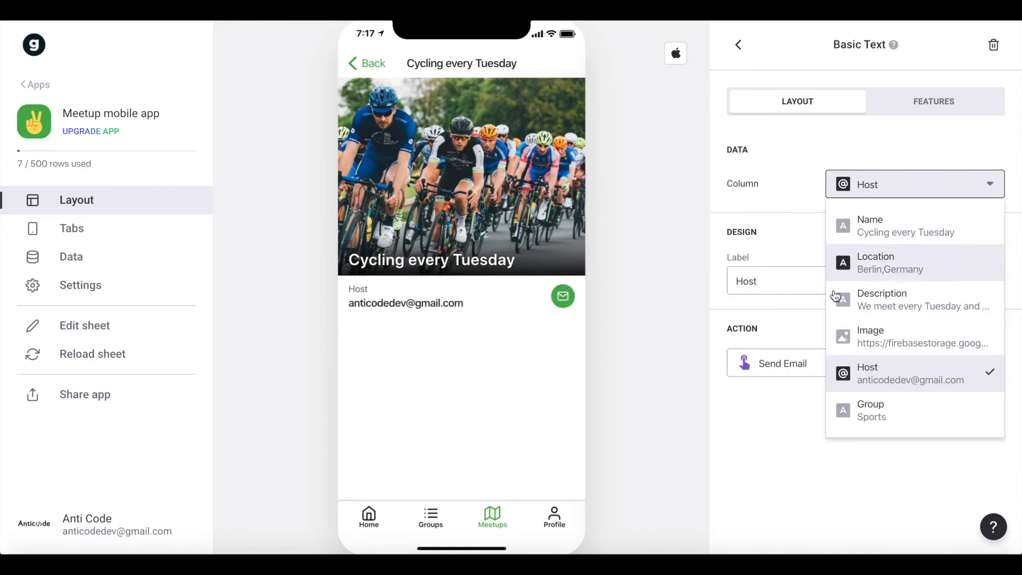
{"action": "left_click", "coordinate": [895, 307]}
{"action": "left_click", "coordinate": [738, 45]}
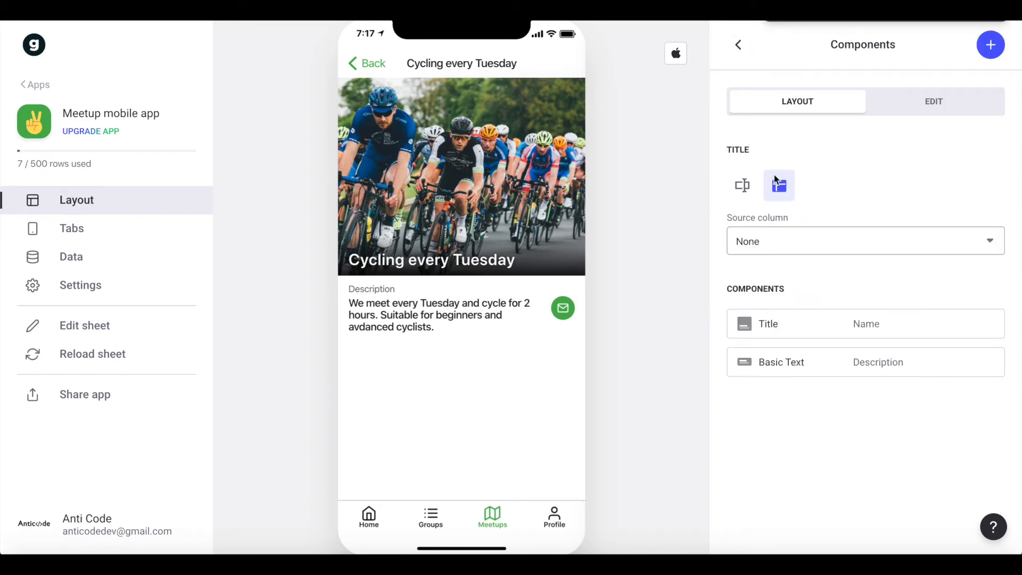
Add a Map component to the meetup detail screen with Location as its address.
{"action": "left_click", "coordinate": [997, 48]}
{"action": "type", "text": "map"}
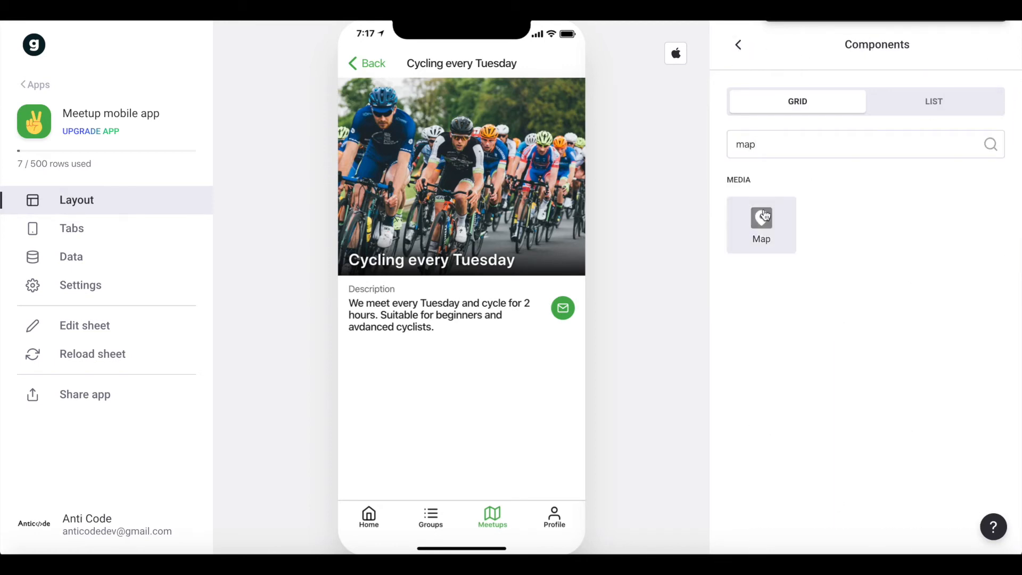
{"action": "left_click", "coordinate": [761, 216]}
{"action": "left_click", "coordinate": [897, 184]}
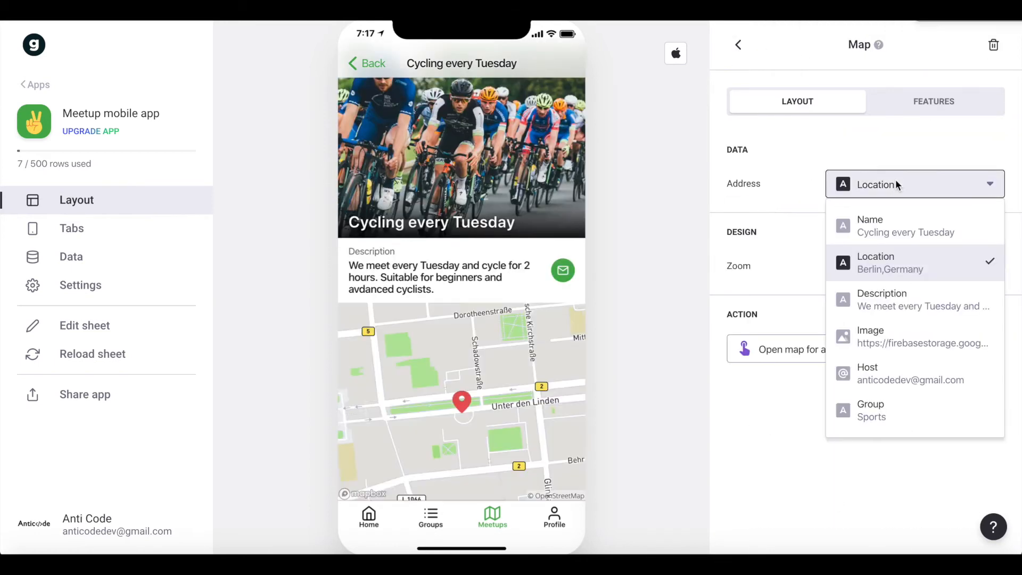
{"action": "left_click", "coordinate": [902, 273]}
{"action": "left_click", "coordinate": [738, 45]}
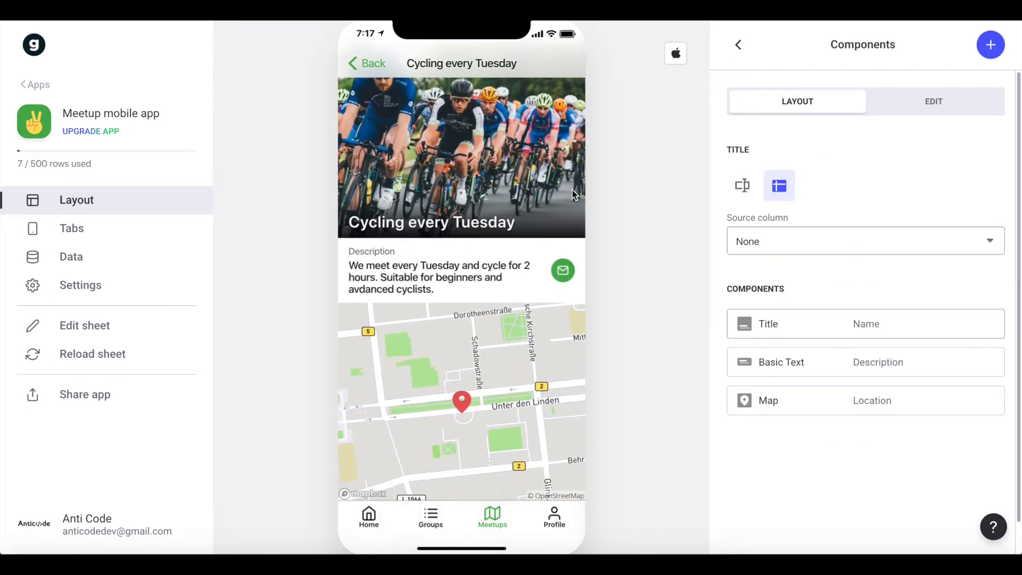
Add a Relation component to the meetup detail screen based on belongs to group.
{"action": "left_click", "coordinate": [988, 44]}
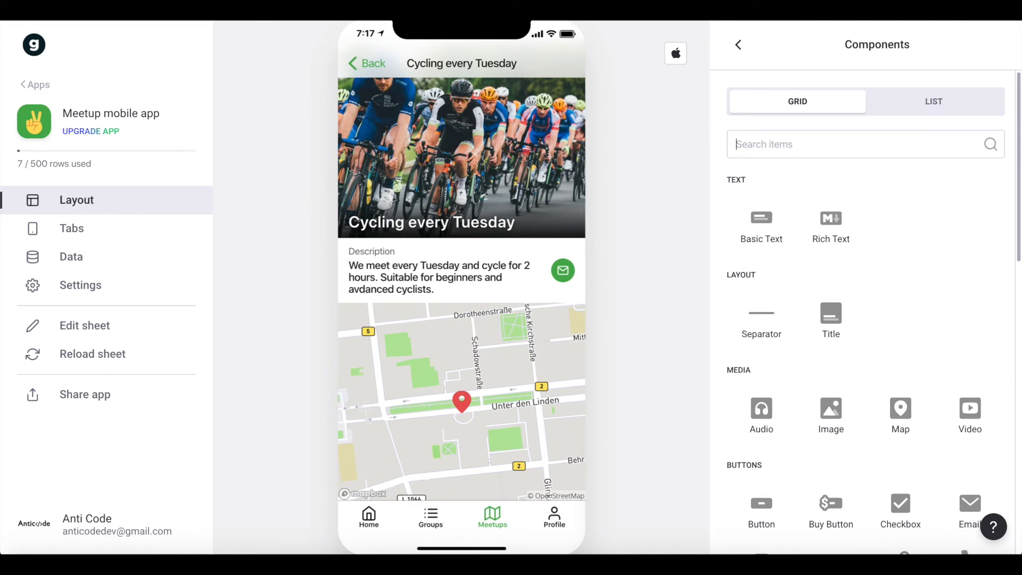
{"action": "type", "text": "rel"}
{"action": "left_click", "coordinate": [754, 229]}
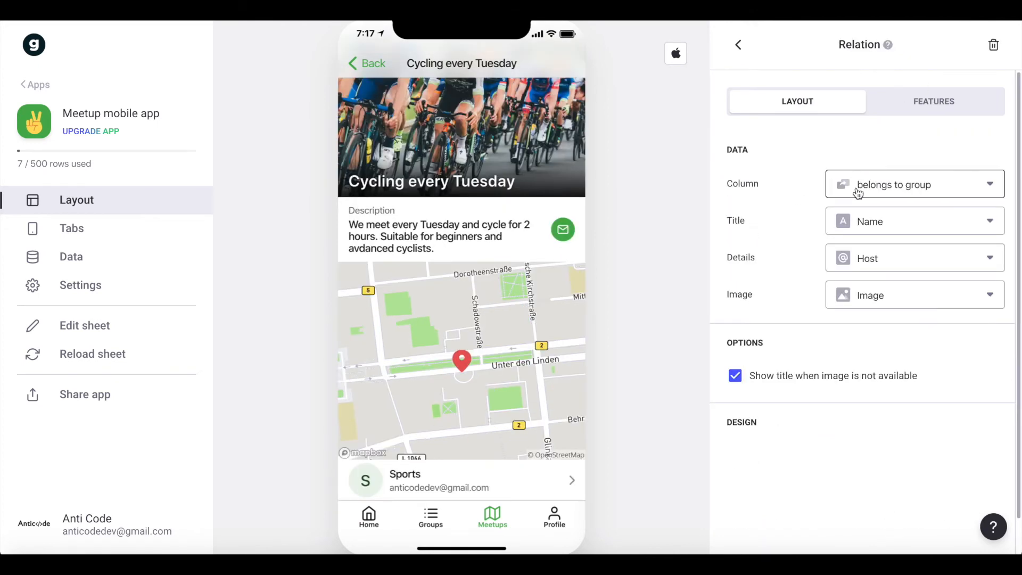
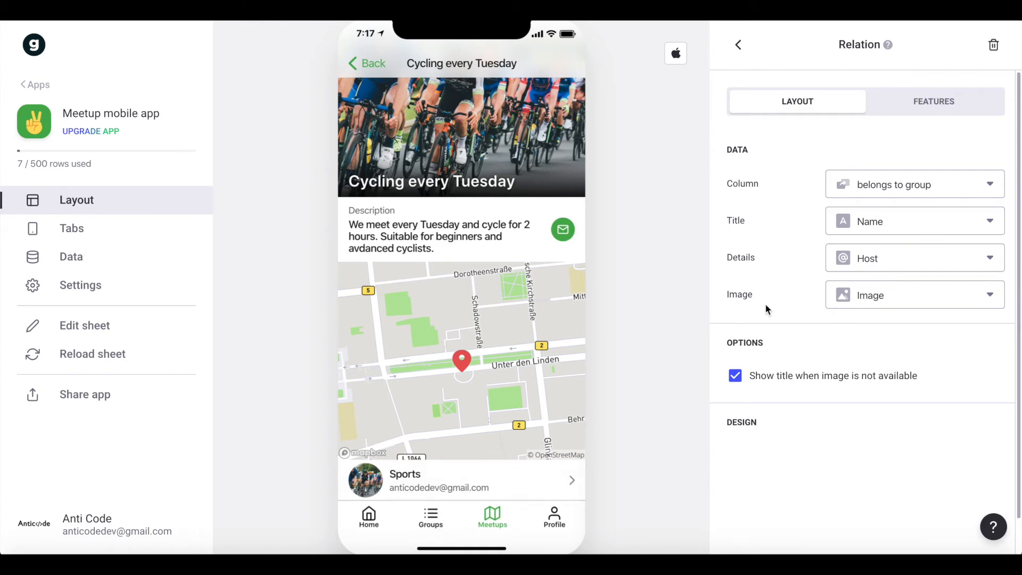
Clear the Details of the belongs to group Relation component and place that component above the Map.
{"action": "left_click", "coordinate": [851, 221]}
{"action": "left_click", "coordinate": [845, 257]}
{"action": "left_click", "coordinate": [845, 257]}
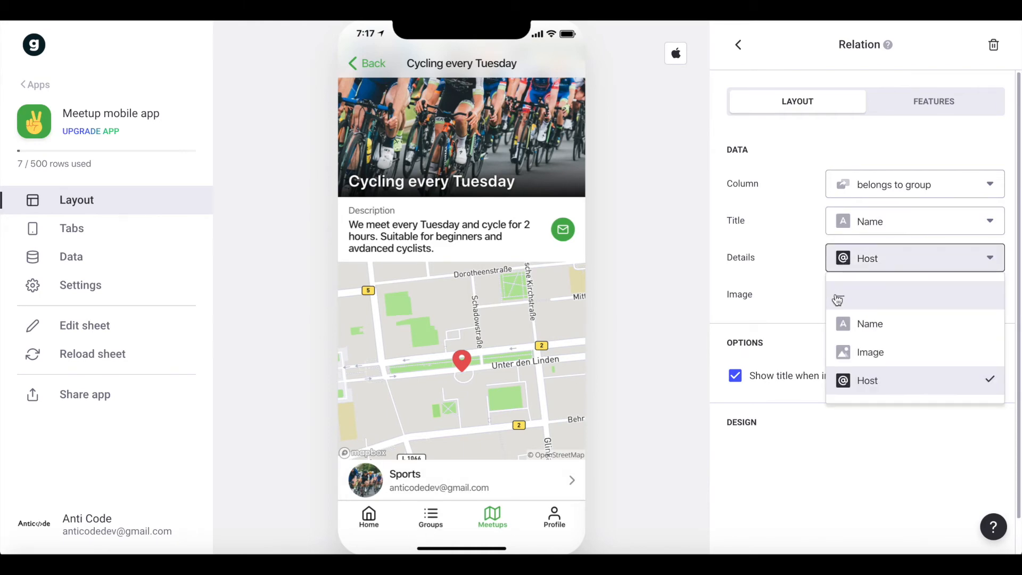
{"action": "left_click", "coordinate": [837, 300]}
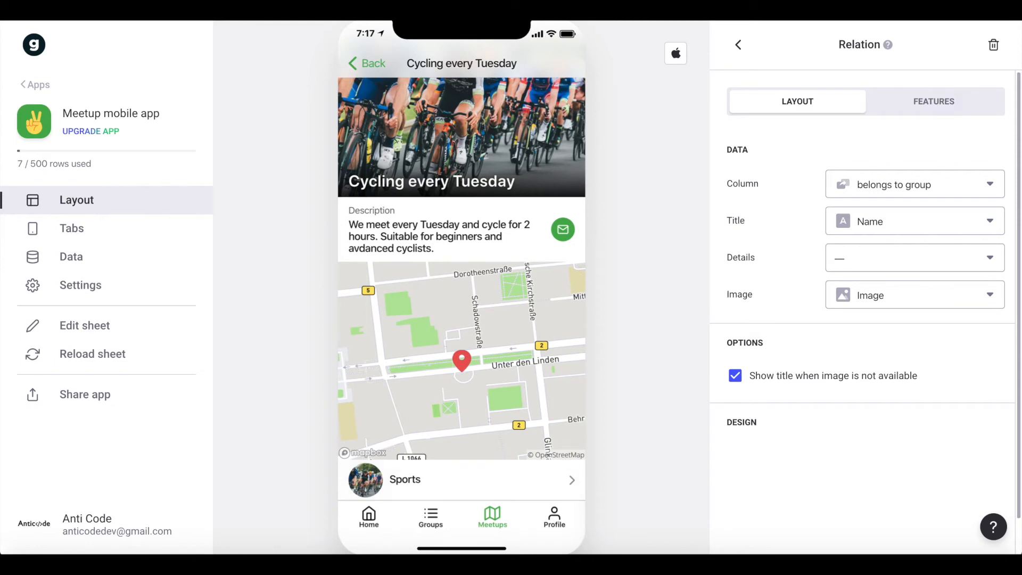
{"action": "left_click", "coordinate": [737, 44]}
{"action": "left_click_drag", "start_coordinate": [727, 438], "coordinate": [736, 384]}
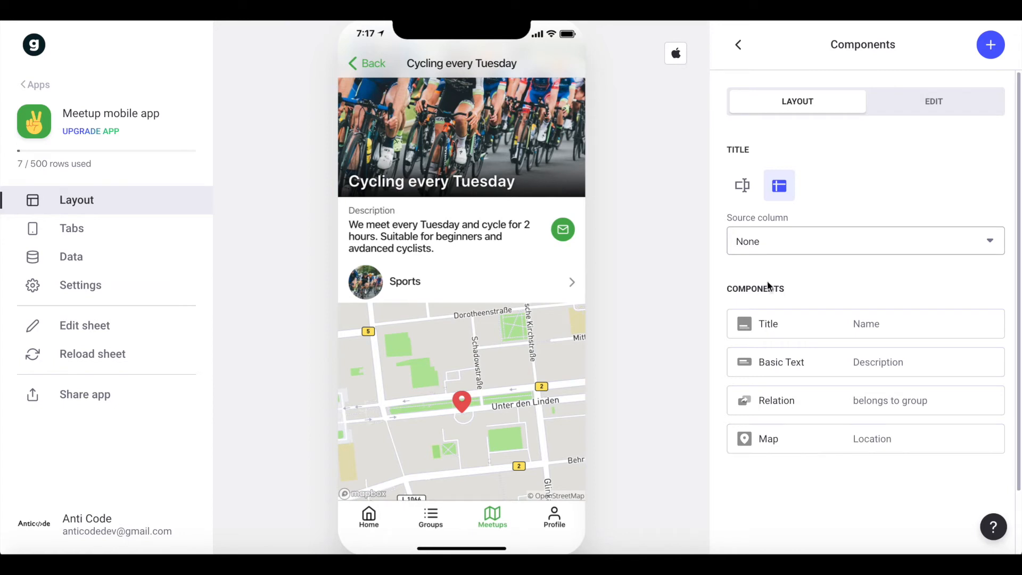
{"action": "scroll", "coordinate": [515, 288], "scroll_direction": "up", "scroll_amount": 2}
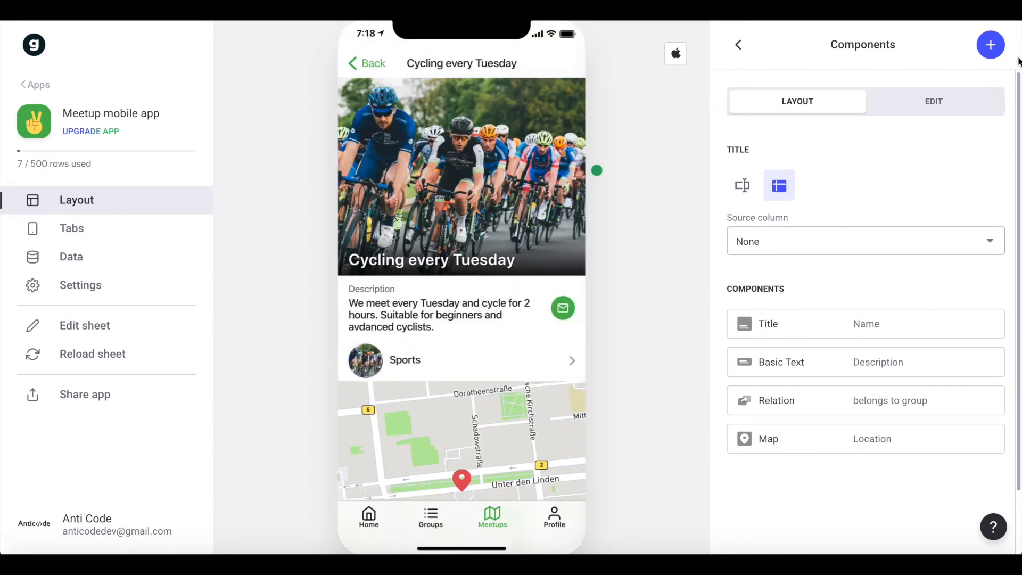
Add a Form Button component labelled "Attend this Meetup" to the meetup detail screen.
{"action": "left_click", "coordinate": [989, 44]}
{"action": "type", "text": "form"}
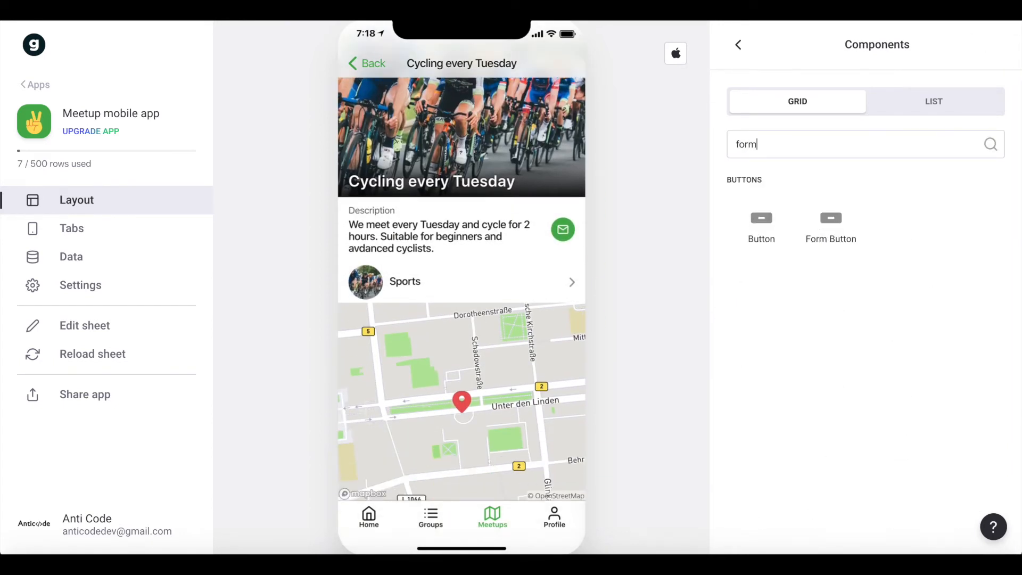
{"action": "left_click", "coordinate": [846, 222]}
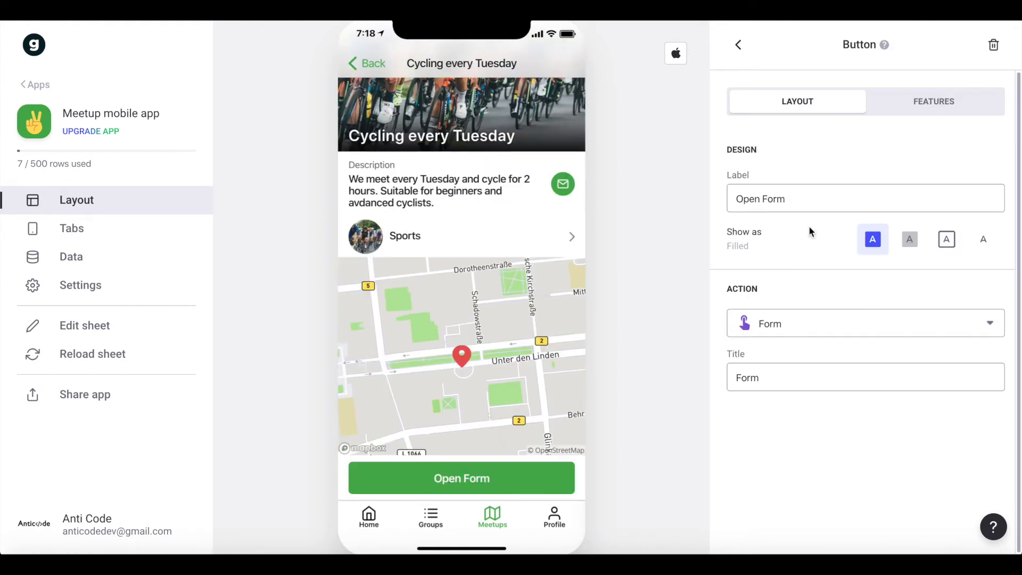
{"action": "triple_click", "coordinate": [797, 192]}
{"action": "type", "text": "Atten"}
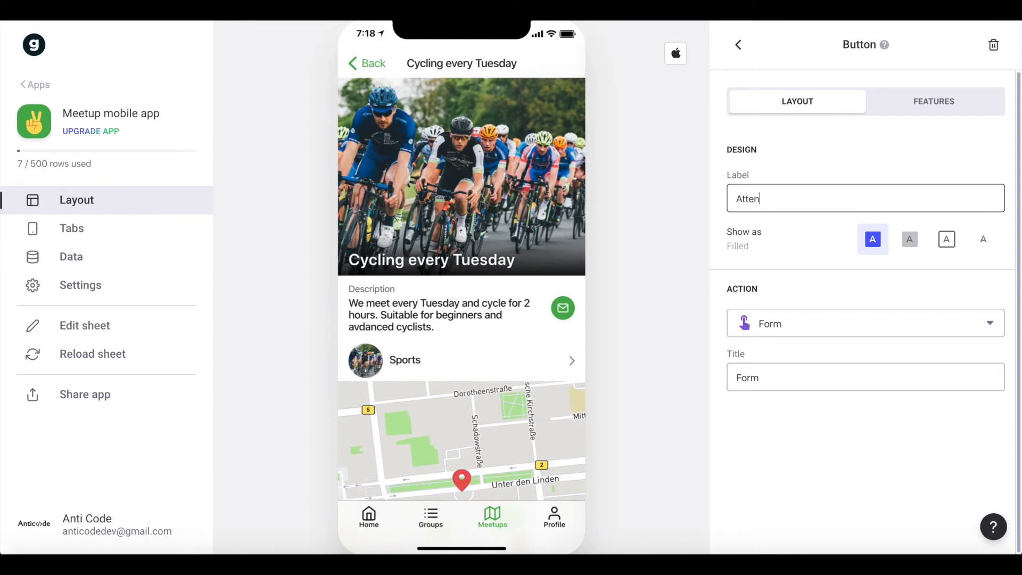
{"action": "type", "text": "d this Meteup"}
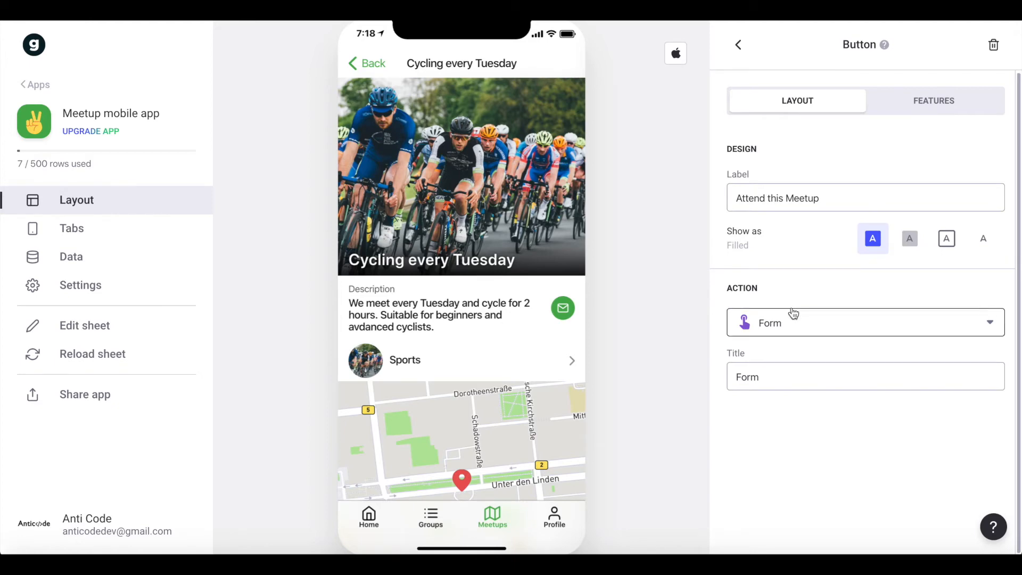
{"action": "scroll", "coordinate": [443, 353], "scroll_direction": "down", "scroll_amount": 3}
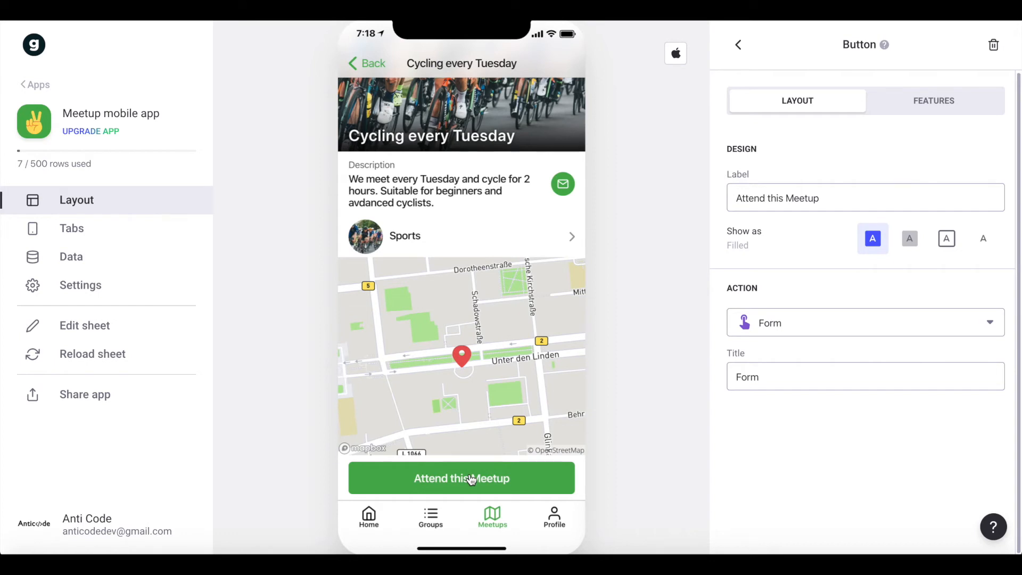
Change the Sign In option in the app's privacy settings.
{"action": "left_click", "coordinate": [88, 296]}
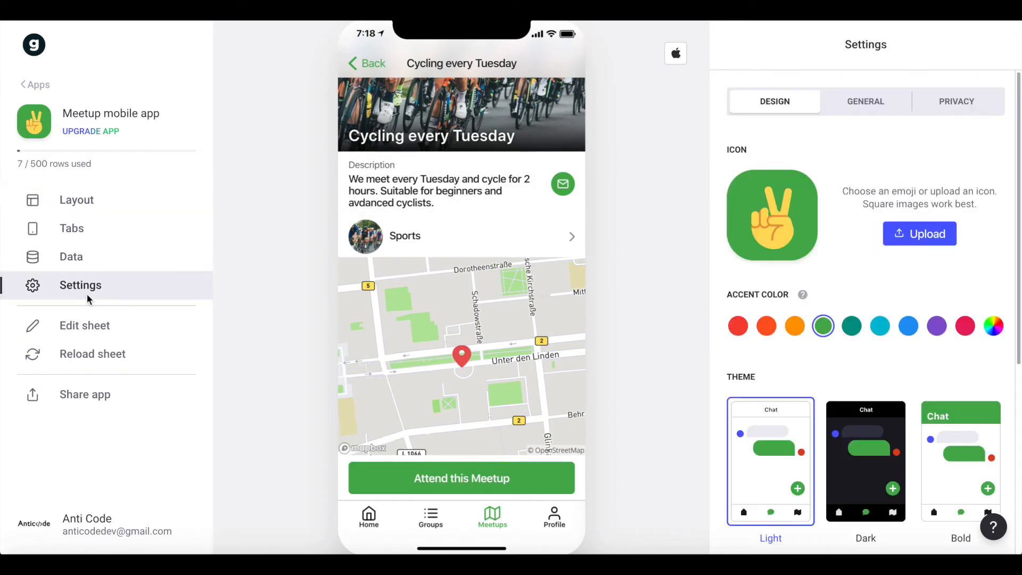
{"action": "left_click", "coordinate": [949, 113]}
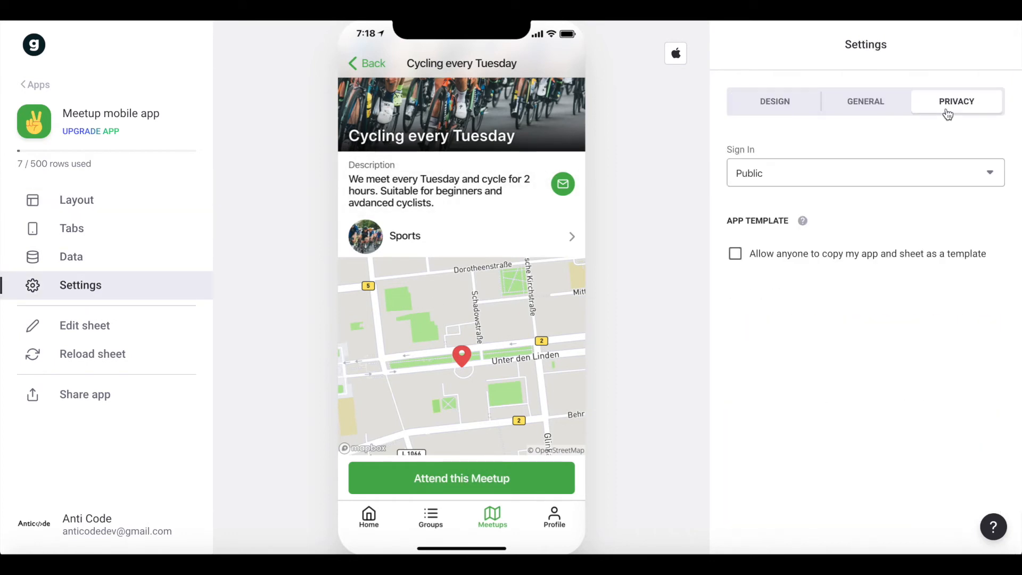
{"action": "left_click", "coordinate": [815, 181]}
{"action": "left_click", "coordinate": [808, 239]}
{"action": "scroll", "coordinate": [518, 324], "scroll_direction": "up", "scroll_amount": 3}
{"action": "scroll", "coordinate": [525, 349], "scroll_direction": "up", "scroll_amount": 3}
Open the form behind the Attend this Meetup button and set its destination sheet to Attending.
{"action": "left_click", "coordinate": [109, 202]}
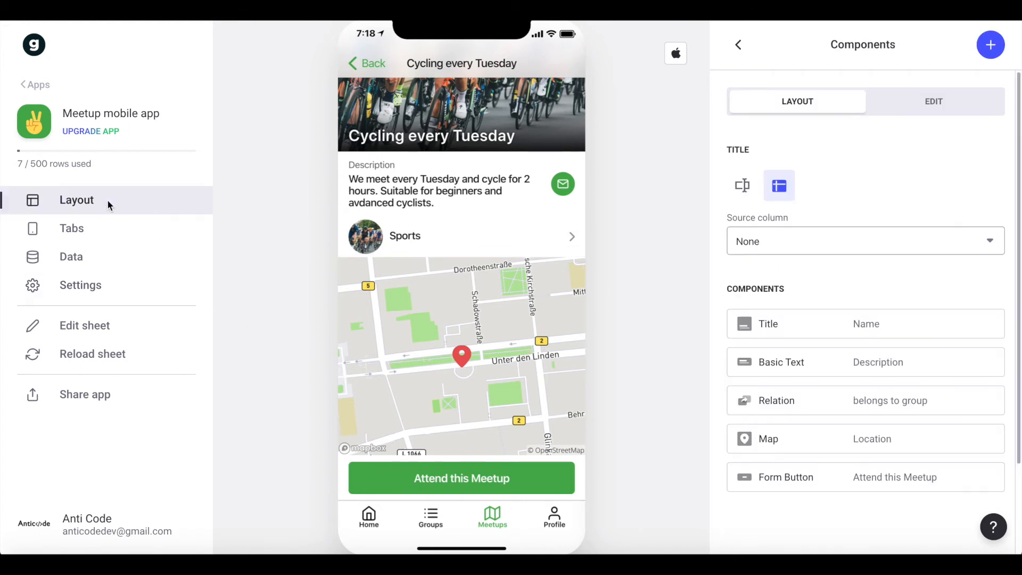
{"action": "left_click", "coordinate": [451, 484]}
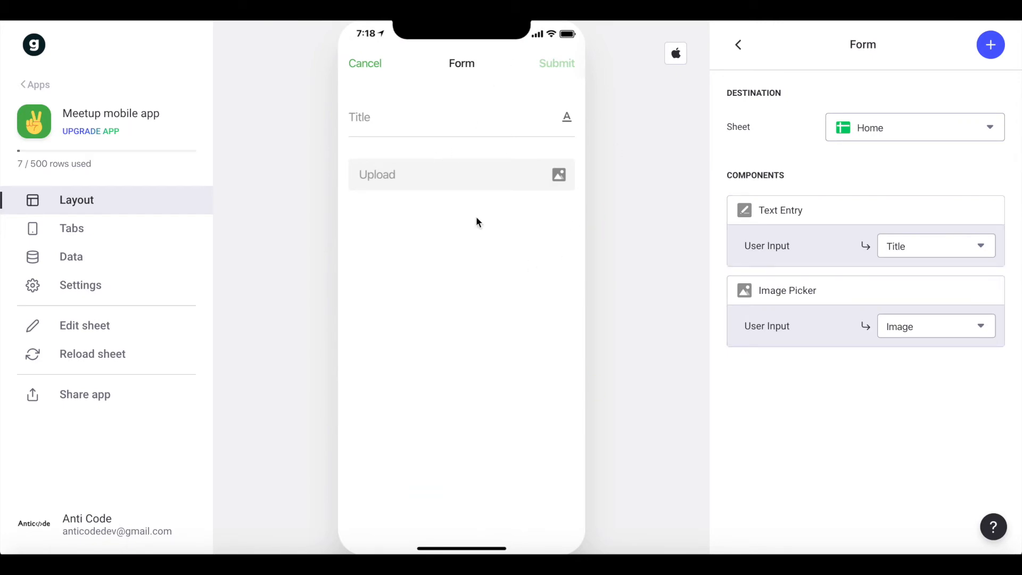
{"action": "left_click", "coordinate": [904, 137]}
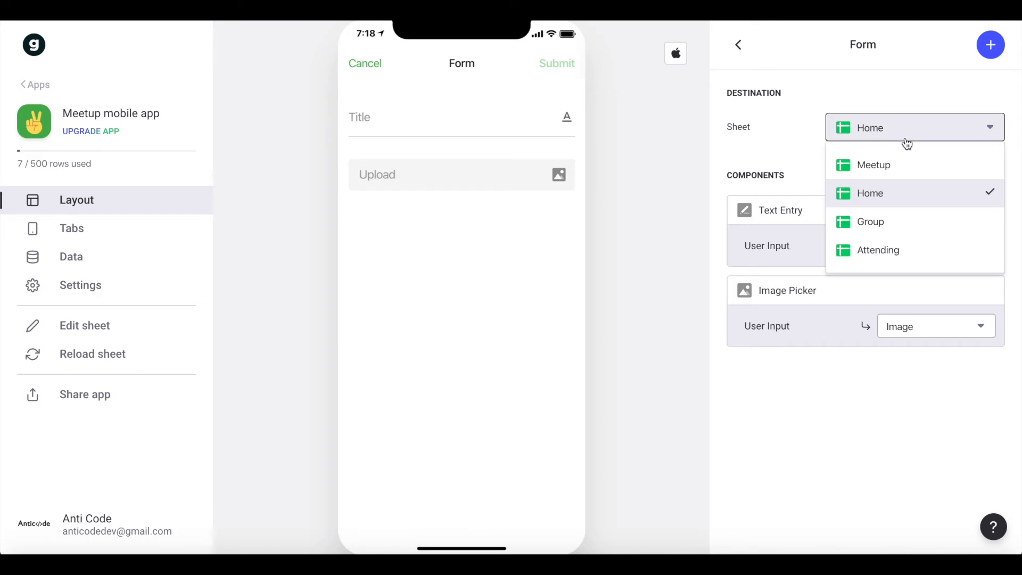
{"action": "left_click", "coordinate": [888, 257]}
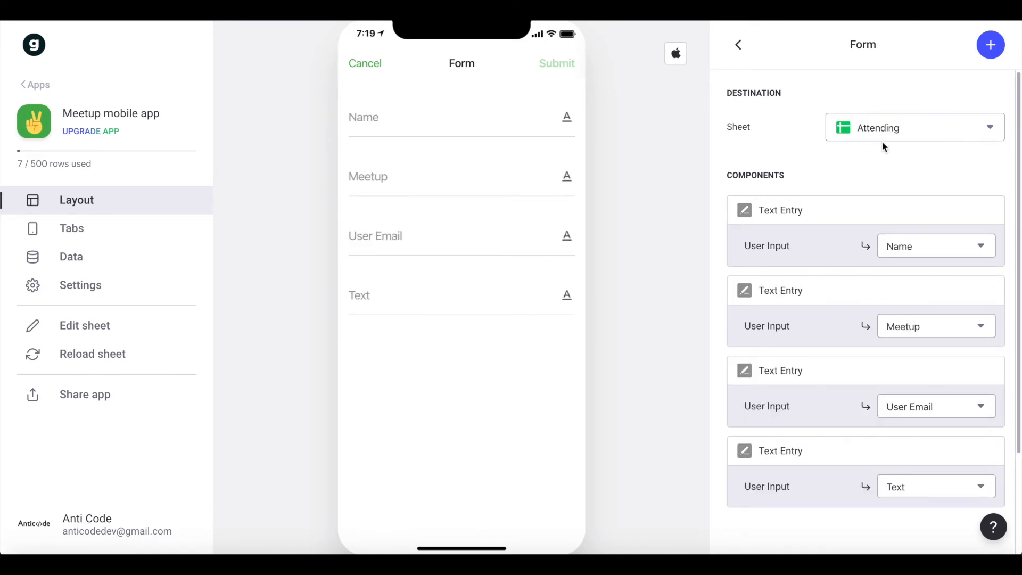
Replace the form's Meetup text entry with the meetup's Name column, saved to the Meetup column.
{"action": "left_click", "coordinate": [390, 117]}
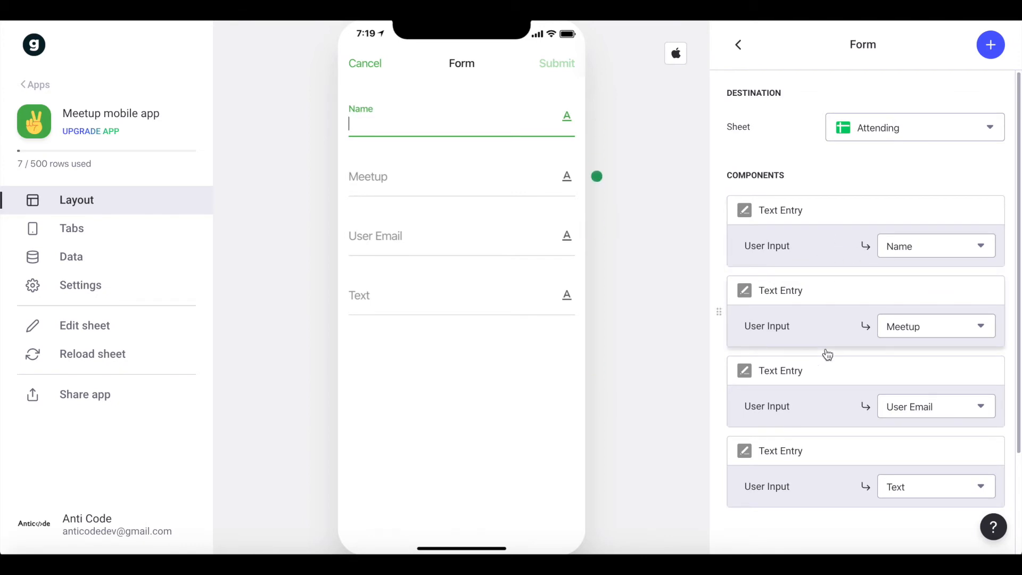
{"action": "scroll", "coordinate": [878, 294], "scroll_direction": "down", "scroll_amount": 1}
{"action": "left_click", "coordinate": [992, 247]}
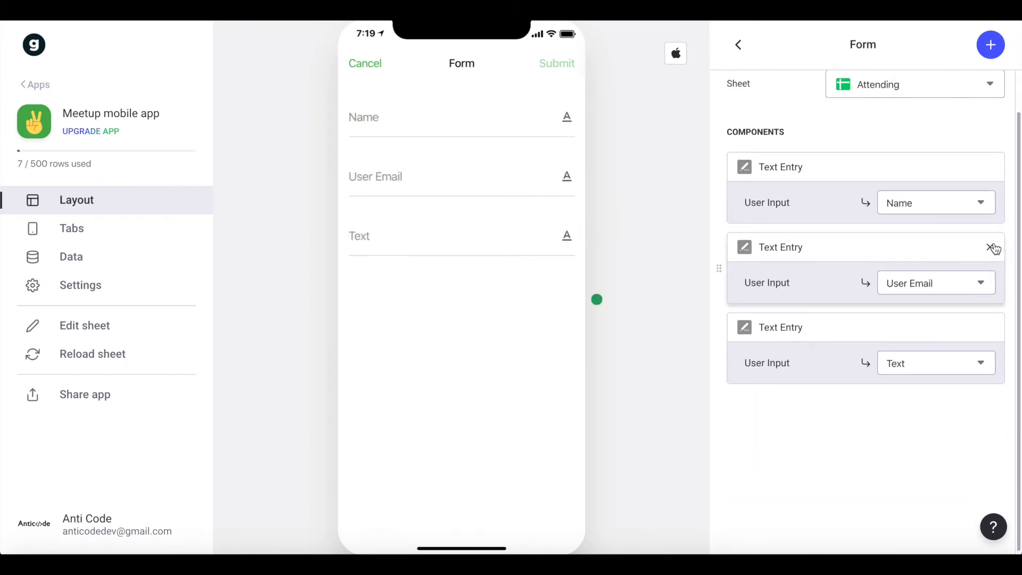
{"action": "left_click", "coordinate": [989, 46]}
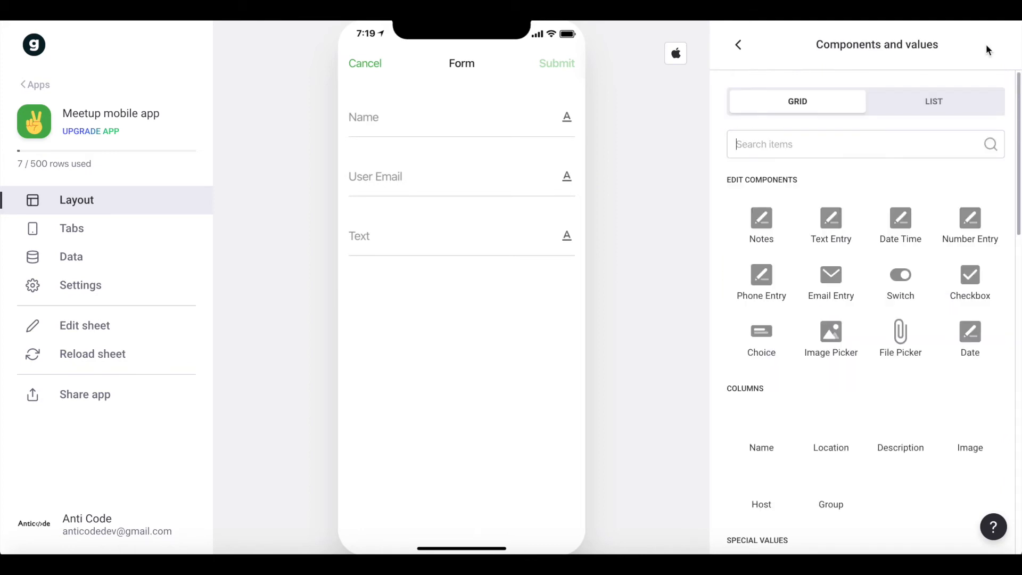
{"action": "scroll", "coordinate": [855, 213], "scroll_direction": "down", "scroll_amount": 3}
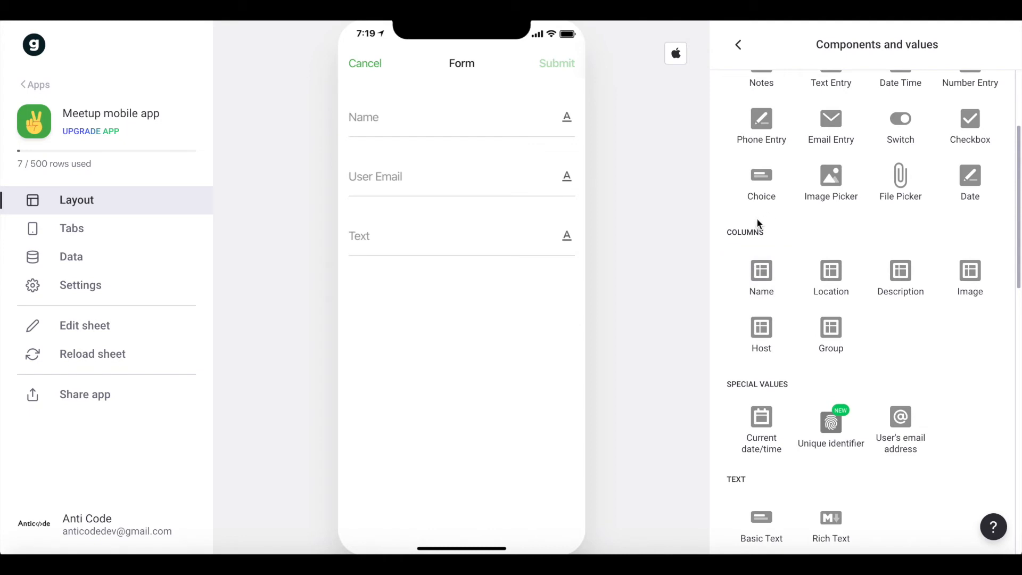
{"action": "left_click", "coordinate": [756, 289]}
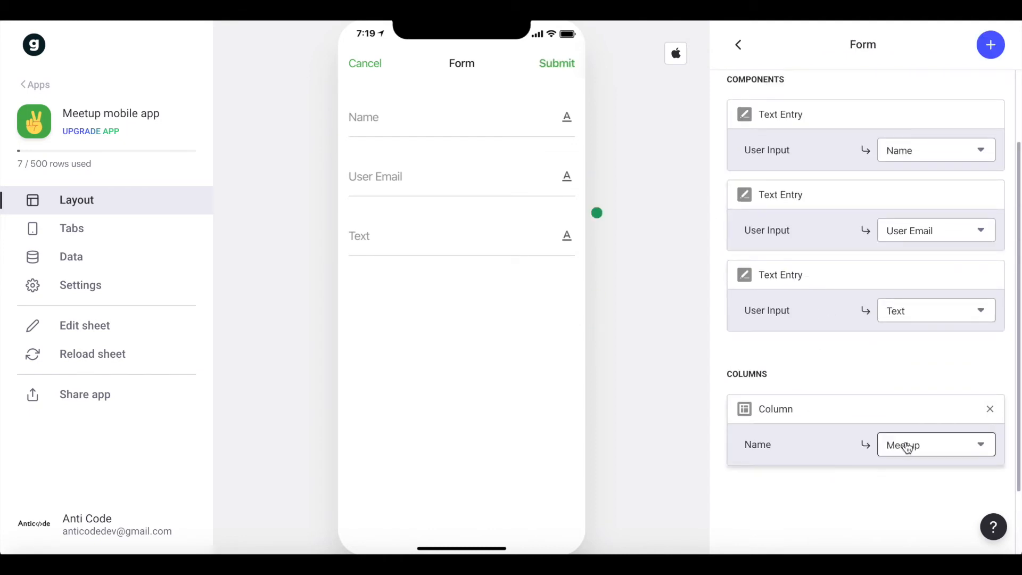
{"action": "scroll", "coordinate": [905, 447], "scroll_direction": "up", "scroll_amount": 2}
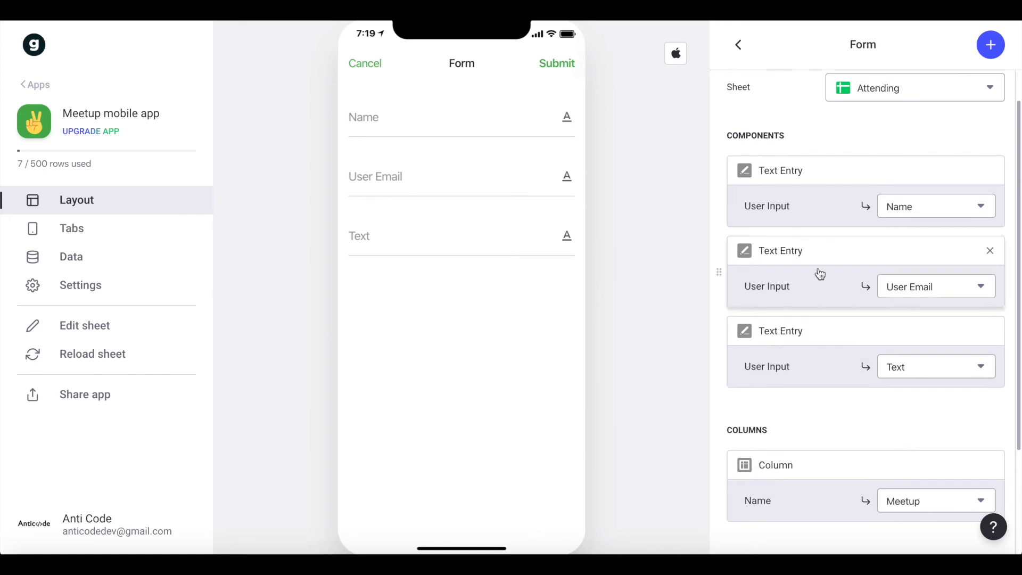
{"action": "left_click", "coordinate": [990, 255]}
{"action": "left_click", "coordinate": [992, 42]}
{"action": "type", "text": "c"}
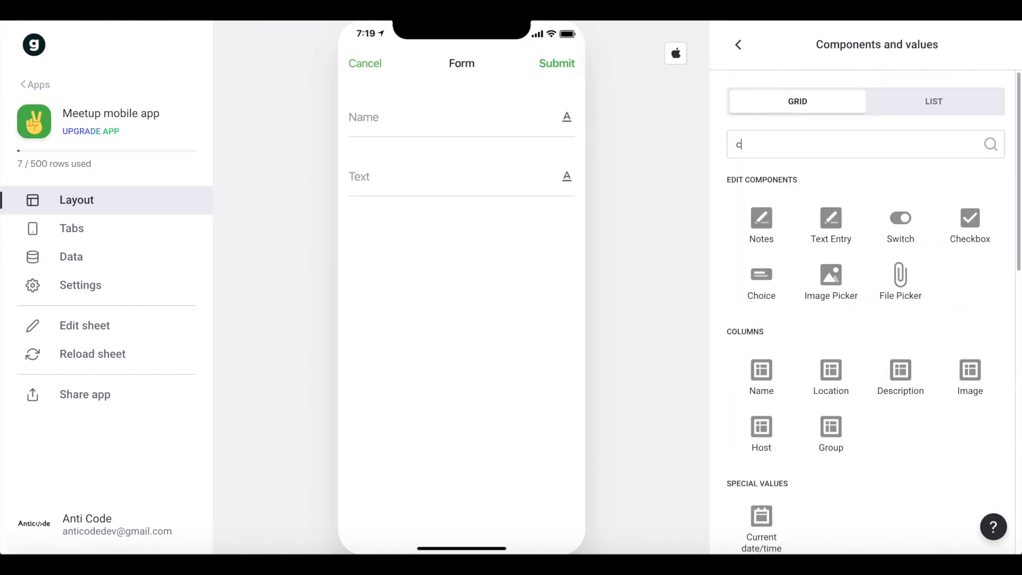
{"action": "type", "text": "urr"}
{"action": "key", "text": "BackSpace"}
{"action": "key", "text": "BackSpace"}
{"action": "key", "text": "BackSpace"}
{"action": "key", "text": "BackSpace"}
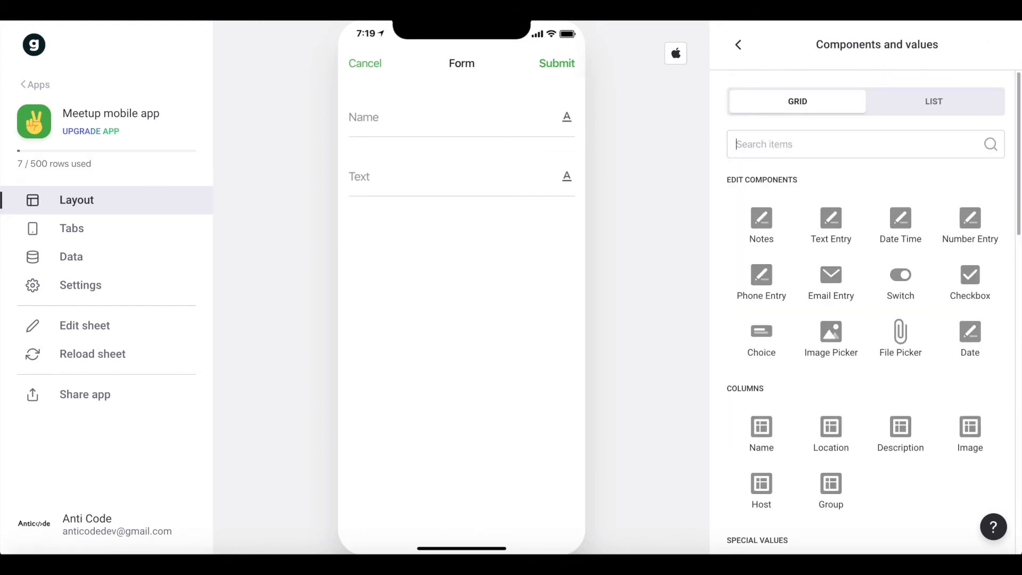
{"action": "type", "text": "emai"}
{"action": "left_click", "coordinate": [773, 341]}
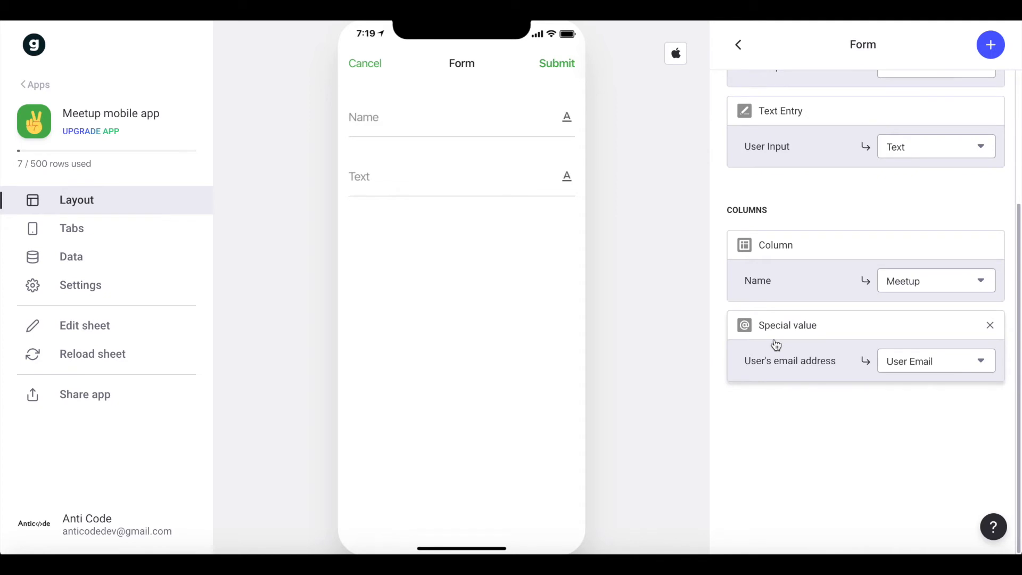
{"action": "scroll", "coordinate": [926, 380], "scroll_direction": "up", "scroll_amount": 2}
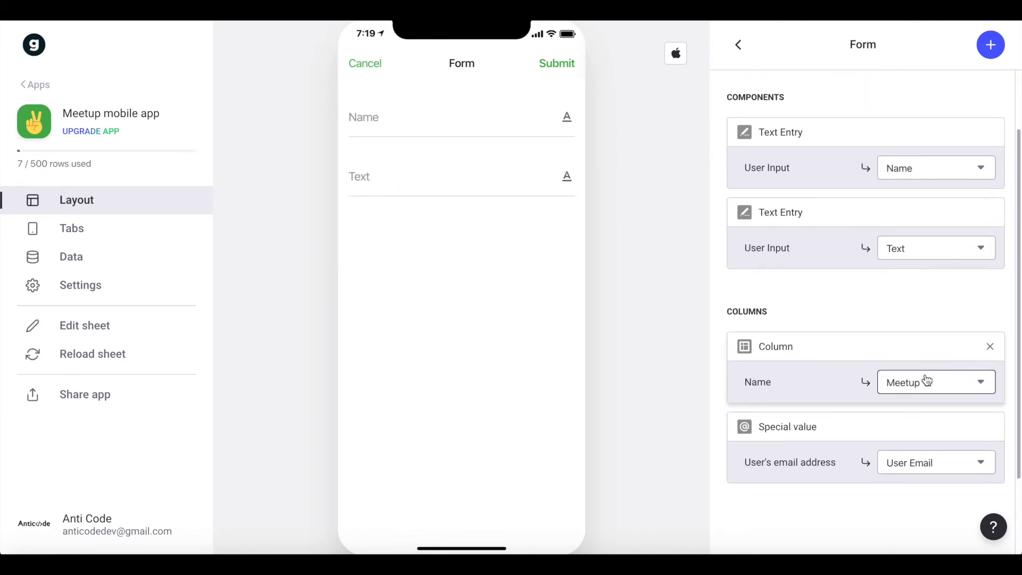
Set the title of the form's Text entry to "Enter your message".
{"action": "left_click", "coordinate": [435, 178]}
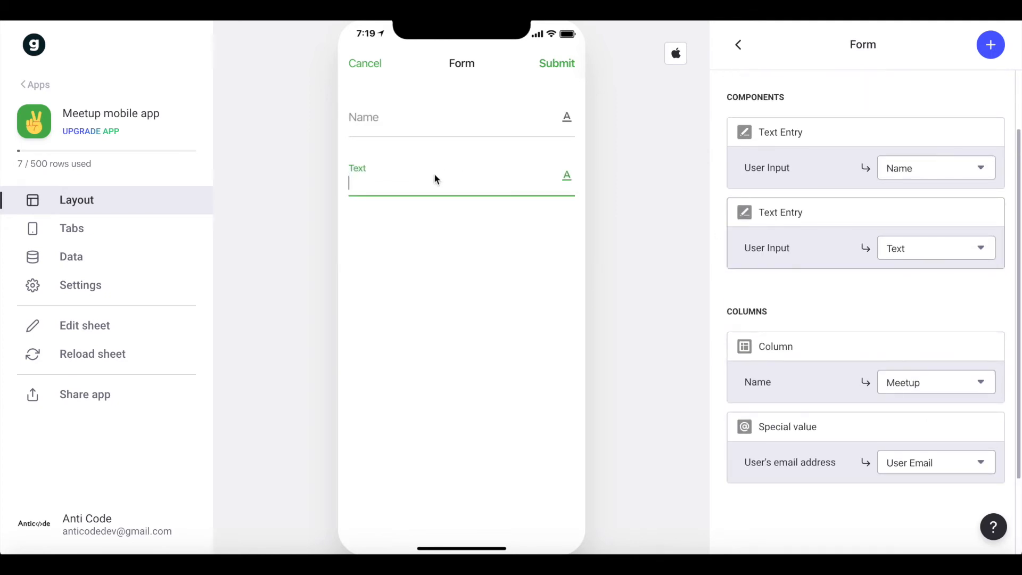
{"action": "left_click", "coordinate": [809, 249]}
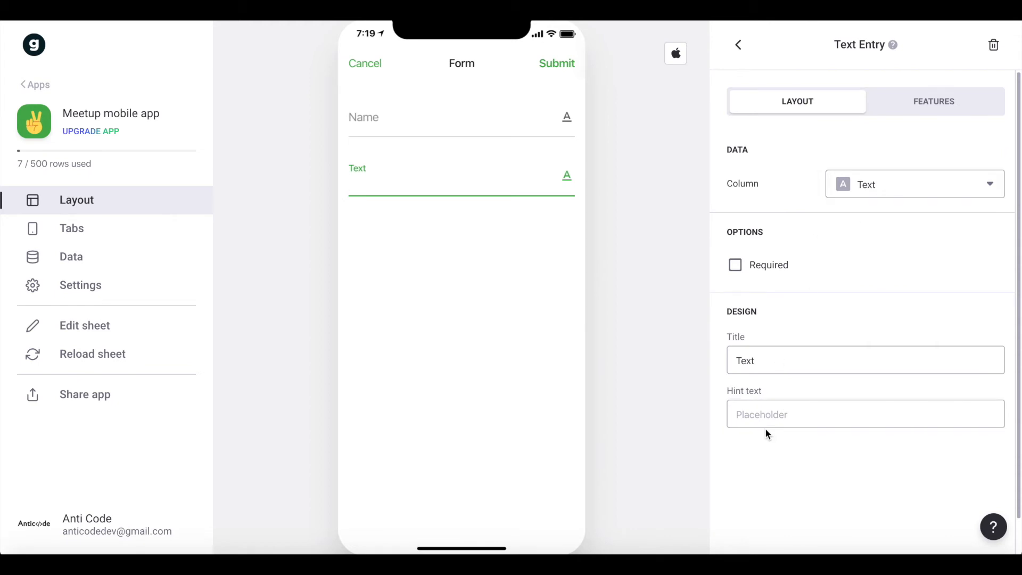
{"action": "left_click", "coordinate": [786, 353]}
{"action": "double_click", "coordinate": [778, 364]}
{"action": "type", "text": "Enter your mes"}
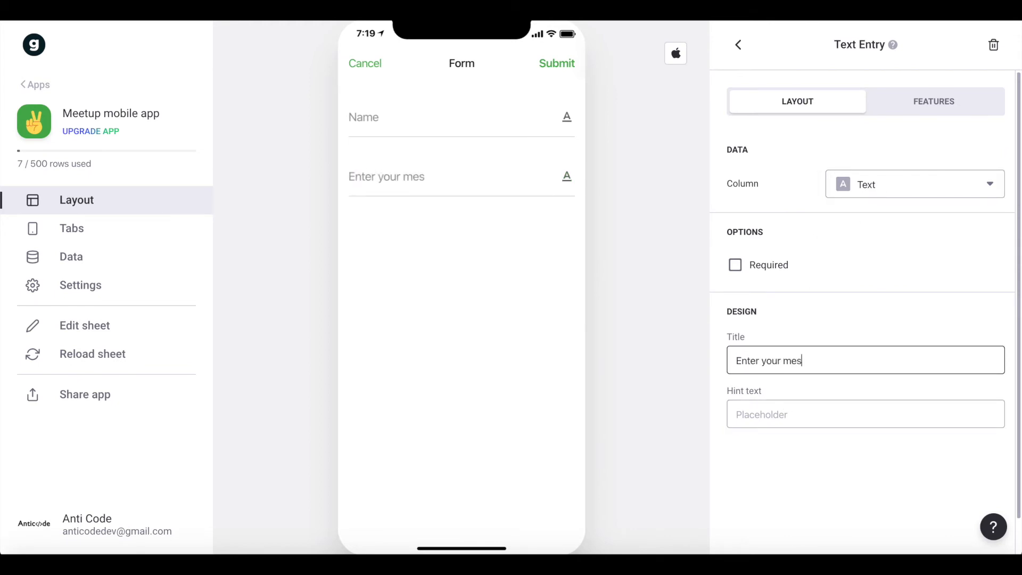
{"action": "type", "text": "sage"}
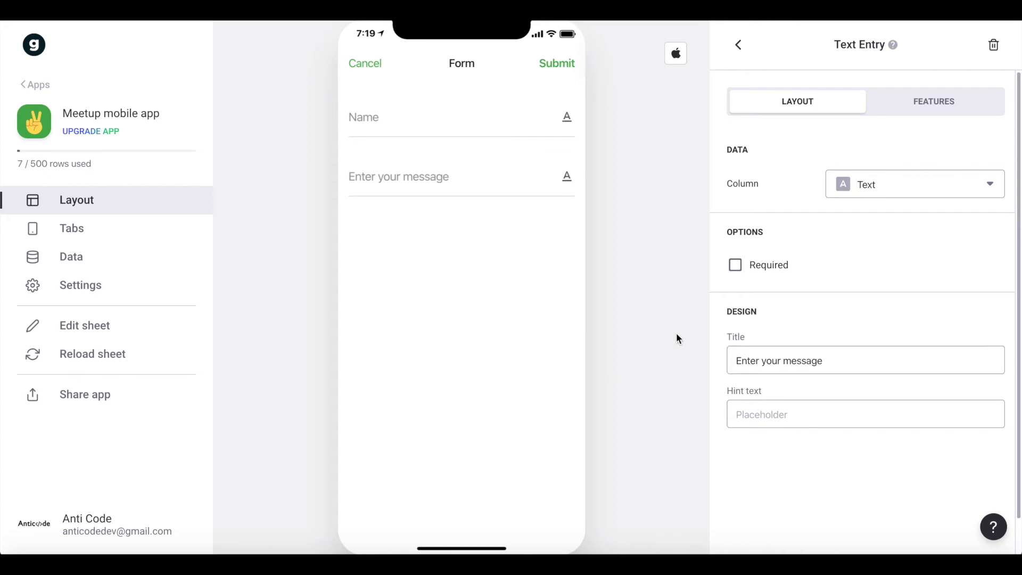
Preview the attend form by reopening it from the meetup detail screen, check both entry fields, and cancel it.
{"action": "left_click", "coordinate": [358, 65]}
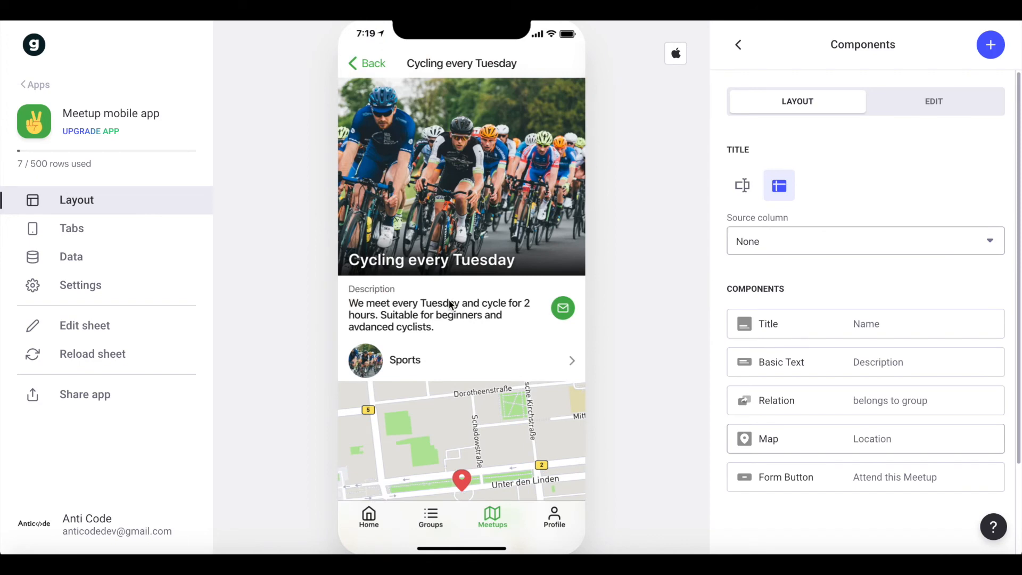
{"action": "left_click", "coordinate": [481, 477]}
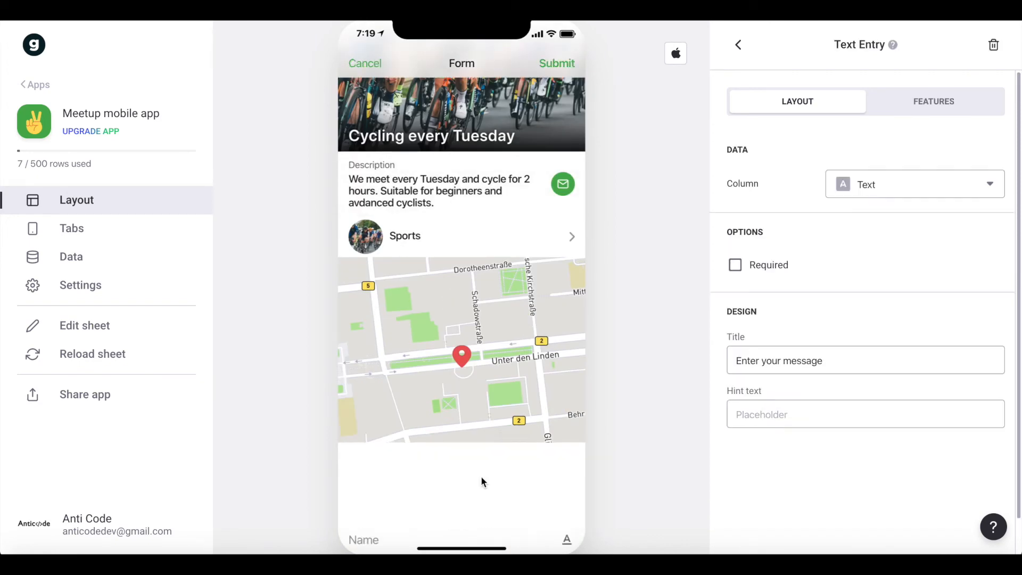
{"action": "left_click", "coordinate": [384, 127]}
{"action": "left_click", "coordinate": [393, 173]}
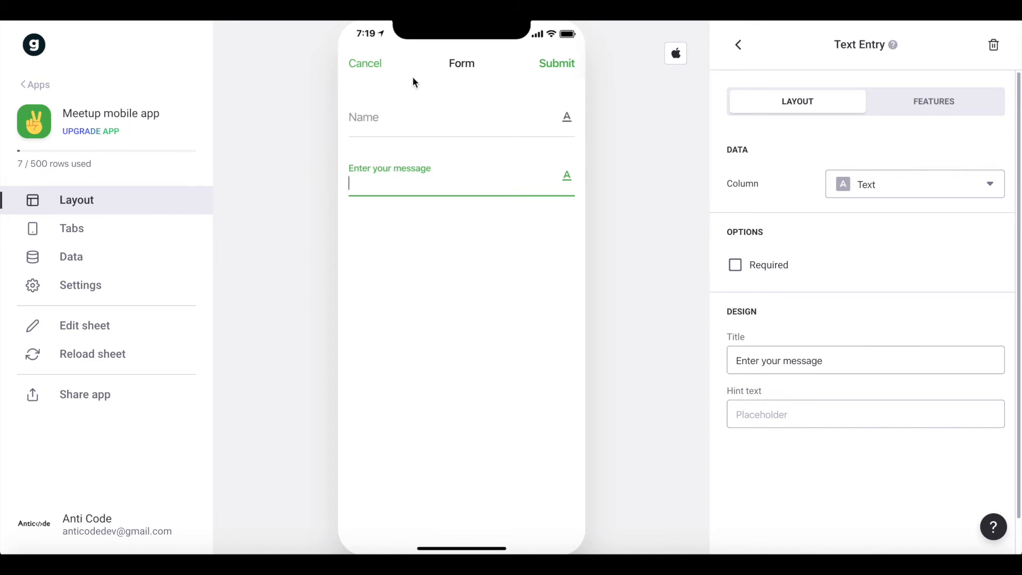
{"action": "left_click", "coordinate": [352, 67]}
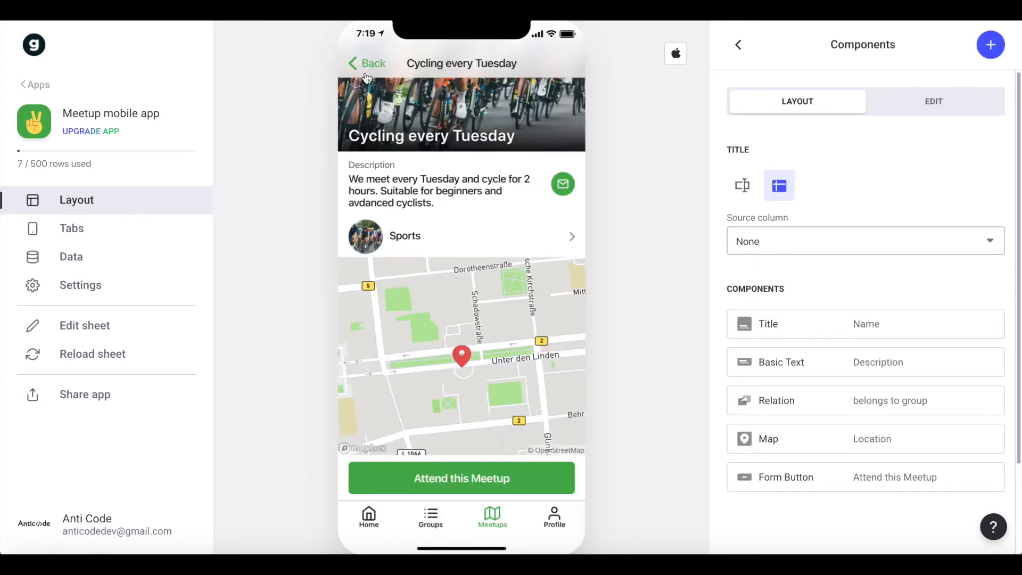
Switch the Profile tab's screen to the Details style.
{"action": "left_click", "coordinate": [358, 63]}
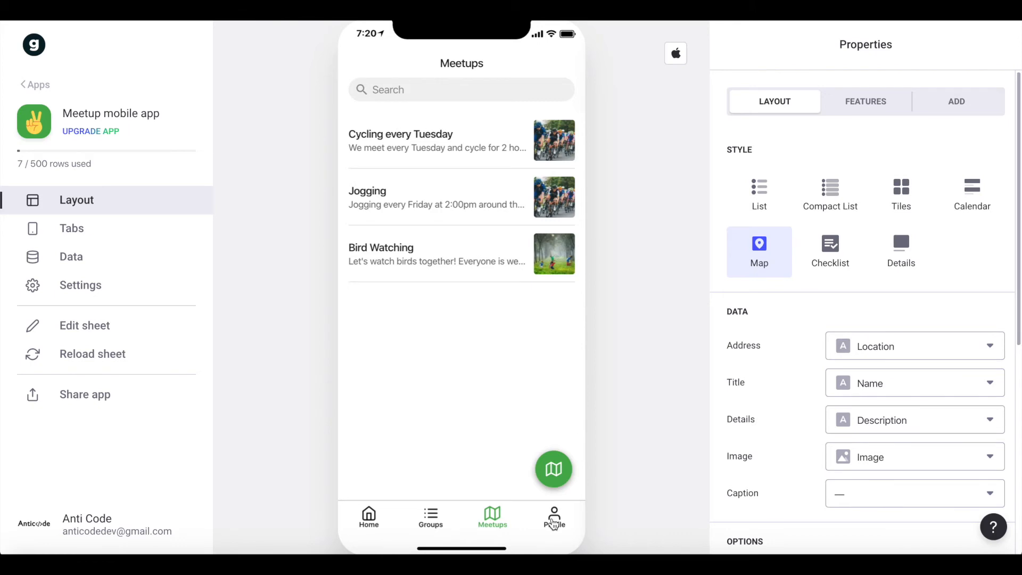
{"action": "left_click", "coordinate": [554, 517]}
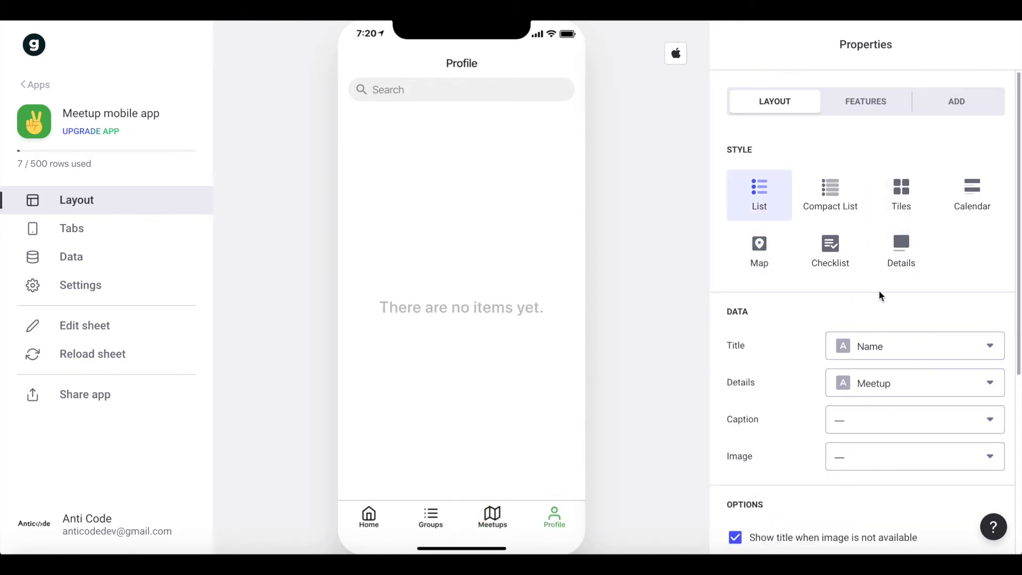
{"action": "left_click", "coordinate": [881, 269]}
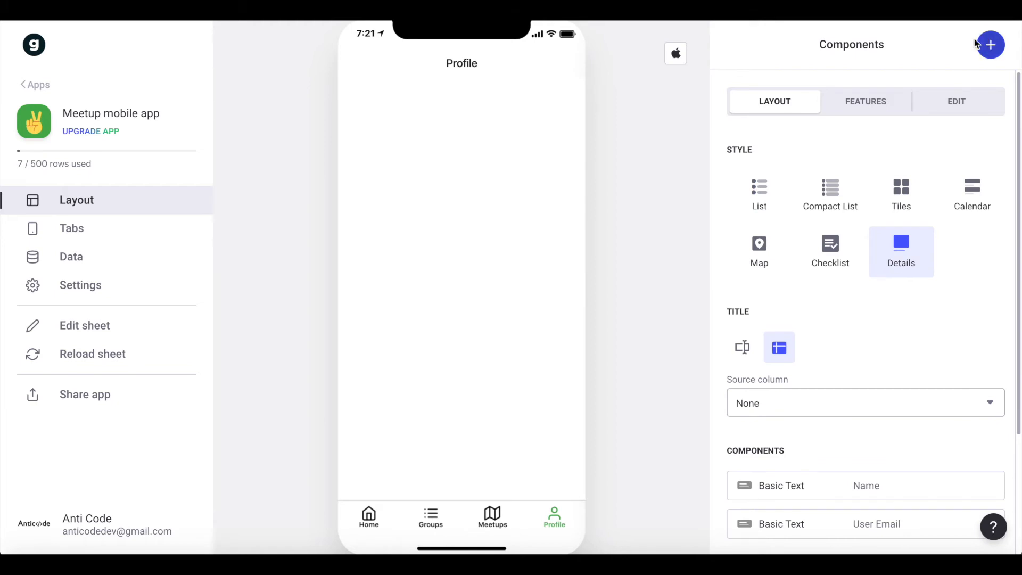
Add an Inline List component to the Profile screen and set its source values to the Attending sheet.
{"action": "left_click", "coordinate": [990, 44]}
{"action": "type", "text": "inl"}
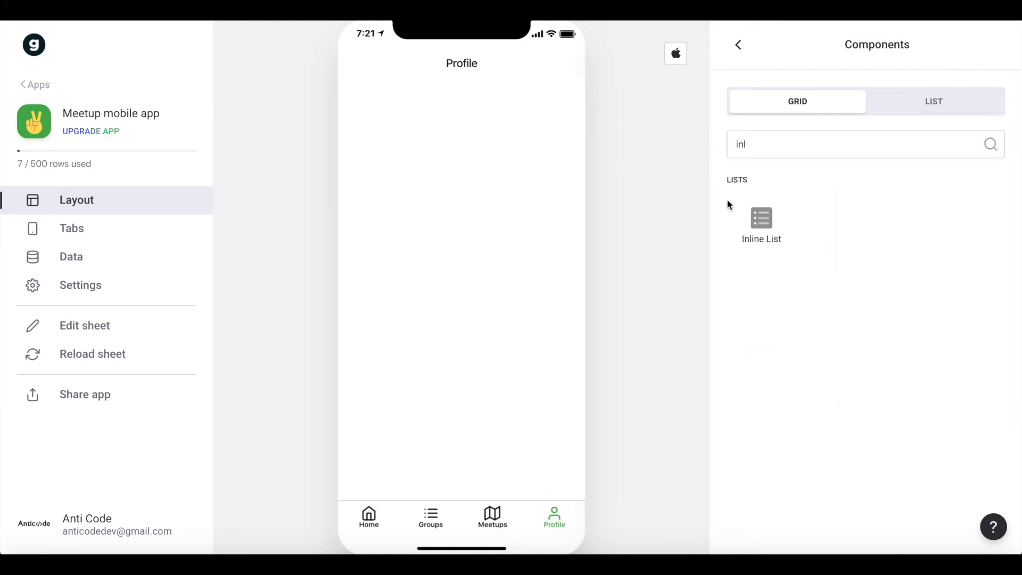
{"action": "left_click", "coordinate": [742, 218]}
{"action": "scroll", "coordinate": [738, 218], "scroll_direction": "down", "scroll_amount": 2}
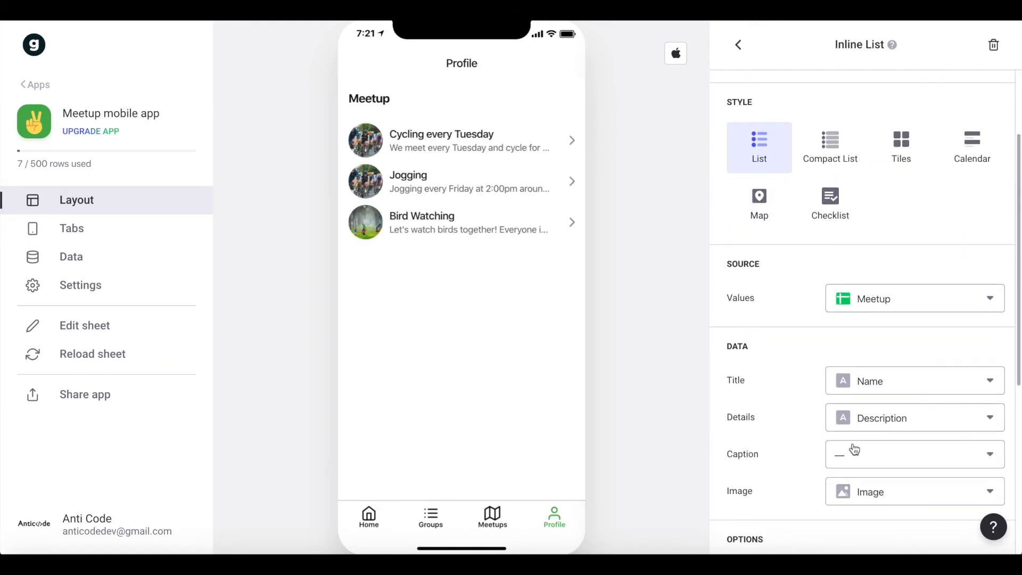
{"action": "left_click", "coordinate": [874, 305]}
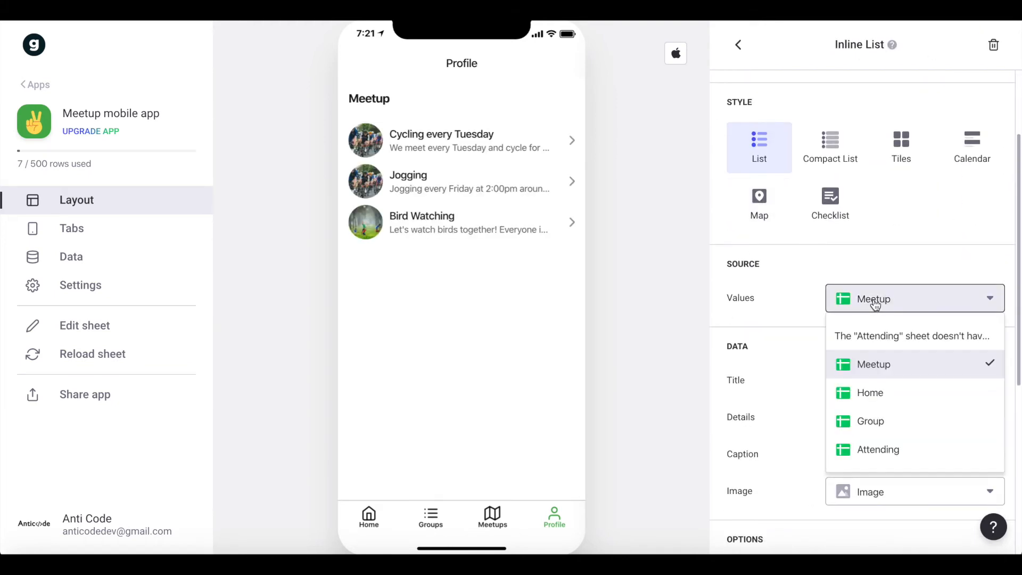
{"action": "left_click", "coordinate": [895, 459]}
Filter the Profile screen's inline list rows by signed-in user, using the User Email column.
{"action": "left_click", "coordinate": [935, 116]}
{"action": "scroll", "coordinate": [775, 417], "scroll_direction": "down", "scroll_amount": 3}
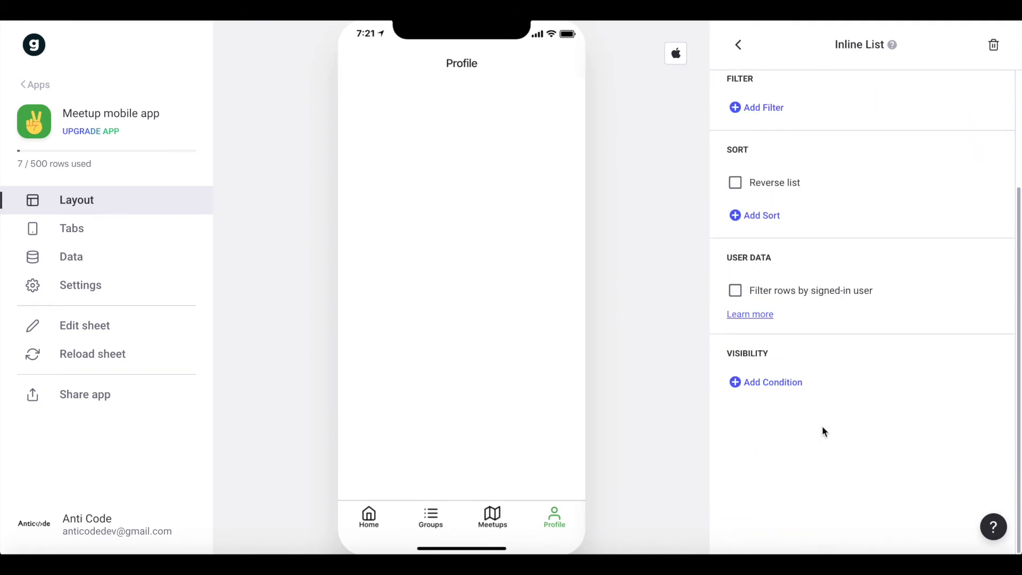
{"action": "left_click", "coordinate": [793, 298]}
{"action": "left_click", "coordinate": [887, 334]}
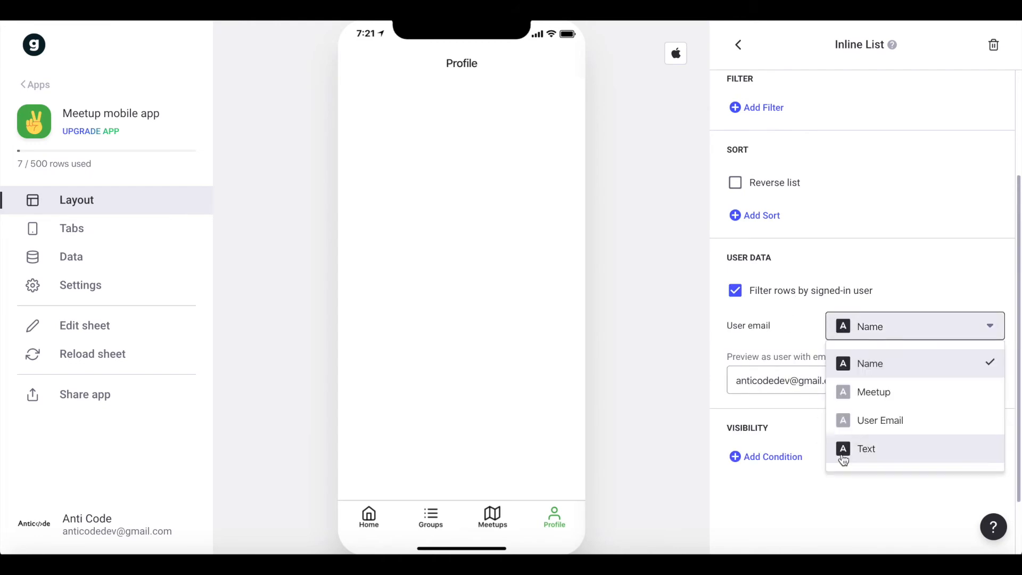
{"action": "left_click", "coordinate": [873, 428]}
{"action": "scroll", "coordinate": [854, 347], "scroll_direction": "up", "scroll_amount": 3}
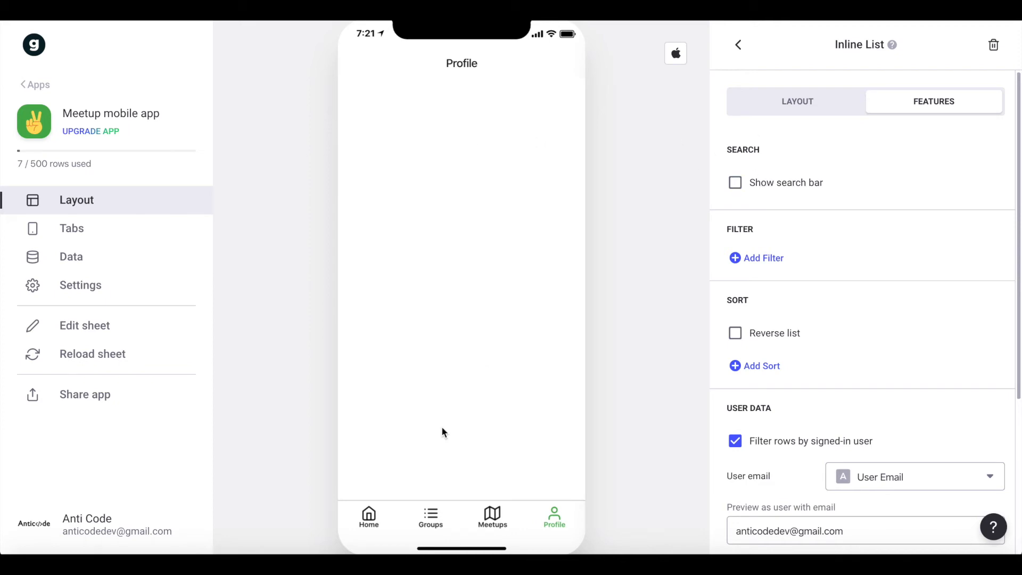
Open the attend form of the Cycling every Tuesday meetup from the Home screen's latest meetups.
{"action": "left_click", "coordinate": [428, 517]}
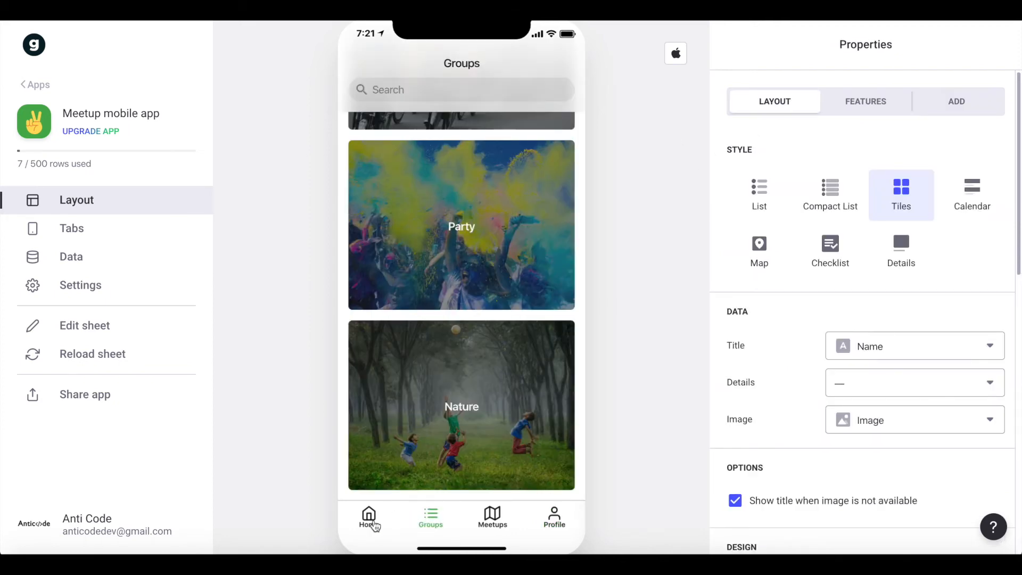
{"action": "left_click", "coordinate": [370, 519]}
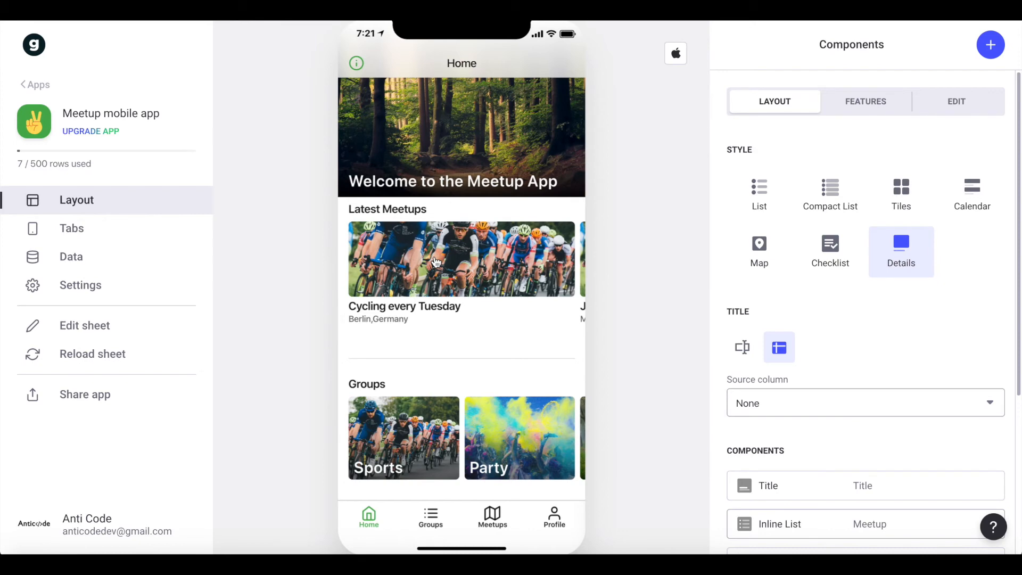
{"action": "left_click", "coordinate": [437, 261]}
{"action": "scroll", "coordinate": [436, 260], "scroll_direction": "down", "scroll_amount": 5}
{"action": "left_click", "coordinate": [422, 476]}
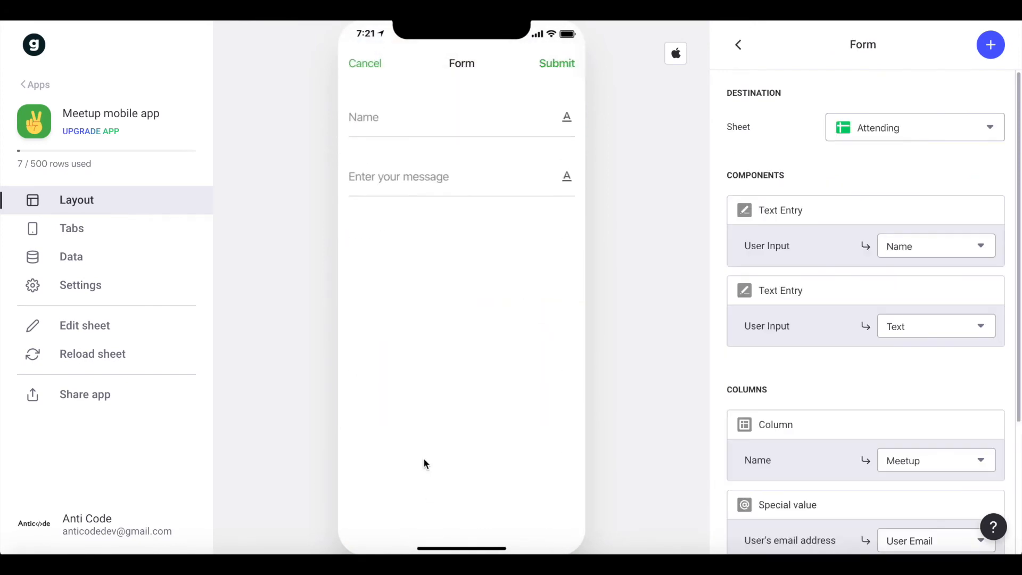
Fill in the attendee's name and the message "I am a passionate cyclist" in the attend form and submit it.
{"action": "left_click", "coordinate": [432, 113]}
{"action": "left_click", "coordinate": [421, 141]}
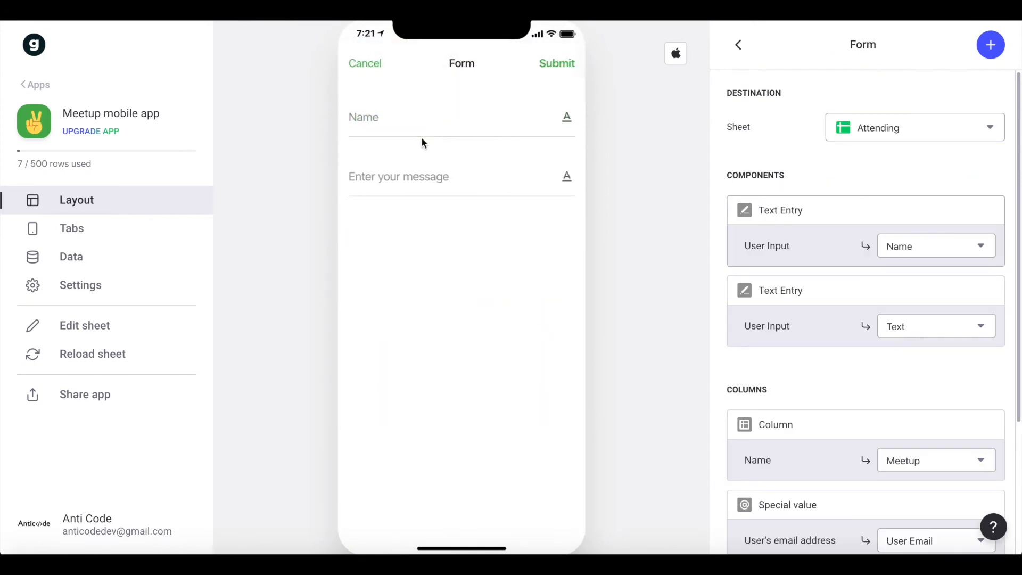
{"action": "left_click", "coordinate": [425, 115]}
{"action": "type", "text": "No"}
{"action": "left_click", "coordinate": [357, 176]}
{"action": "type", "text": "I am a pass"}
{"action": "key", "text": "BackSpace"}
{"action": "key", "text": "BackSpace"}
{"action": "type", "text": "ssionate cyclist"}
{"action": "left_click", "coordinate": [558, 62]}
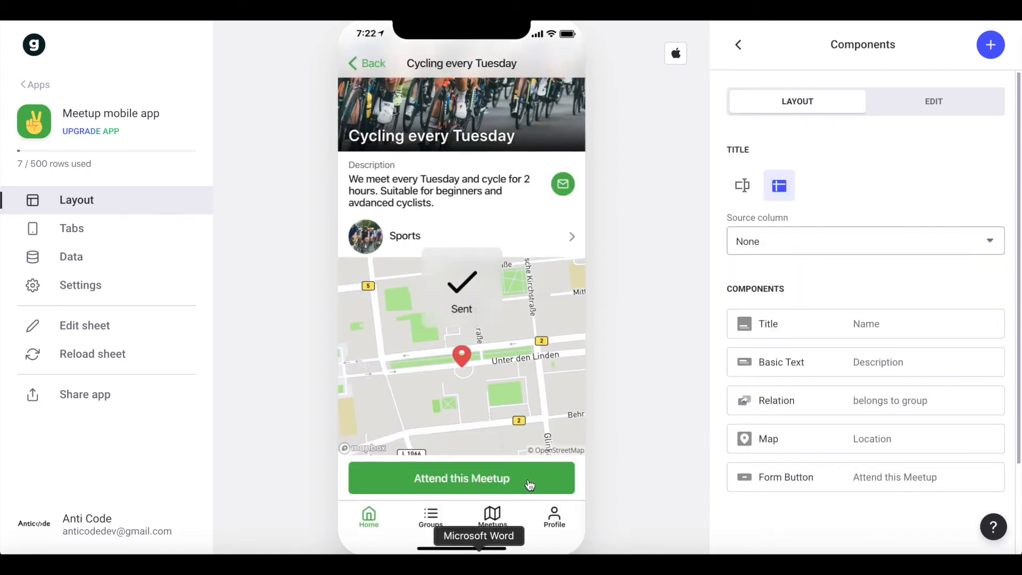
Remove the Name and User Email Basic Text components from the Profile screen.
{"action": "left_click", "coordinate": [557, 521]}
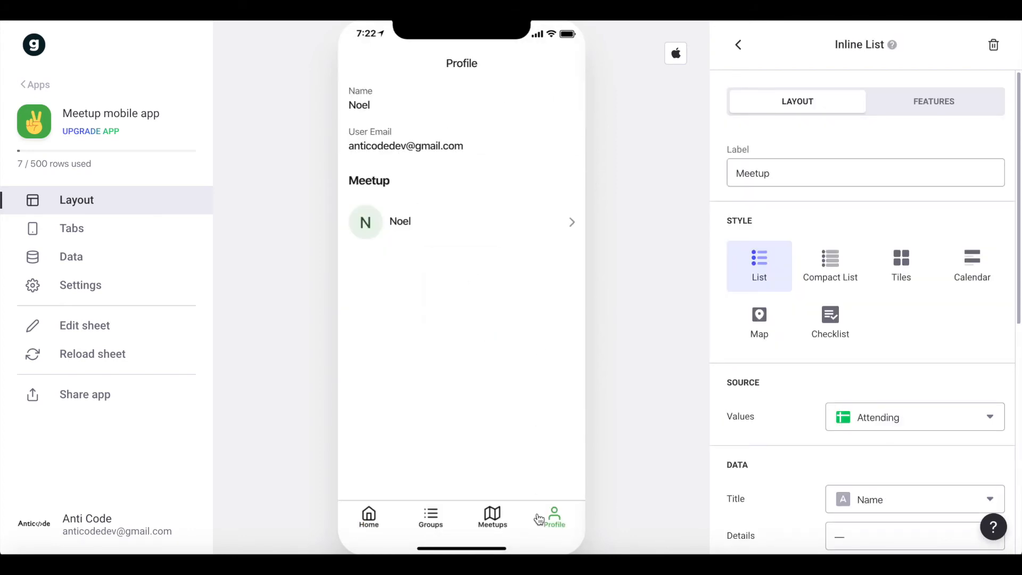
{"action": "scroll", "coordinate": [741, 276], "scroll_direction": "down", "scroll_amount": 4}
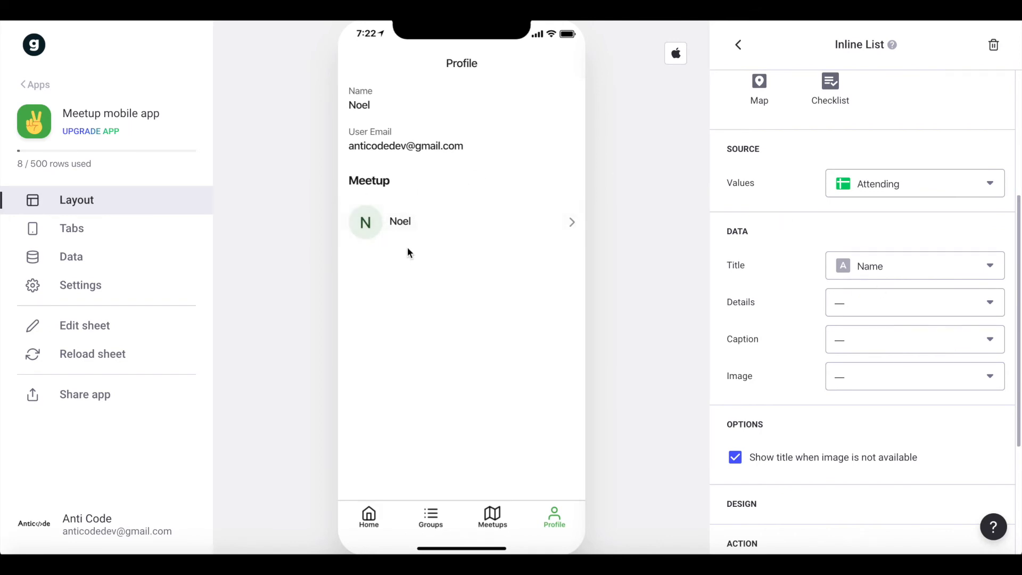
{"action": "scroll", "coordinate": [874, 188], "scroll_direction": "up", "scroll_amount": 5}
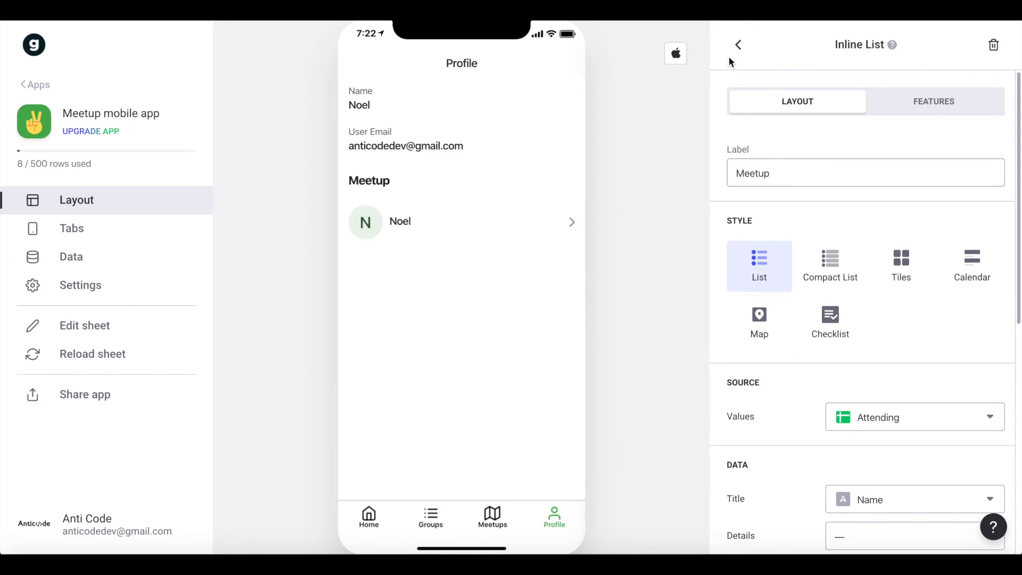
{"action": "left_click", "coordinate": [738, 44]}
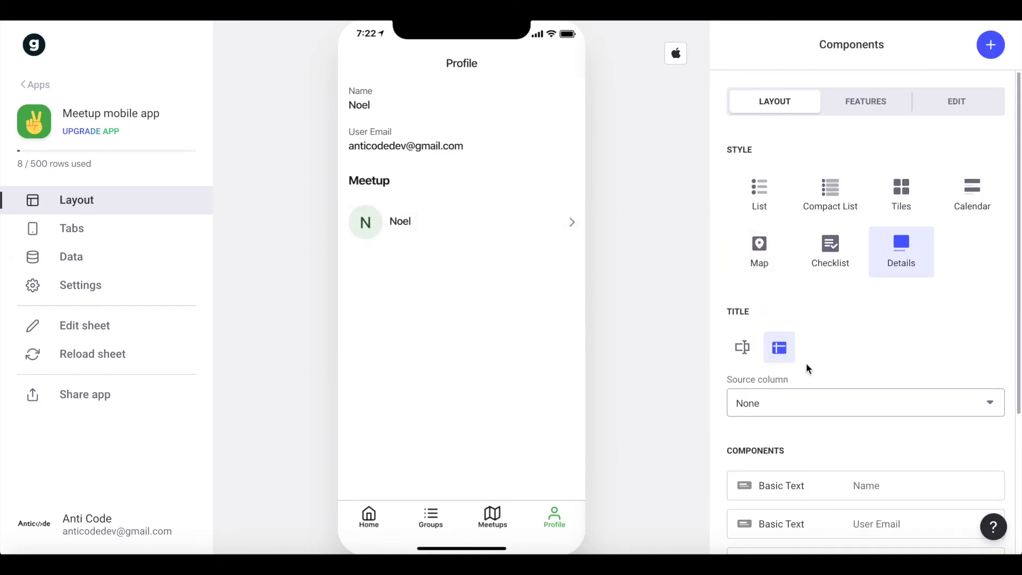
{"action": "scroll", "coordinate": [807, 367], "scroll_direction": "down", "scroll_amount": 3}
{"action": "left_click", "coordinate": [1001, 316]}
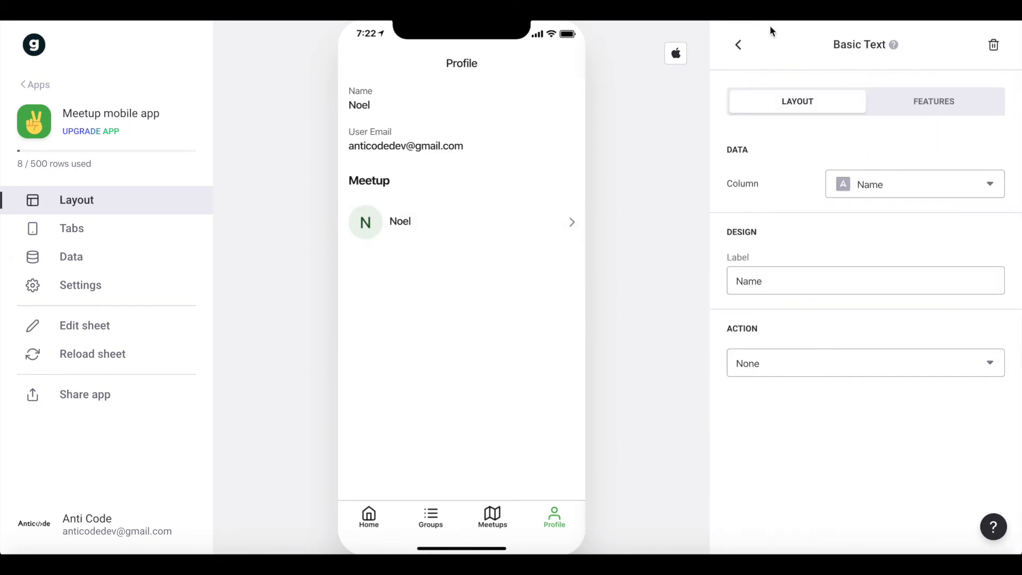
{"action": "left_click", "coordinate": [739, 46]}
{"action": "scroll", "coordinate": [962, 384], "scroll_direction": "down", "scroll_amount": 1}
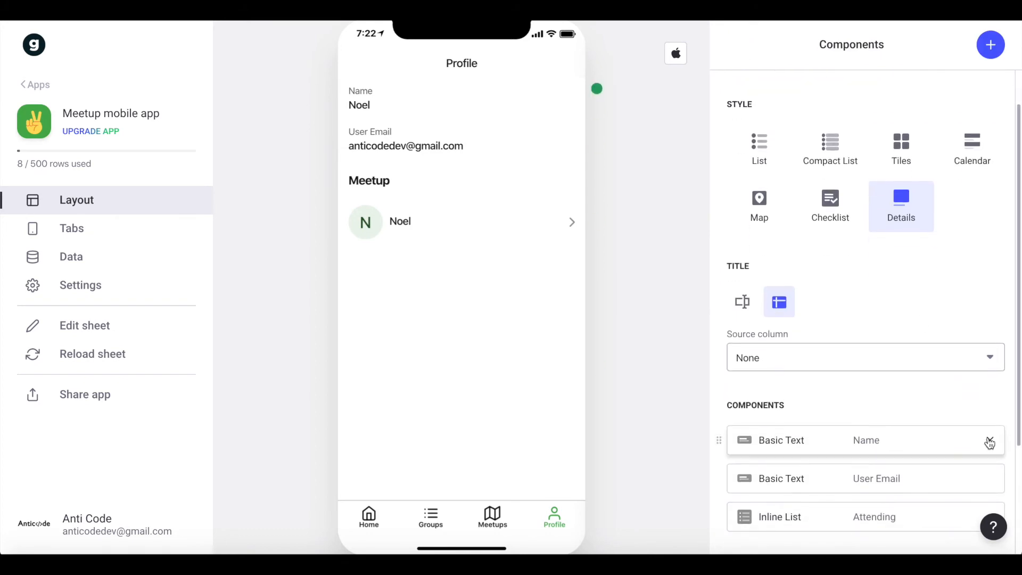
{"action": "left_click", "coordinate": [988, 441]}
{"action": "left_click", "coordinate": [988, 441]}
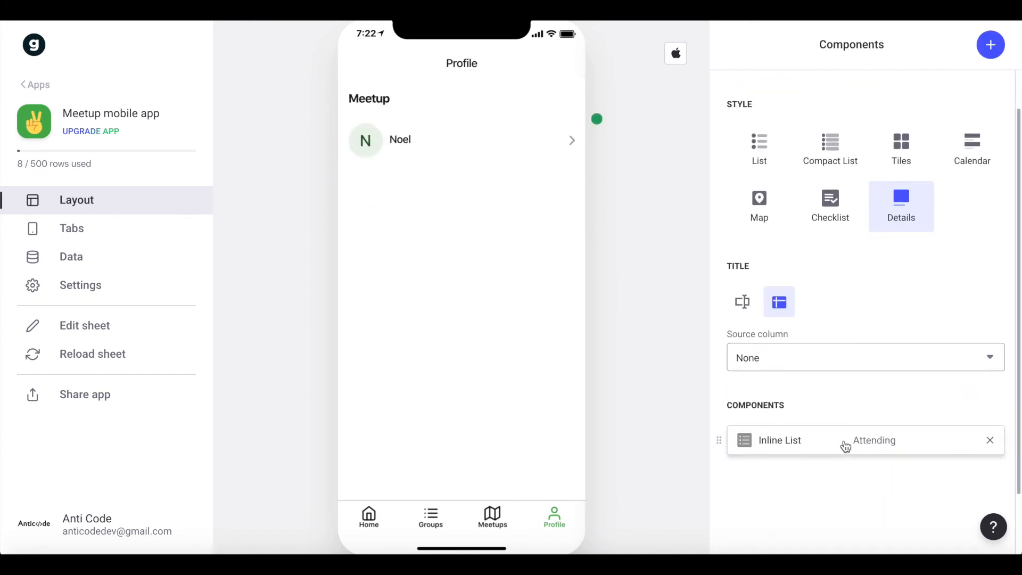
Set the label of the Profile screen's Attending inline list to "Meetups I am Attending".
{"action": "left_click", "coordinate": [841, 447]}
{"action": "double_click", "coordinate": [802, 168]}
{"action": "type", "text": "A"}
{"action": "key", "text": "BackSpace"}
{"action": "type", "text": "Meetups"}
{"action": "type", "text": " la"}
{"action": "type", "text": " am Attending"}
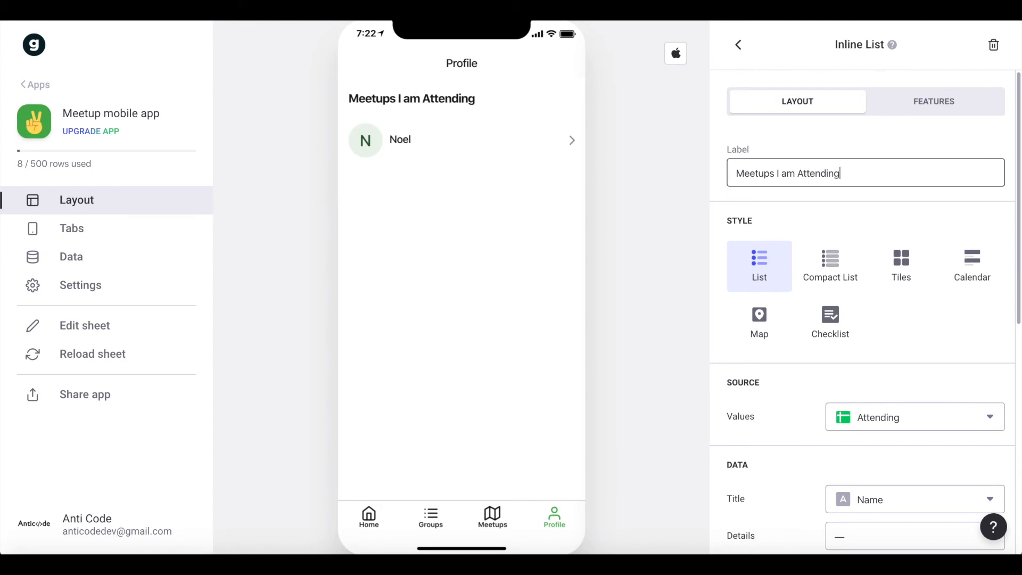
{"action": "left_click", "coordinate": [774, 215]}
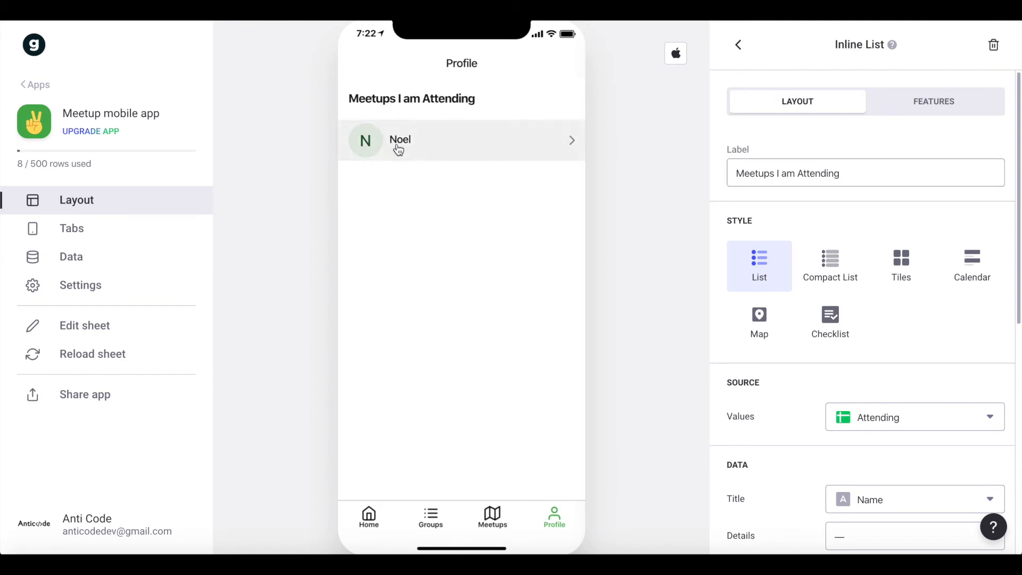
Set the attending list's title to the Meetup column and its details to the Text column.
{"action": "scroll", "coordinate": [830, 326], "scroll_direction": "down", "scroll_amount": 3}
{"action": "left_click", "coordinate": [894, 330]}
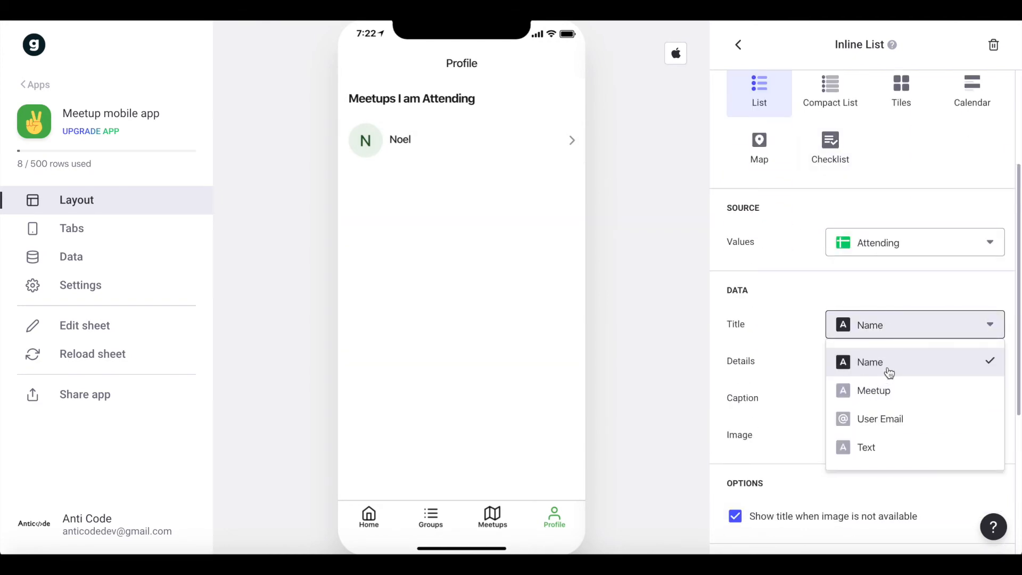
{"action": "left_click_drag", "start_coordinate": [889, 370], "coordinate": [877, 393]}
{"action": "left_click", "coordinate": [877, 392]}
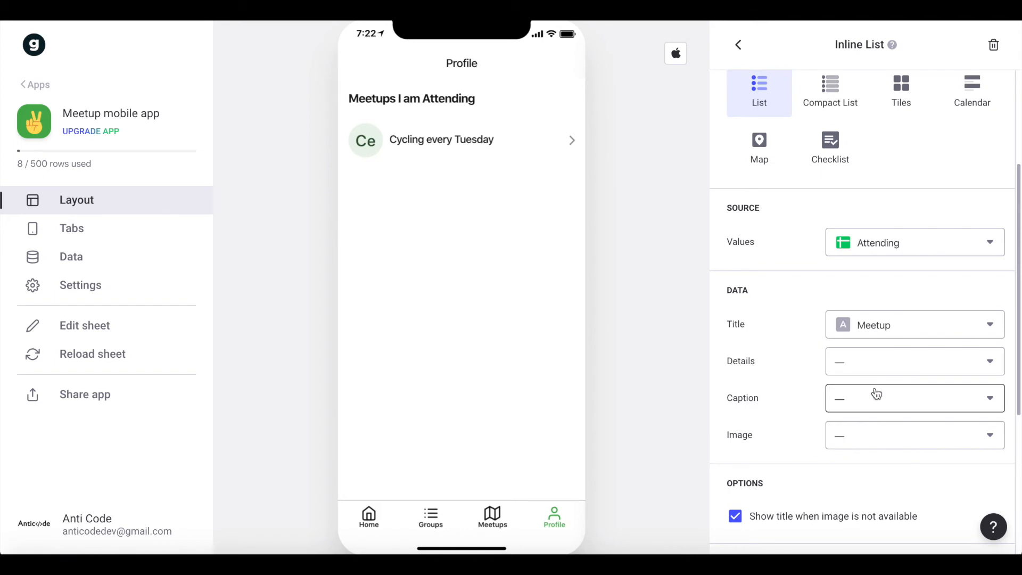
{"action": "left_click", "coordinate": [883, 360]}
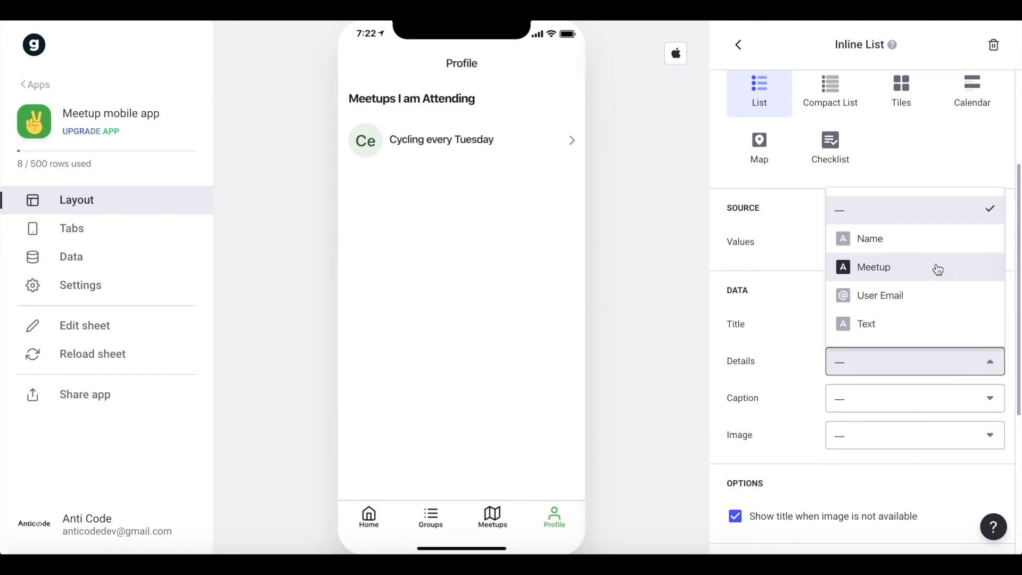
{"action": "left_click", "coordinate": [890, 329]}
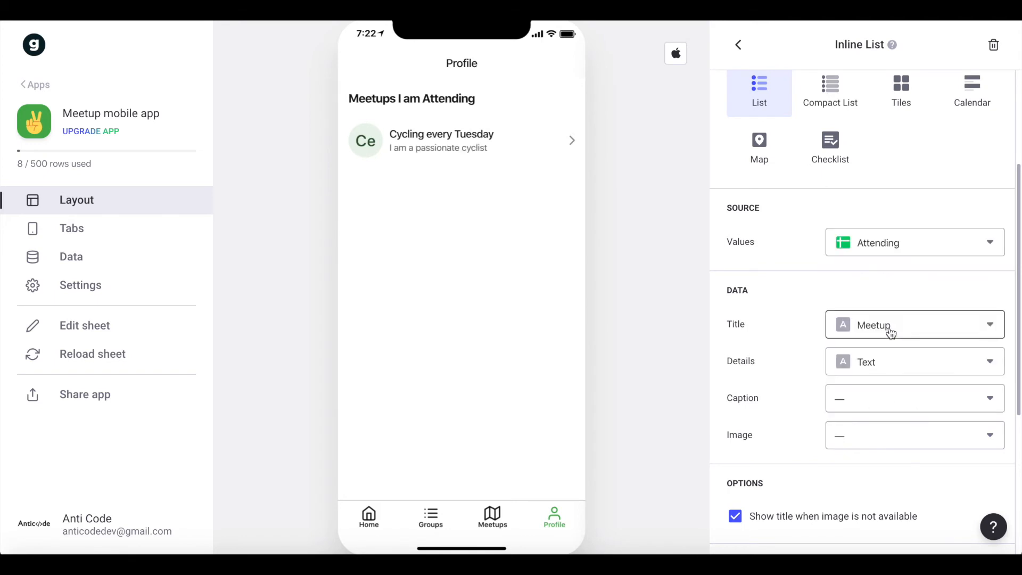
Set the attending list's action to None and turn off showing the title when an image is not available.
{"action": "scroll", "coordinate": [796, 263], "scroll_direction": "up", "scroll_amount": 3}
{"action": "scroll", "coordinate": [796, 262], "scroll_direction": "down", "scroll_amount": 8}
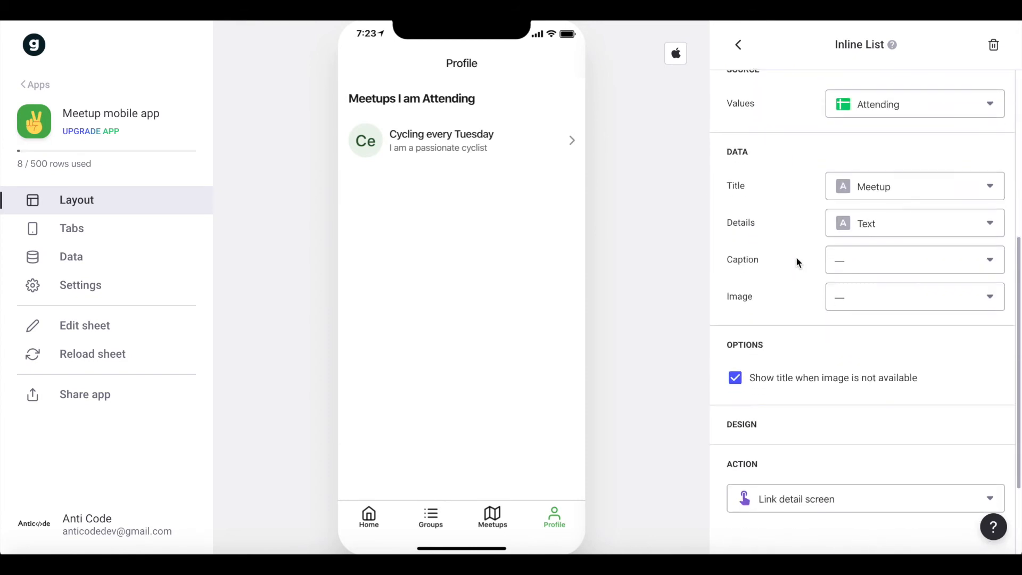
{"action": "left_click", "coordinate": [781, 383]}
{"action": "left_click", "coordinate": [766, 413]}
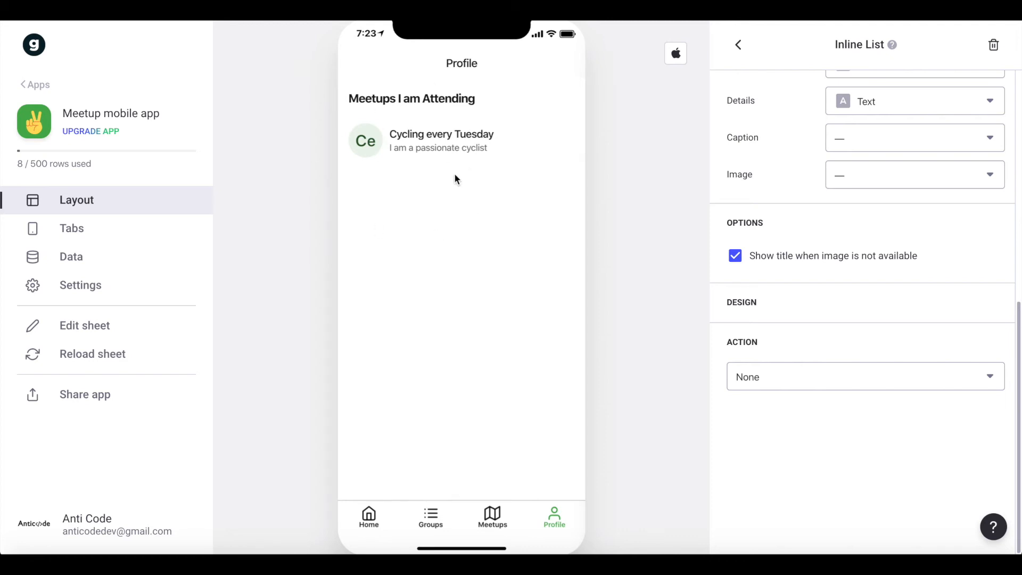
{"action": "scroll", "coordinate": [763, 309], "scroll_direction": "up", "scroll_amount": 8}
{"action": "scroll", "coordinate": [756, 341], "scroll_direction": "down", "scroll_amount": 6}
{"action": "left_click", "coordinate": [755, 357]}
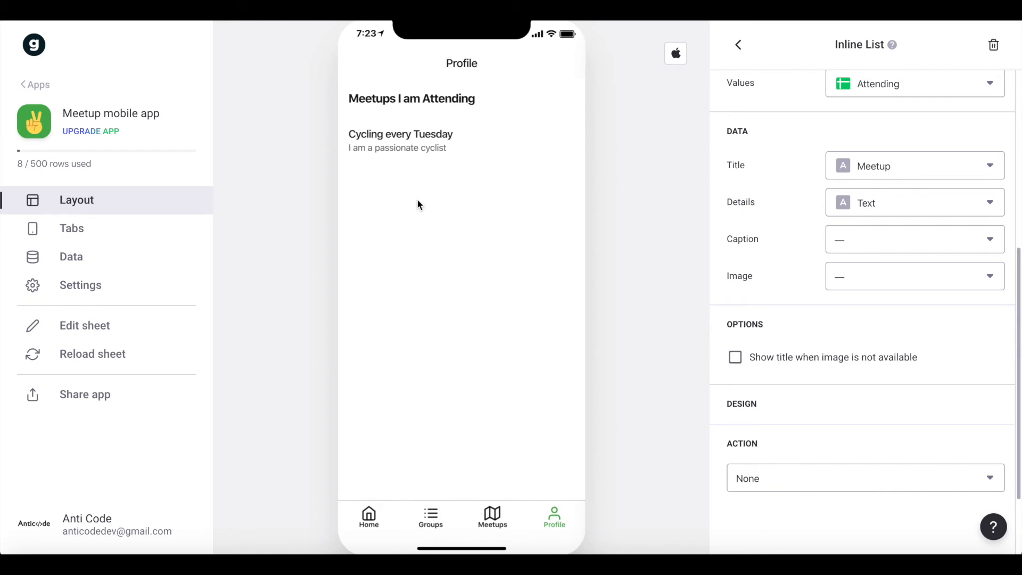
Add a second Inline List component to the Profile screen and label it "Meetups I'm Hosting".
{"action": "scroll", "coordinate": [905, 191], "scroll_direction": "up", "scroll_amount": 6}
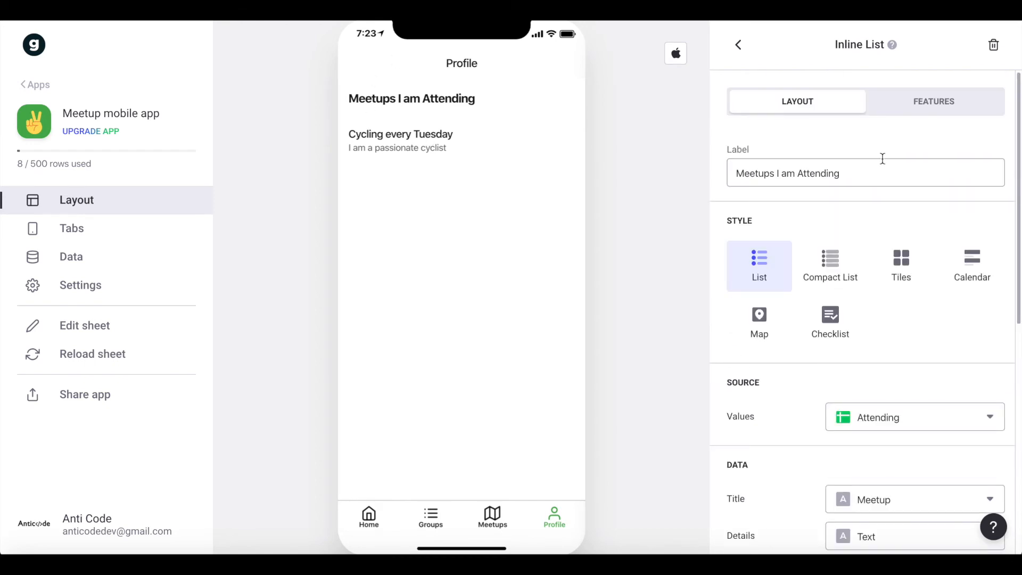
{"action": "left_click", "coordinate": [738, 45]}
{"action": "left_click", "coordinate": [985, 43]}
{"action": "type", "text": "inl"}
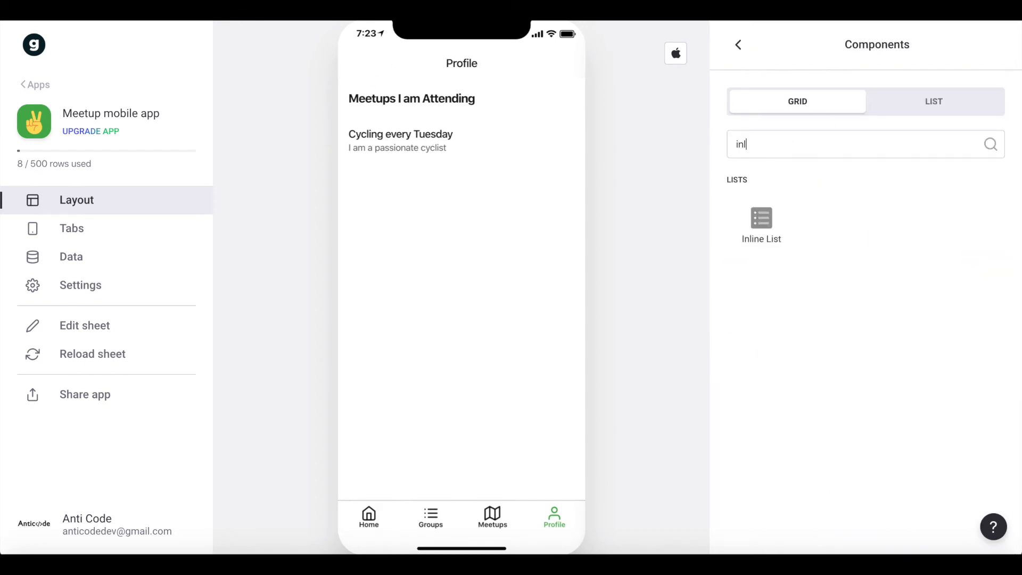
{"action": "left_click", "coordinate": [773, 207]}
{"action": "double_click", "coordinate": [820, 173]}
{"action": "type", "text": "Meetups I'm Hosting"}
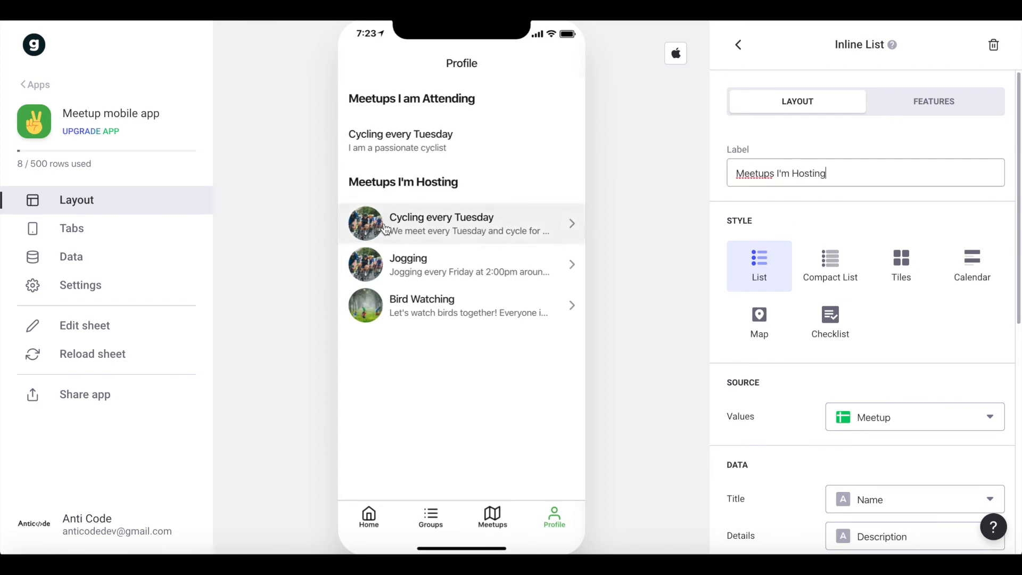
Show the "Meetups I'm Hosting" list as tiles with a 3:1 tile shape and 2 tiles per row.
{"action": "scroll", "coordinate": [777, 251], "scroll_direction": "down", "scroll_amount": 1}
{"action": "scroll", "coordinate": [775, 250], "scroll_direction": "down", "scroll_amount": 2}
{"action": "scroll", "coordinate": [776, 247], "scroll_direction": "up", "scroll_amount": 2}
{"action": "left_click", "coordinate": [905, 203]}
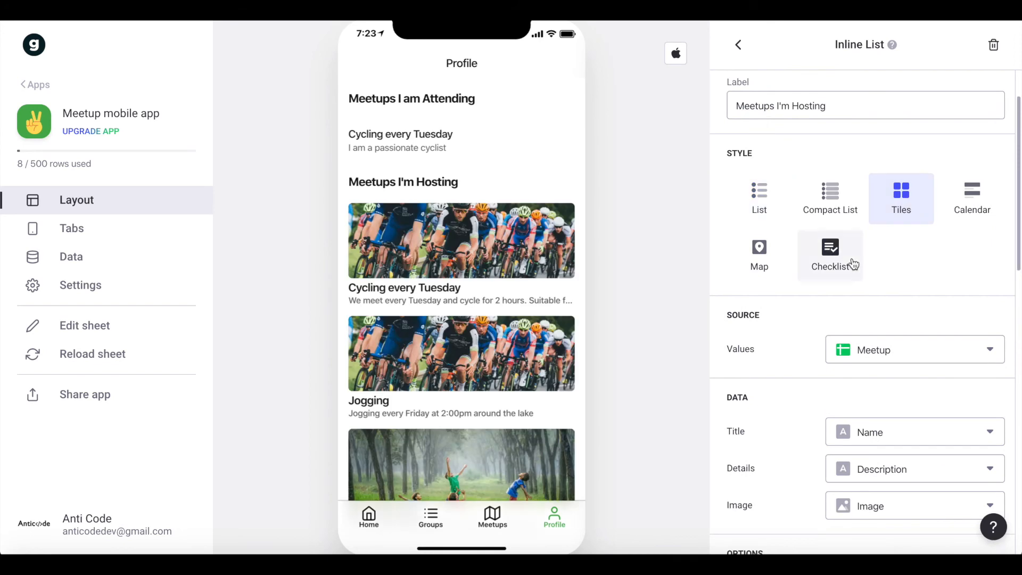
{"action": "scroll", "coordinate": [851, 266], "scroll_direction": "down", "scroll_amount": 6}
{"action": "left_click", "coordinate": [879, 392]}
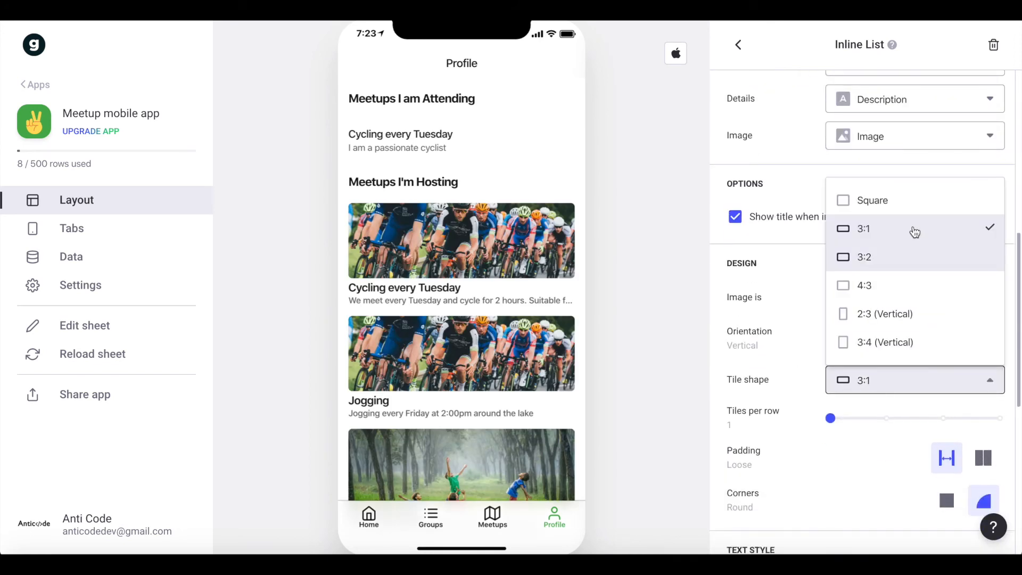
{"action": "left_click", "coordinate": [884, 234]}
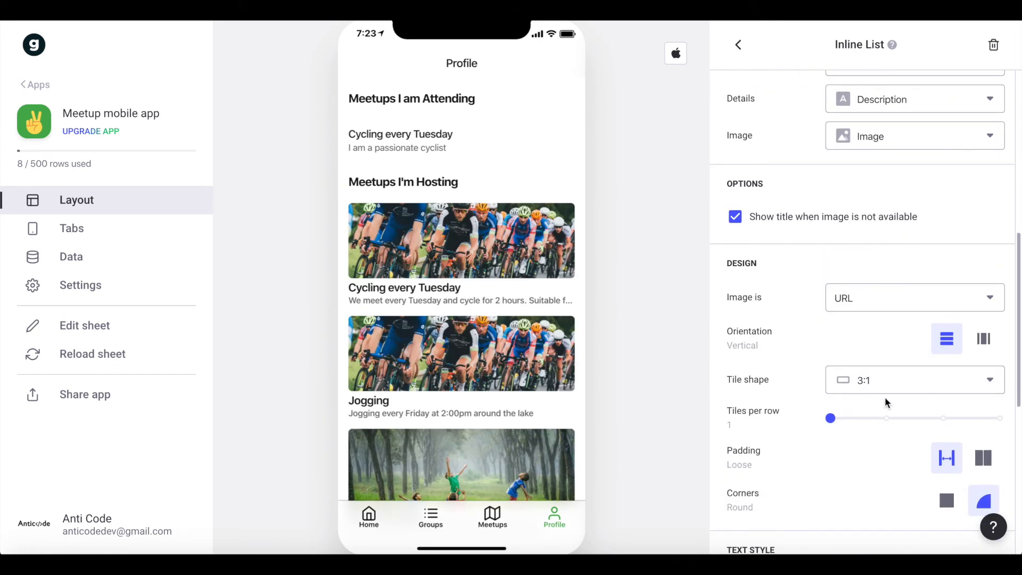
{"action": "left_click", "coordinate": [885, 418]}
{"action": "scroll", "coordinate": [847, 370], "scroll_direction": "down", "scroll_amount": 1}
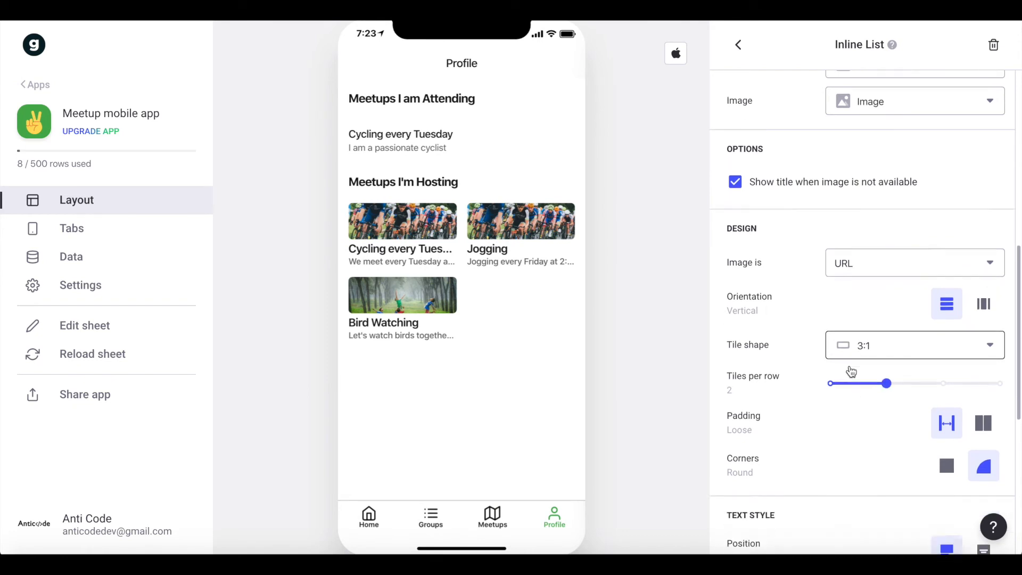
Set the hosting list's details to the Location column.
{"action": "scroll", "coordinate": [848, 365], "scroll_direction": "up", "scroll_amount": 7}
{"action": "scroll", "coordinate": [872, 381], "scroll_direction": "down", "scroll_amount": 2}
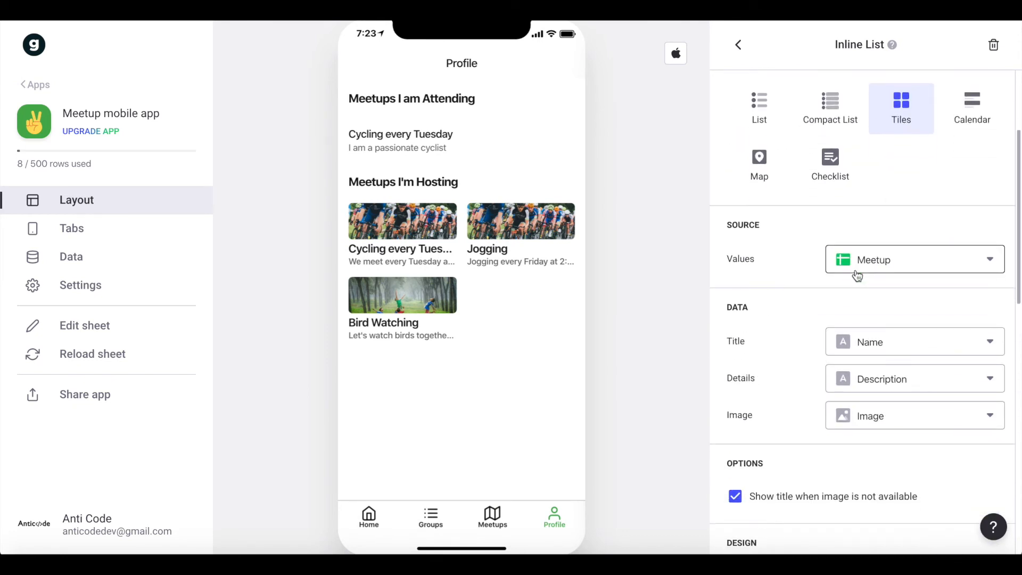
{"action": "left_click", "coordinate": [873, 379]}
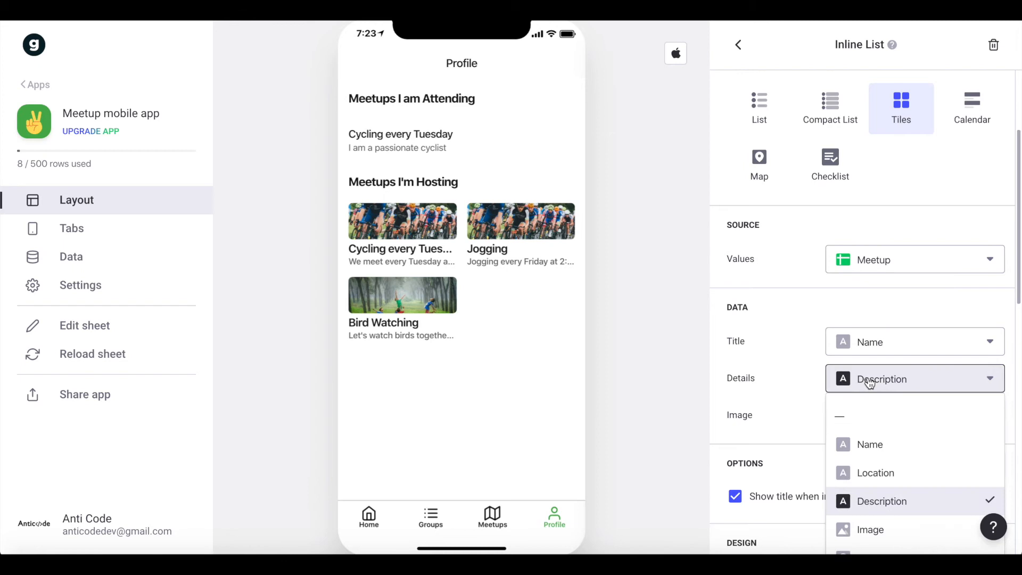
{"action": "left_click", "coordinate": [900, 240]}
{"action": "scroll", "coordinate": [901, 242], "scroll_direction": "up", "scroll_amount": 3}
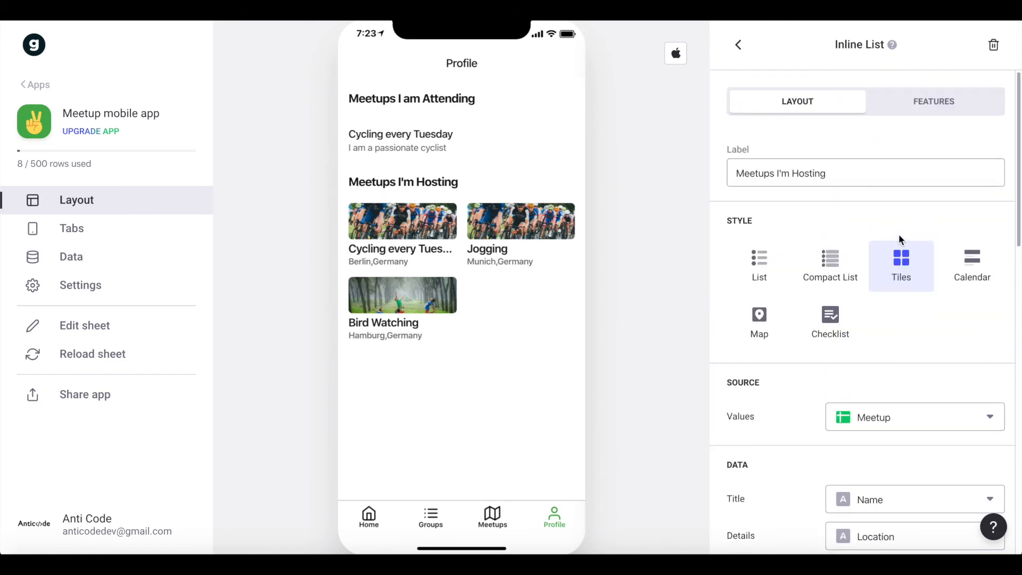
Filter the hosting list's rows by signed-in user through the Host column, and check the Attending sheet in Google Sheets.
{"action": "left_click", "coordinate": [935, 115]}
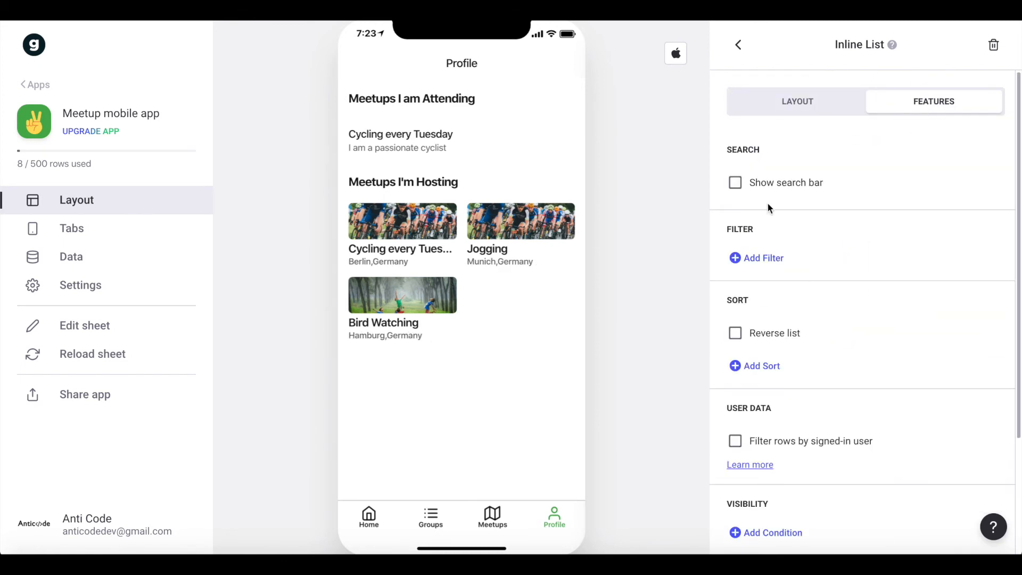
{"action": "scroll", "coordinate": [769, 208], "scroll_direction": "down", "scroll_amount": 2}
{"action": "left_click", "coordinate": [799, 377]}
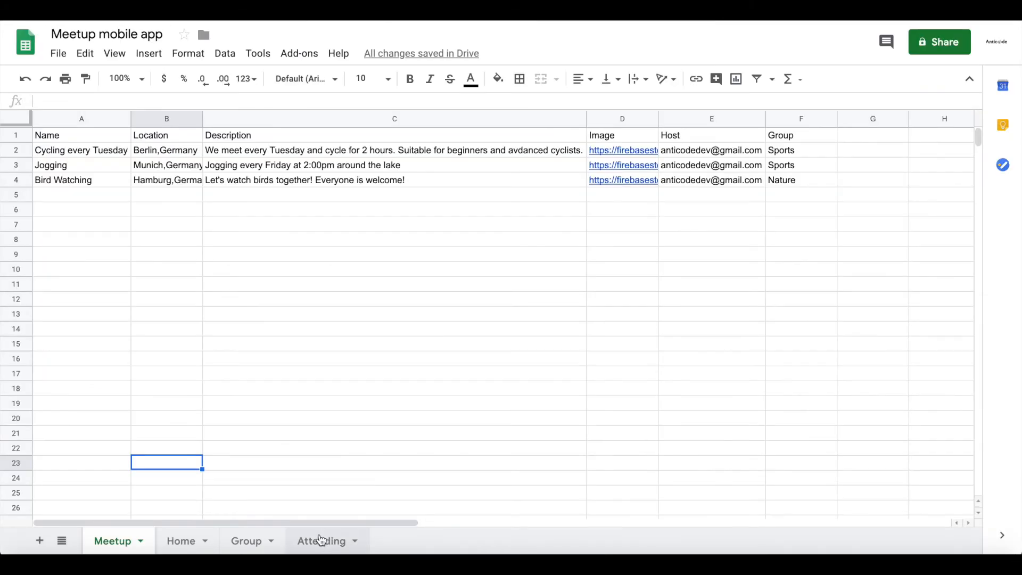
{"action": "left_click", "coordinate": [321, 541]}
{"action": "left_click", "coordinate": [141, 153]}
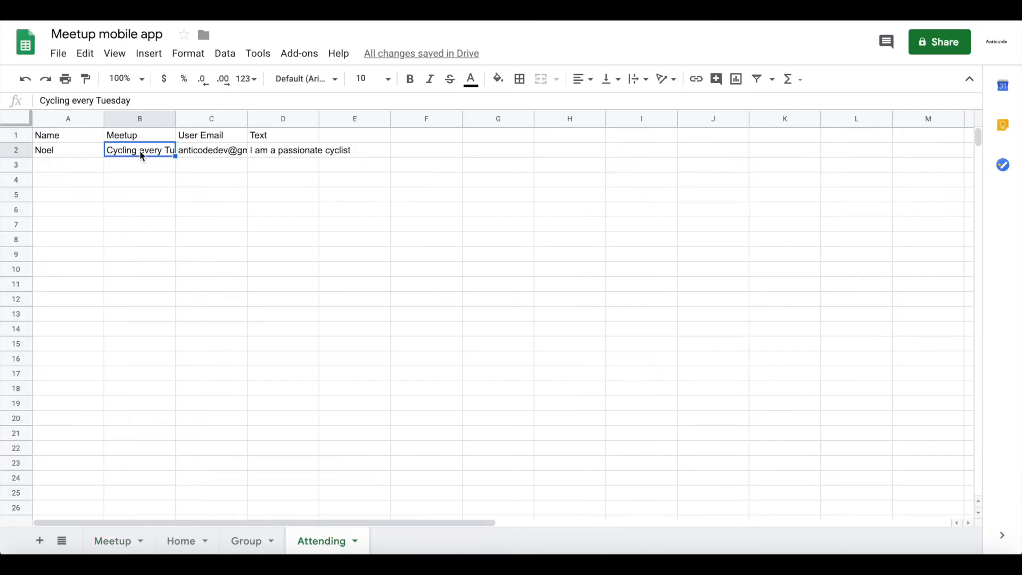
{"action": "left_click", "coordinate": [101, 149]}
{"action": "left_click", "coordinate": [193, 146]}
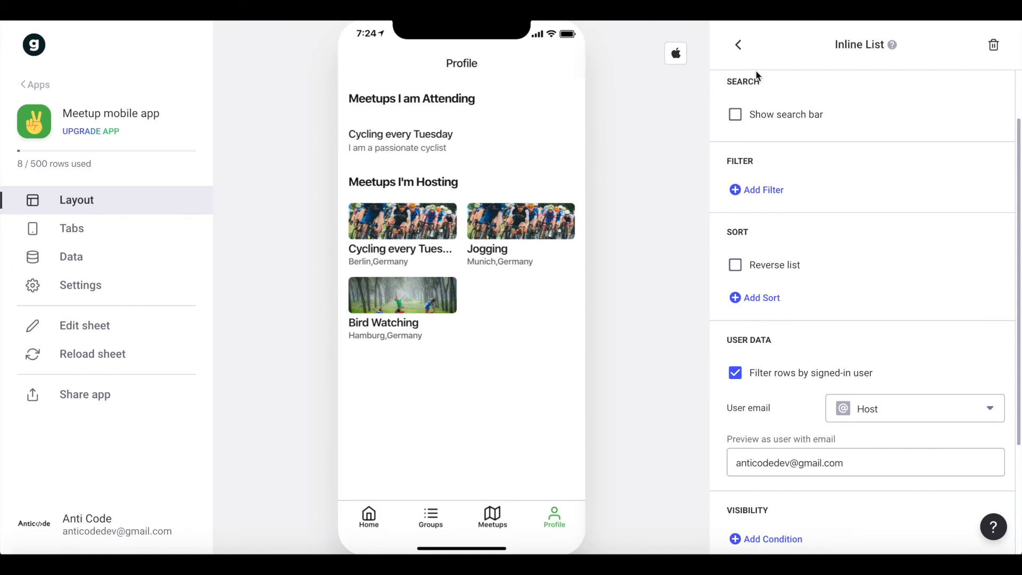
Add a third Inline List component to the Profile screen.
{"action": "left_click", "coordinate": [739, 45]}
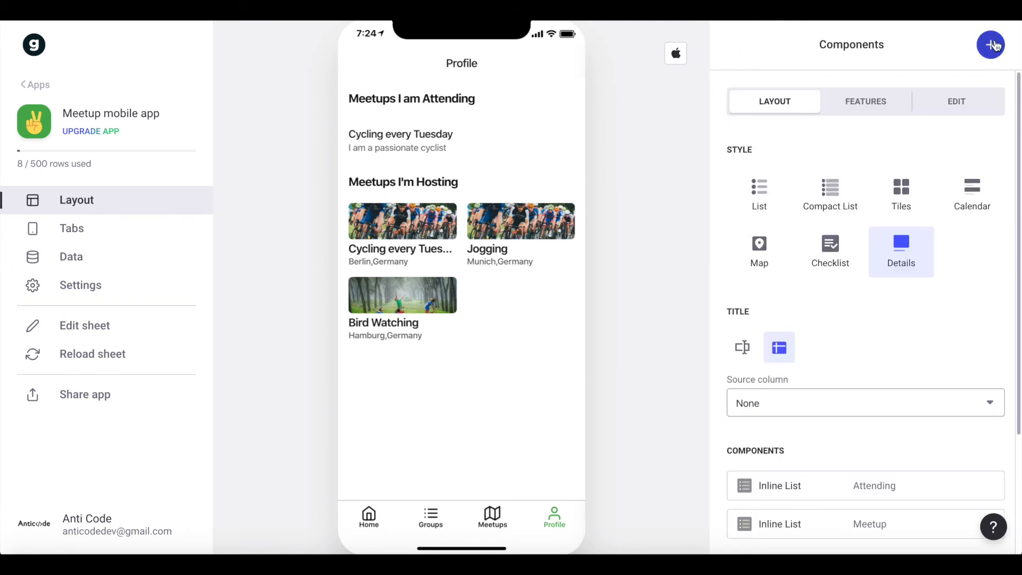
{"action": "left_click", "coordinate": [995, 46]}
{"action": "type", "text": "li"}
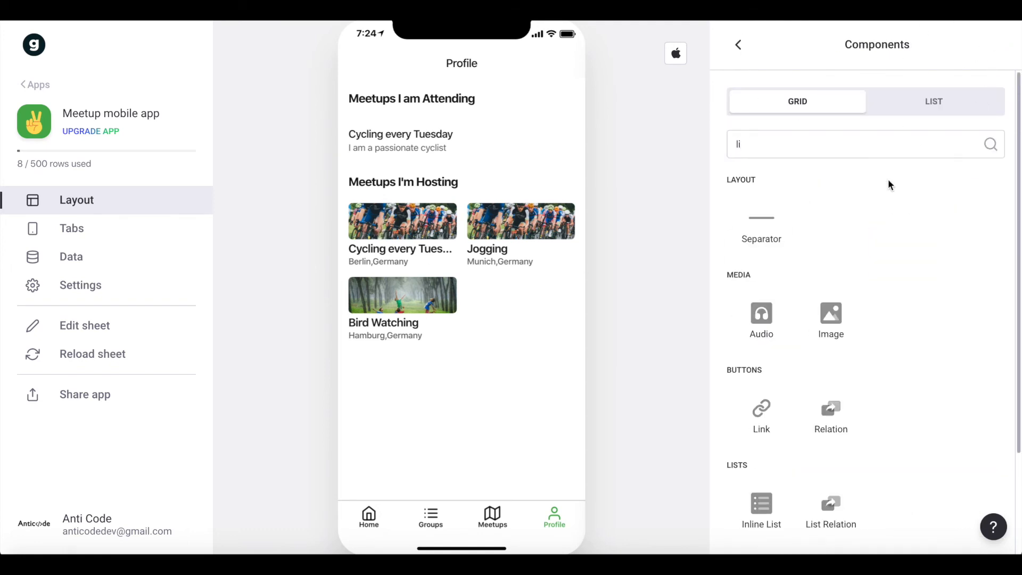
{"action": "scroll", "coordinate": [798, 320], "scroll_direction": "down", "scroll_amount": 2}
{"action": "left_click", "coordinate": [760, 426]}
Set the new inline list's label to "My Groups".
{"action": "left_click", "coordinate": [796, 184]}
{"action": "key", "text": "ctrl+a"}
{"action": "type", "text": "Grou"}
{"action": "key", "text": "ctrl+a"}
{"action": "type", "text": "m"}
{"action": "key", "text": "BackSpace"}
{"action": "type", "text": "My"}
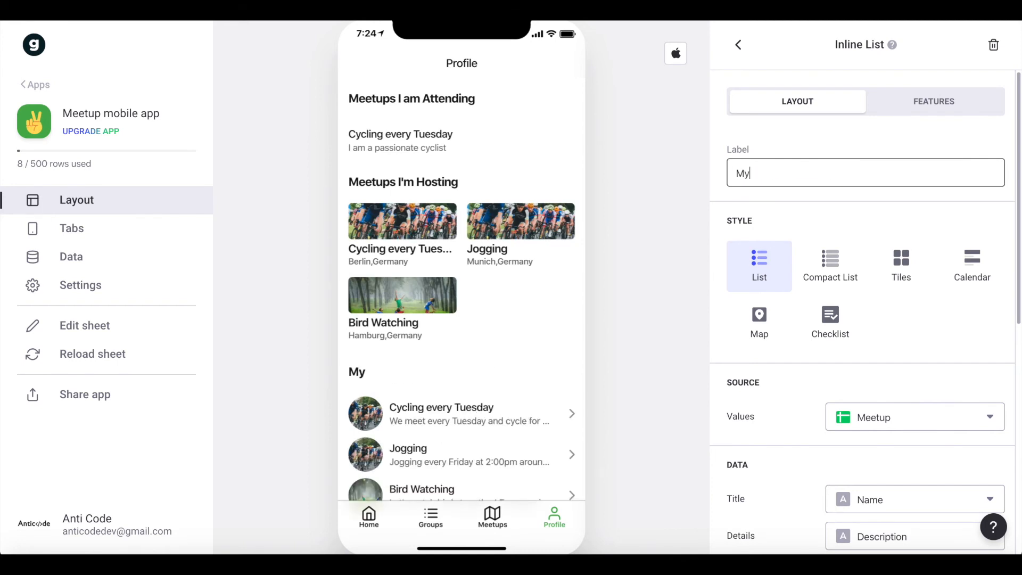
{"action": "type", "text": " Groups"}
Show the "My Groups" list as tiles and set its source to the Group sheet.
{"action": "scroll", "coordinate": [735, 171], "scroll_direction": "down", "scroll_amount": 2}
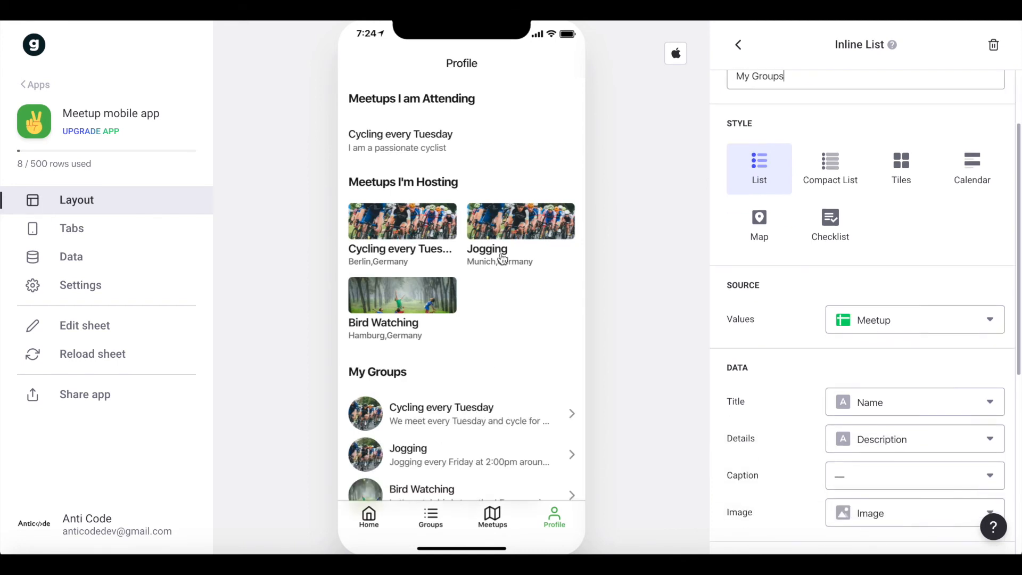
{"action": "scroll", "coordinate": [495, 282], "scroll_direction": "down", "scroll_amount": 1}
{"action": "left_click", "coordinate": [893, 251]}
{"action": "scroll", "coordinate": [924, 239], "scroll_direction": "down", "scroll_amount": 1}
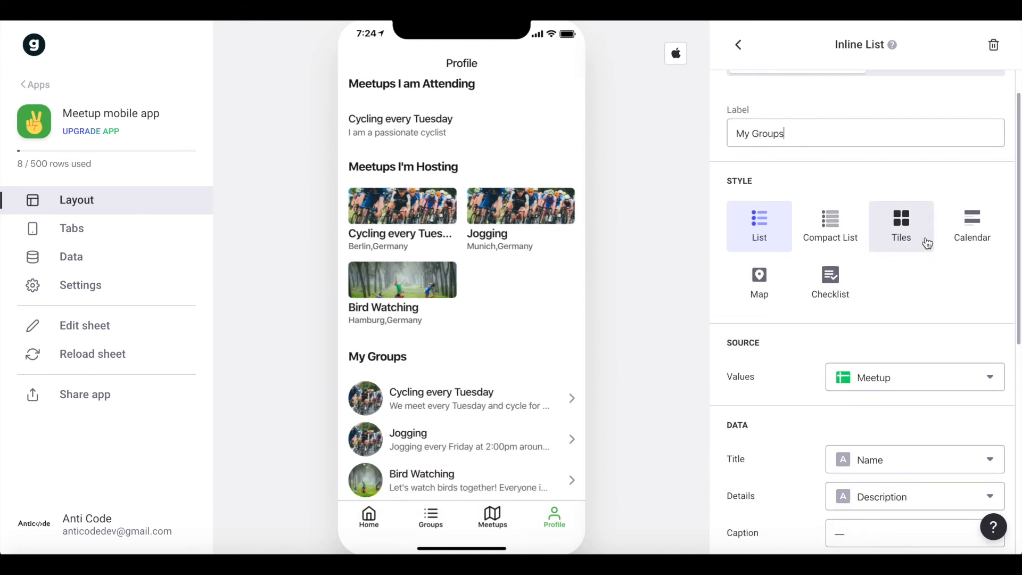
{"action": "scroll", "coordinate": [500, 282], "scroll_direction": "down", "scroll_amount": 5}
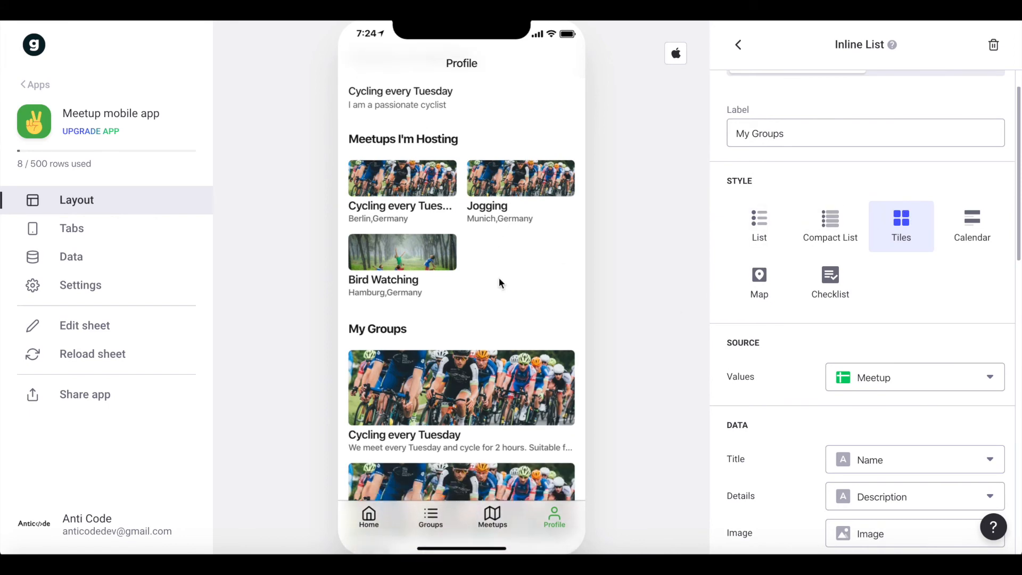
{"action": "scroll", "coordinate": [797, 255], "scroll_direction": "up", "scroll_amount": 1}
{"action": "scroll", "coordinate": [797, 257], "scroll_direction": "down", "scroll_amount": 5}
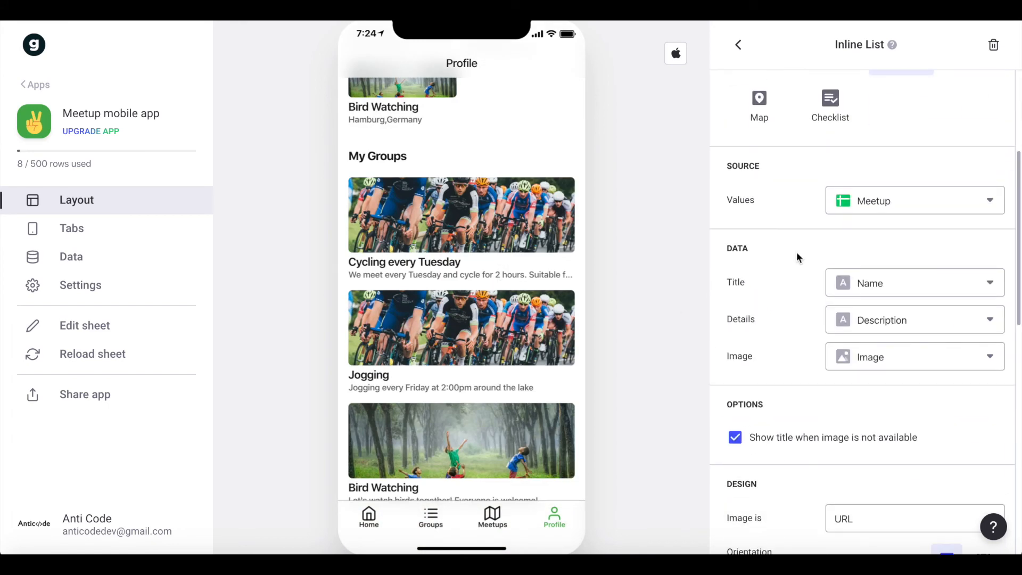
{"action": "left_click", "coordinate": [926, 200]}
{"action": "left_click", "coordinate": [873, 322]}
{"action": "scroll", "coordinate": [874, 330], "scroll_direction": "down", "scroll_amount": 2}
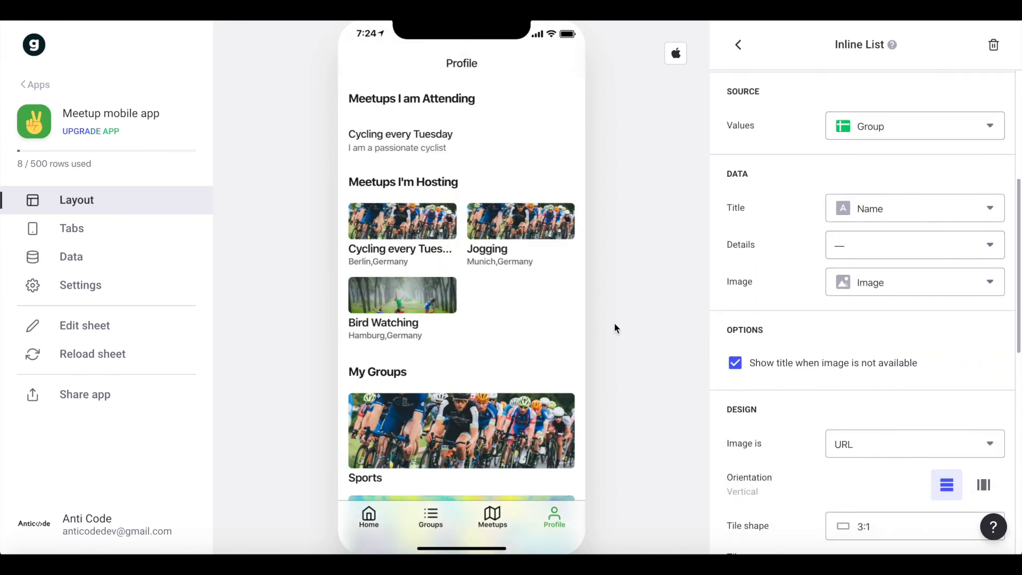
Filter the "My Groups" list's rows by signed-in user, with Host as the user email column.
{"action": "scroll", "coordinate": [860, 286], "scroll_direction": "up", "scroll_amount": 5}
{"action": "left_click", "coordinate": [902, 113]}
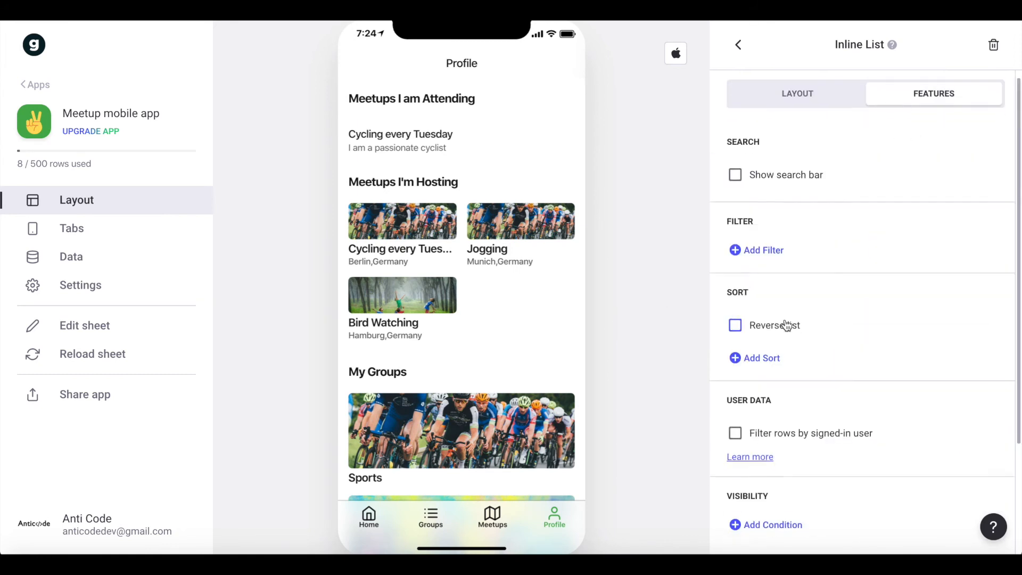
{"action": "scroll", "coordinate": [793, 314], "scroll_direction": "down", "scroll_amount": 2}
{"action": "left_click", "coordinate": [803, 300]}
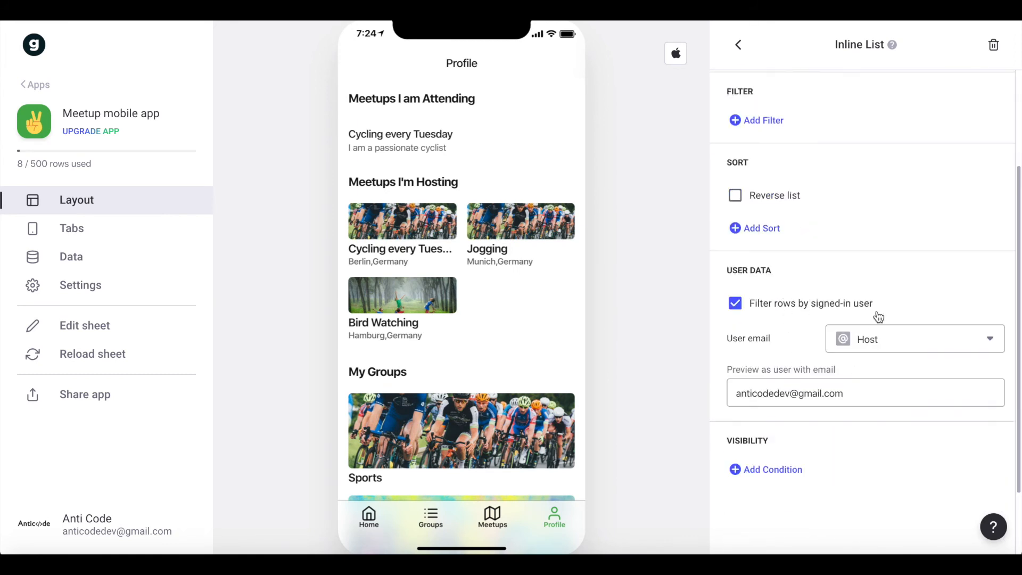
{"action": "left_click", "coordinate": [894, 350]}
{"action": "left_click", "coordinate": [894, 431]}
{"action": "scroll", "coordinate": [551, 312], "scroll_direction": "down", "scroll_amount": 3}
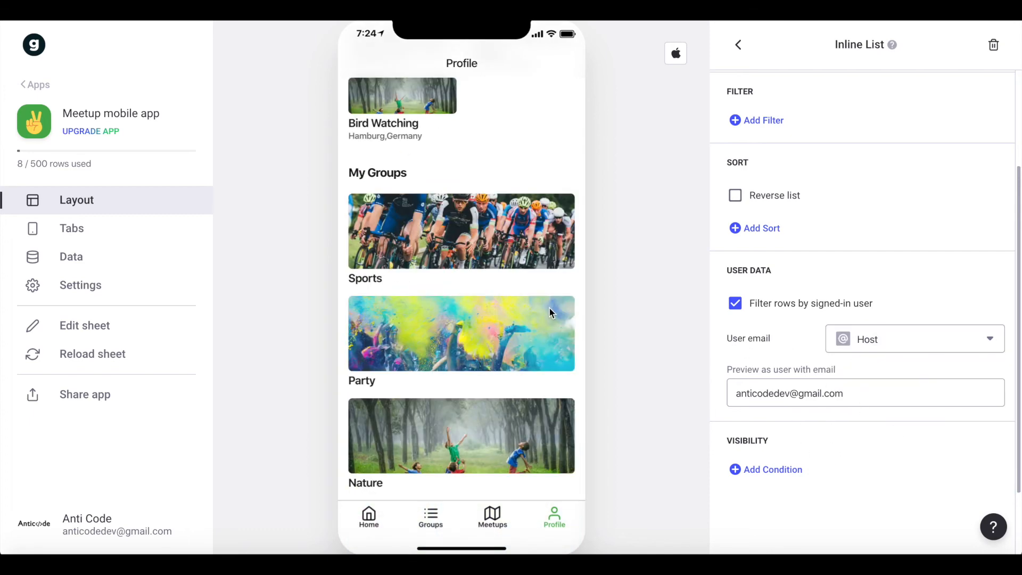
{"action": "scroll", "coordinate": [550, 313], "scroll_direction": "up", "scroll_amount": 3}
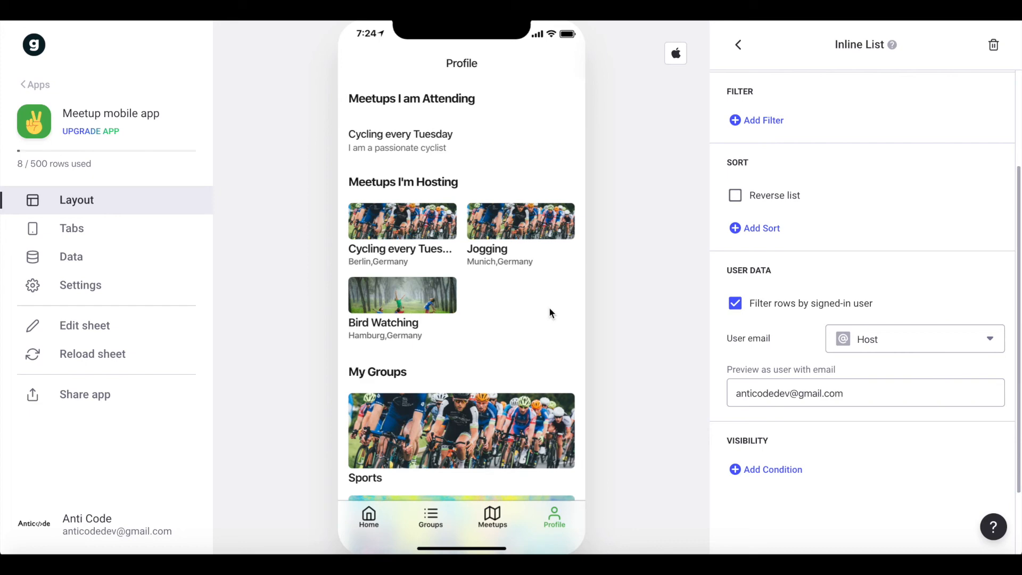
Add a Separator component to the Profile screen and place it between the attending and hosting lists.
{"action": "left_click", "coordinate": [743, 48]}
{"action": "left_click", "coordinate": [982, 43]}
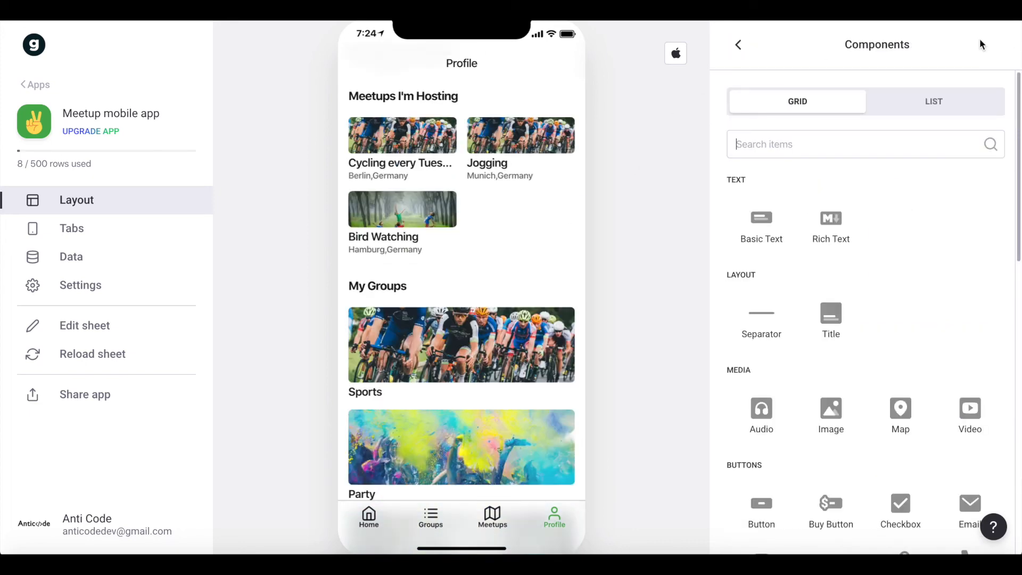
{"action": "type", "text": "sep"}
{"action": "left_click", "coordinate": [741, 237]}
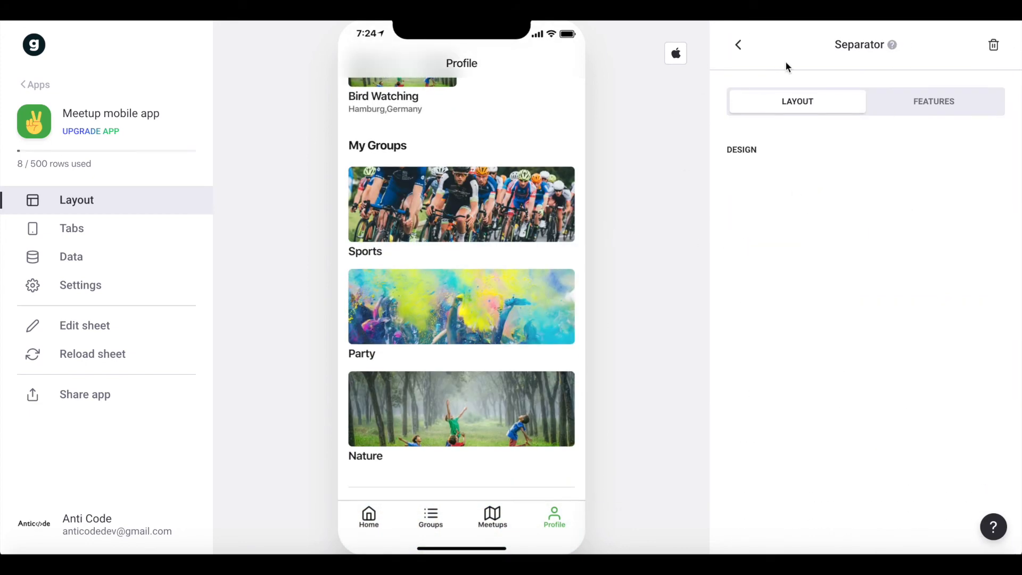
{"action": "left_click", "coordinate": [730, 53]}
{"action": "scroll", "coordinate": [722, 426], "scroll_direction": "down", "scroll_amount": 4}
{"action": "left_click_drag", "start_coordinate": [719, 365], "coordinate": [742, 282]}
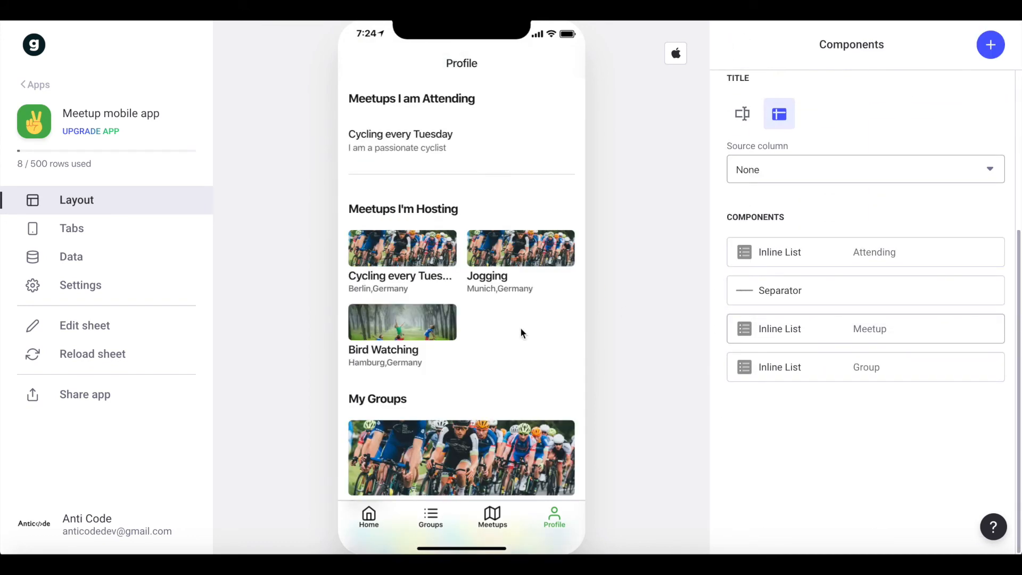
{"action": "scroll", "coordinate": [873, 360], "scroll_direction": "up", "scroll_amount": 5}
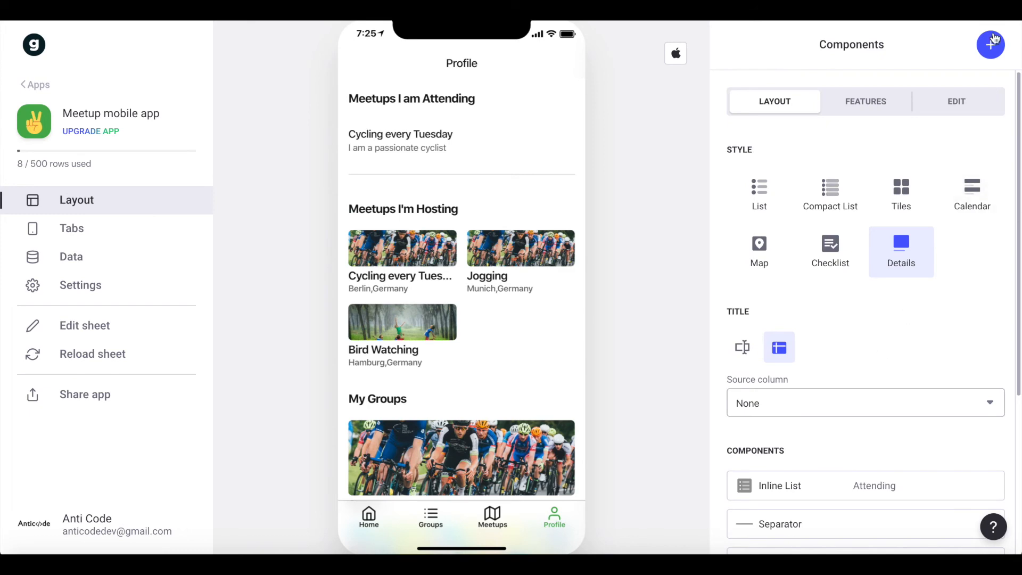
Add a Form Button component and place it between the hosting list and the "My Groups" list.
{"action": "left_click", "coordinate": [986, 53]}
{"action": "type", "text": "form"}
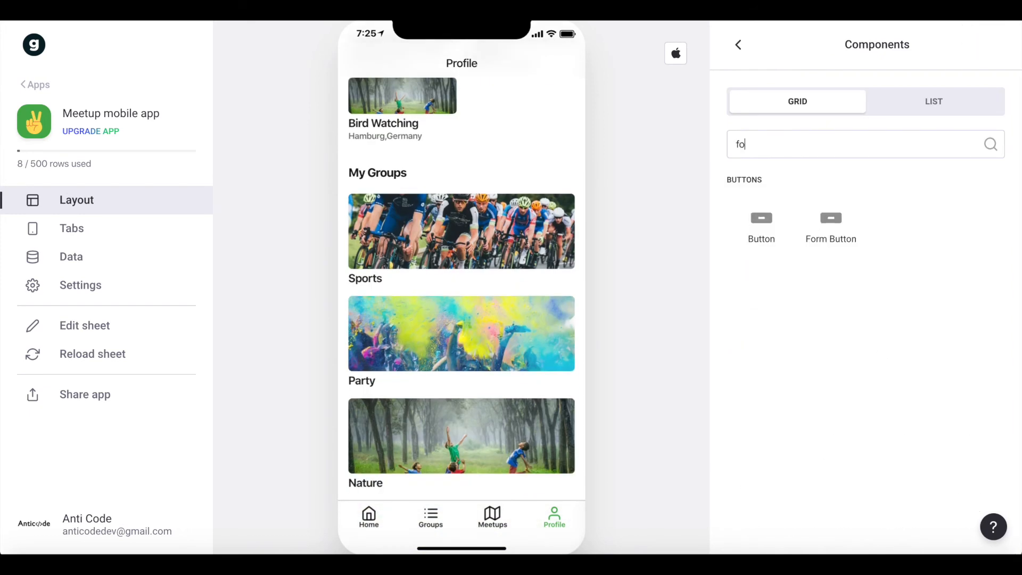
{"action": "left_click", "coordinate": [820, 229]}
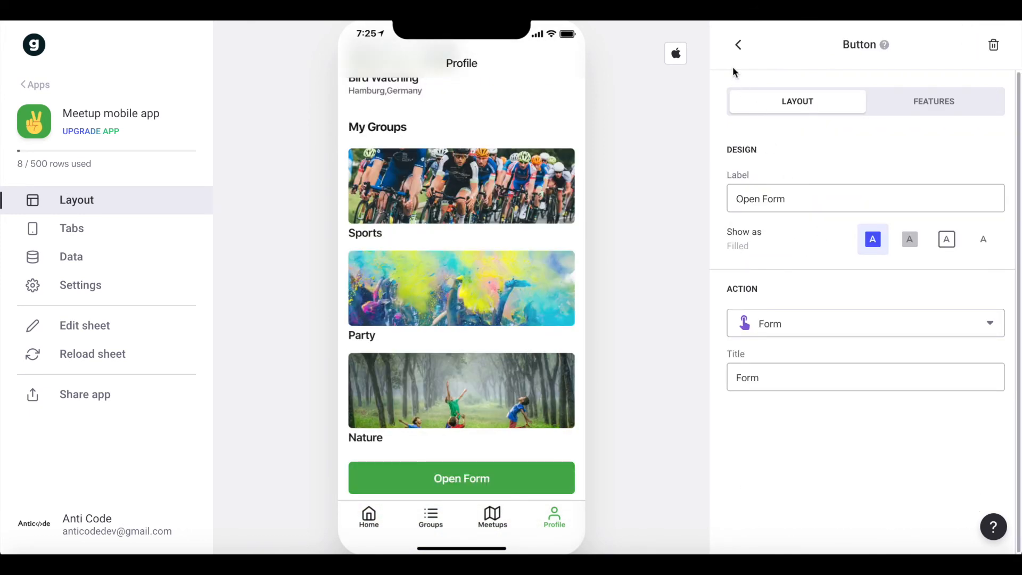
{"action": "left_click", "coordinate": [740, 49]}
{"action": "scroll", "coordinate": [722, 468], "scroll_direction": "down", "scroll_amount": 1}
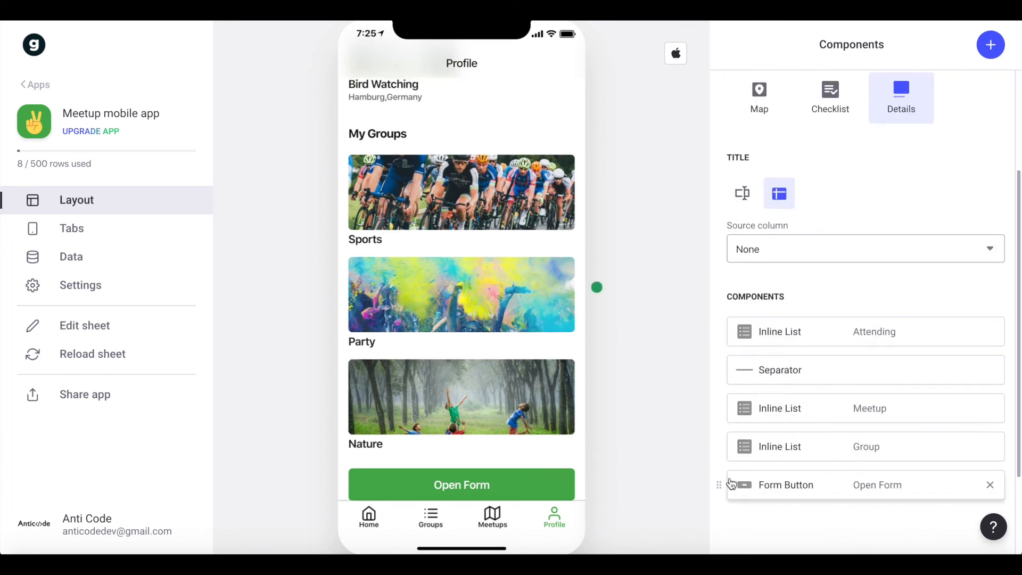
{"action": "left_click_drag", "start_coordinate": [723, 487], "coordinate": [745, 429]}
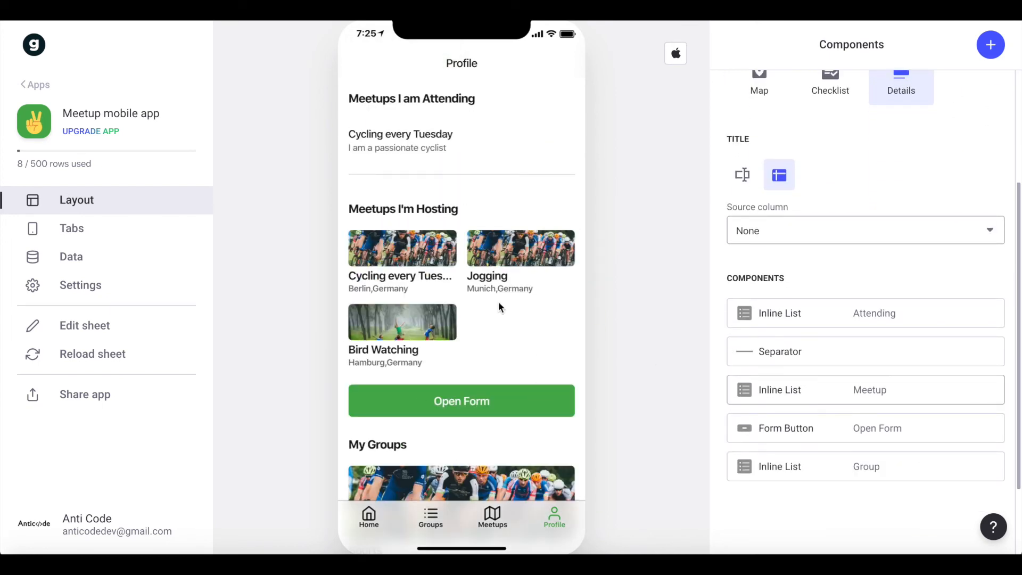
Set the form button's label to "Create new Meetup".
{"action": "scroll", "coordinate": [865, 414], "scroll_direction": "down", "scroll_amount": 1}
{"action": "left_click", "coordinate": [801, 356]}
{"action": "left_click", "coordinate": [817, 194]}
{"action": "double_click", "coordinate": [818, 195]}
{"action": "key", "text": "ctrl+a"}
{"action": "type", "text": "C"}
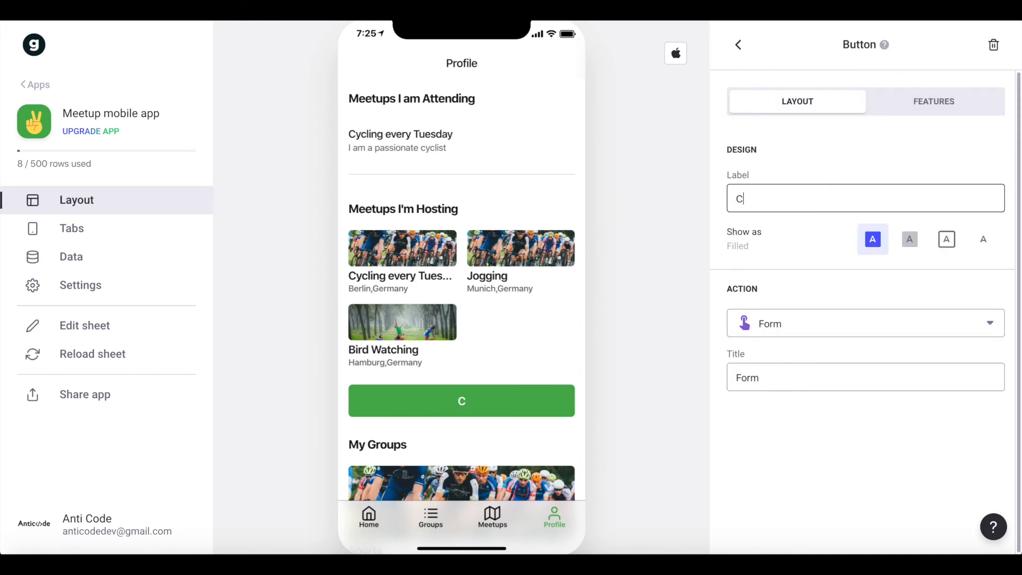
{"action": "type", "text": "reate new Meetup"}
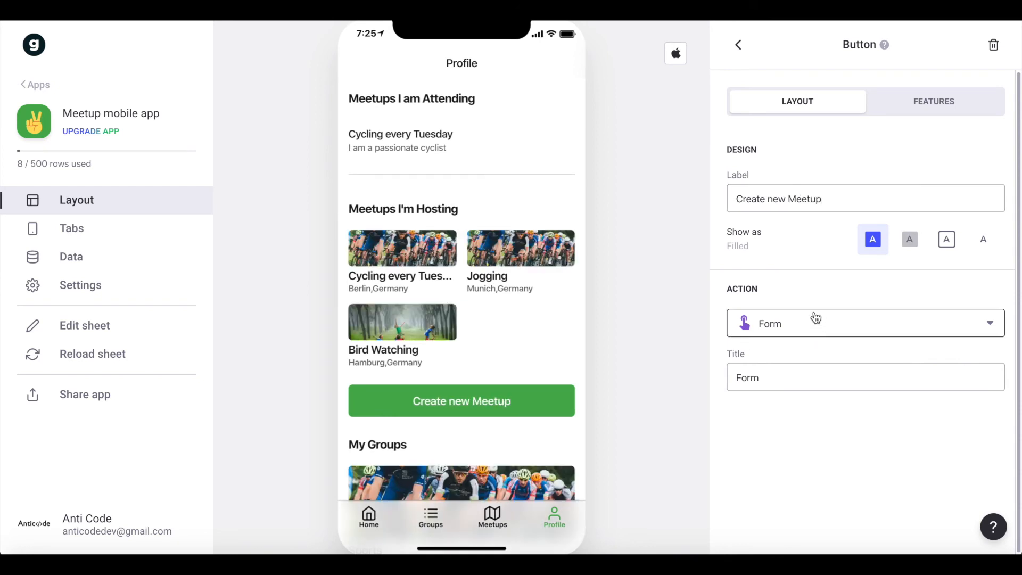
Open the "Create new Meetup" form and set its destination sheet to Meetup.
{"action": "left_click", "coordinate": [465, 394]}
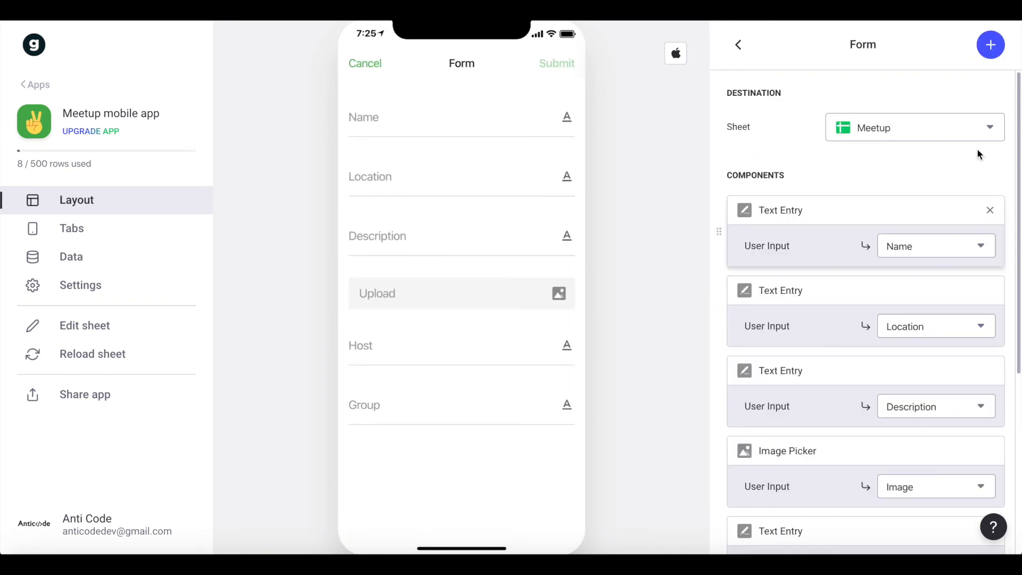
{"action": "left_click", "coordinate": [874, 130]}
{"action": "left_click", "coordinate": [879, 169]}
{"action": "scroll", "coordinate": [805, 160], "scroll_direction": "down", "scroll_amount": 1}
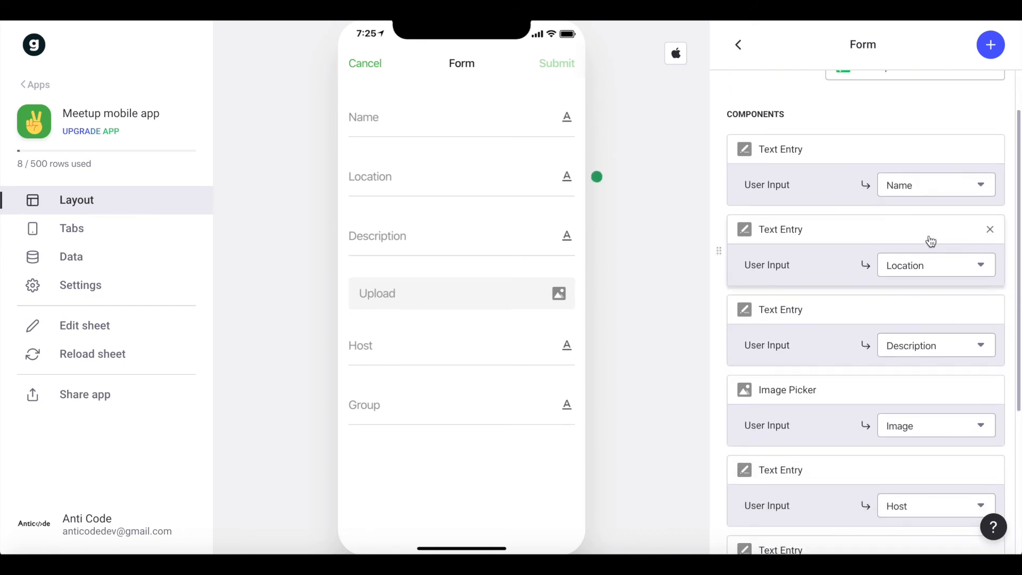
{"action": "scroll", "coordinate": [928, 239], "scroll_direction": "down", "scroll_amount": 1}
{"action": "scroll", "coordinate": [920, 285], "scroll_direction": "down", "scroll_amount": 1}
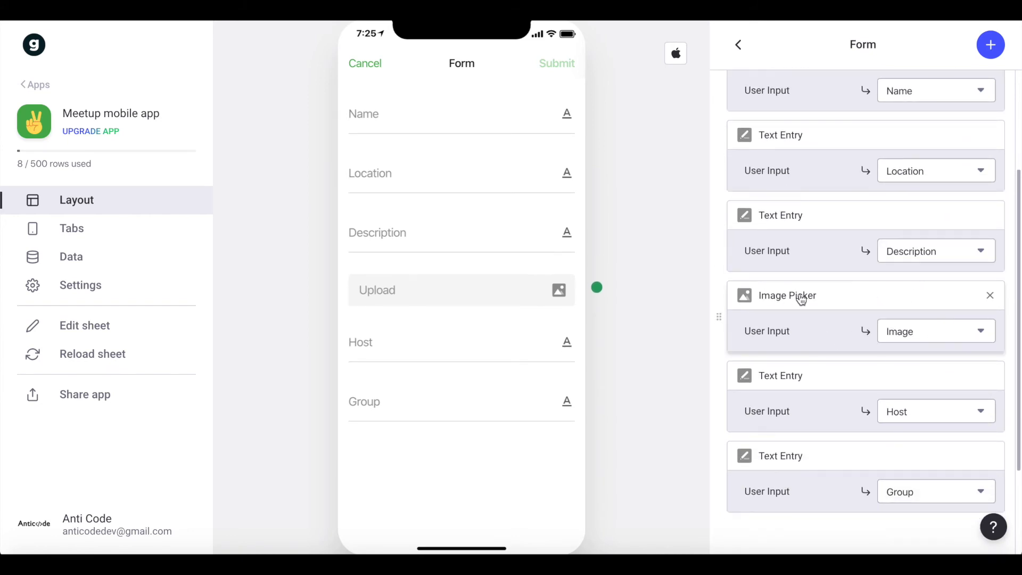
{"action": "scroll", "coordinate": [801, 300], "scroll_direction": "down", "scroll_amount": 1}
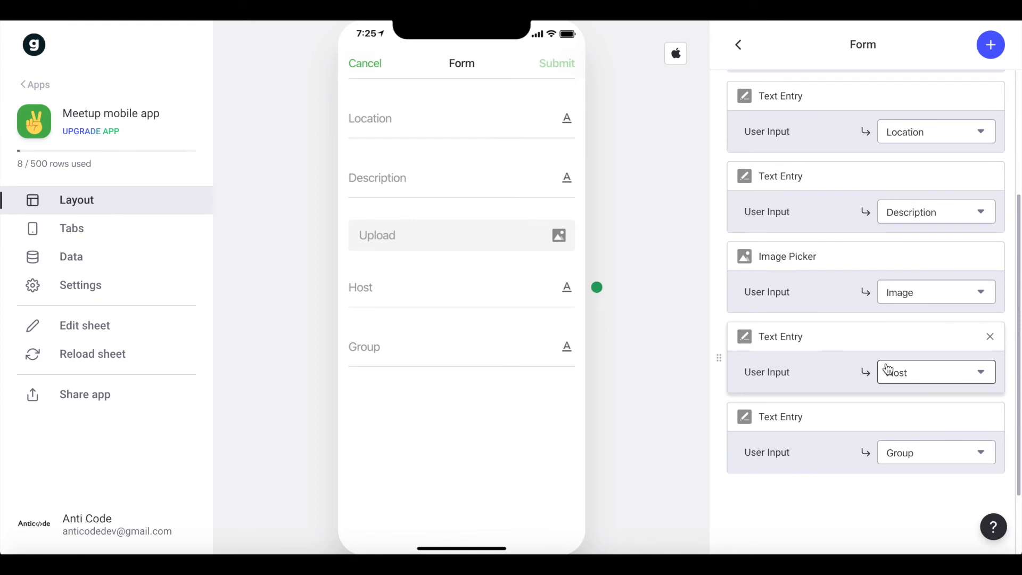
{"action": "left_click", "coordinate": [990, 336]}
{"action": "left_click", "coordinate": [989, 46]}
{"action": "type", "text": "user"}
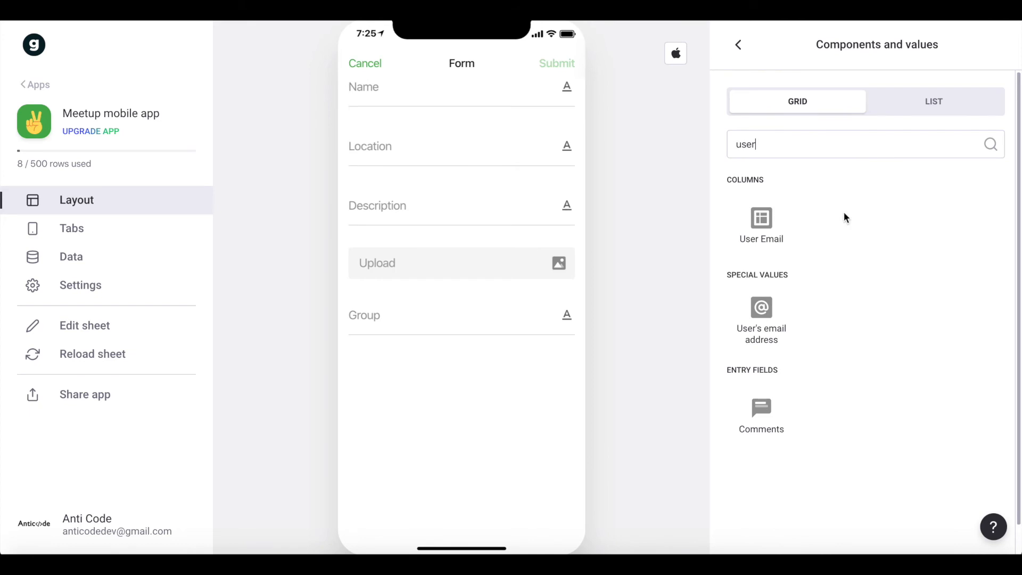
{"action": "left_click", "coordinate": [761, 311]}
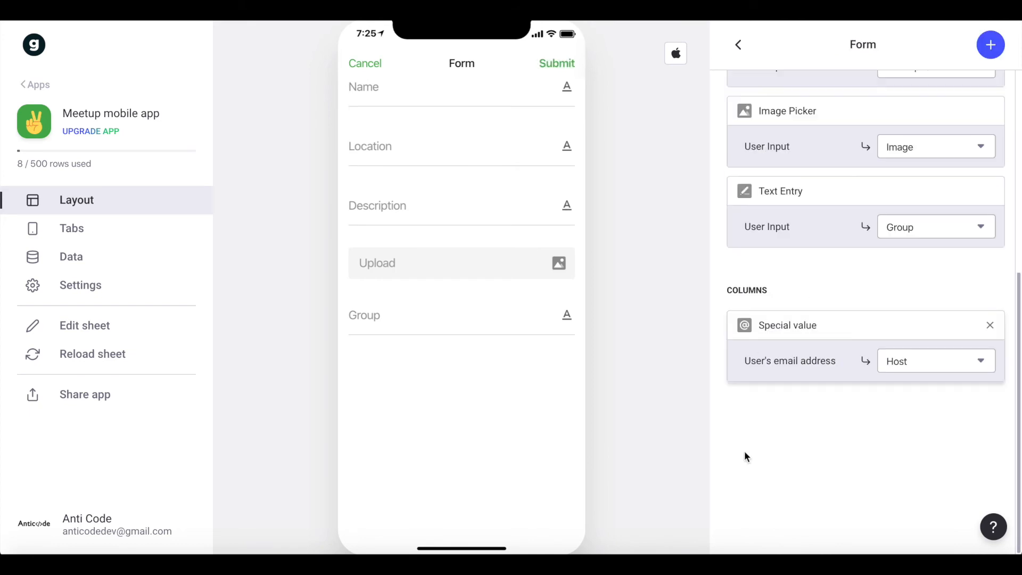
{"action": "left_click", "coordinate": [896, 363]}
{"action": "left_click", "coordinate": [844, 293]}
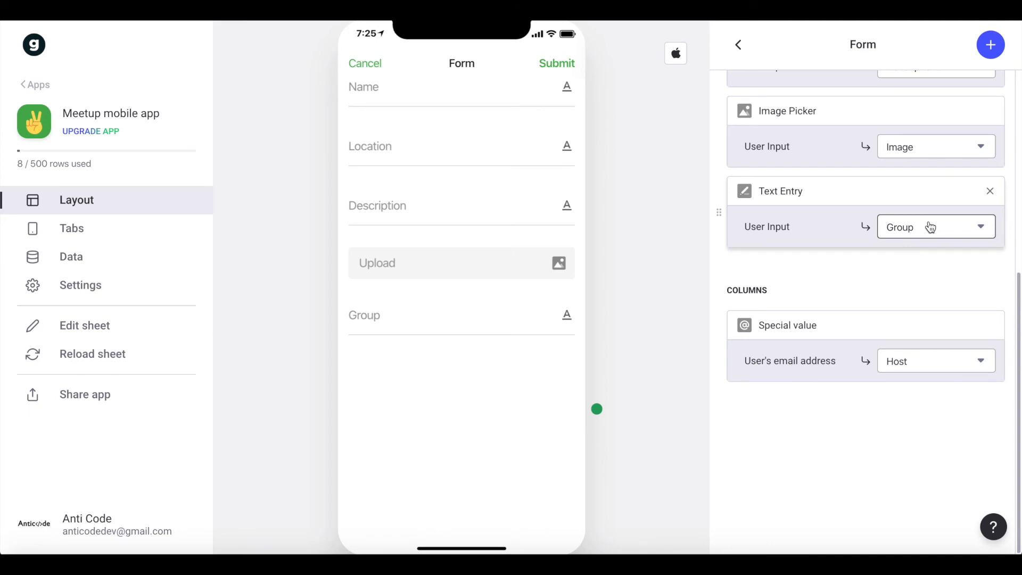
Replace the Group text entry in the meetup form with a Choice component.
{"action": "left_click", "coordinate": [989, 191]}
{"action": "left_click", "coordinate": [989, 45]}
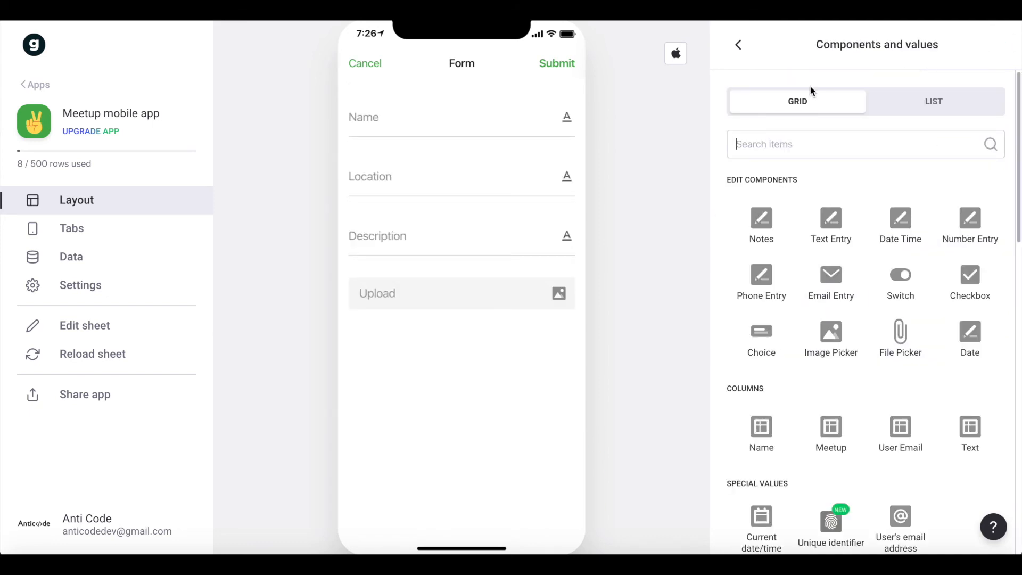
{"action": "type", "text": "cho"}
{"action": "left_click", "coordinate": [762, 218]}
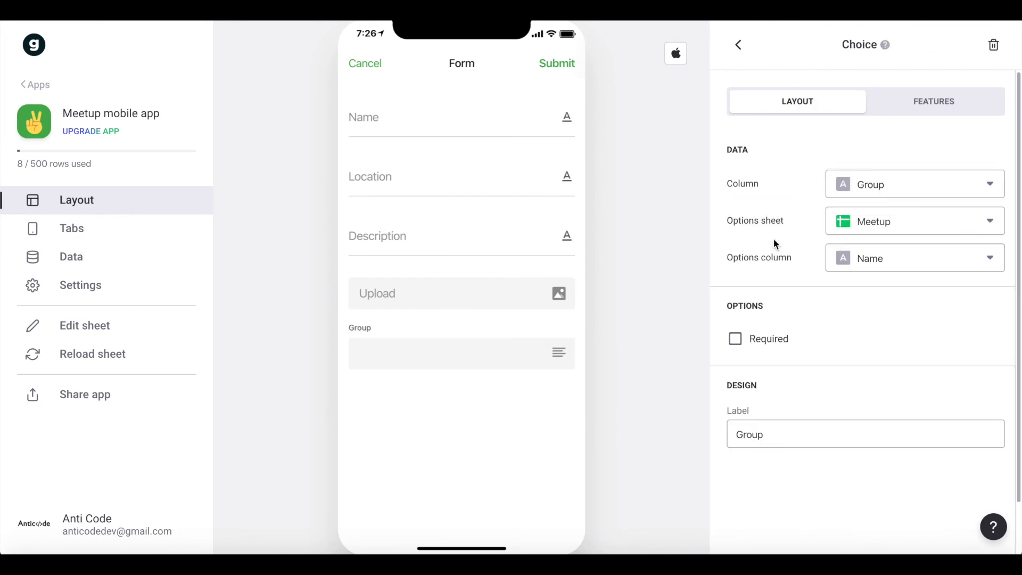
Use the Group sheet's Name column for the choice component's options and make the field required.
{"action": "left_click", "coordinate": [879, 186]}
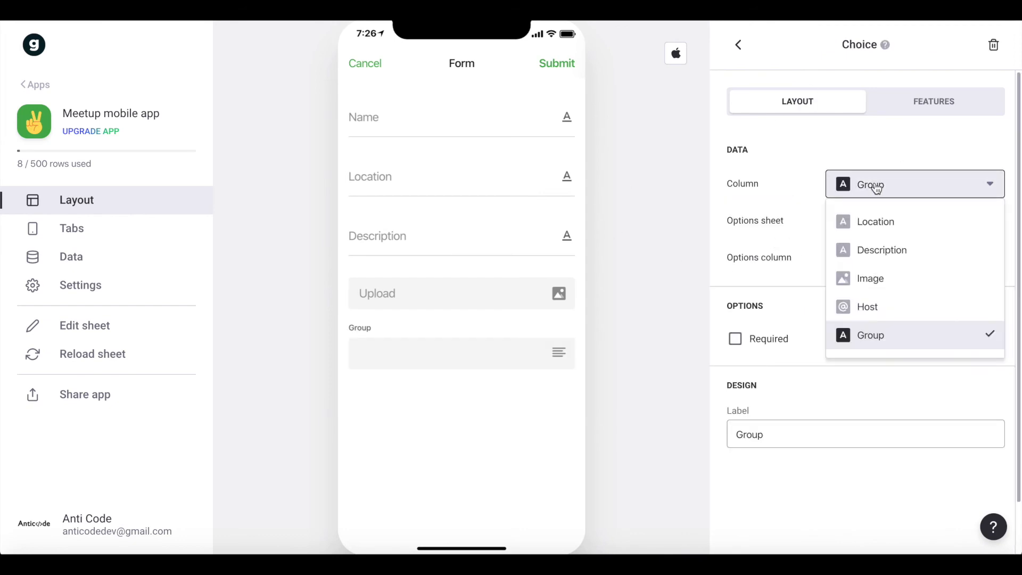
{"action": "left_click", "coordinate": [797, 244]}
{"action": "left_click", "coordinate": [899, 221]}
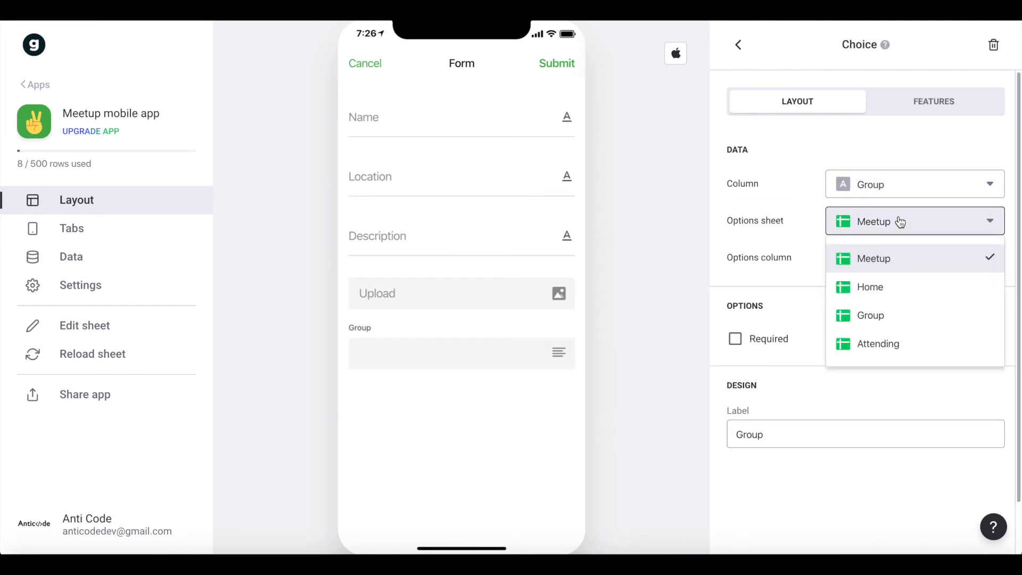
{"action": "left_click", "coordinate": [873, 318]}
{"action": "left_click", "coordinate": [896, 260]}
{"action": "left_click", "coordinate": [866, 296]}
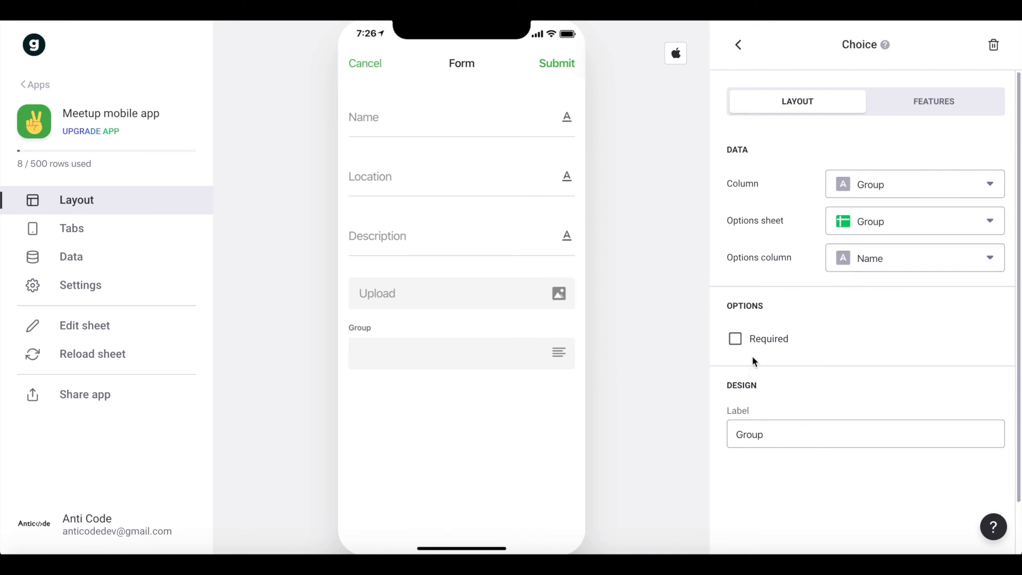
{"action": "left_click", "coordinate": [735, 339]}
Preview the selectable options of the Group field in the app, and cancel the form.
{"action": "left_click", "coordinate": [433, 362]}
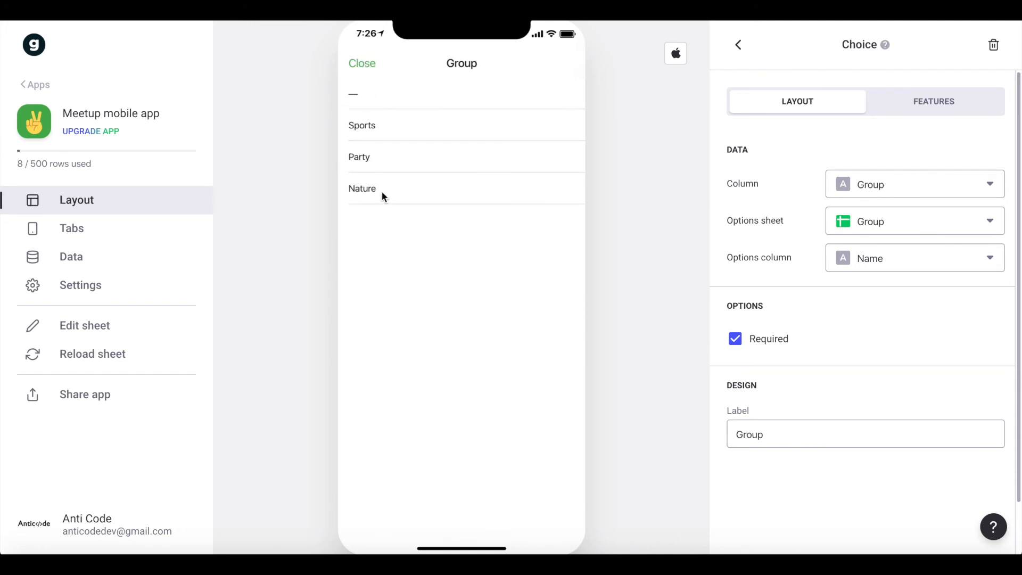
{"action": "left_click", "coordinate": [358, 64]}
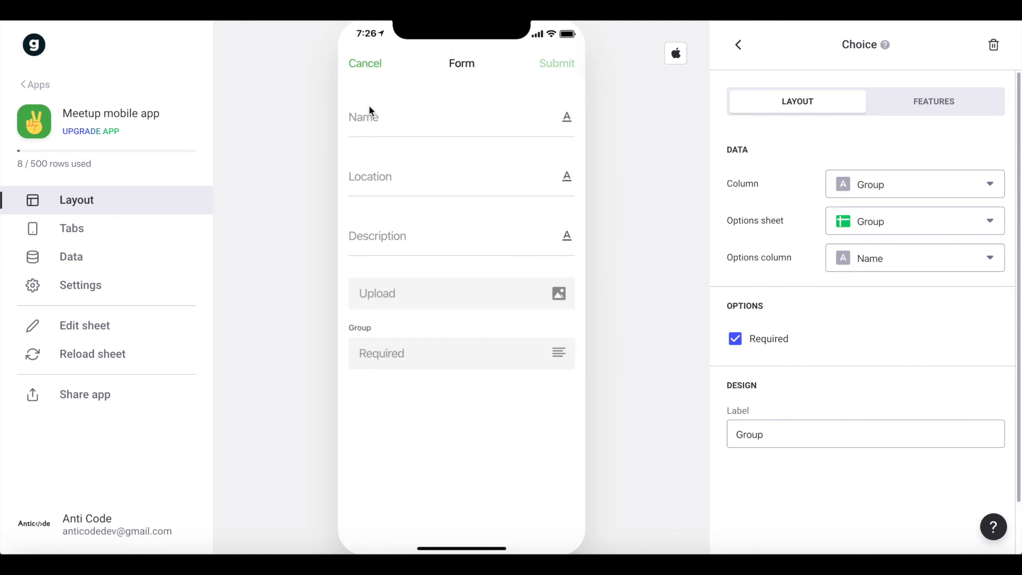
{"action": "left_click", "coordinate": [376, 65]}
Add a second Form Button component below the "My Groups" list on the Profile screen.
{"action": "scroll", "coordinate": [782, 291], "scroll_direction": "down", "scroll_amount": 4}
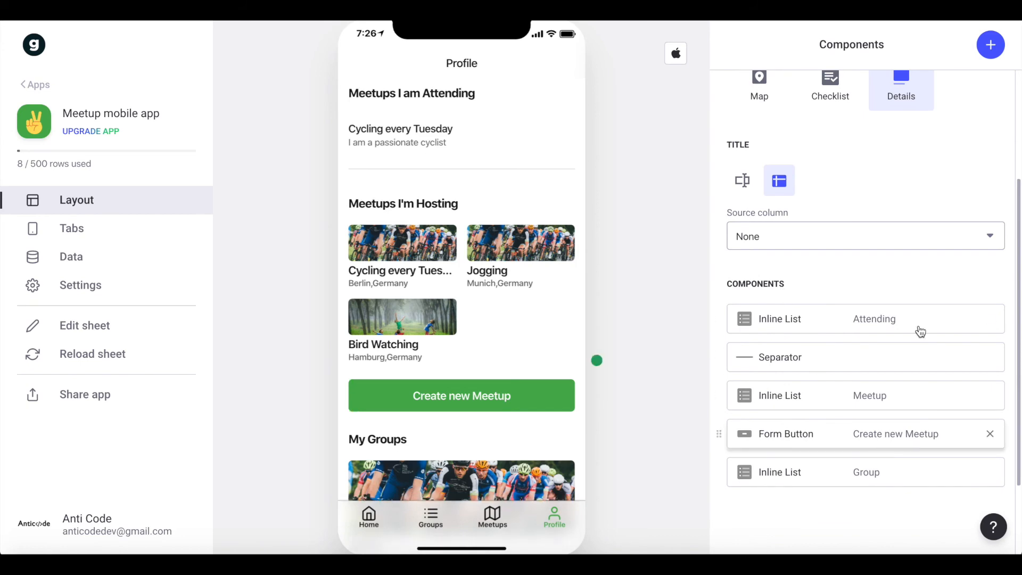
{"action": "left_click", "coordinate": [990, 54]}
{"action": "type", "text": "fo"}
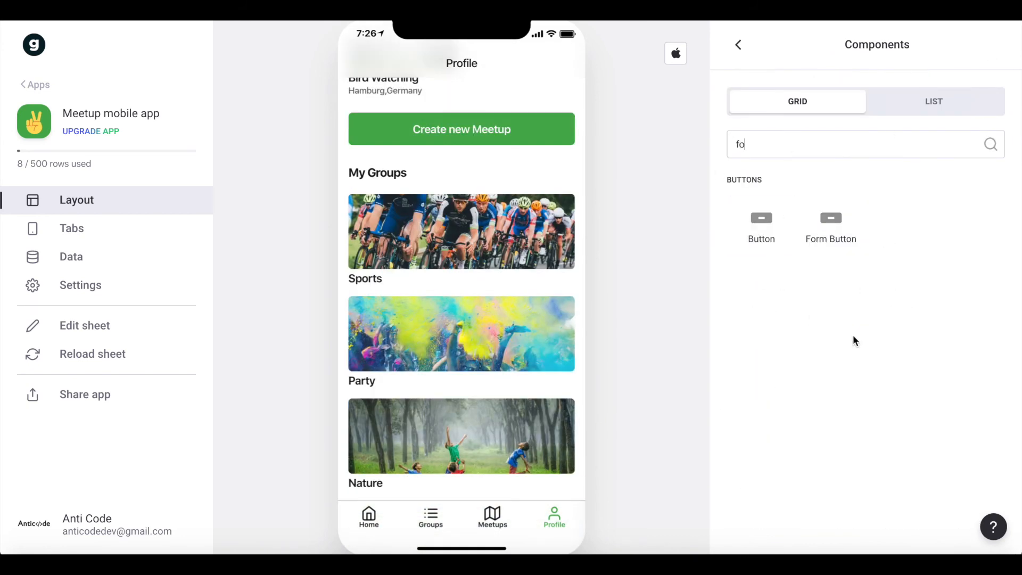
{"action": "left_click", "coordinate": [829, 247]}
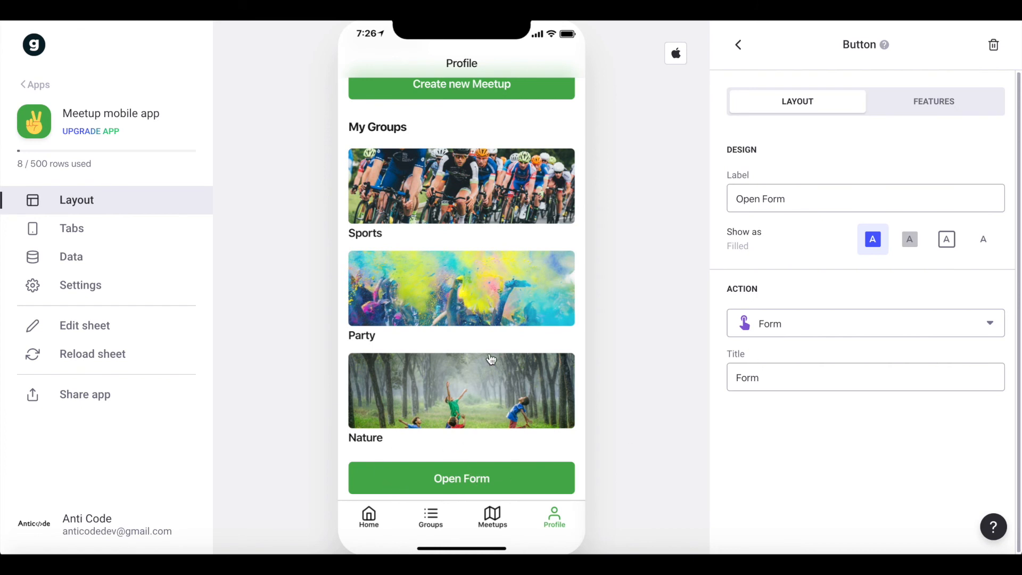
Set the new form button's label to "Create a new Group".
{"action": "triple_click", "coordinate": [761, 192]}
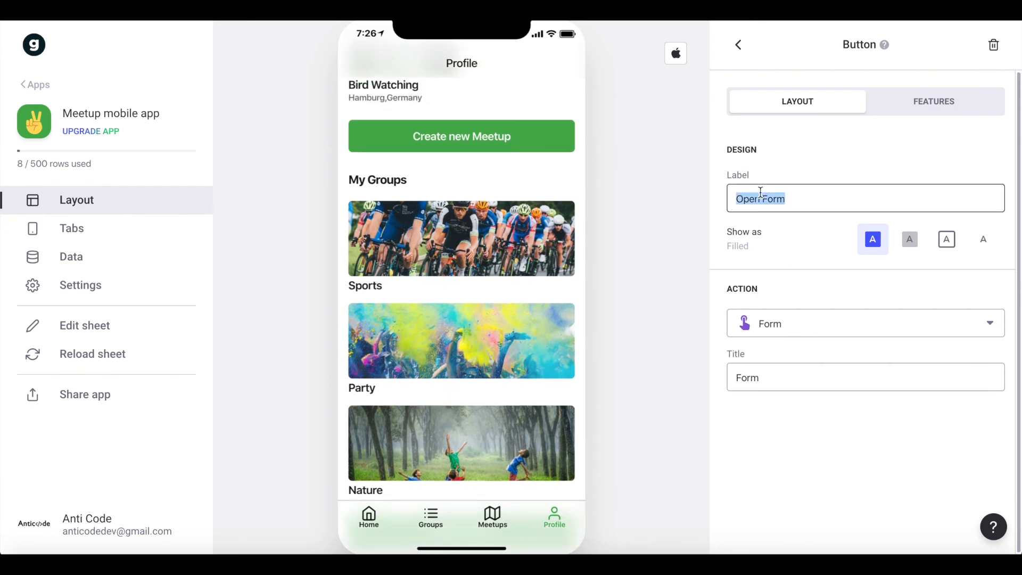
{"action": "type", "text": "Crea"}
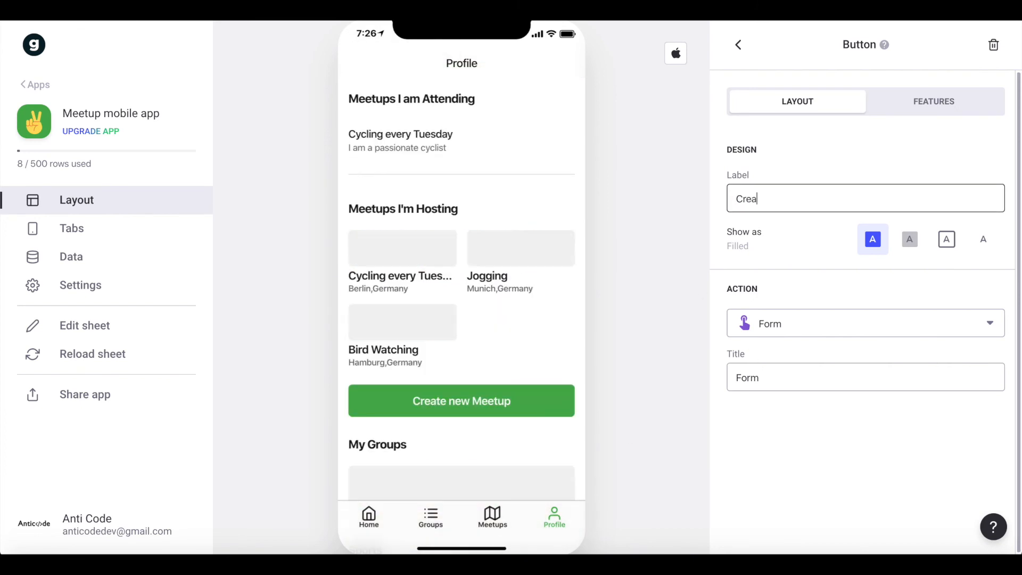
{"action": "type", "text": "te a new "}
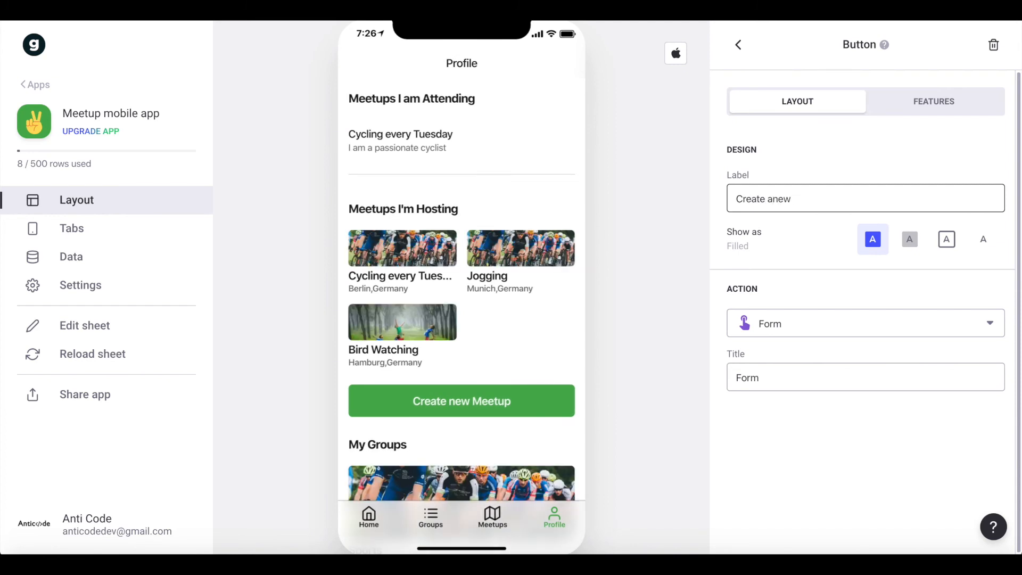
{"action": "type", "text": "Gr"}
{"action": "key", "text": "BackSpace"}
{"action": "key", "text": "BackSpace"}
{"action": "scroll", "coordinate": [461, 373], "scroll_direction": "down", "scroll_amount": 5}
Open the "Create a new Group" form and set its destination sheet to Group.
{"action": "left_click", "coordinate": [426, 477]}
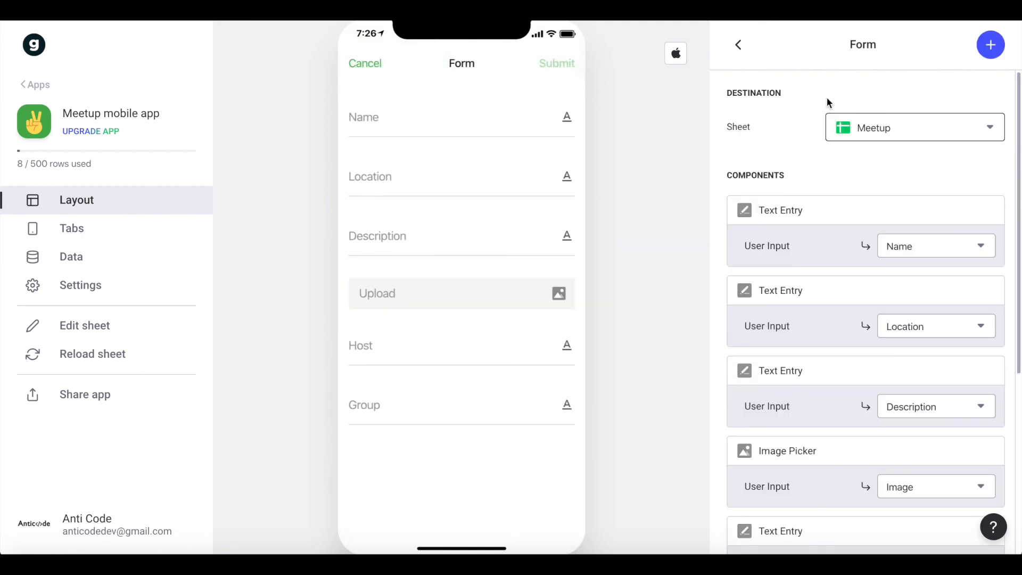
{"action": "scroll", "coordinate": [833, 117], "scroll_direction": "down", "scroll_amount": 1}
{"action": "left_click", "coordinate": [905, 90]}
{"action": "left_click", "coordinate": [864, 178]}
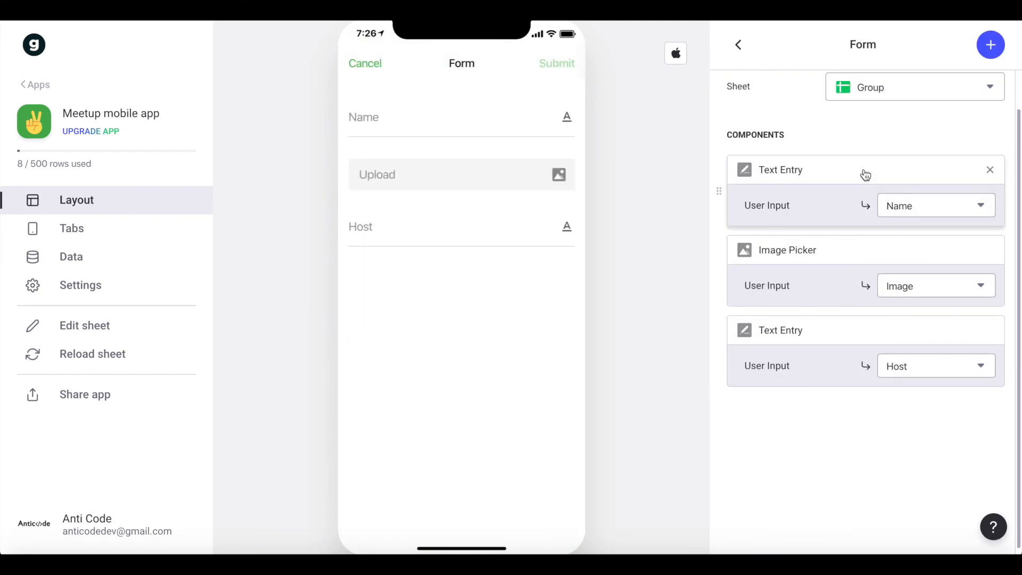
{"action": "scroll", "coordinate": [864, 175], "scroll_direction": "up", "scroll_amount": 1}
{"action": "left_click", "coordinate": [424, 133]}
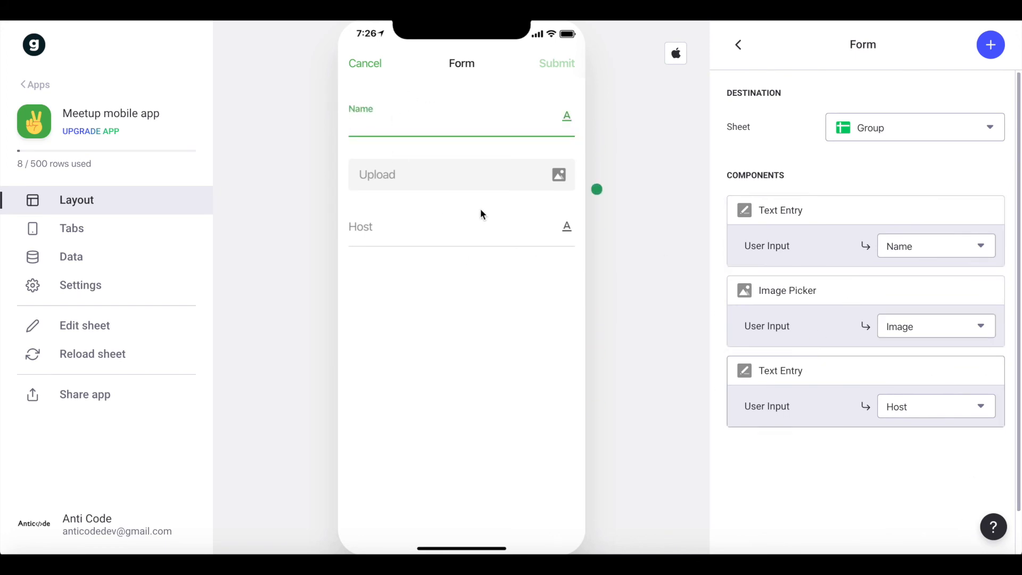
{"action": "left_click", "coordinate": [981, 369]}
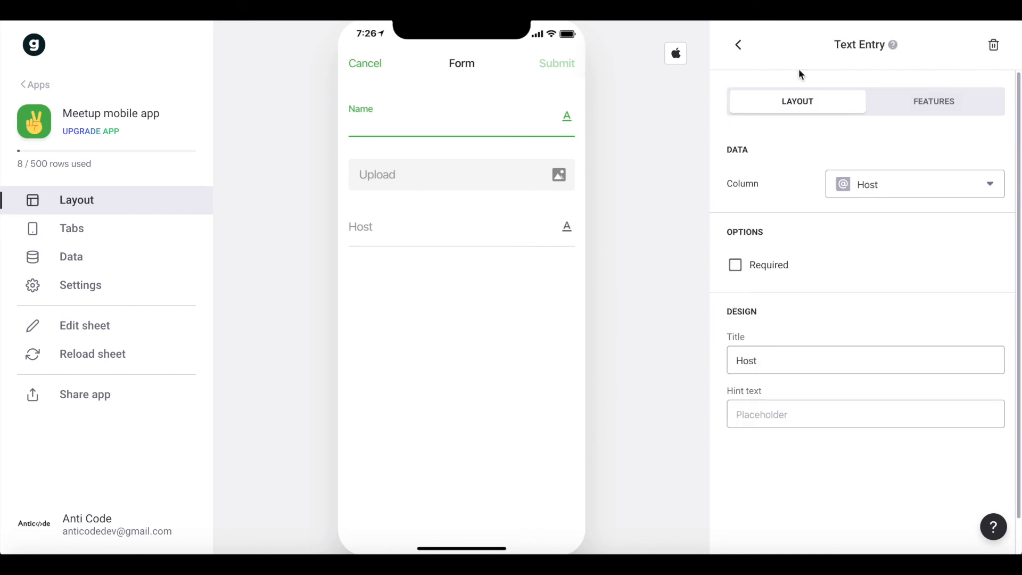
{"action": "left_click", "coordinate": [993, 46]}
{"action": "left_click", "coordinate": [992, 52]}
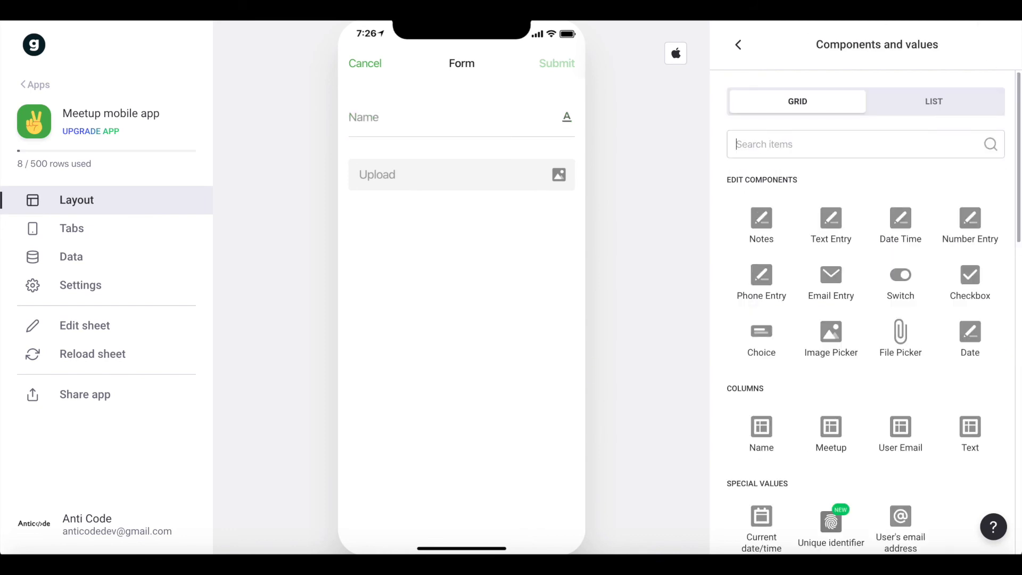
{"action": "type", "text": "users"}
{"action": "key", "text": "BackSpace"}
{"action": "key", "text": "BackSpace"}
{"action": "key", "text": "BackSpace"}
{"action": "key", "text": "BackSpace"}
{"action": "key", "text": "BackSpace"}
{"action": "type", "text": "email"}
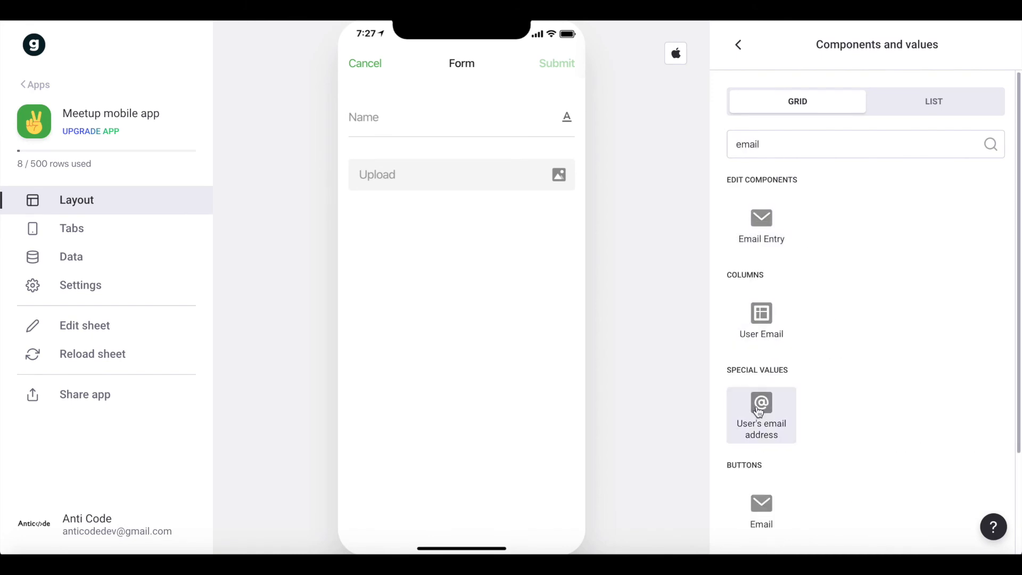
{"action": "left_click", "coordinate": [761, 415]}
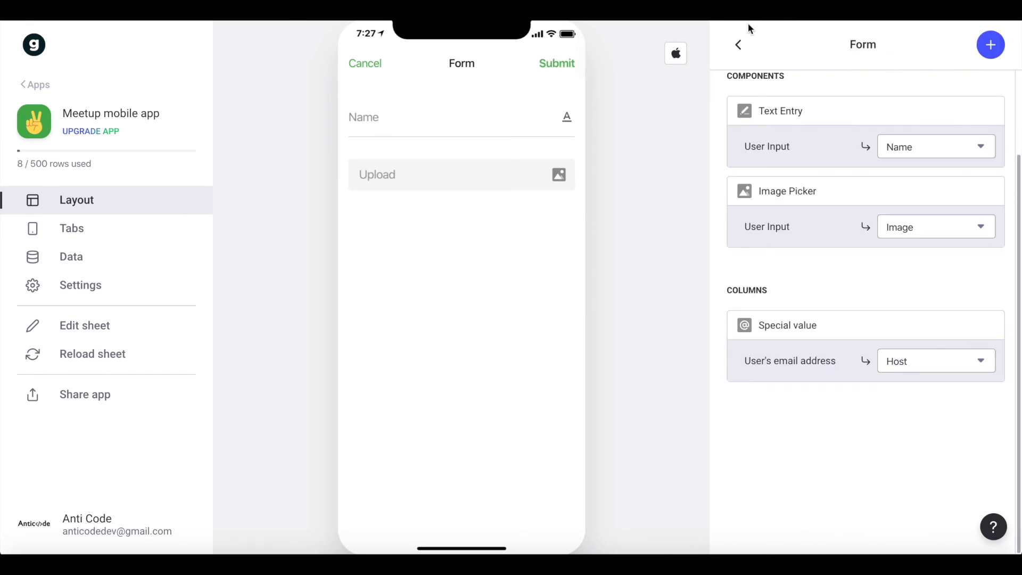
{"action": "left_click", "coordinate": [738, 43]}
Review the lists and buttons on the Profile screen and preview the fields of the "Create new Meetup" form.
{"action": "scroll", "coordinate": [483, 282], "scroll_direction": "up", "scroll_amount": 6}
{"action": "scroll", "coordinate": [483, 282], "scroll_direction": "down", "scroll_amount": 6}
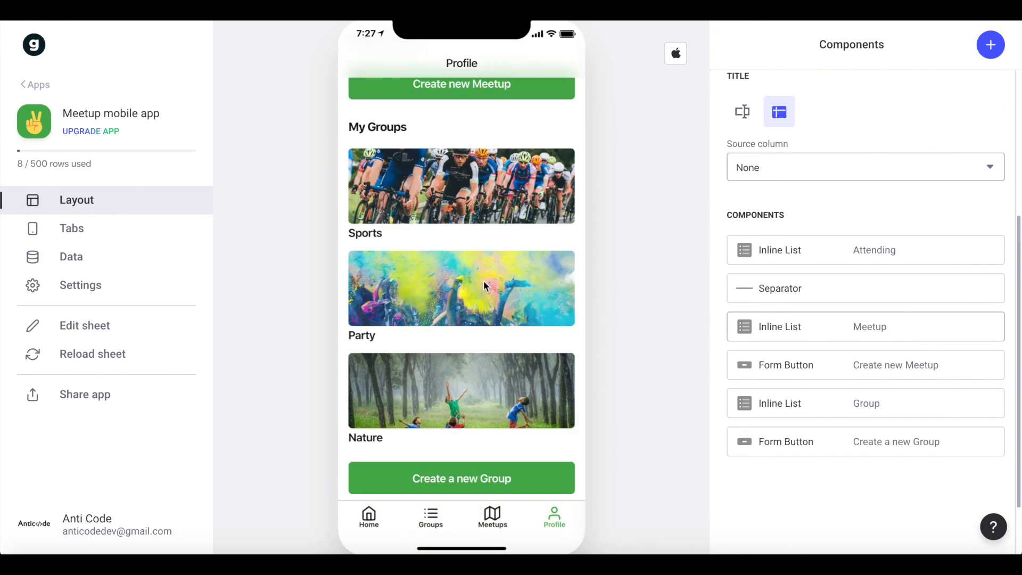
{"action": "scroll", "coordinate": [484, 282], "scroll_direction": "up", "scroll_amount": 5}
{"action": "scroll", "coordinate": [483, 283], "scroll_direction": "down", "scroll_amount": 3}
{"action": "scroll", "coordinate": [484, 283], "scroll_direction": "up", "scroll_amount": 4}
{"action": "scroll", "coordinate": [532, 169], "scroll_direction": "down", "scroll_amount": 1}
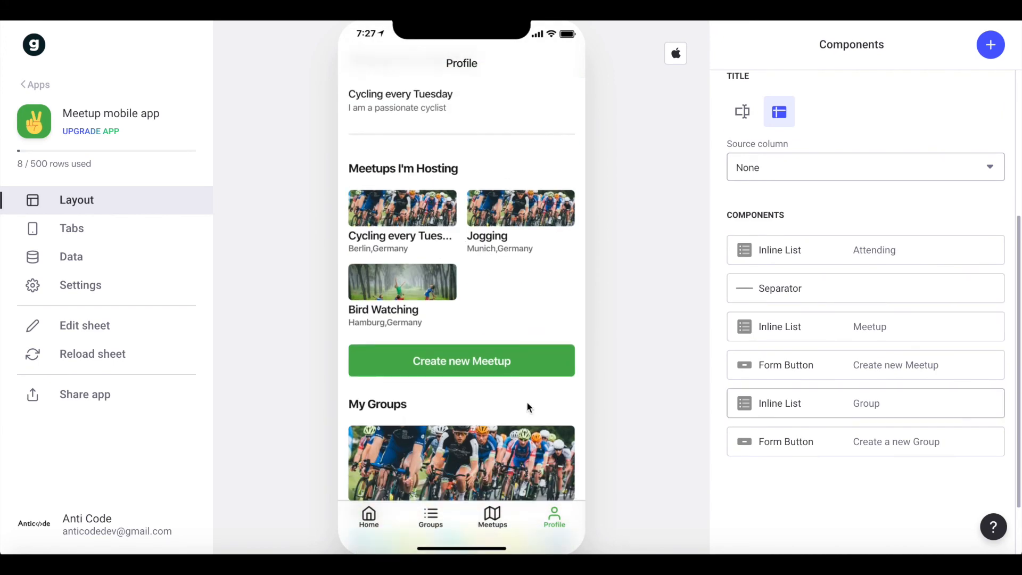
{"action": "left_click", "coordinate": [468, 358]}
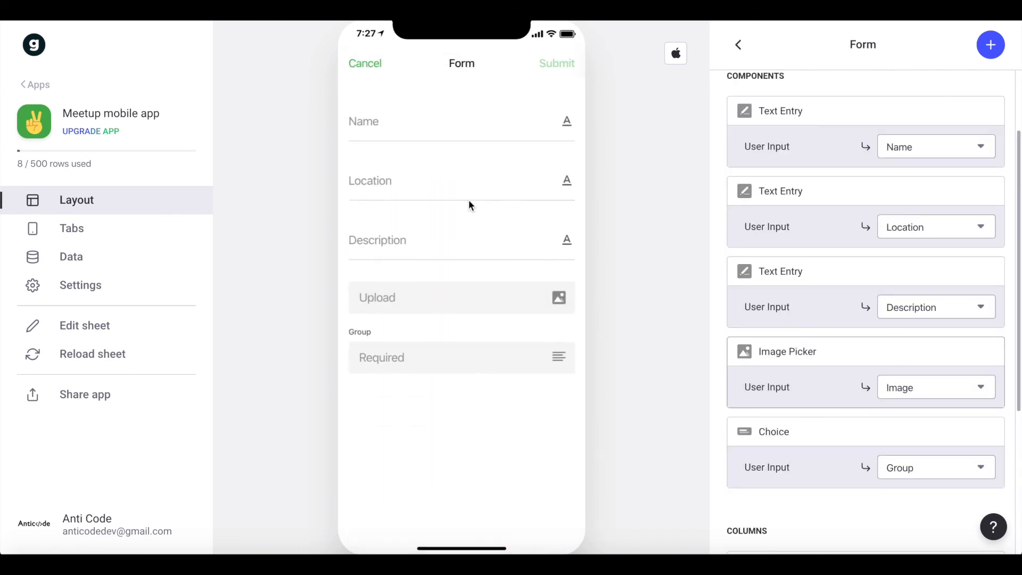
{"action": "left_click", "coordinate": [365, 64]}
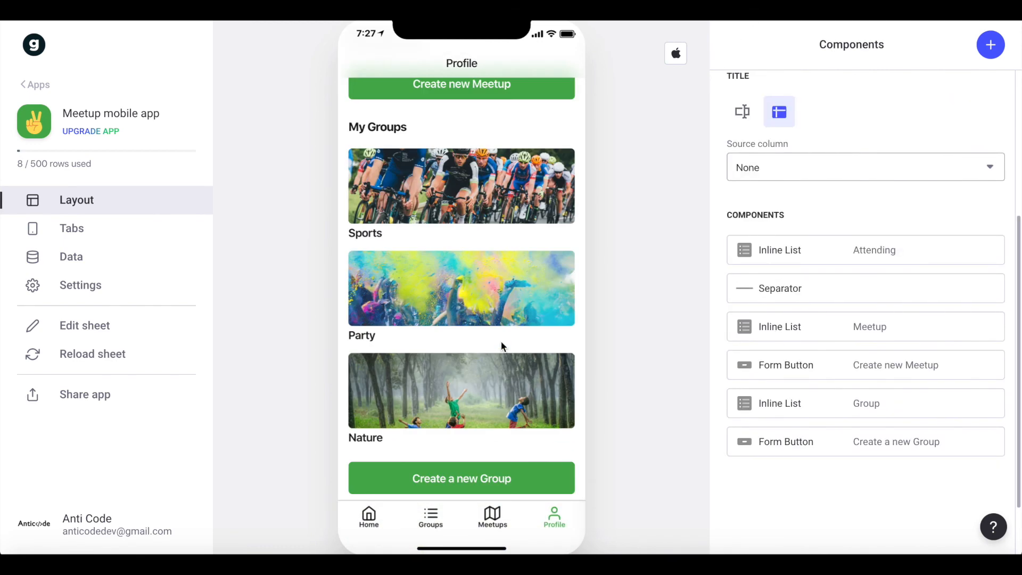
Open the "Create new Meetup" form in the app preview and enter the name "Friday night bar hopping".
{"action": "scroll", "coordinate": [502, 347], "scroll_direction": "up", "scroll_amount": 4}
{"action": "left_click", "coordinate": [473, 259]}
{"action": "left_click", "coordinate": [430, 121]}
{"action": "type", "text": "Friday night b"}
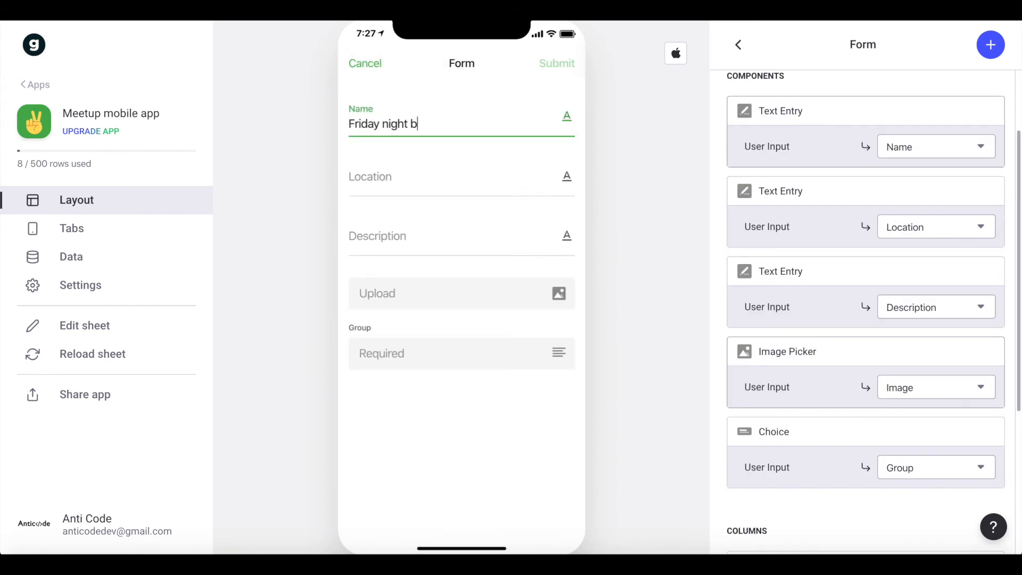
{"action": "type", "text": "ar hopping"}
Enter "Dortmund,Germany" as the meetup's location and "We visit 4 bars every Friday" as its description.
{"action": "left_click", "coordinate": [404, 175]}
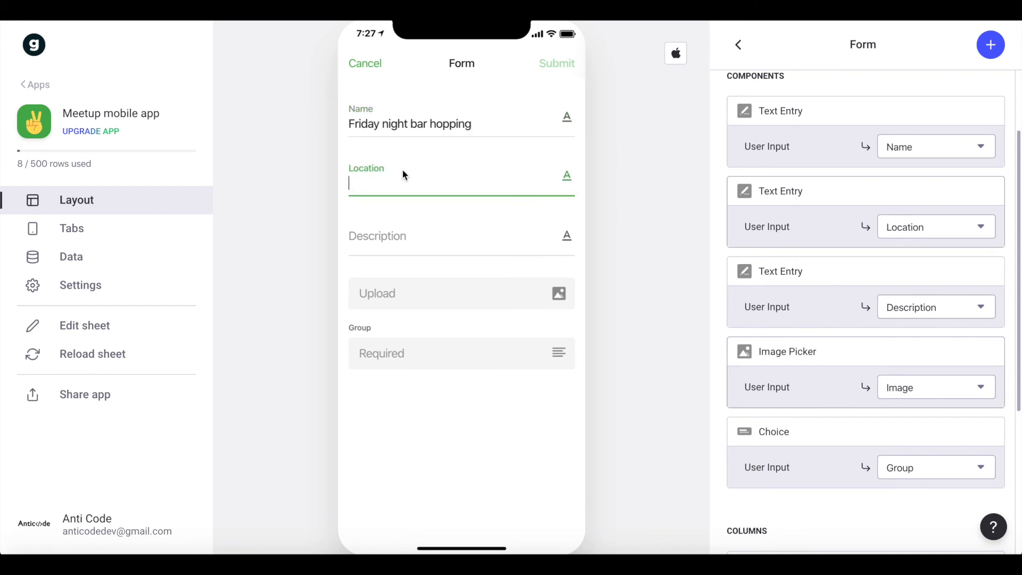
{"action": "type", "text": "Dortmund,Germany"}
{"action": "left_click", "coordinate": [382, 243]}
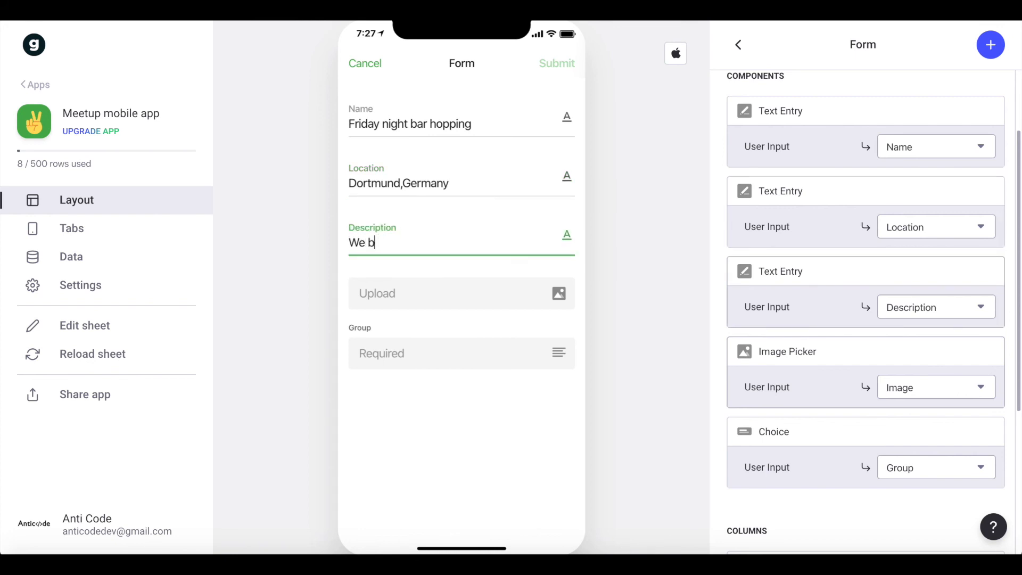
{"action": "type", "text": "We visit 4 bars every"}
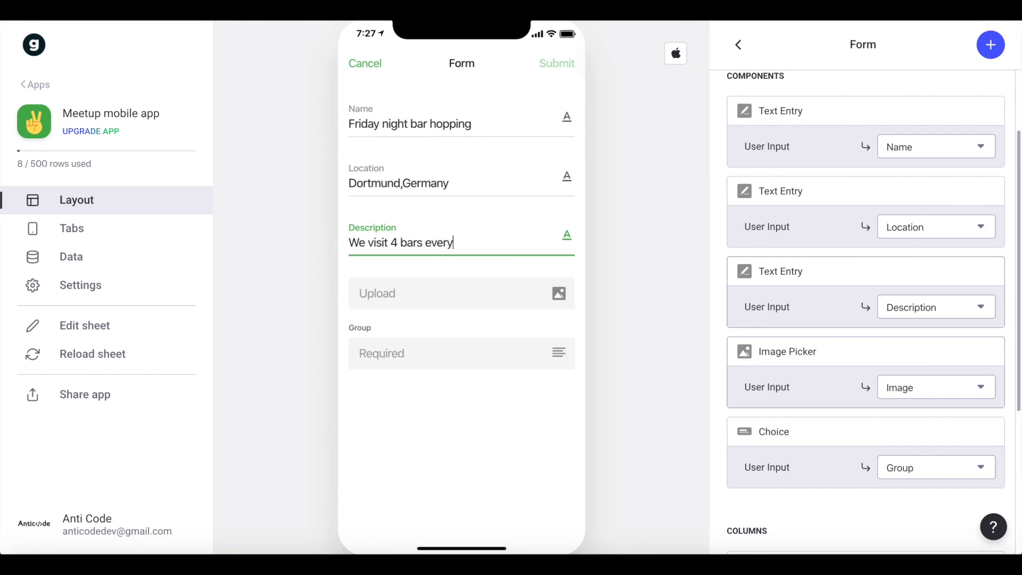
{"action": "type", "text": " Friday"}
Upload an image for the new meetup, assign it to the Party group, and submit the form.
{"action": "left_click", "coordinate": [416, 302]}
{"action": "double_click", "coordinate": [585, 117]}
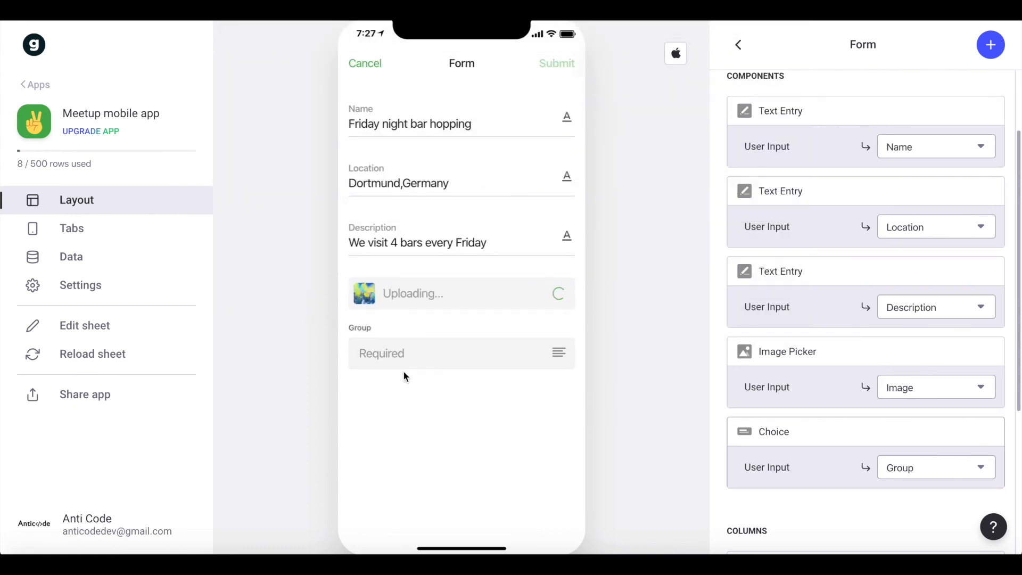
{"action": "left_click", "coordinate": [412, 362]}
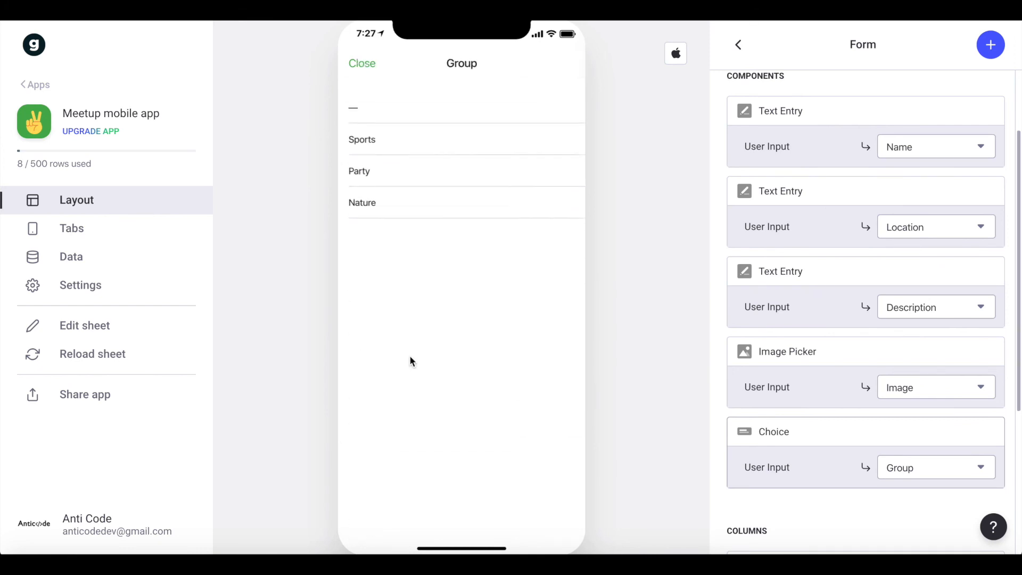
{"action": "left_click", "coordinate": [371, 165]}
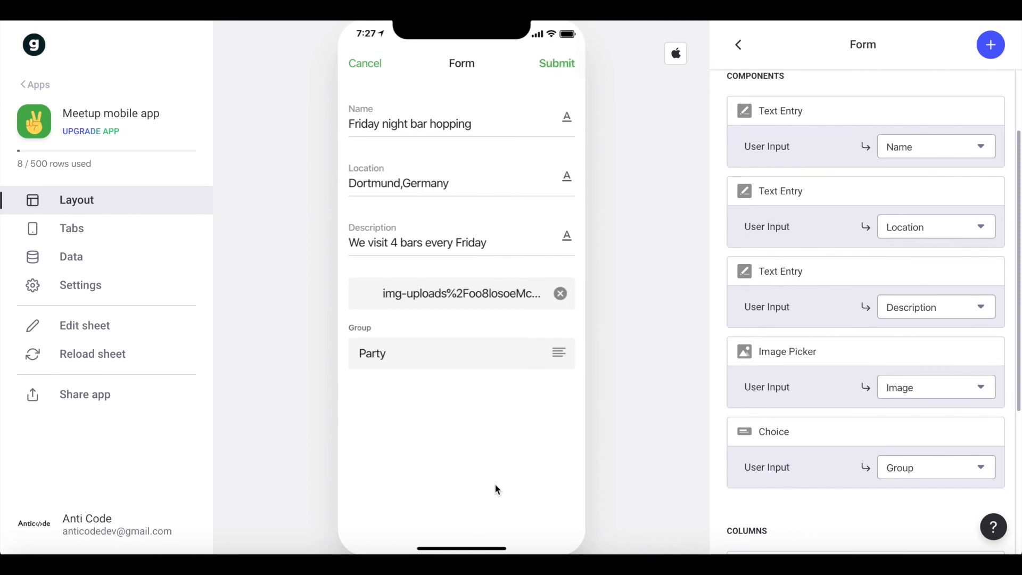
{"action": "left_click", "coordinate": [557, 66]}
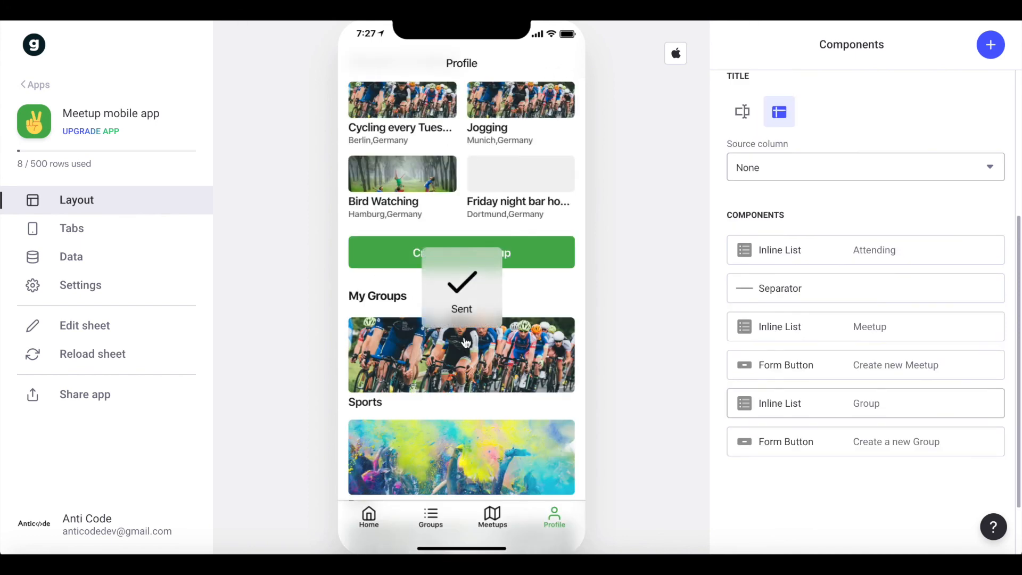
Open the "Friday night bar hopping" meetup from the hosted meetups and review its detail screen.
{"action": "scroll", "coordinate": [465, 337], "scroll_direction": "up", "scroll_amount": 4}
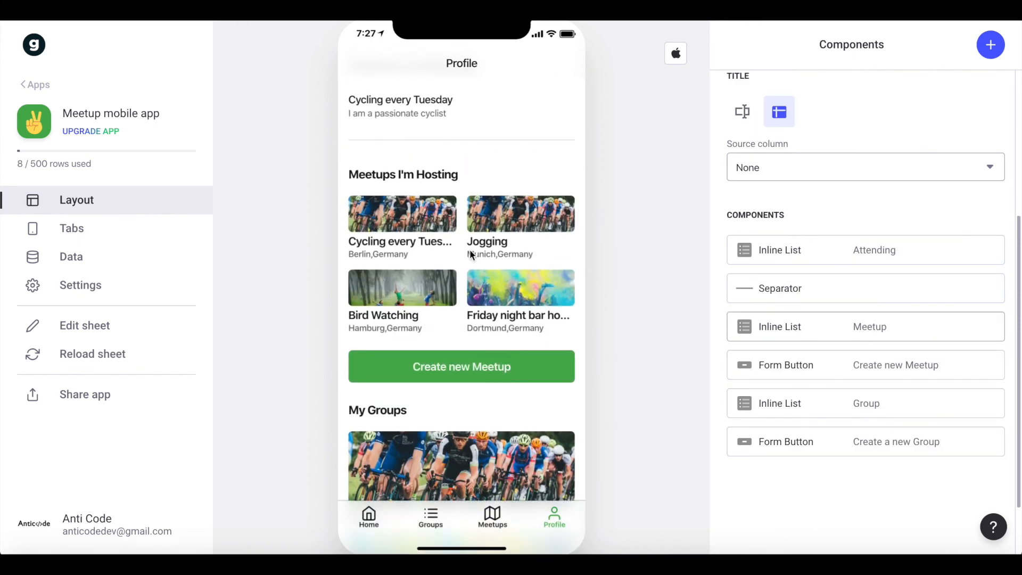
{"action": "left_click", "coordinate": [537, 314]}
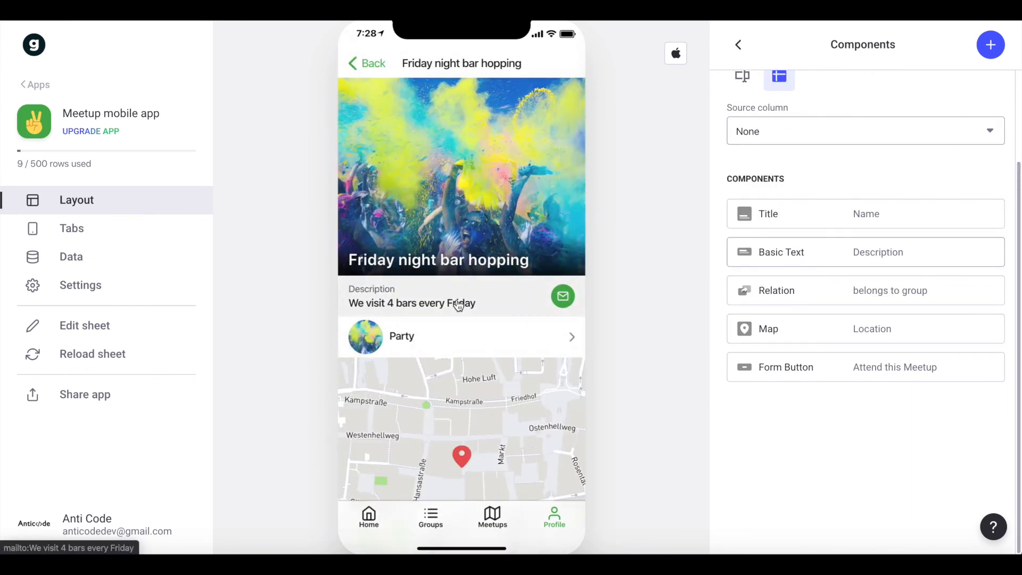
{"action": "scroll", "coordinate": [459, 305], "scroll_direction": "down", "scroll_amount": 3}
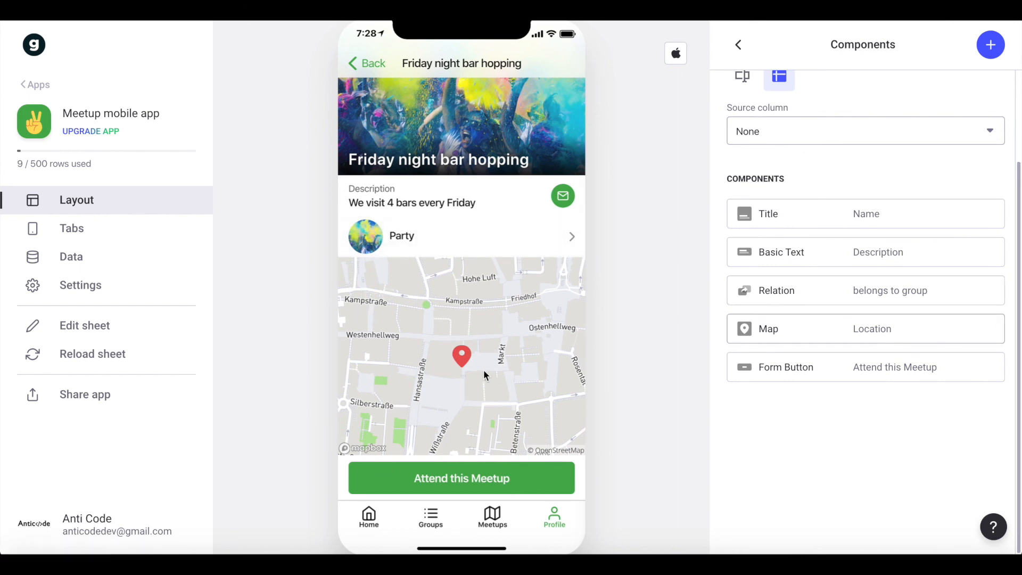
Submit the meetup's attendance form with the attendee's name and the message "Im looking forward to this meetup".
{"action": "left_click", "coordinate": [431, 488]}
{"action": "left_click", "coordinate": [385, 114]}
{"action": "type", "text": "Frank"}
{"action": "left_click", "coordinate": [352, 175]}
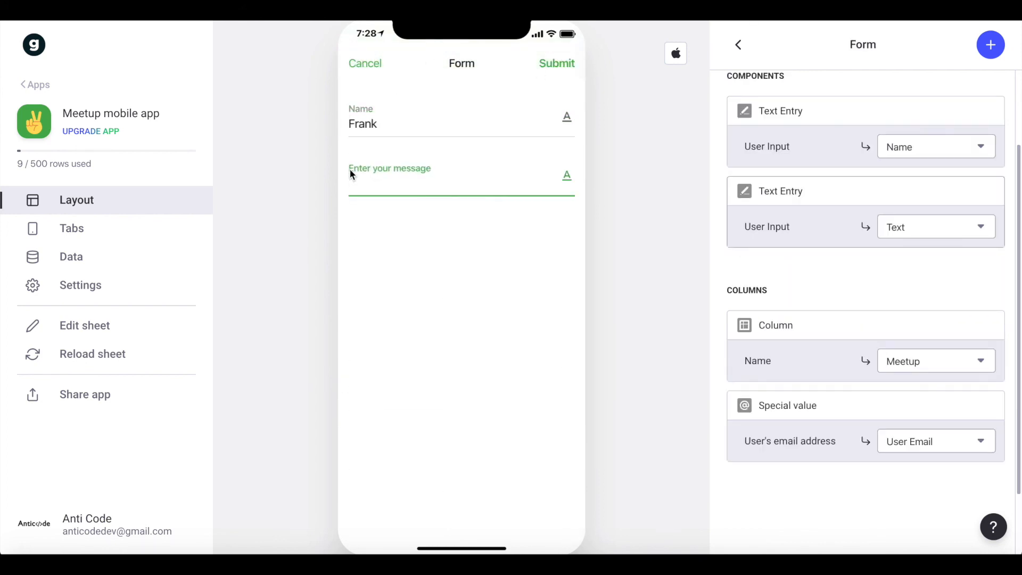
{"action": "type", "text": "Im looking forward to this meetup"}
{"action": "left_click", "coordinate": [557, 62]}
Review the meetup lists on the Profile screen, and browse the Home, Groups and Meetups screens.
{"action": "left_click", "coordinate": [553, 515]}
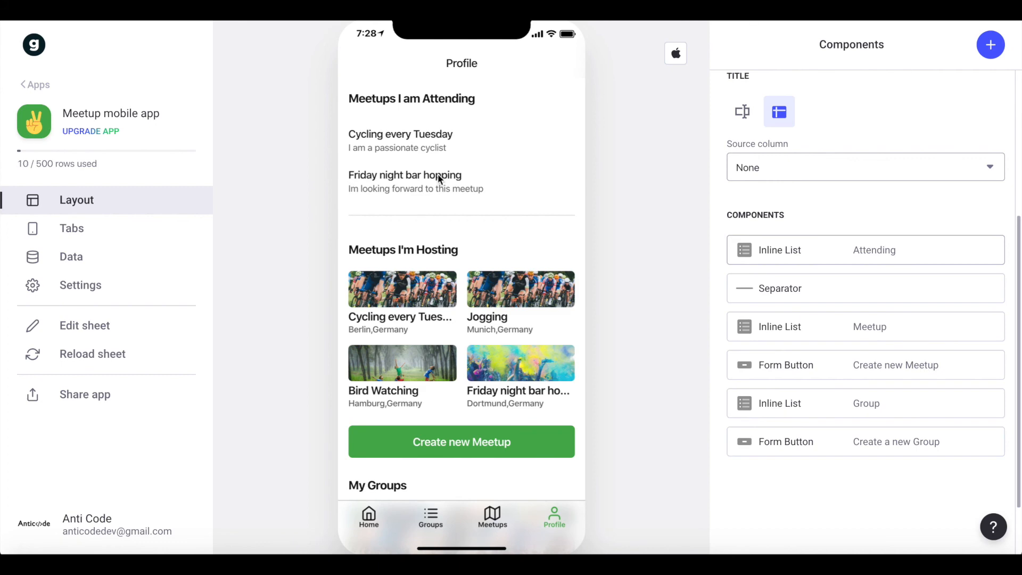
{"action": "scroll", "coordinate": [440, 180], "scroll_direction": "down", "scroll_amount": 5}
{"action": "scroll", "coordinate": [416, 447], "scroll_direction": "up", "scroll_amount": 5}
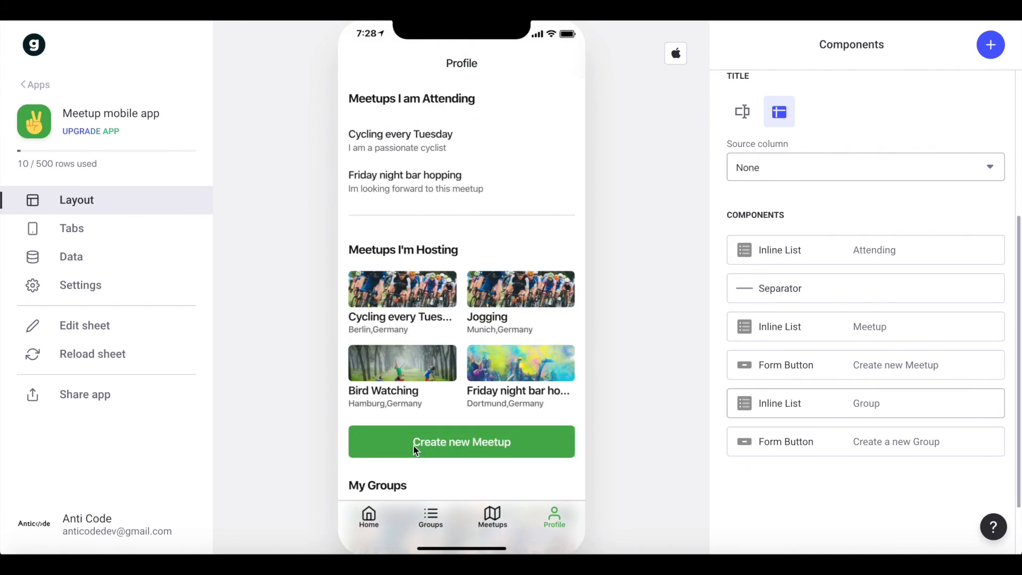
{"action": "left_click", "coordinate": [369, 516]}
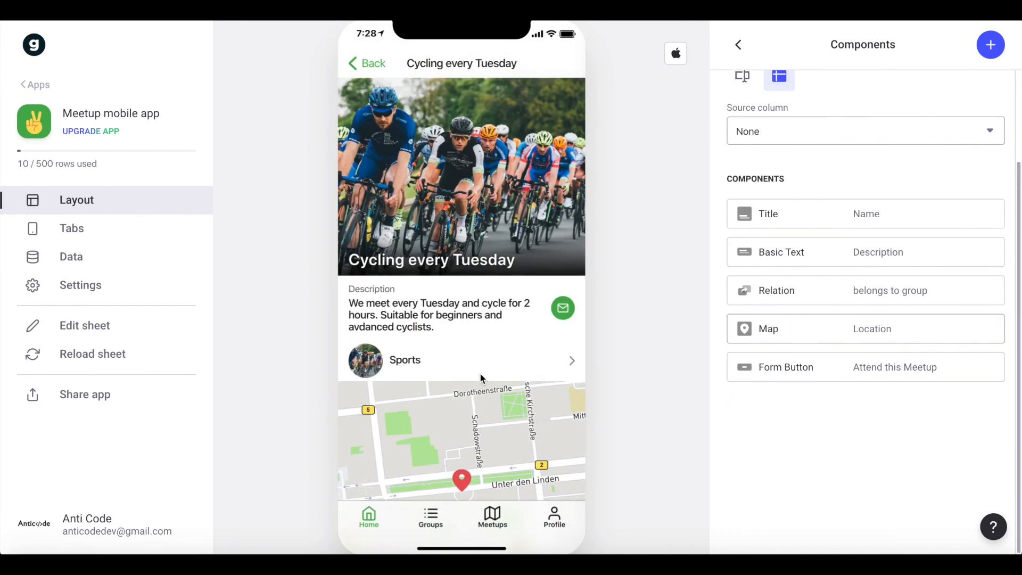
{"action": "left_click", "coordinate": [443, 524]}
{"action": "left_click", "coordinate": [495, 525]}
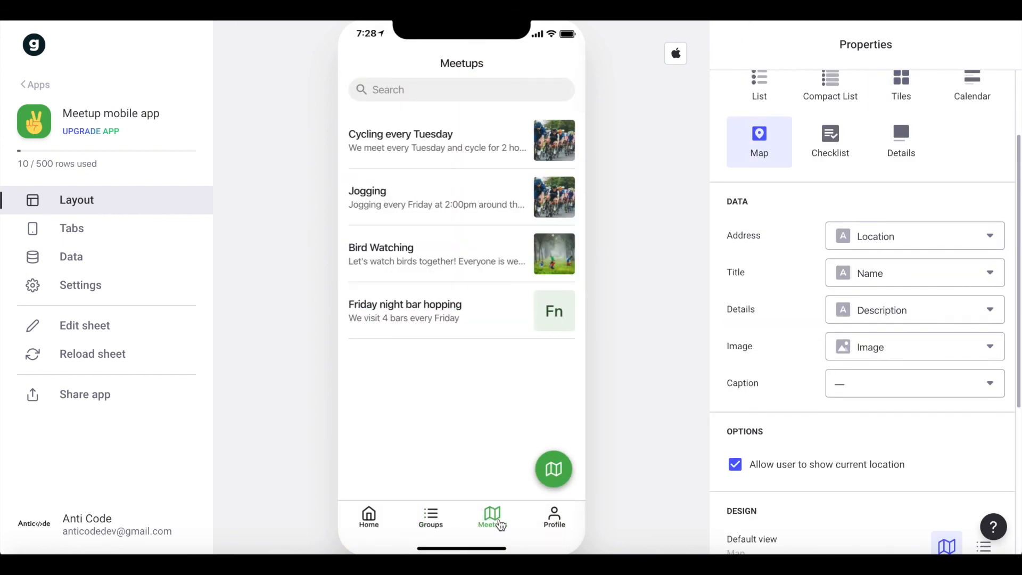
Open the "Friday night bar hopping" meetup and add an Inline List component to its detail screen.
{"action": "left_click", "coordinate": [433, 313]}
{"action": "scroll", "coordinate": [479, 373], "scroll_direction": "down", "scroll_amount": 3}
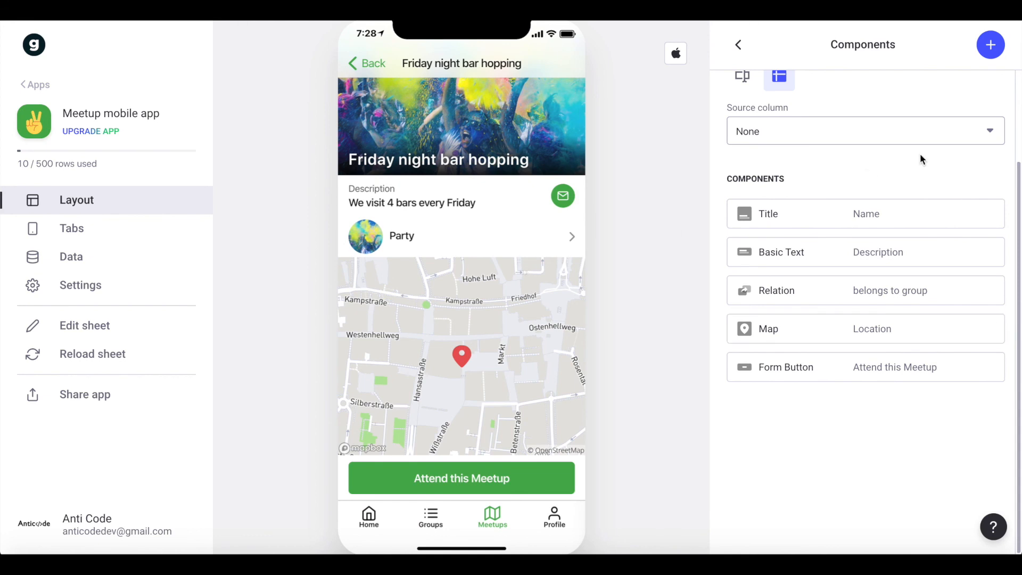
{"action": "scroll", "coordinate": [922, 159], "scroll_direction": "up", "scroll_amount": 2}
{"action": "left_click", "coordinate": [989, 45]}
{"action": "type", "text": "inl"}
{"action": "left_click", "coordinate": [783, 236]}
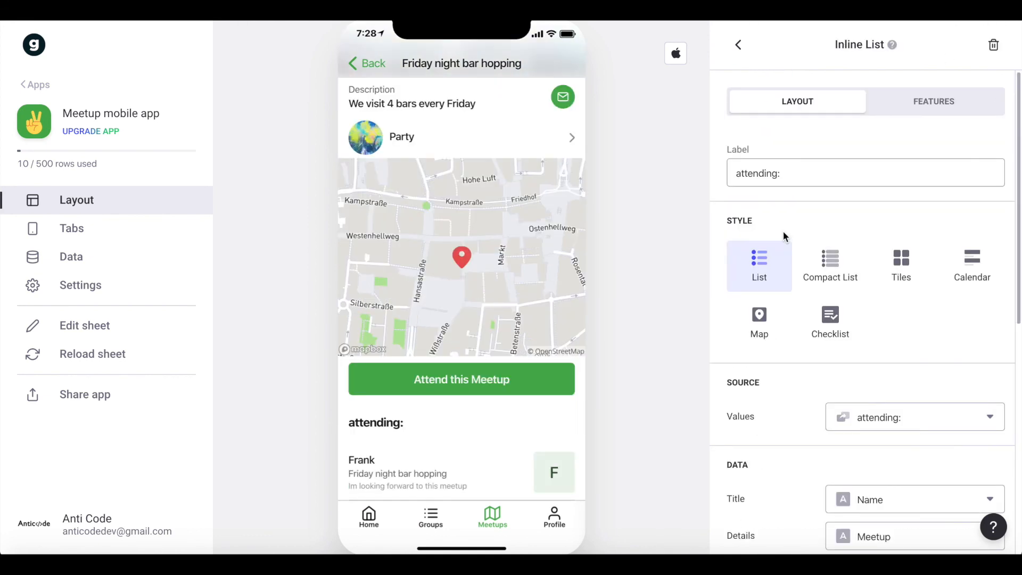
Set the attending list's Details to the Text column and clear its Caption and Image.
{"action": "scroll", "coordinate": [877, 418], "scroll_direction": "down", "scroll_amount": 2}
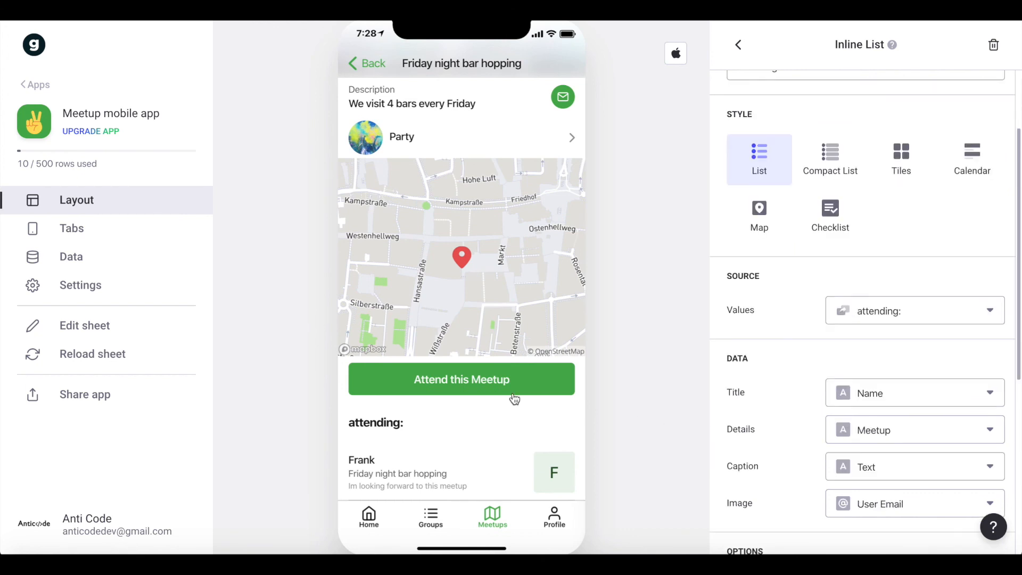
{"action": "scroll", "coordinate": [847, 335], "scroll_direction": "down", "scroll_amount": 2}
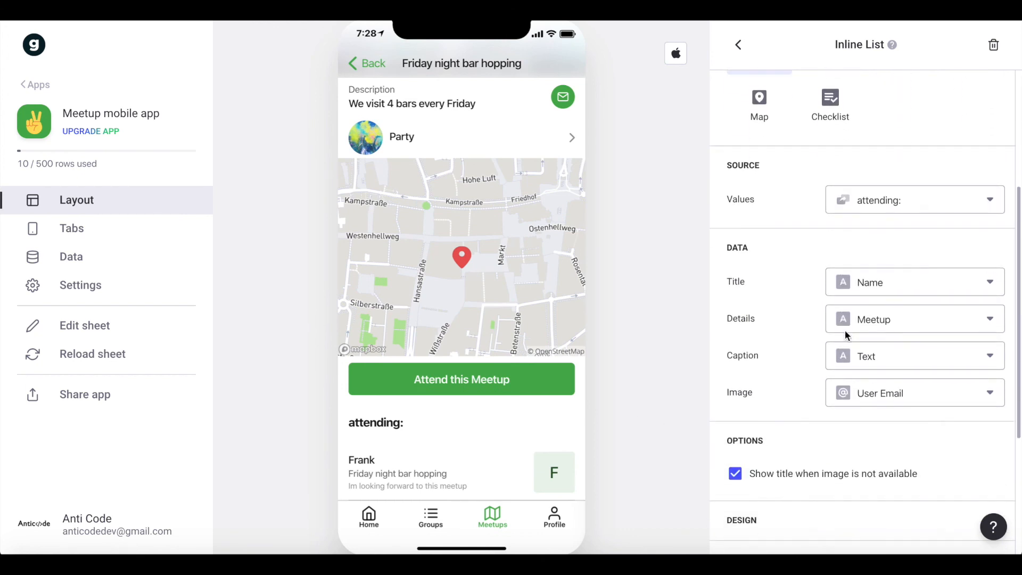
{"action": "left_click", "coordinate": [851, 287]}
{"action": "left_click", "coordinate": [877, 320]}
{"action": "left_click", "coordinate": [877, 318]}
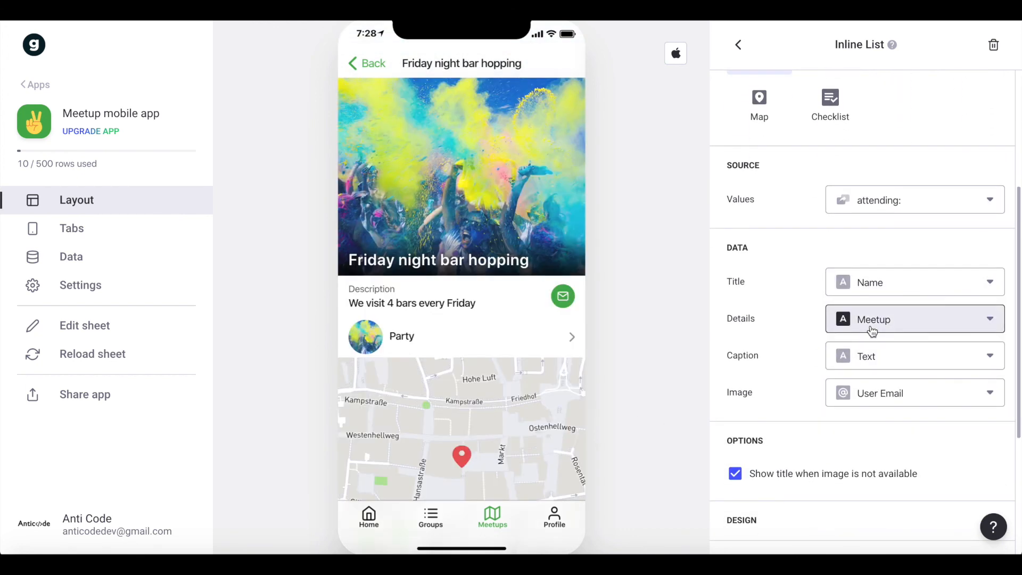
{"action": "left_click", "coordinate": [846, 359]}
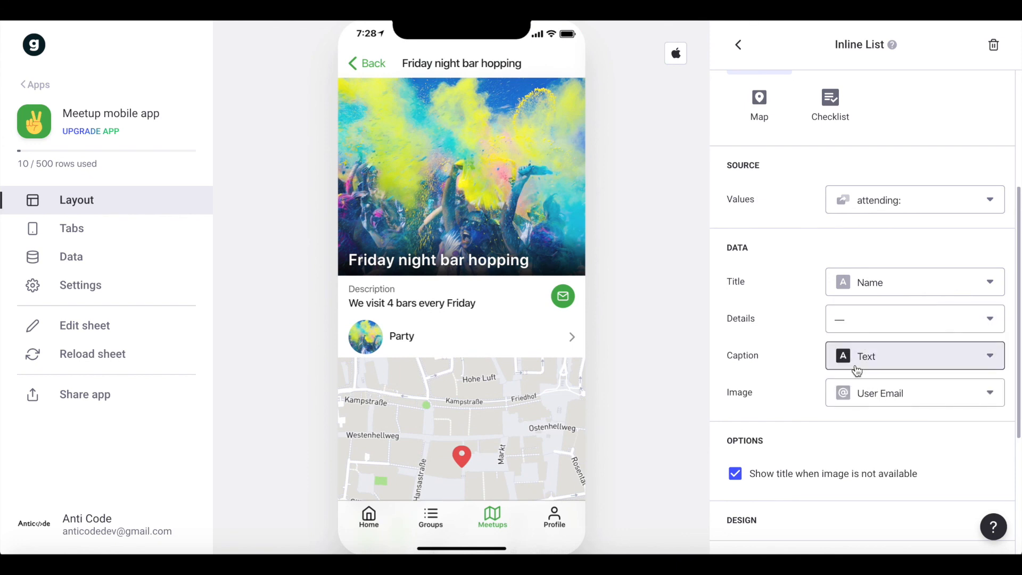
{"action": "left_click", "coordinate": [847, 363]}
{"action": "left_click", "coordinate": [845, 399]}
{"action": "left_click", "coordinate": [846, 413]}
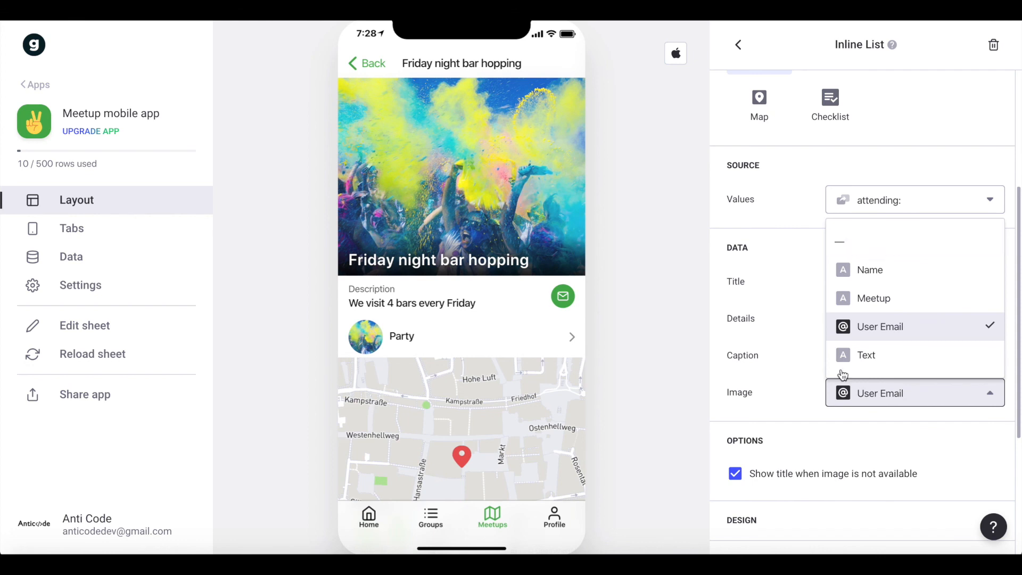
{"action": "left_click", "coordinate": [879, 242]}
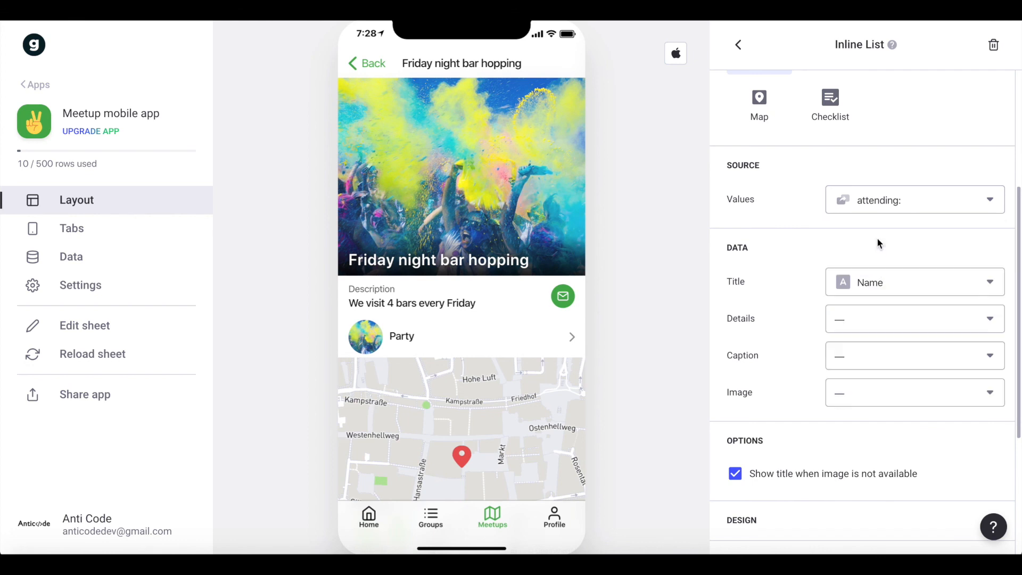
{"action": "left_click", "coordinate": [847, 326]}
{"action": "left_click", "coordinate": [848, 482]}
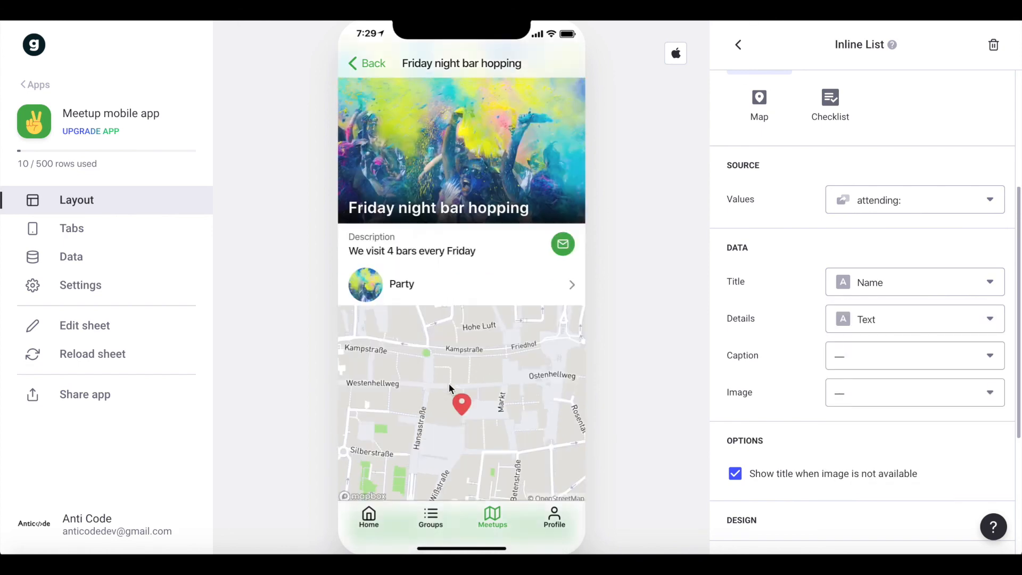
Set the attending list's action to None and disable showing the title when an image is not available.
{"action": "scroll", "coordinate": [463, 426], "scroll_direction": "down", "scroll_amount": 3}
{"action": "left_click", "coordinate": [394, 471]}
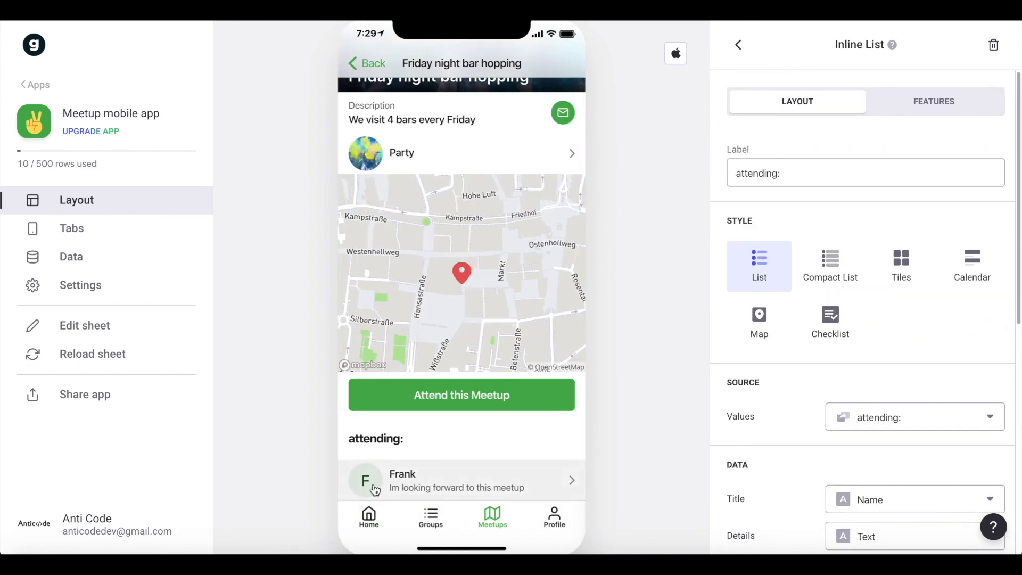
{"action": "scroll", "coordinate": [869, 372], "scroll_direction": "down", "scroll_amount": 8}
{"action": "left_click", "coordinate": [825, 384]}
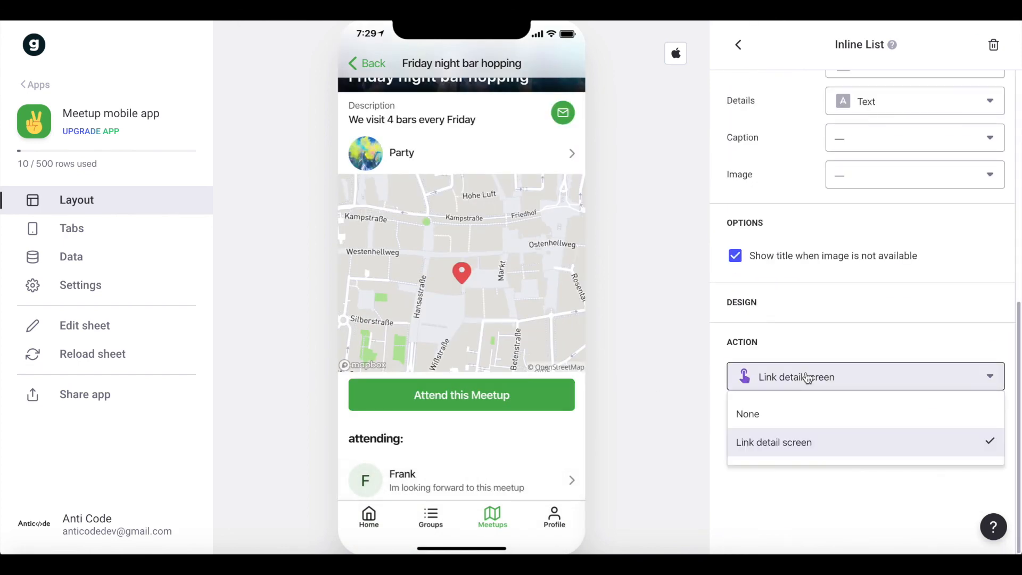
{"action": "left_click", "coordinate": [772, 413]}
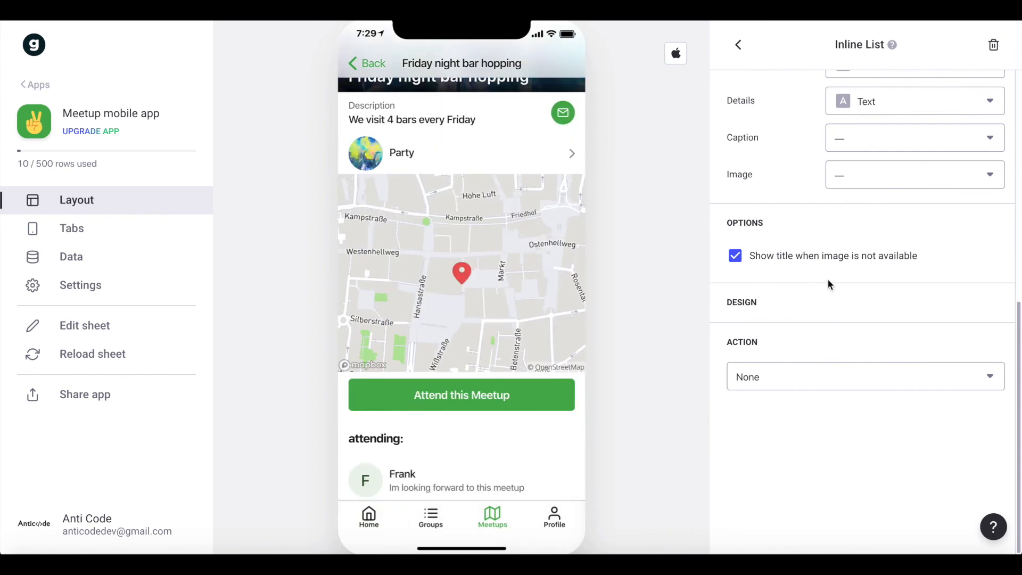
{"action": "left_click", "coordinate": [789, 279]}
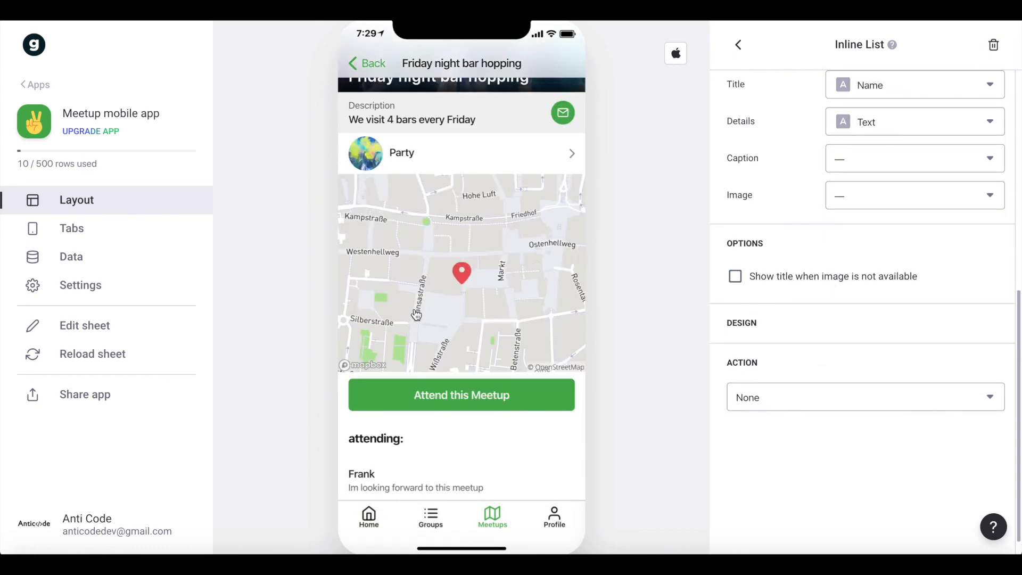
Change the inline list's label to "Users attending this meetup:" and check it in the app preview.
{"action": "scroll", "coordinate": [780, 292], "scroll_direction": "up", "scroll_amount": 8}
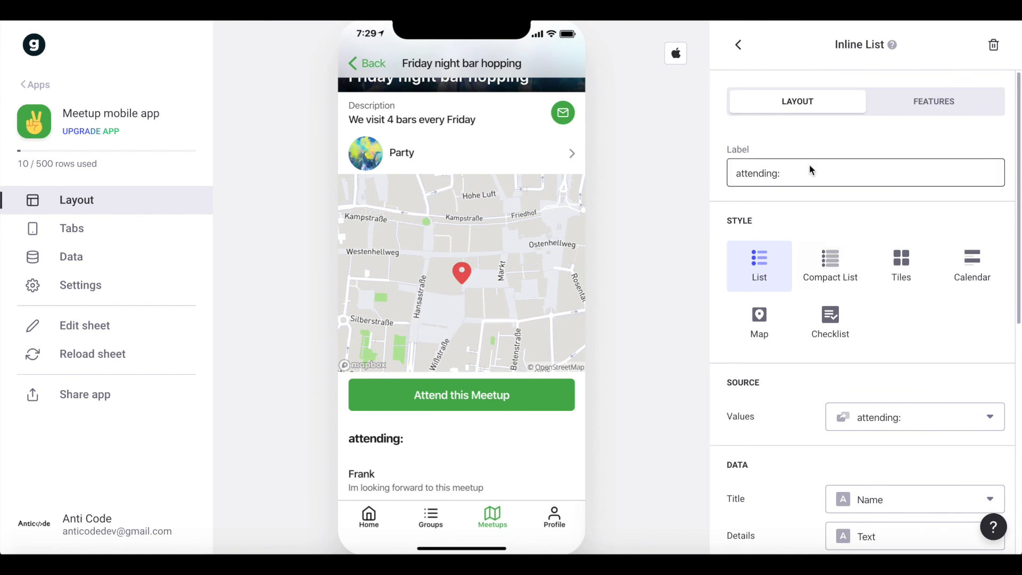
{"action": "triple_click", "coordinate": [800, 173]}
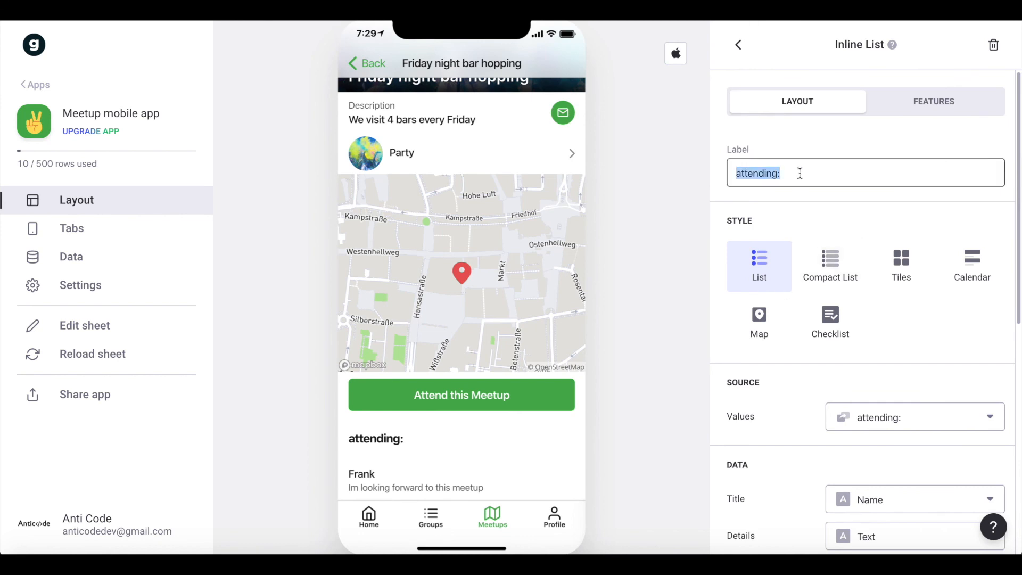
{"action": "type", "text": "Users att"}
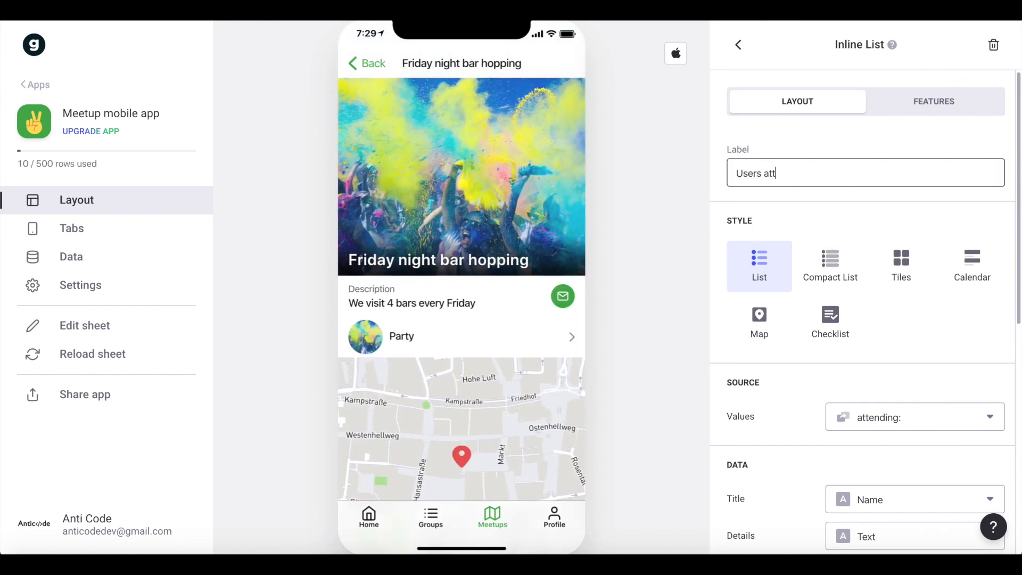
{"action": "type", "text": "ending this meetup:"}
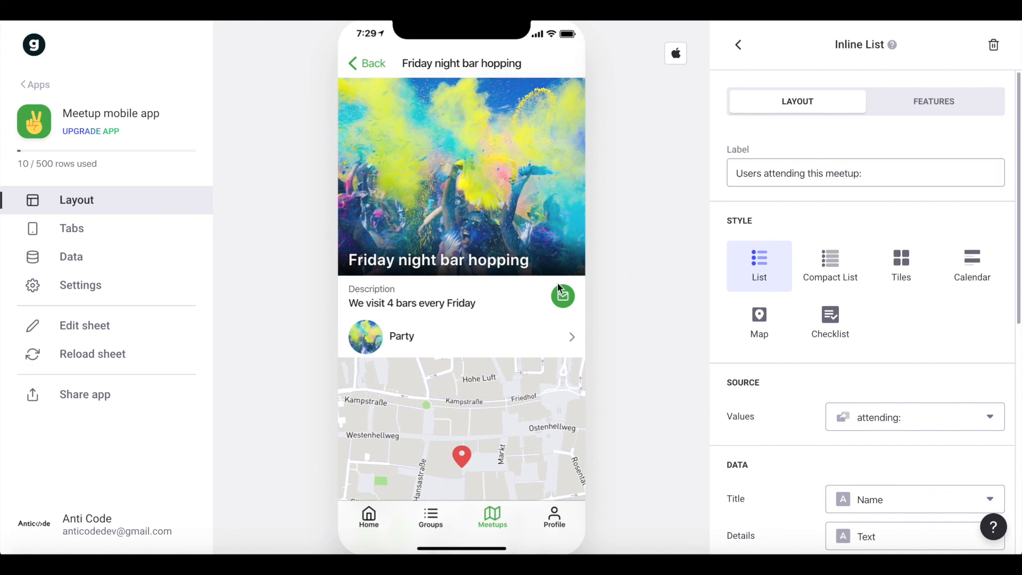
{"action": "scroll", "coordinate": [513, 269], "scroll_direction": "down", "scroll_amount": 3}
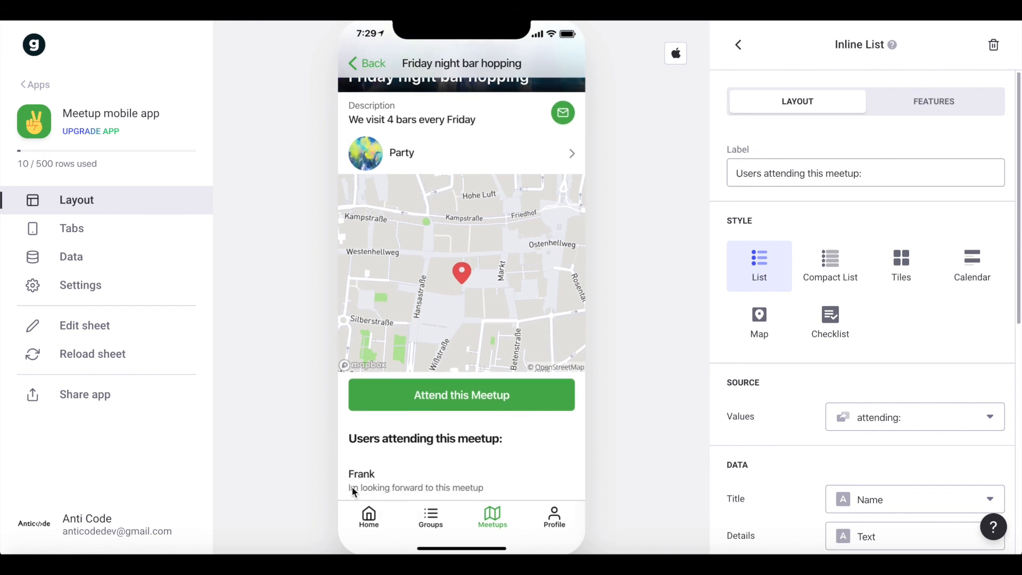
{"action": "scroll", "coordinate": [434, 484], "scroll_direction": "up", "scroll_amount": 4}
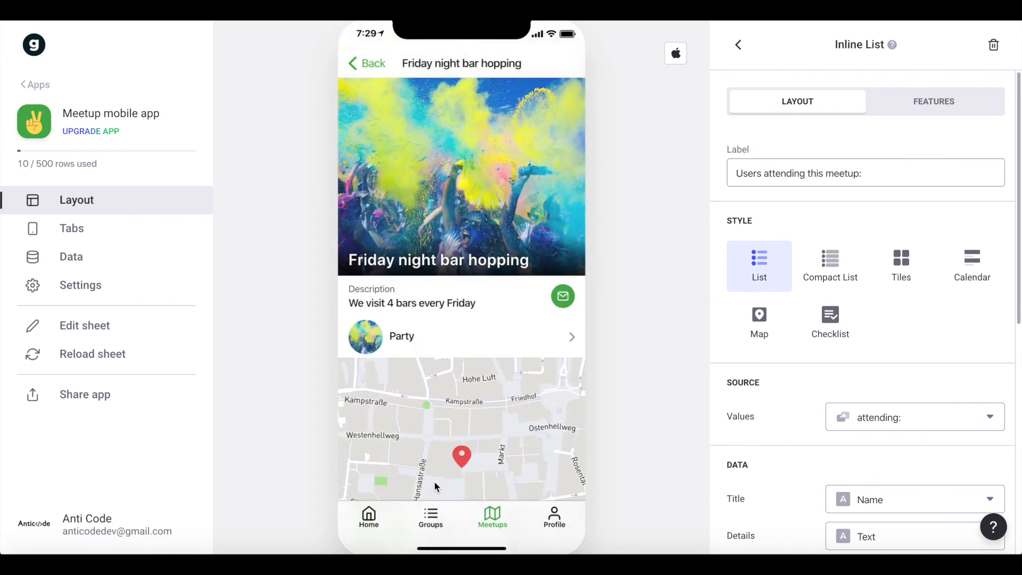
Set the action of the meetup's Description text component to None.
{"action": "left_click", "coordinate": [740, 48]}
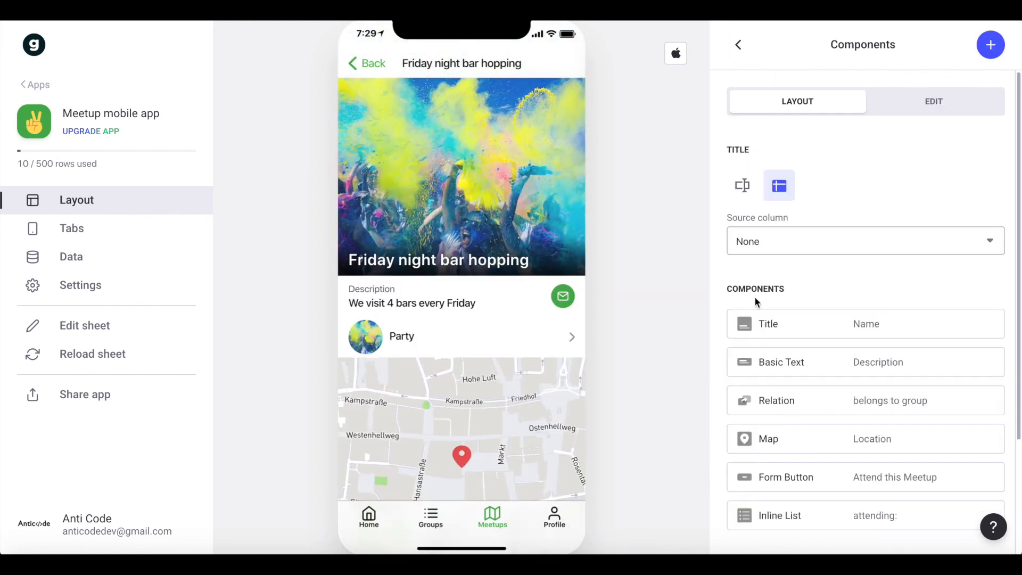
{"action": "scroll", "coordinate": [852, 320], "scroll_direction": "down", "scroll_amount": 1}
{"action": "left_click", "coordinate": [869, 334]}
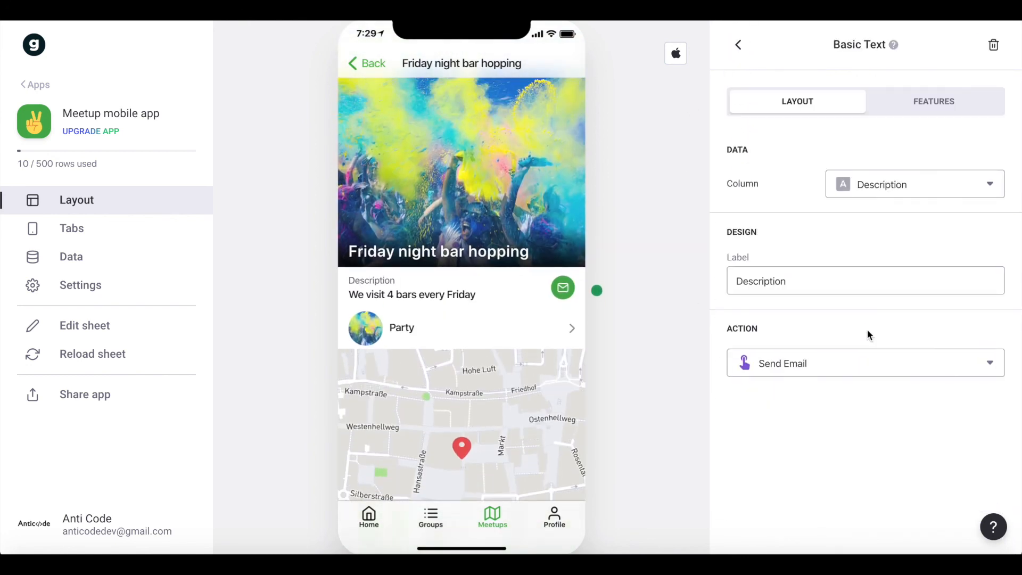
{"action": "left_click", "coordinate": [779, 364]}
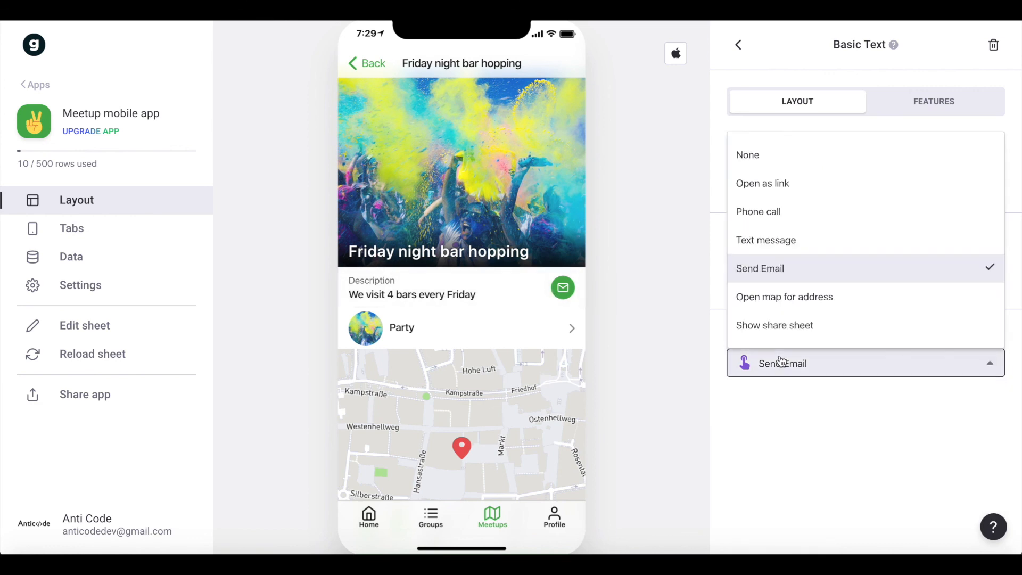
{"action": "left_click", "coordinate": [778, 157]}
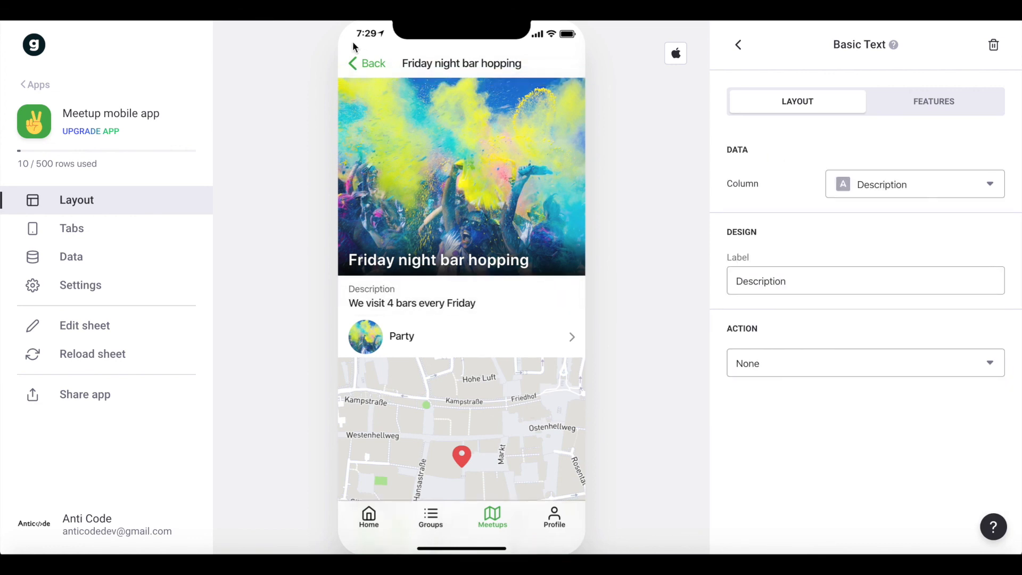
Return to the Meetups list and set the app's accent color to red in the design settings.
{"action": "left_click", "coordinate": [368, 66]}
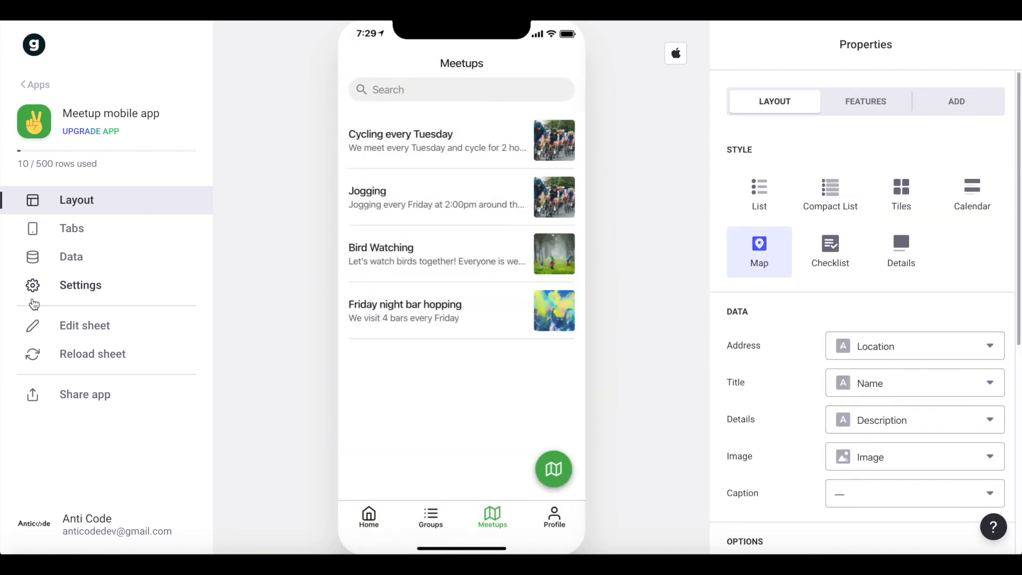
{"action": "left_click", "coordinate": [66, 296]}
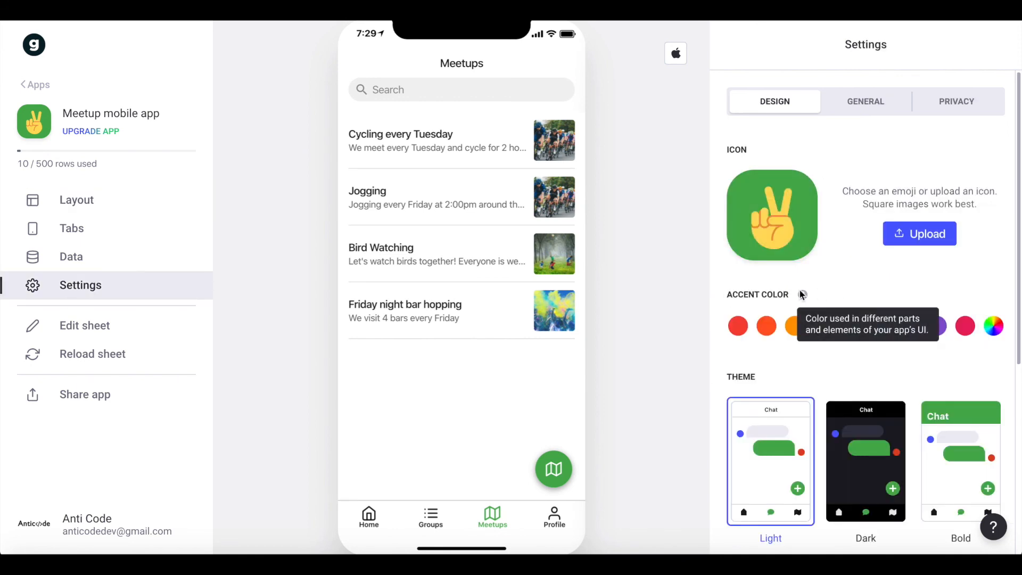
{"action": "left_click", "coordinate": [739, 327]}
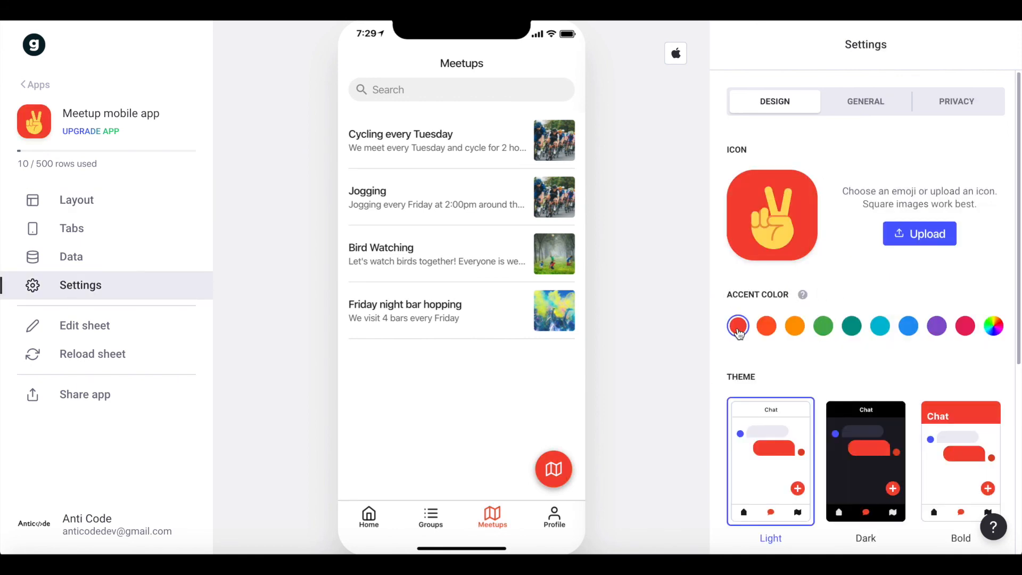
Change the app icon to the world map emoji, found by searching the emoji picker for "map".
{"action": "left_click", "coordinate": [784, 241]}
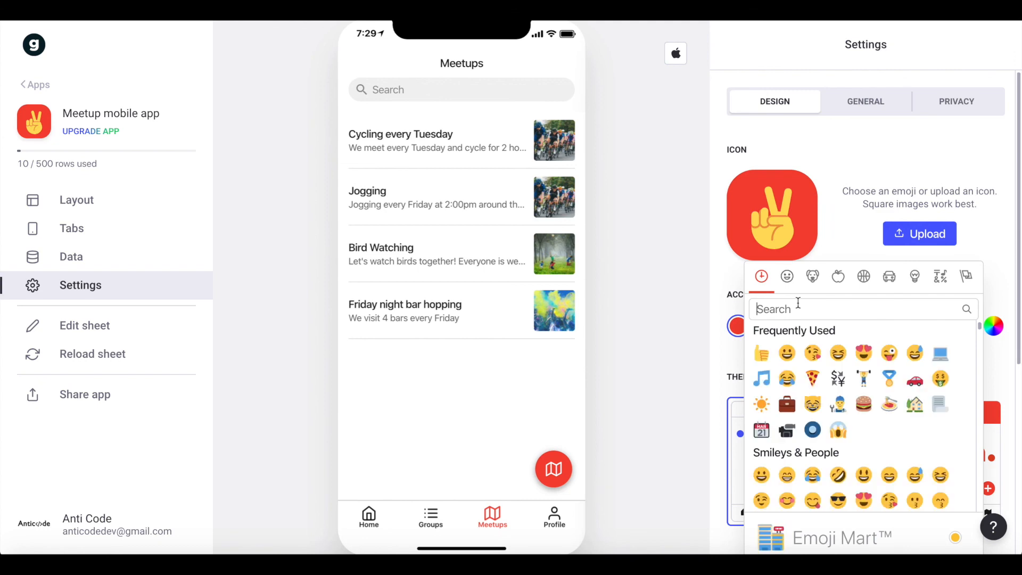
{"action": "type", "text": "meet"}
{"action": "key", "text": "super+a"}
{"action": "type", "text": "map"}
{"action": "left_click", "coordinate": [787, 350]}
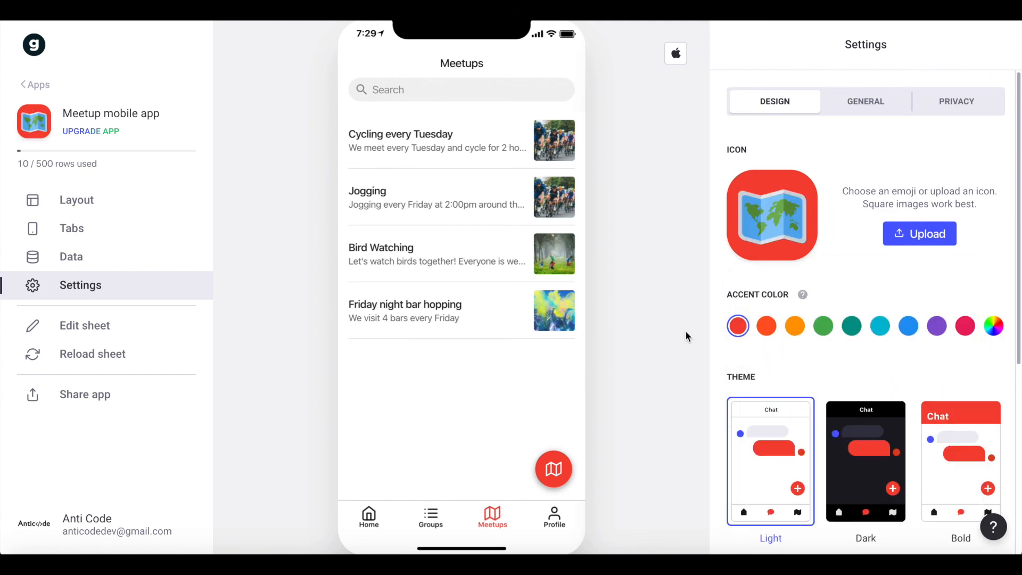
{"action": "scroll", "coordinate": [844, 358], "scroll_direction": "down", "scroll_amount": 2}
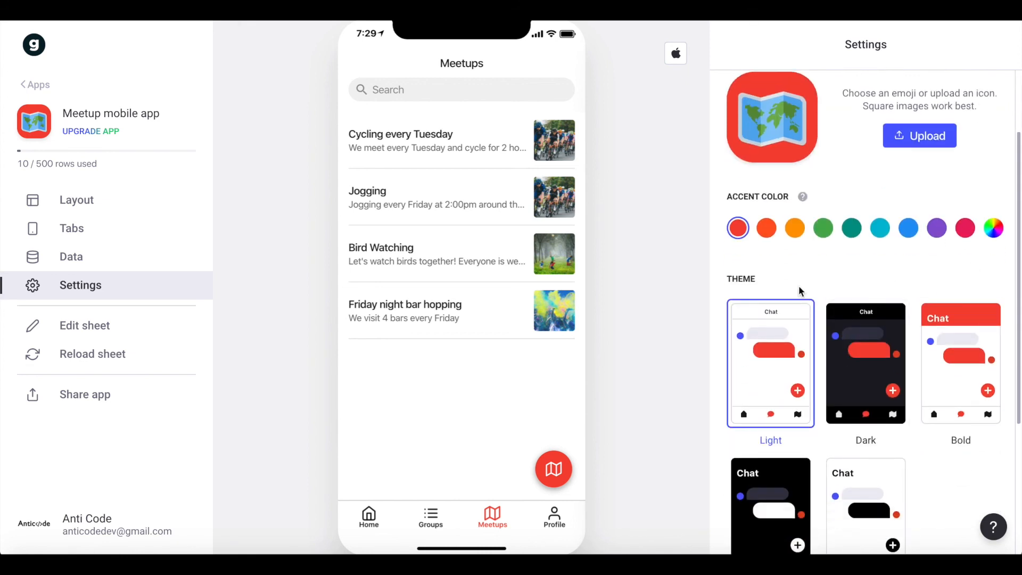
Review the Home screen in the app preview, browsing its Latest Meetups and Groups lists.
{"action": "left_click", "coordinate": [369, 516]}
{"action": "left_click", "coordinate": [369, 517]}
{"action": "scroll", "coordinate": [466, 219], "scroll_direction": "up", "scroll_amount": 2}
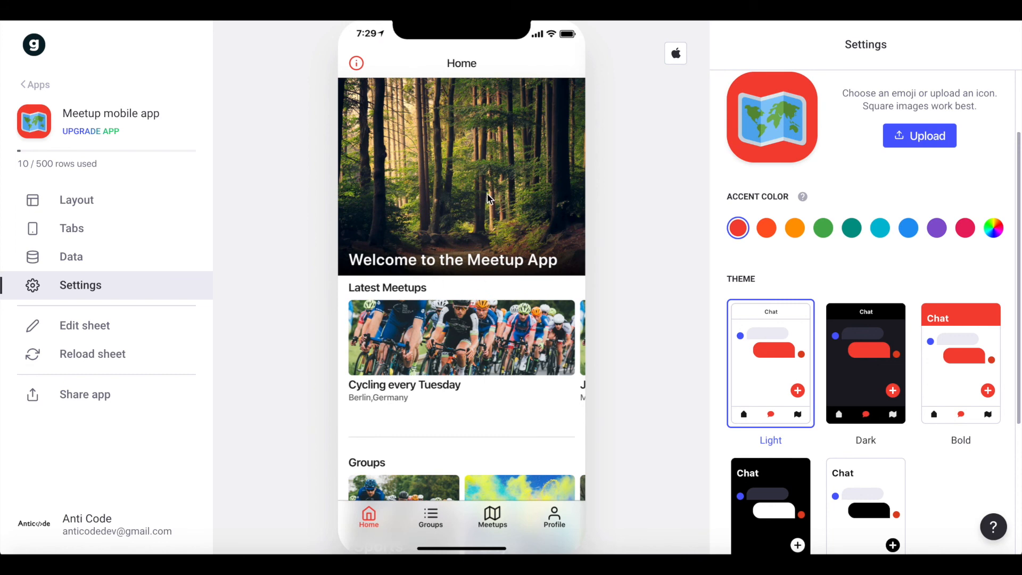
{"action": "scroll", "coordinate": [475, 168], "scroll_direction": "down", "scroll_amount": 1}
{"action": "scroll", "coordinate": [386, 302], "scroll_direction": "right", "scroll_amount": 5}
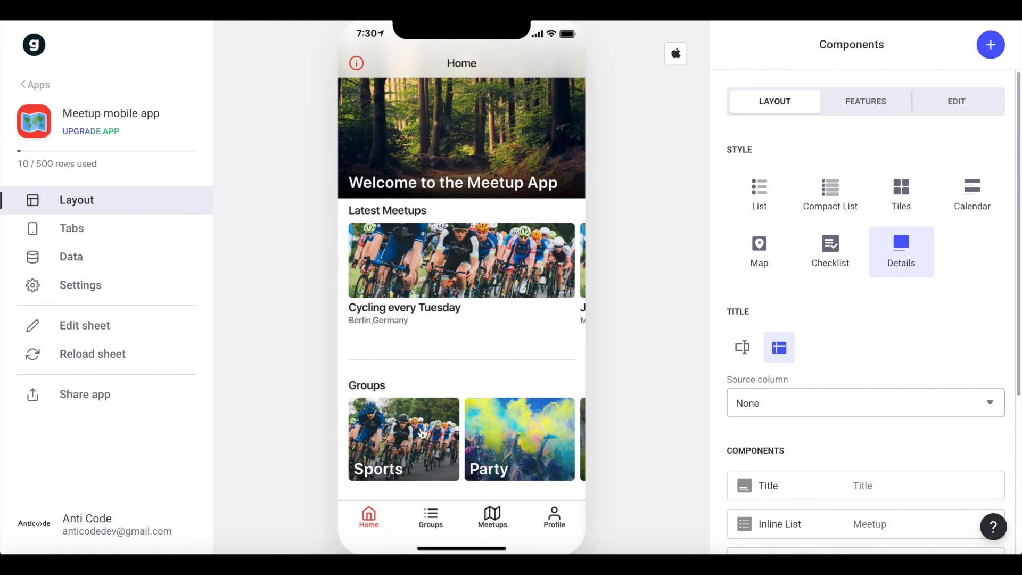
{"action": "scroll", "coordinate": [408, 437], "scroll_direction": "right", "scroll_amount": 3}
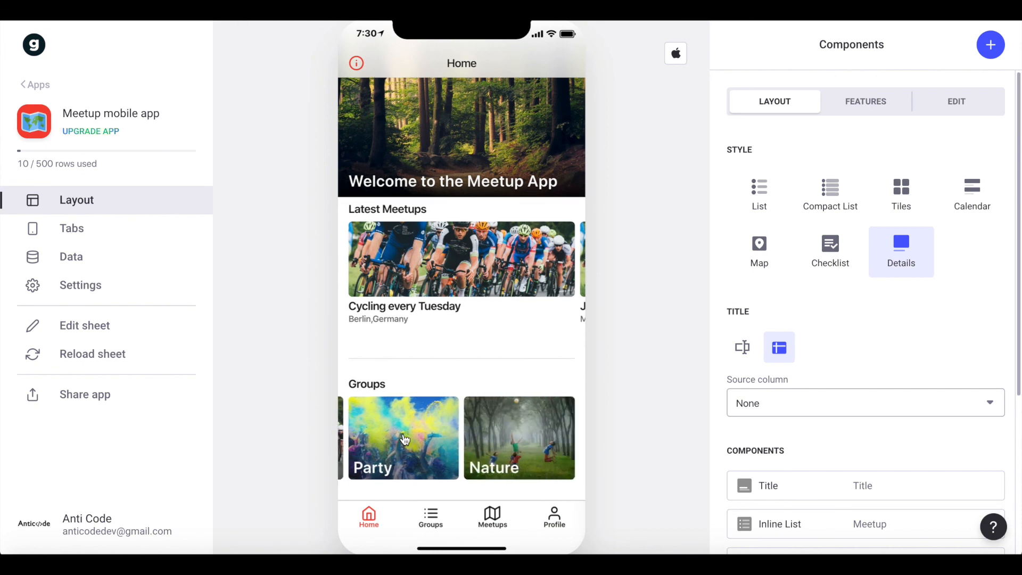
{"action": "scroll", "coordinate": [404, 439], "scroll_direction": "left", "scroll_amount": 3}
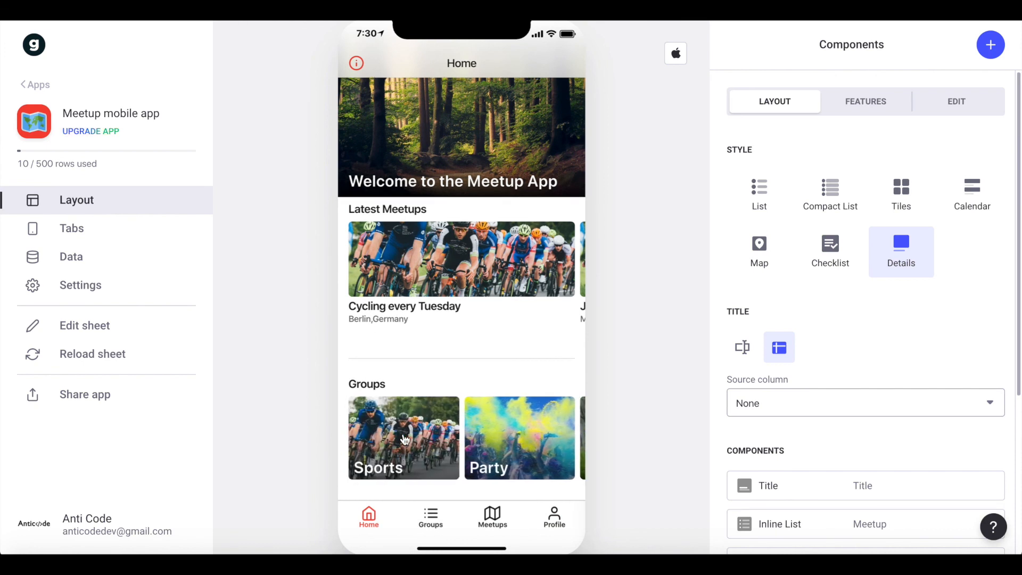
Test the Groups screen in the preview by searching for "Pa" and opening the Party group.
{"action": "left_click", "coordinate": [431, 516]}
{"action": "scroll", "coordinate": [462, 262], "scroll_direction": "down", "scroll_amount": 3}
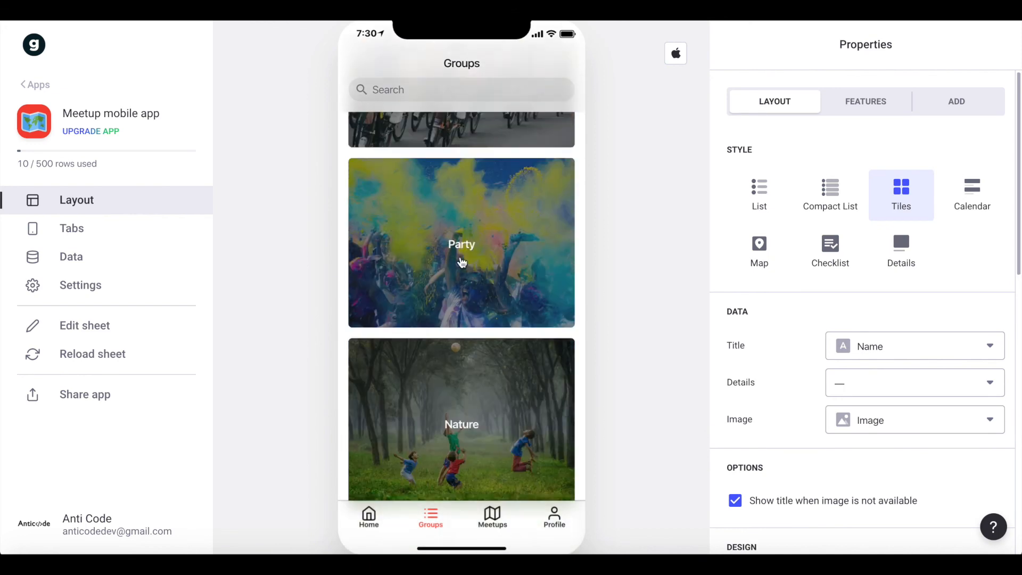
{"action": "scroll", "coordinate": [462, 262], "scroll_direction": "down", "scroll_amount": 1}
{"action": "type", "text": "Patz"}
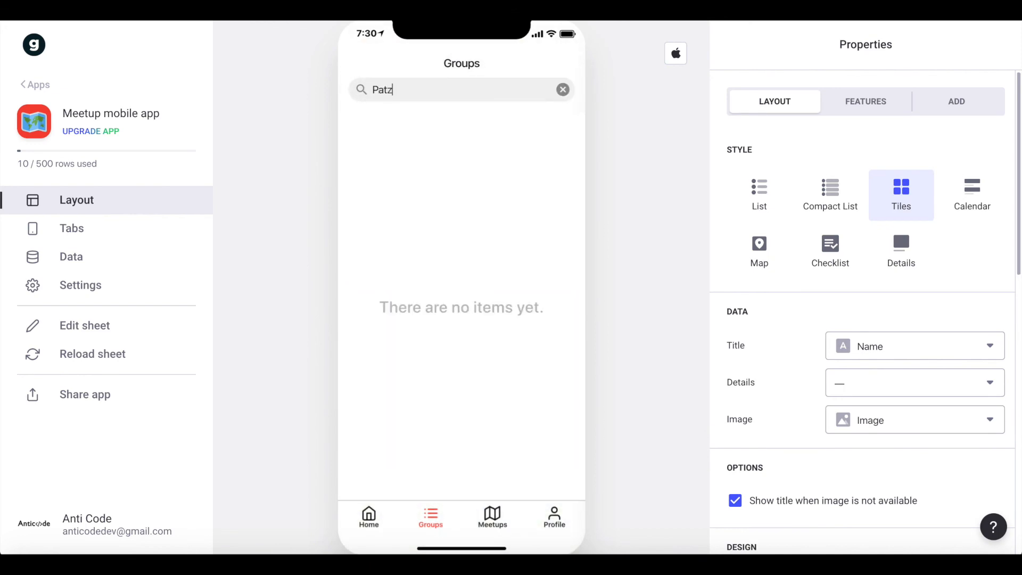
{"action": "key", "text": "BackSpace"}
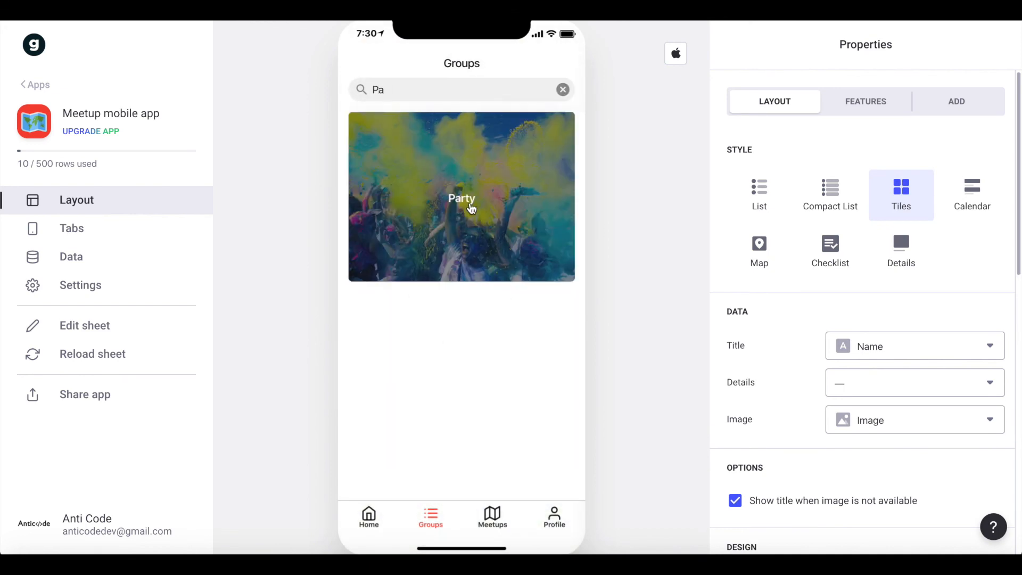
{"action": "left_click", "coordinate": [511, 266]}
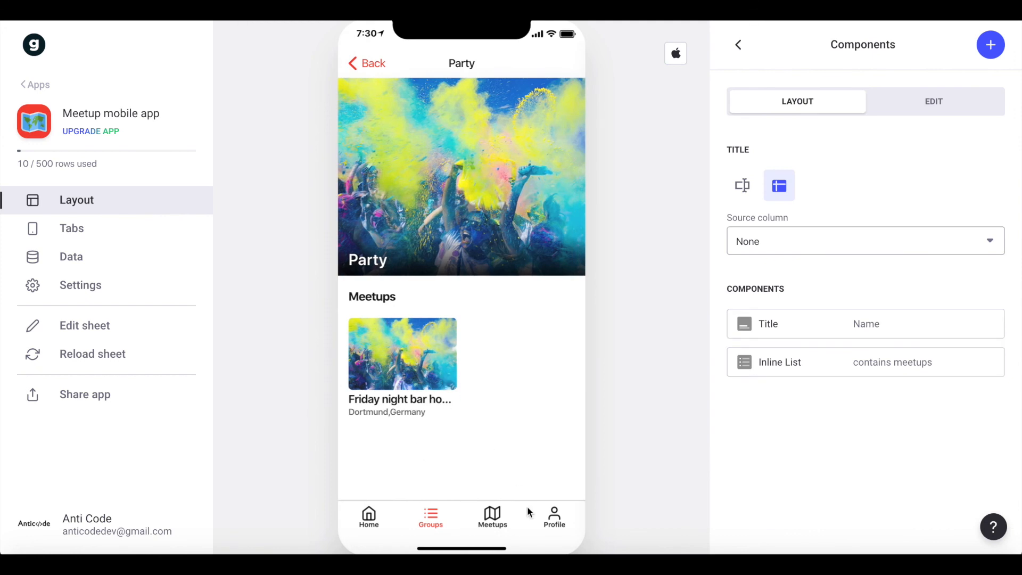
Switch the Meetups screen from map to list view in the preview and open the Friday night bar hopping meetup.
{"action": "left_click", "coordinate": [491, 517]}
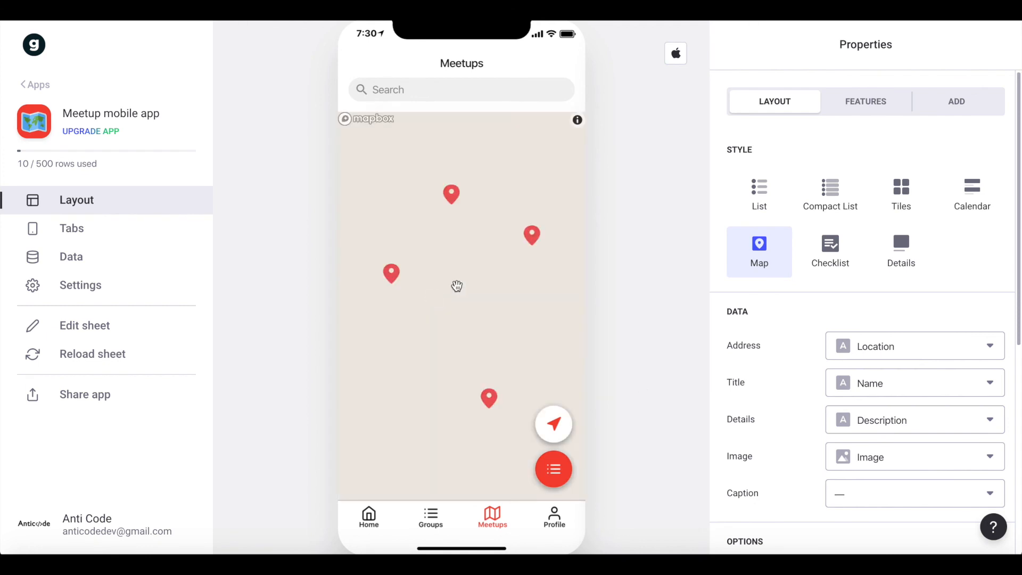
{"action": "left_click", "coordinate": [555, 475]}
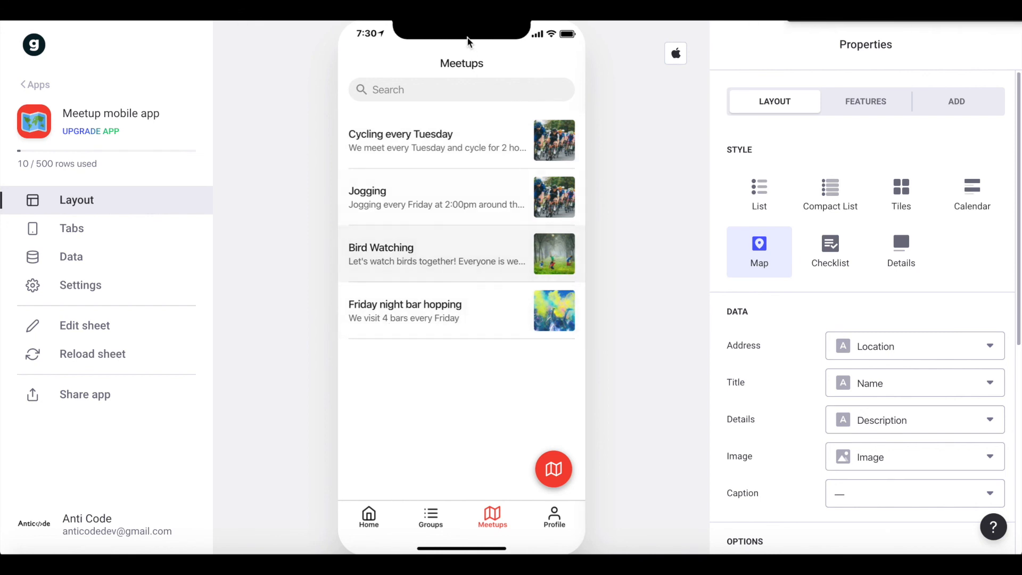
{"action": "left_click", "coordinate": [409, 323]}
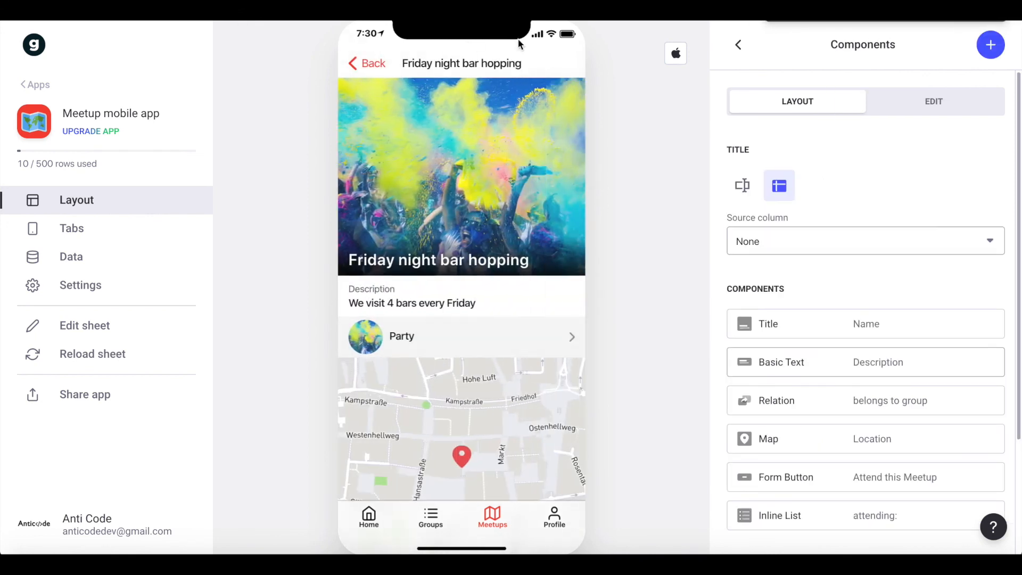
Review the meetup's detail screen down to the attendee list, opening and leaving the Attend this Meetup form.
{"action": "scroll", "coordinate": [463, 288], "scroll_direction": "down", "scroll_amount": 2}
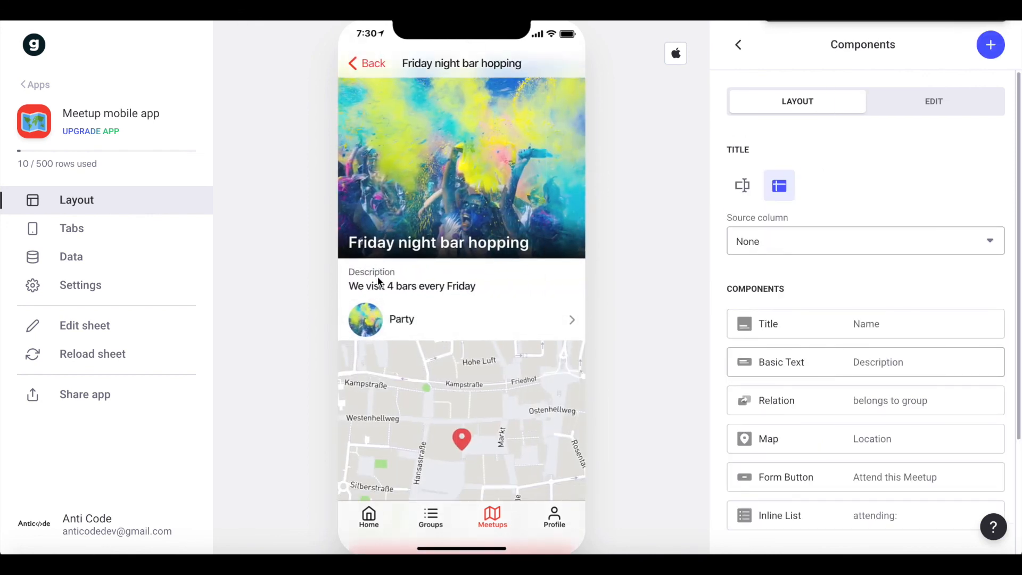
{"action": "scroll", "coordinate": [458, 320], "scroll_direction": "down", "scroll_amount": 3}
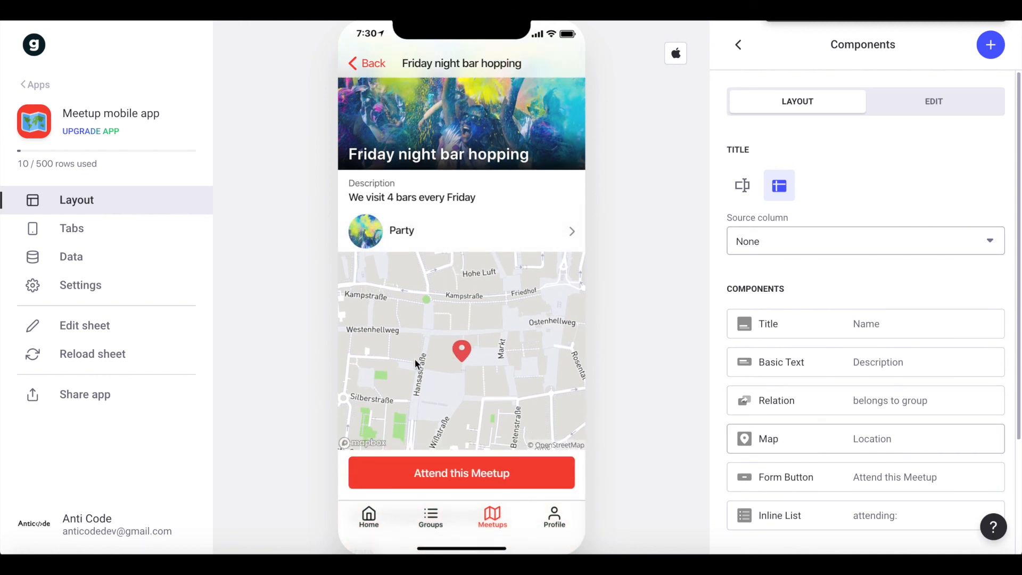
{"action": "scroll", "coordinate": [422, 400], "scroll_direction": "down", "scroll_amount": 2}
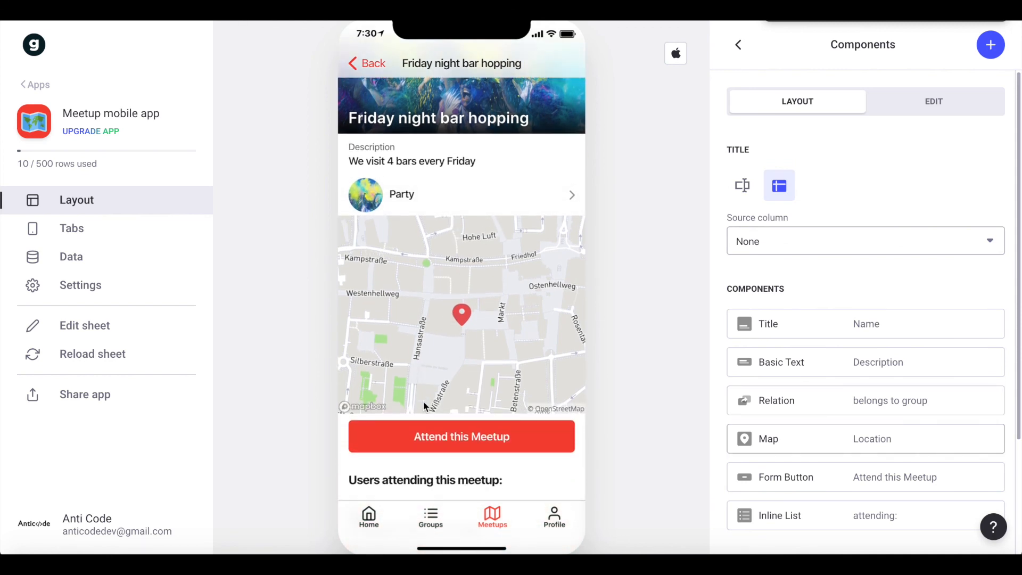
{"action": "left_click", "coordinate": [477, 447]}
{"action": "left_click", "coordinate": [366, 63]}
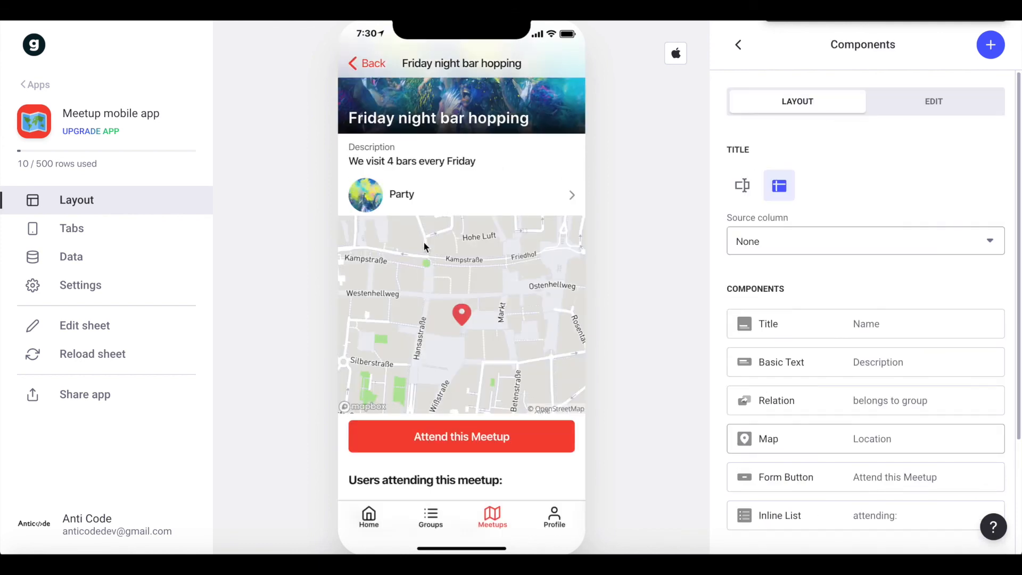
{"action": "scroll", "coordinate": [424, 245], "scroll_direction": "down", "scroll_amount": 2}
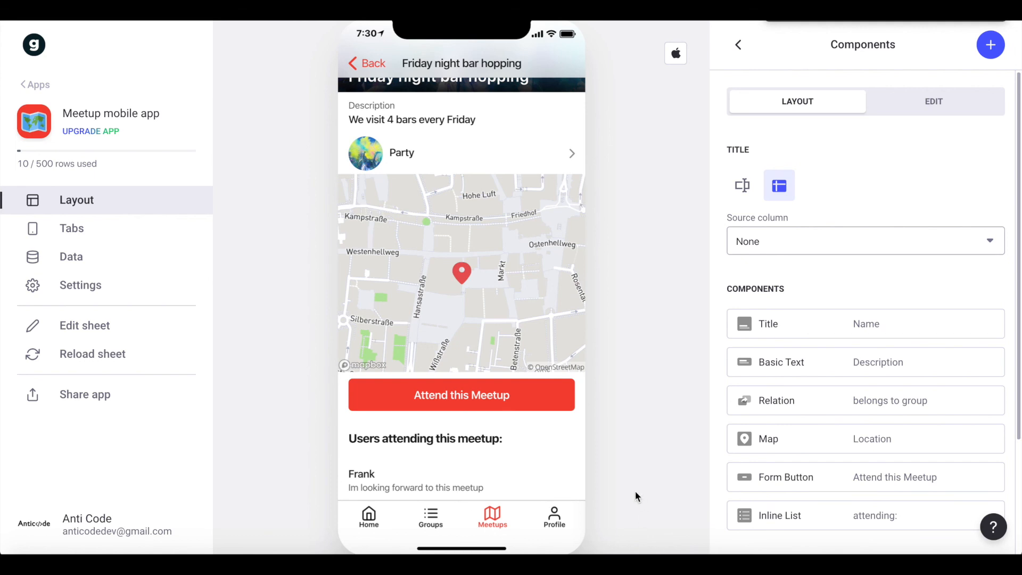
Review the Profile screen's attending, hosting and group sections in the preview, and return to the Home screen.
{"action": "left_click", "coordinate": [564, 527]}
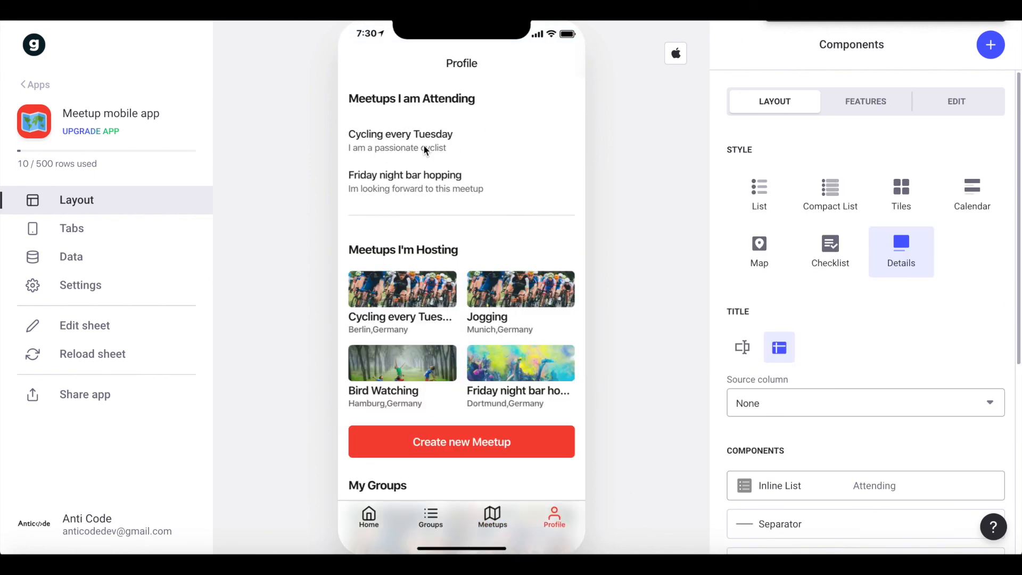
{"action": "scroll", "coordinate": [426, 150], "scroll_direction": "down", "scroll_amount": 3}
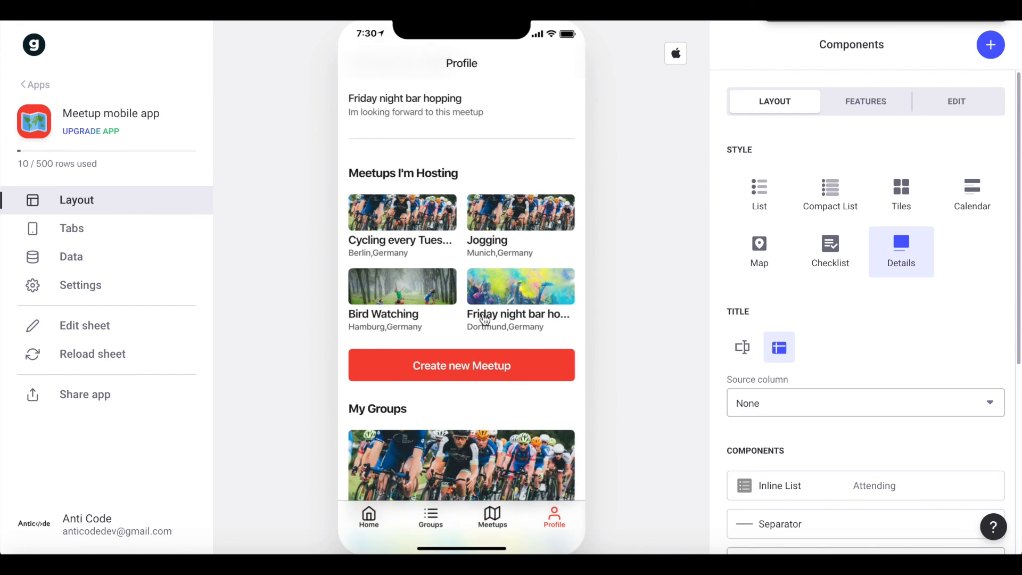
{"action": "scroll", "coordinate": [473, 330], "scroll_direction": "down", "scroll_amount": 3}
{"action": "scroll", "coordinate": [474, 333], "scroll_direction": "down", "scroll_amount": 4}
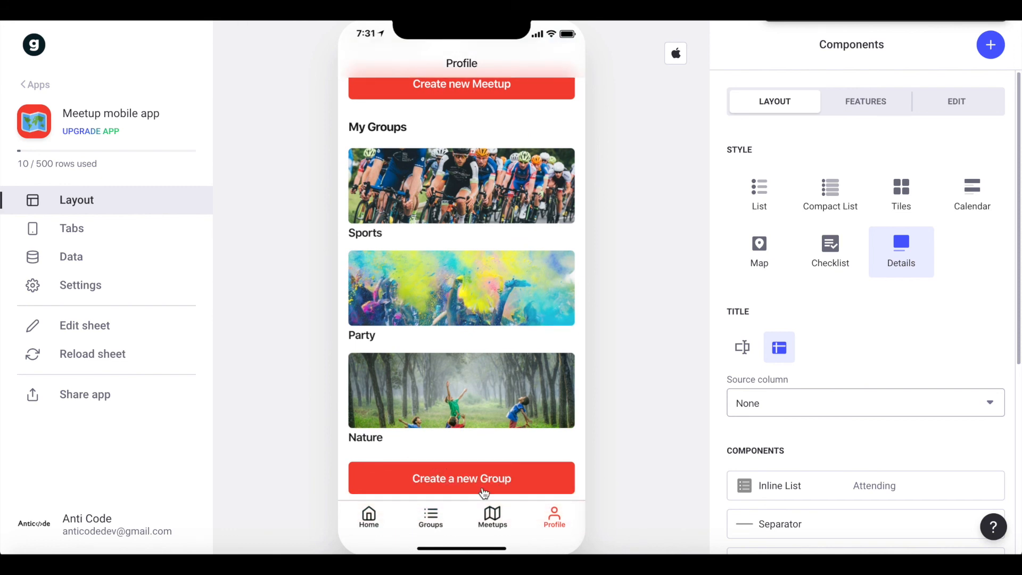
{"action": "left_click", "coordinate": [376, 529]}
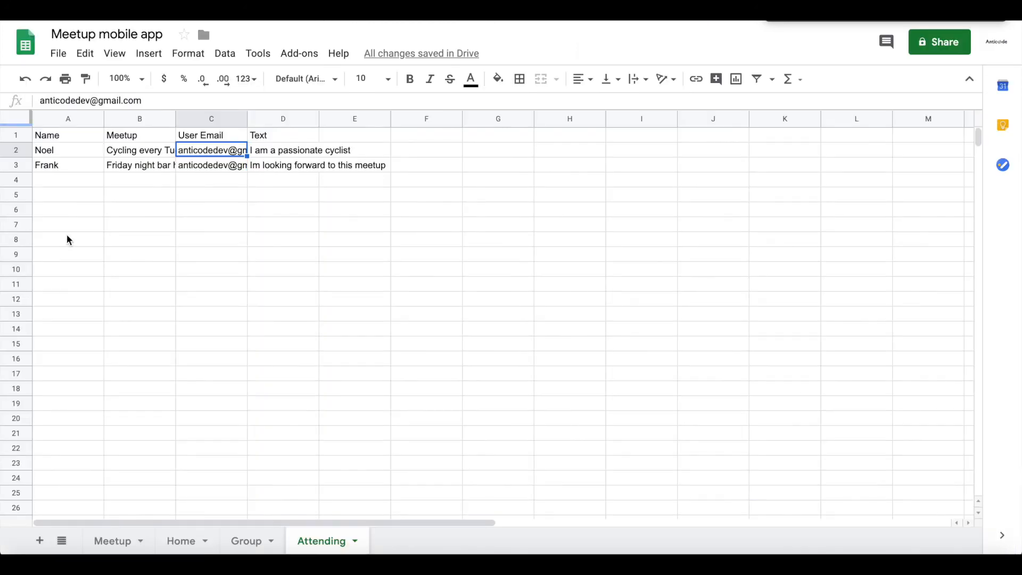
Switch to Google Sheets and examine the Meetup sheet's descriptions, image links and host entries.
{"action": "left_click", "coordinate": [163, 334]}
{"action": "left_click", "coordinate": [113, 541]}
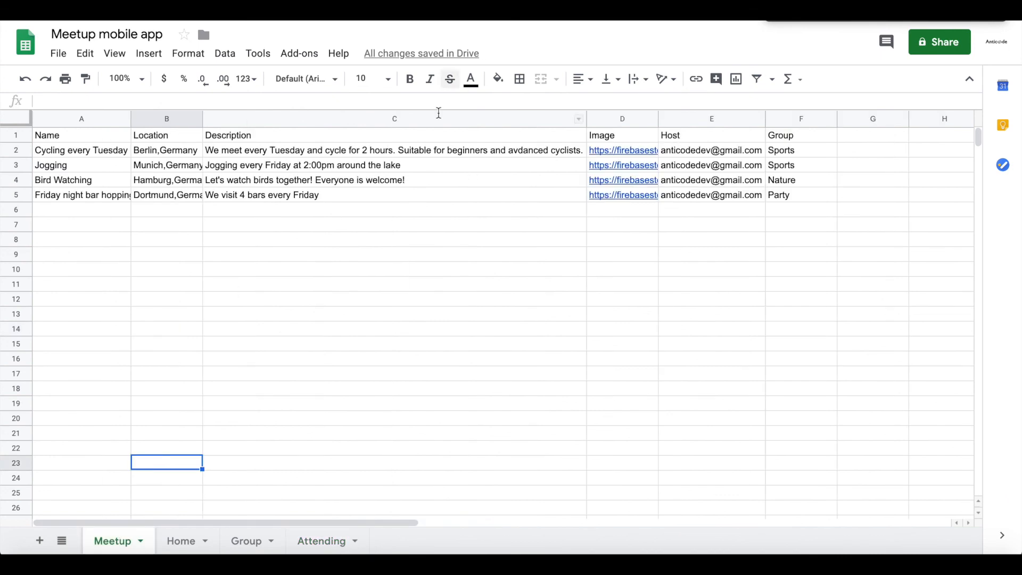
{"action": "left_click", "coordinate": [542, 180]}
{"action": "left_click", "coordinate": [608, 150]}
{"action": "left_click", "coordinate": [608, 164]}
{"action": "left_click", "coordinate": [605, 184]}
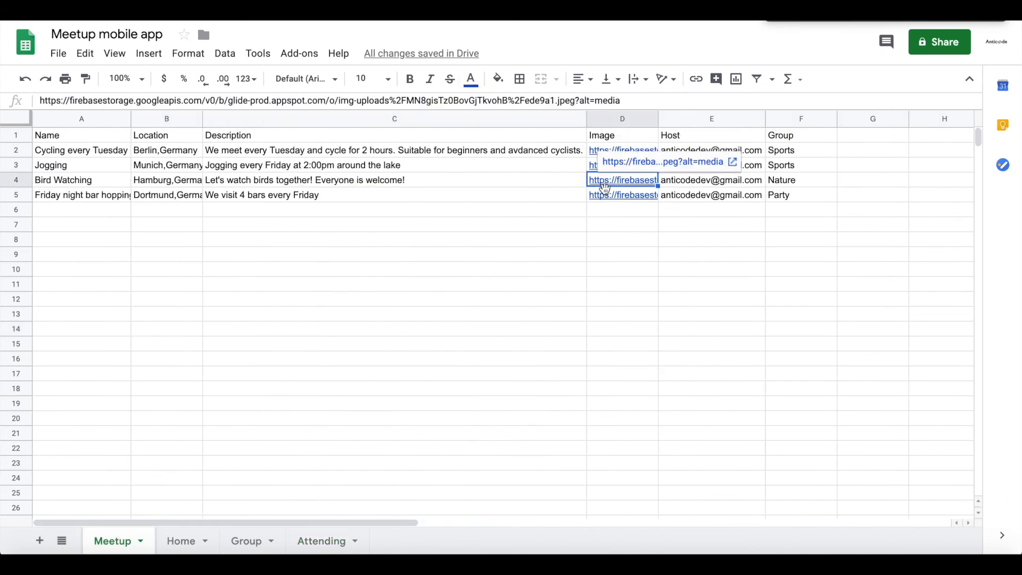
{"action": "left_click", "coordinate": [605, 208]}
{"action": "left_click", "coordinate": [717, 151]}
{"action": "left_click", "coordinate": [714, 164]}
{"action": "left_click", "coordinate": [706, 194]}
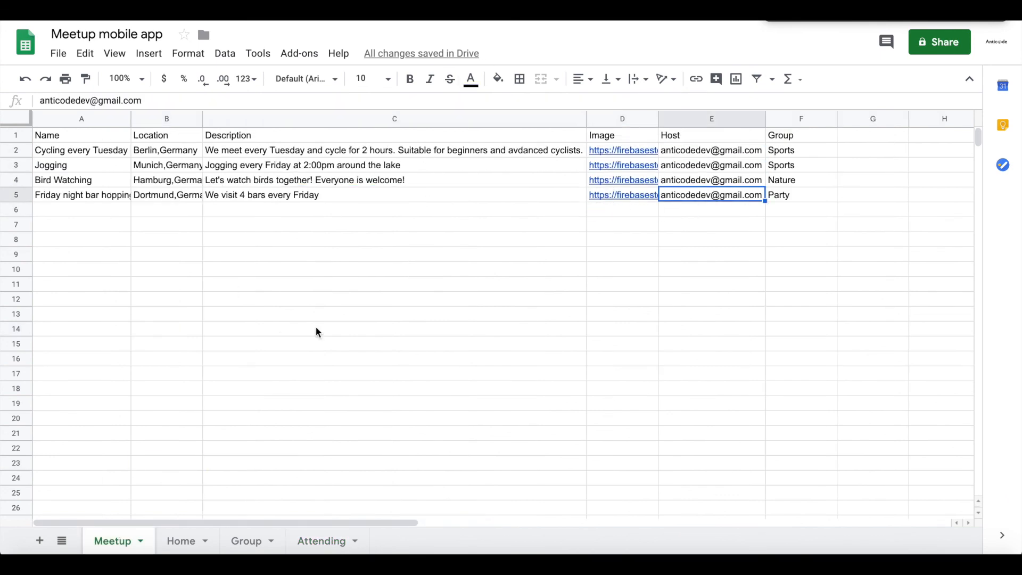
Look through the Home, Group and Attending sheets of the Meetup mobile app spreadsheet.
{"action": "left_click", "coordinate": [183, 541]}
{"action": "mouse_move", "coordinate": [97, 151]}
{"action": "left_mouse_down"}
{"action": "mouse_move", "coordinate": [748, 157]}
{"action": "mouse_move", "coordinate": [511, 153]}
{"action": "mouse_move", "coordinate": [543, 259]}
{"action": "left_mouse_up"}
{"action": "left_click", "coordinate": [545, 254]}
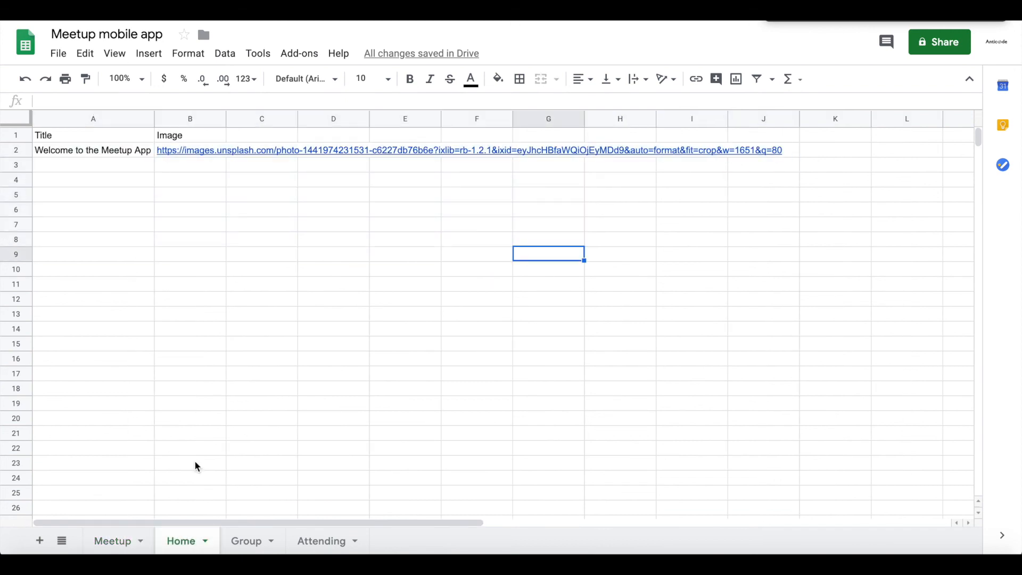
{"action": "left_click", "coordinate": [245, 541]}
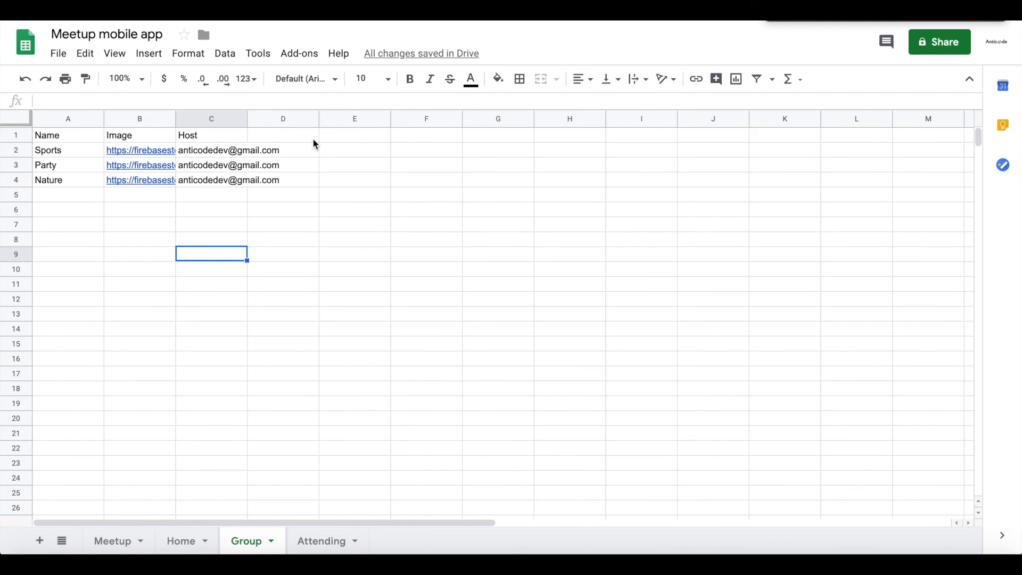
{"action": "left_click", "coordinate": [321, 539]}
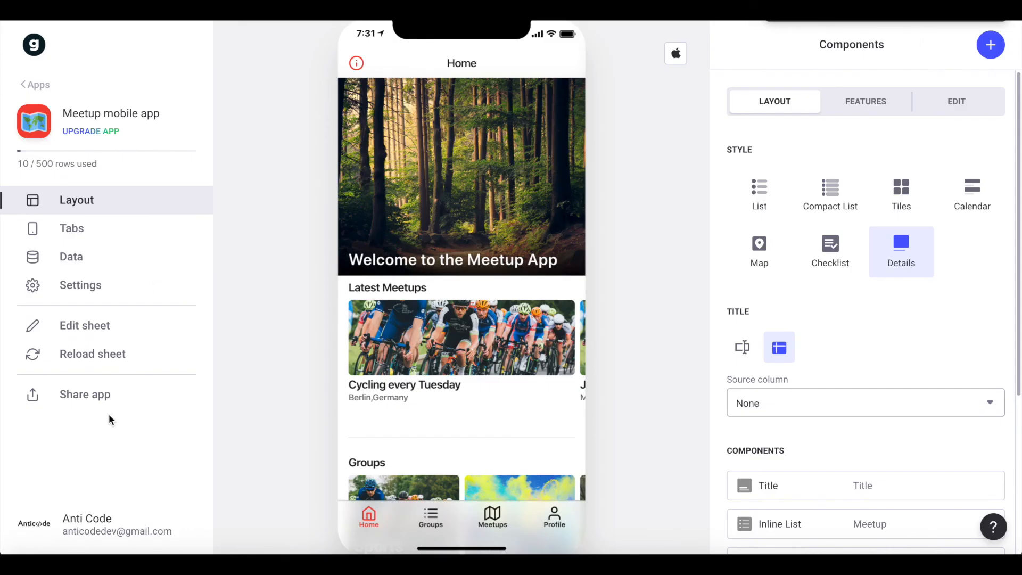
Switch back to Glide, open the shared app in the browser, and activate the sign-in page's email address field.
{"action": "left_click", "coordinate": [101, 396]}
{"action": "left_click", "coordinate": [865, 288]}
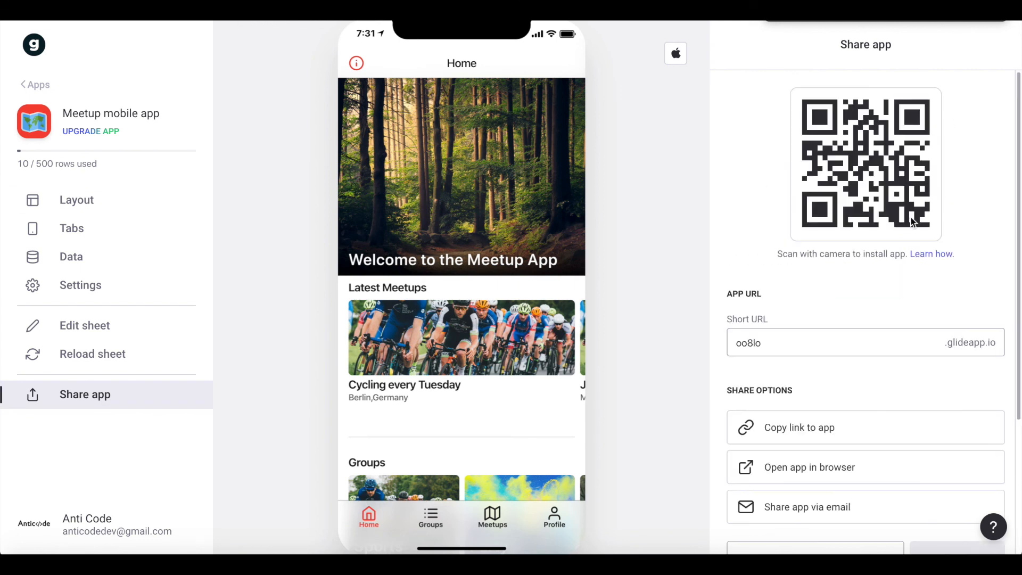
{"action": "left_click", "coordinate": [783, 476]}
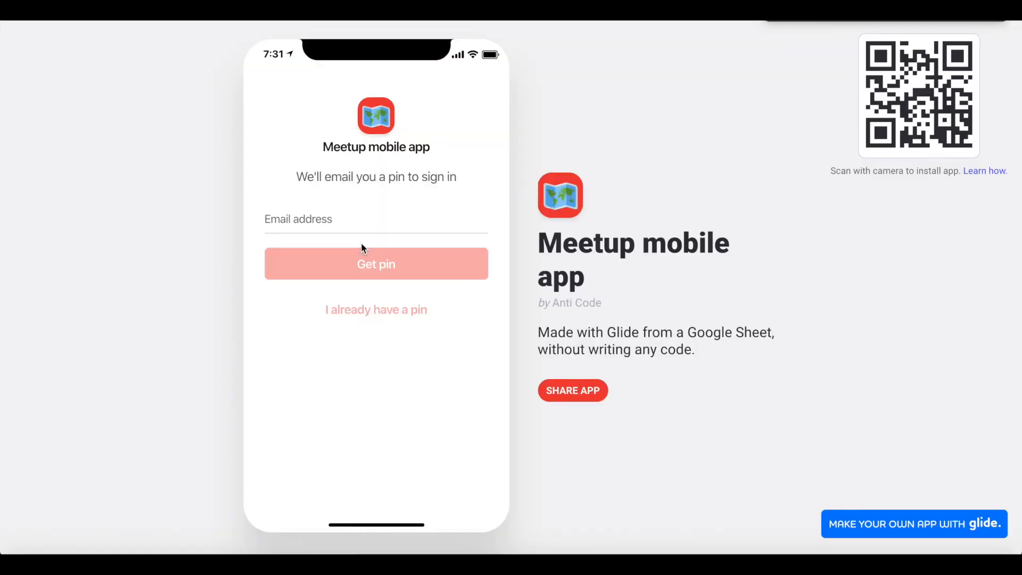
{"action": "left_click", "coordinate": [306, 227]}
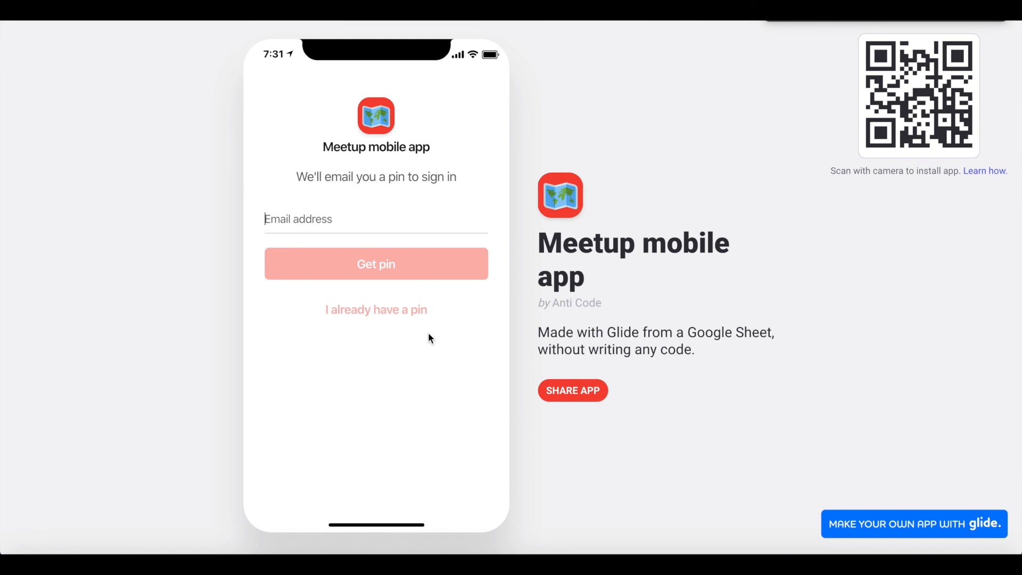